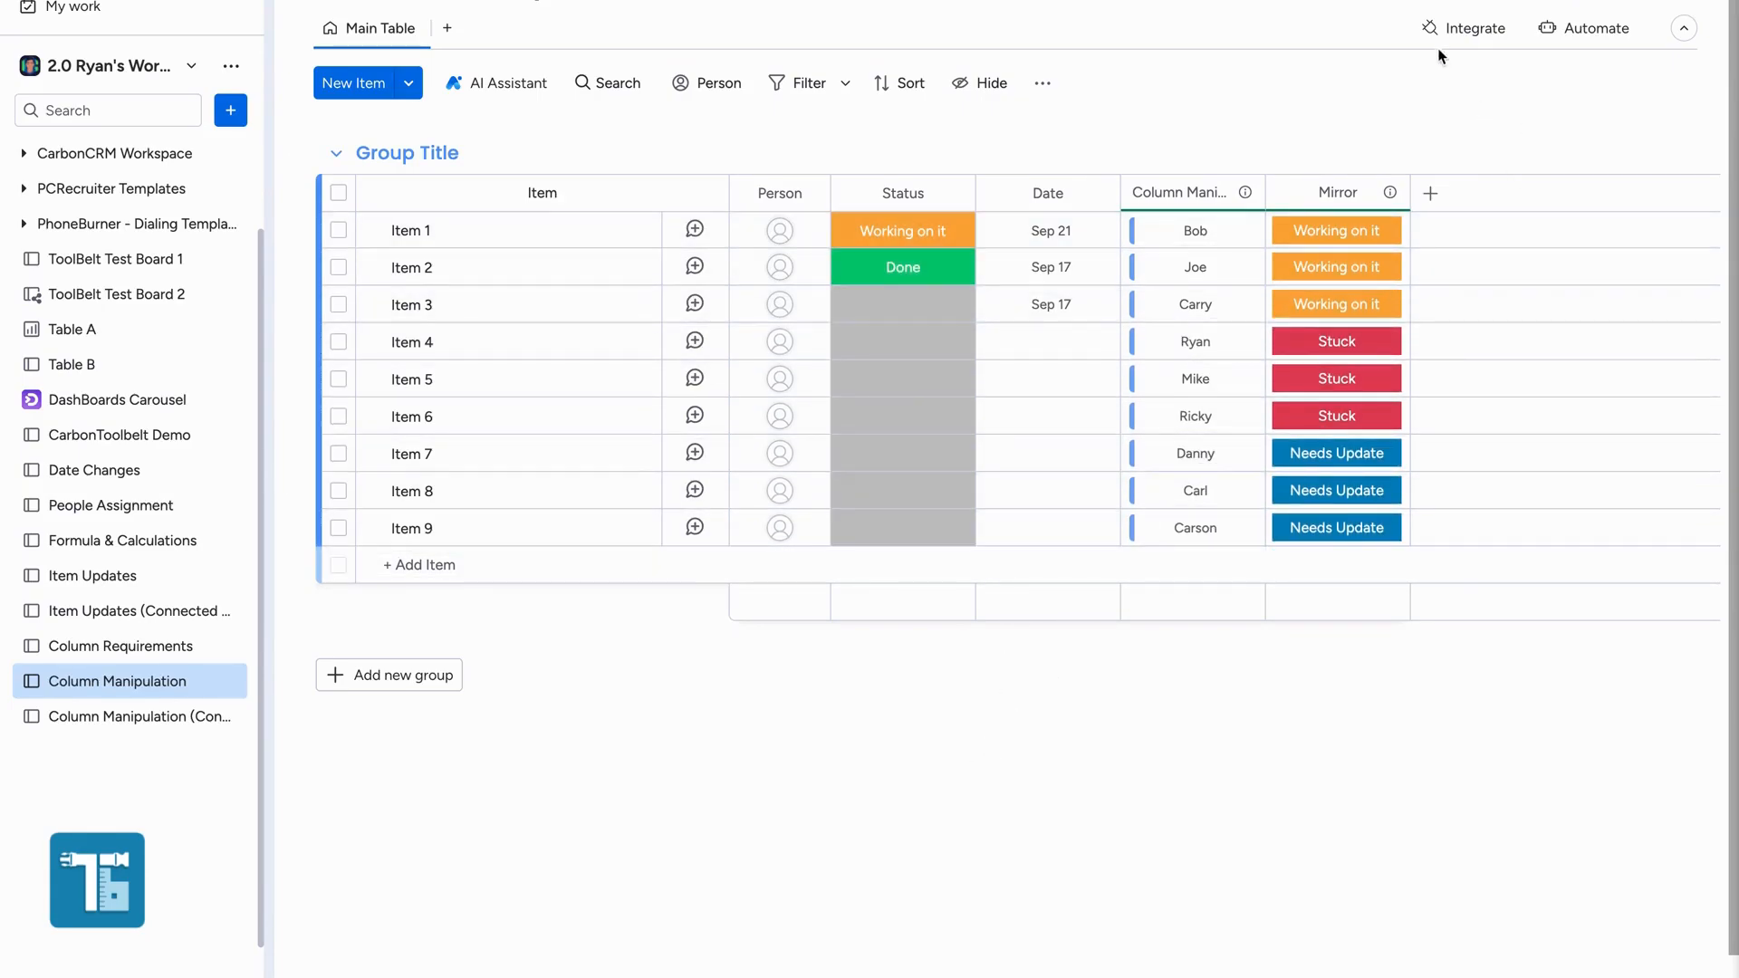
# Search the board's integrations for "Column manip" and open the CarbonToolbelt Column Manipulation - v3.2.0 recipes.
pyautogui.click(1475, 36)
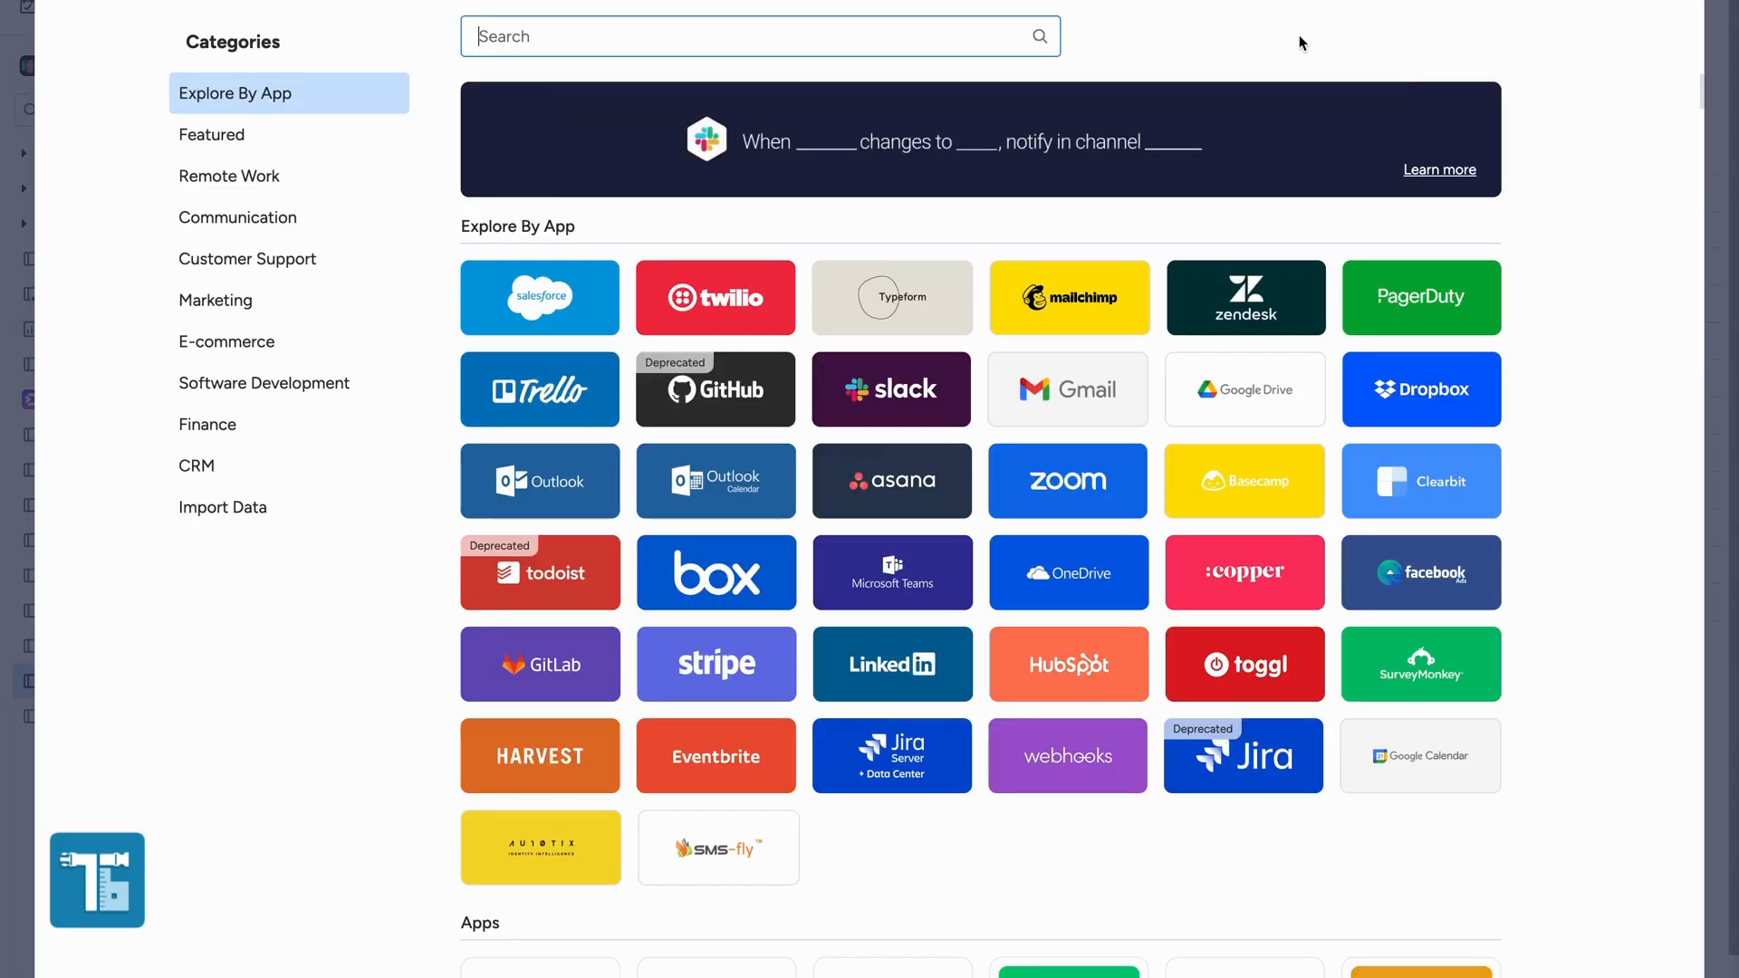
pyautogui.write('Column man')
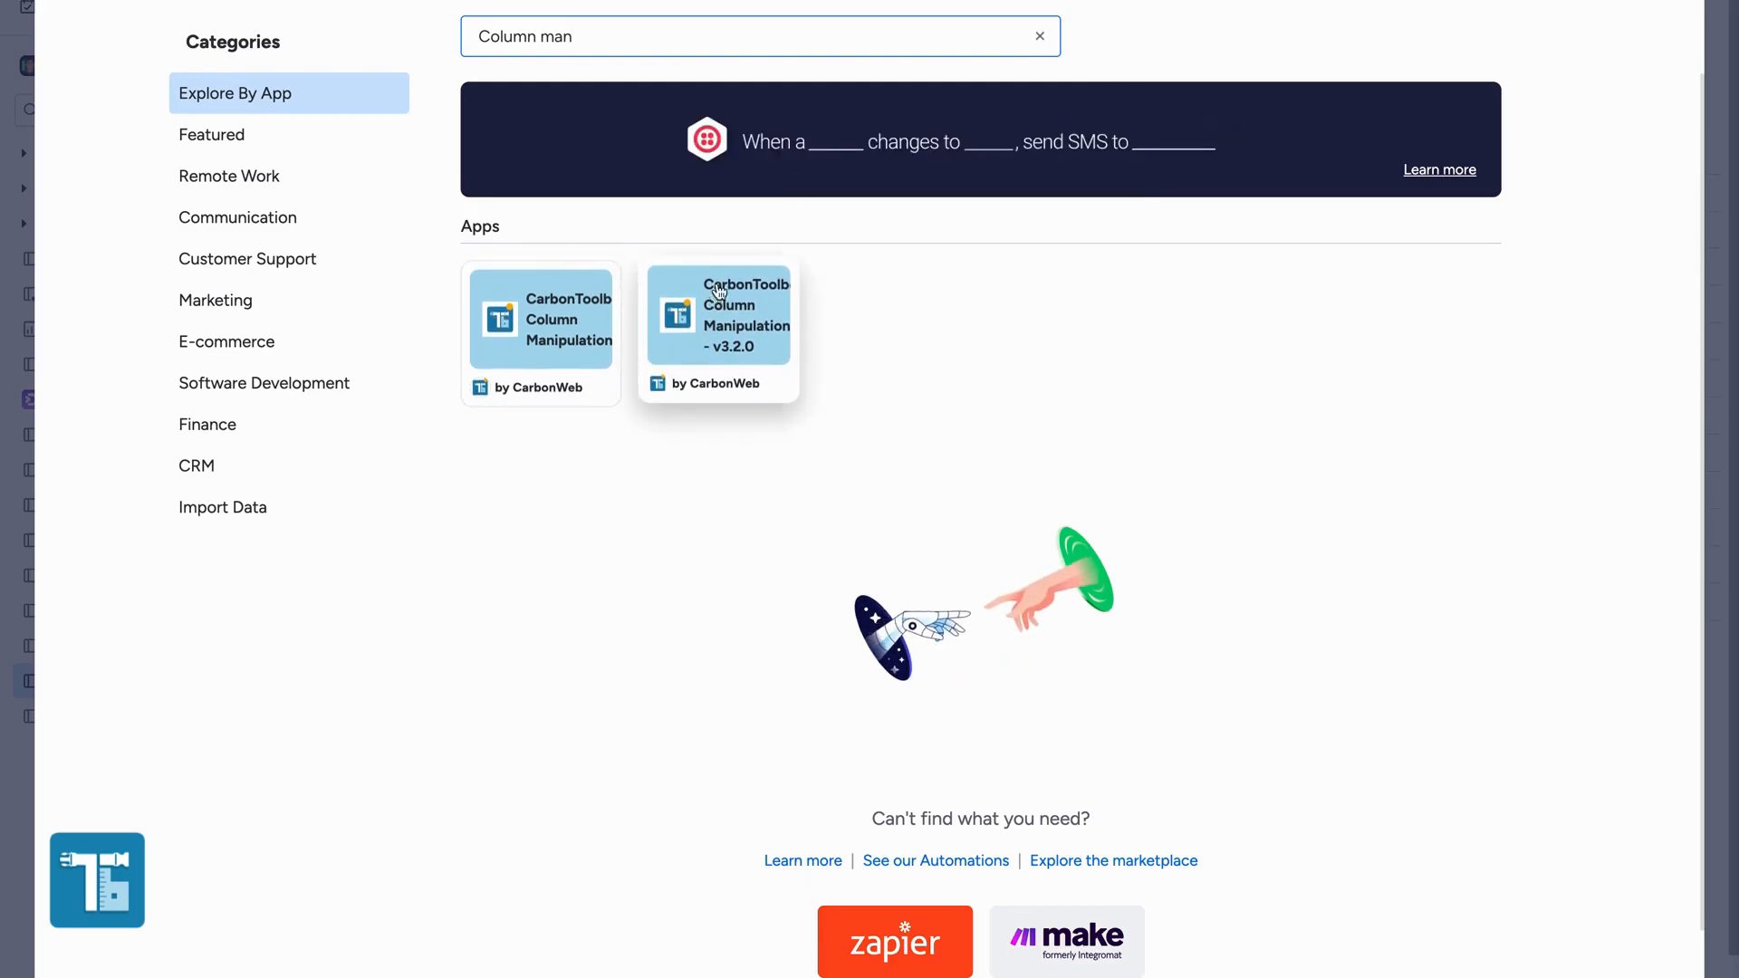
pyautogui.write('up')
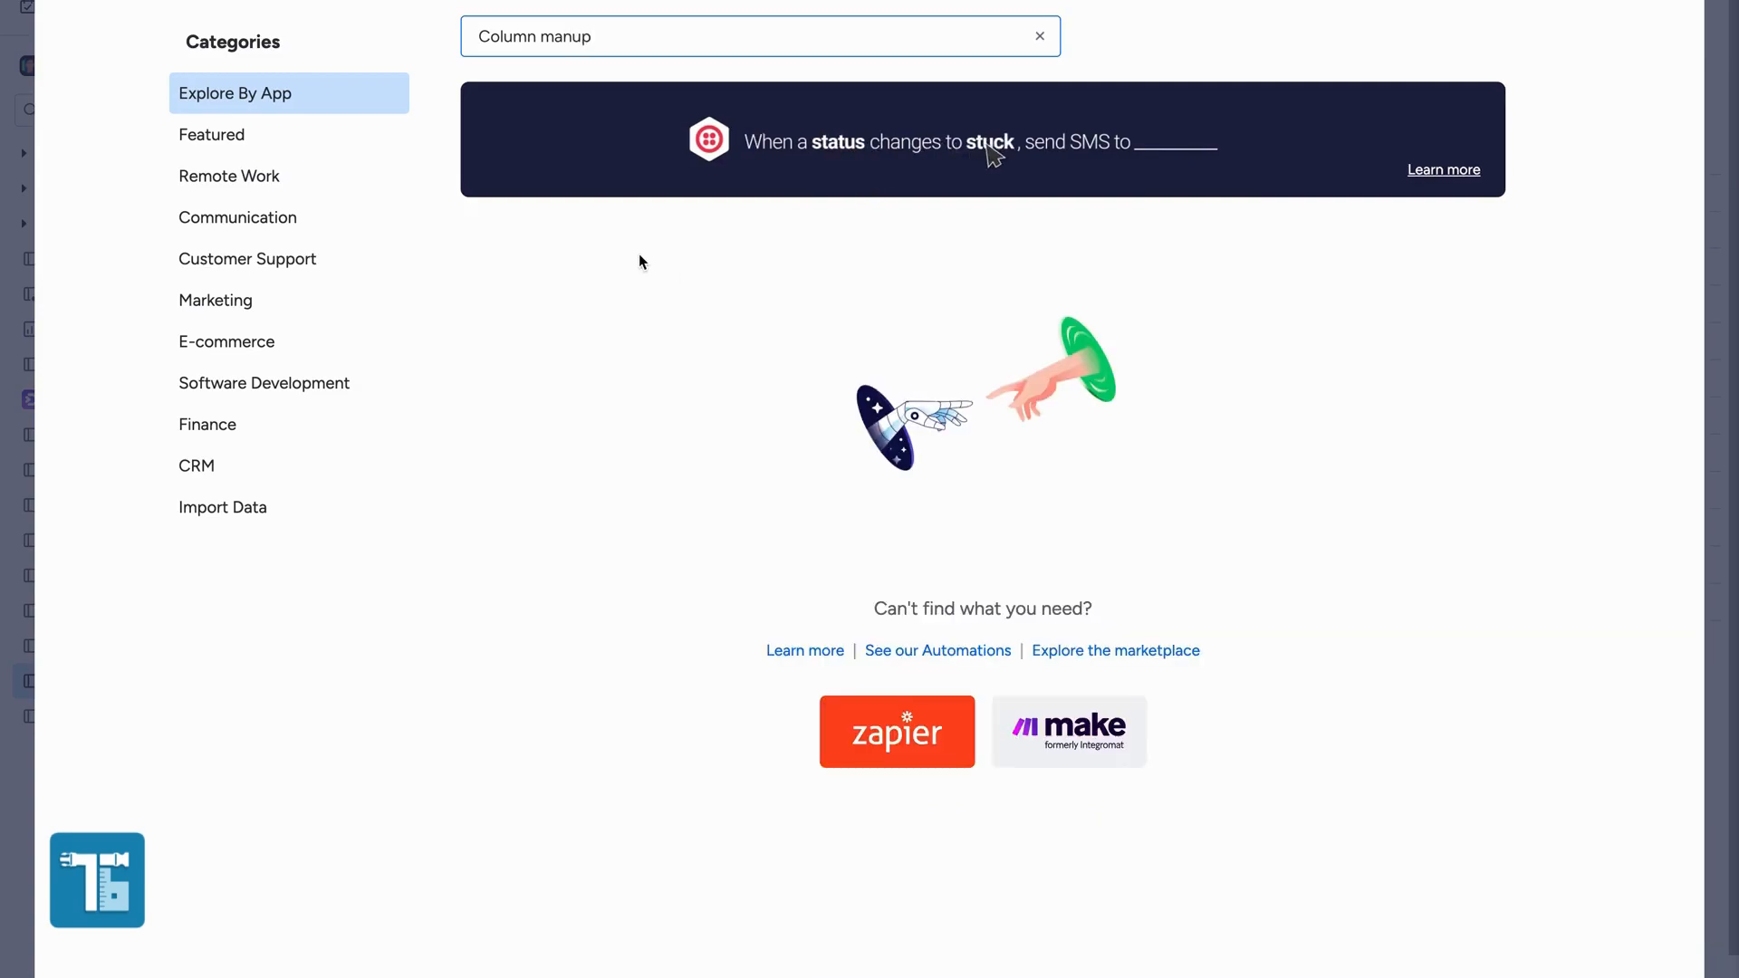
pyautogui.press('BackSpace')
pyautogui.press('BackSpace')
pyautogui.write('ip')
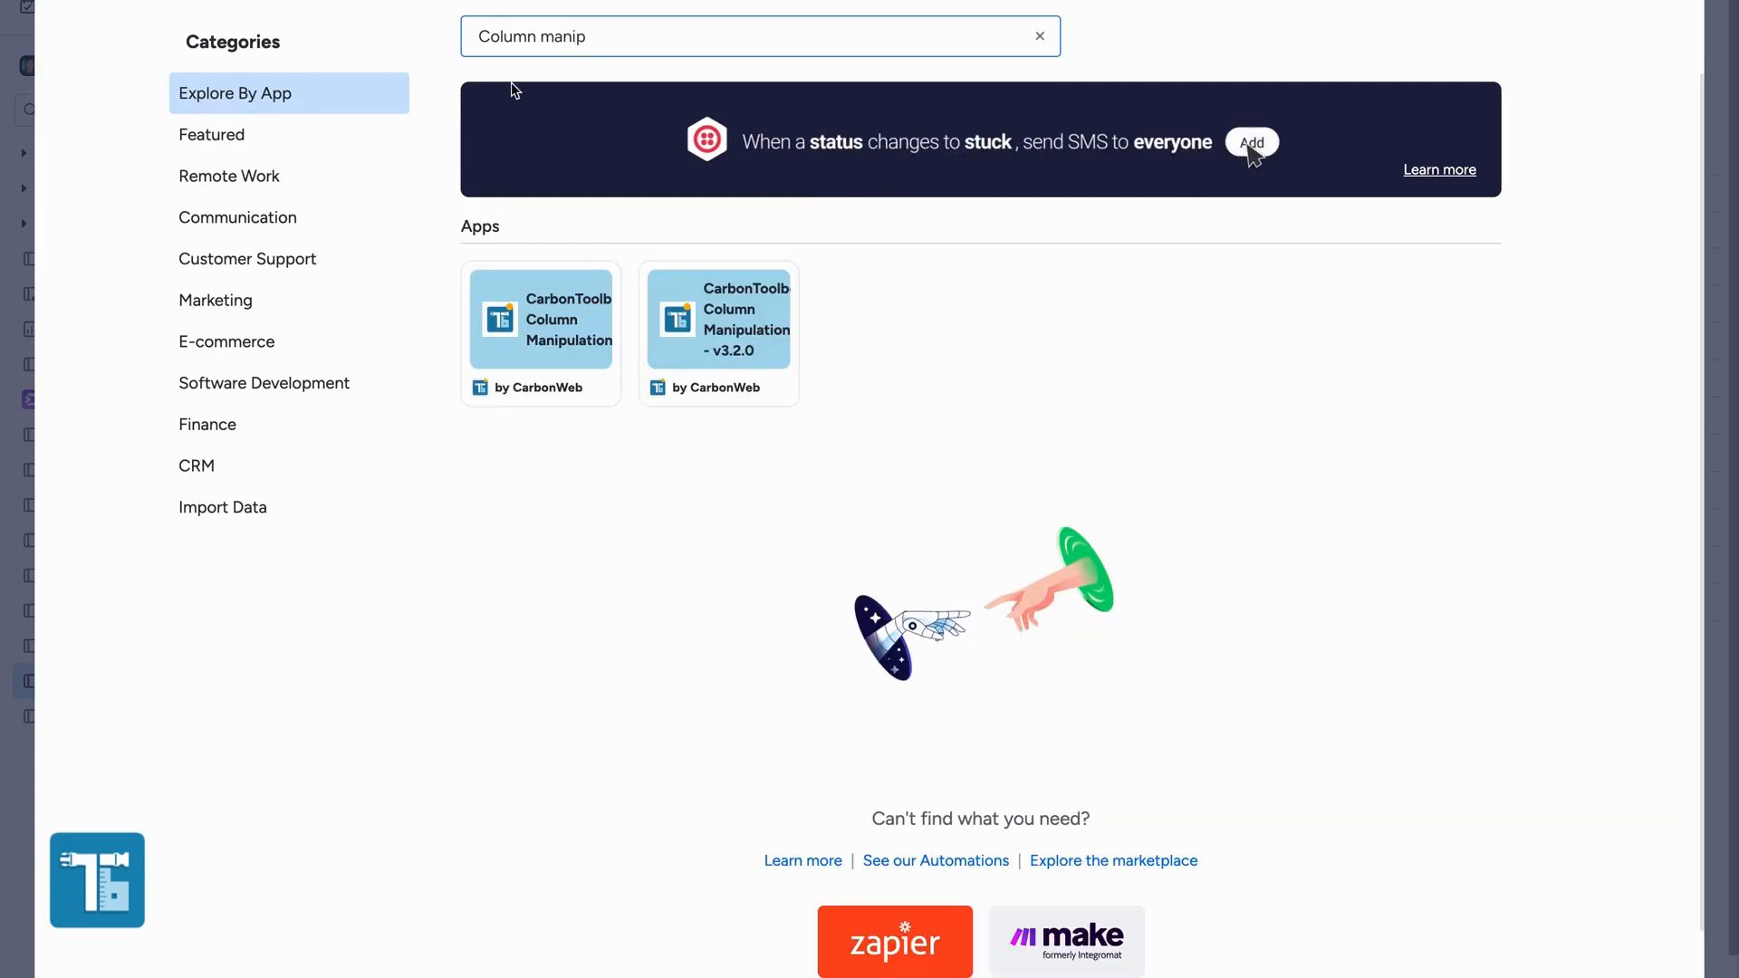
pyautogui.click(743, 336)
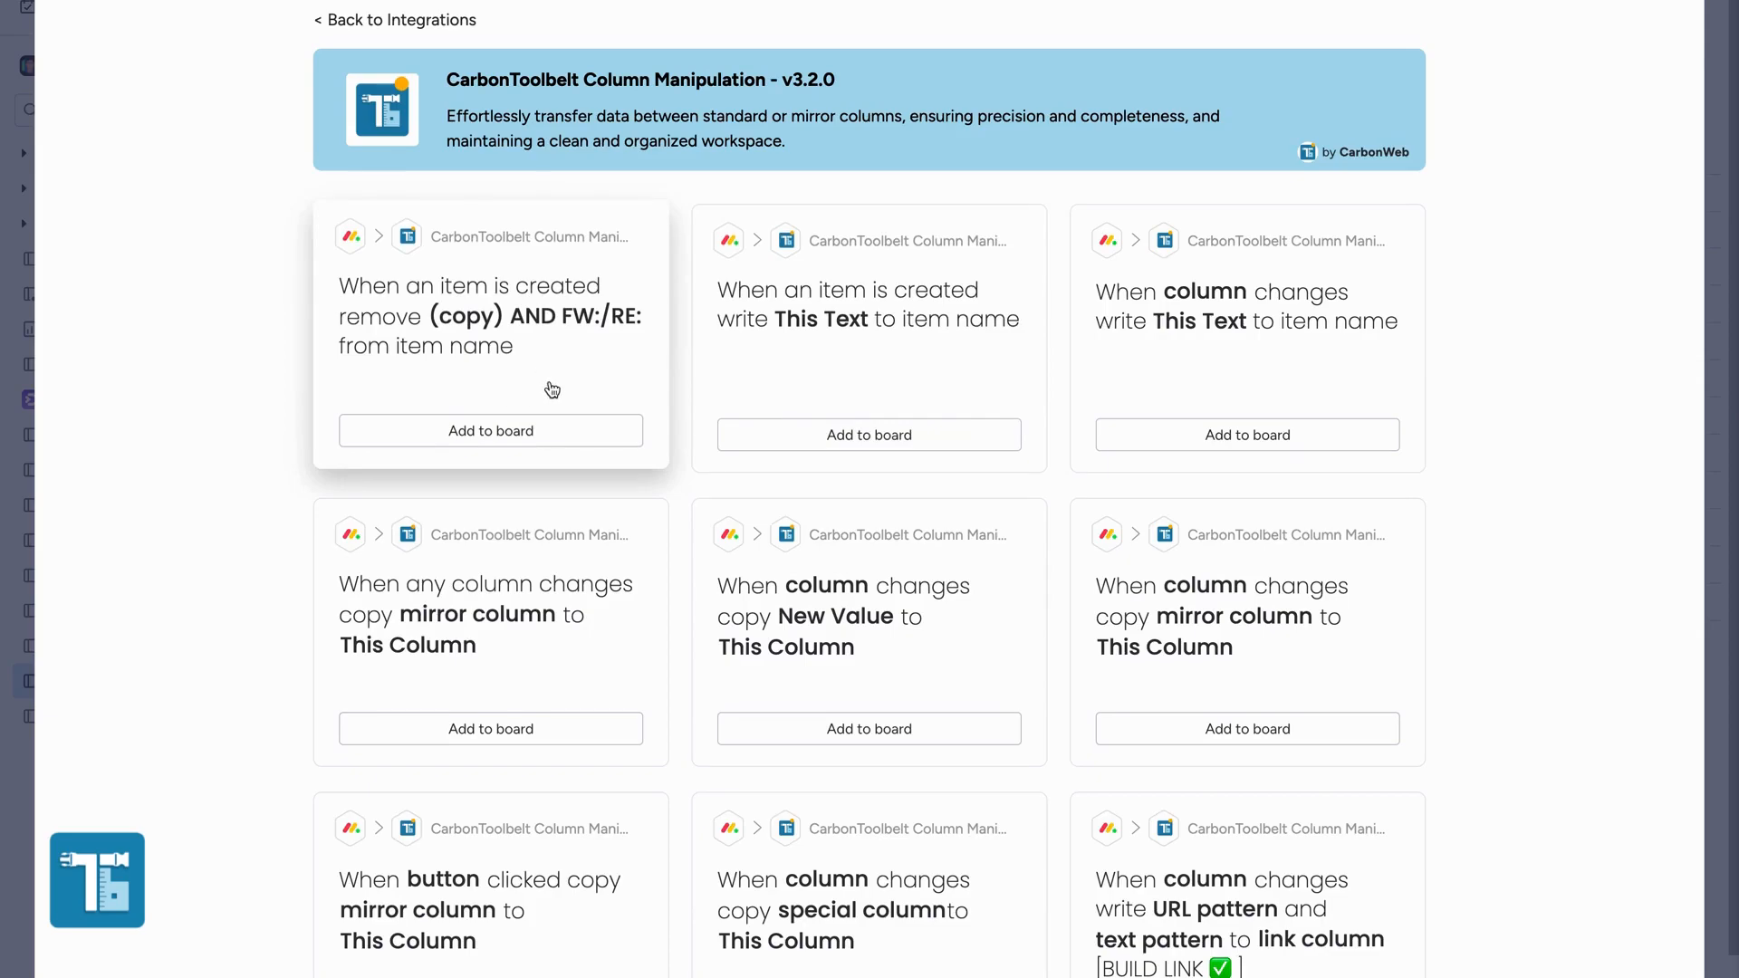
# Add the recipe that removes "(copy) AND FW:/RE:" from the item name when an item is created, and return to the board.
pyautogui.click(484, 431)
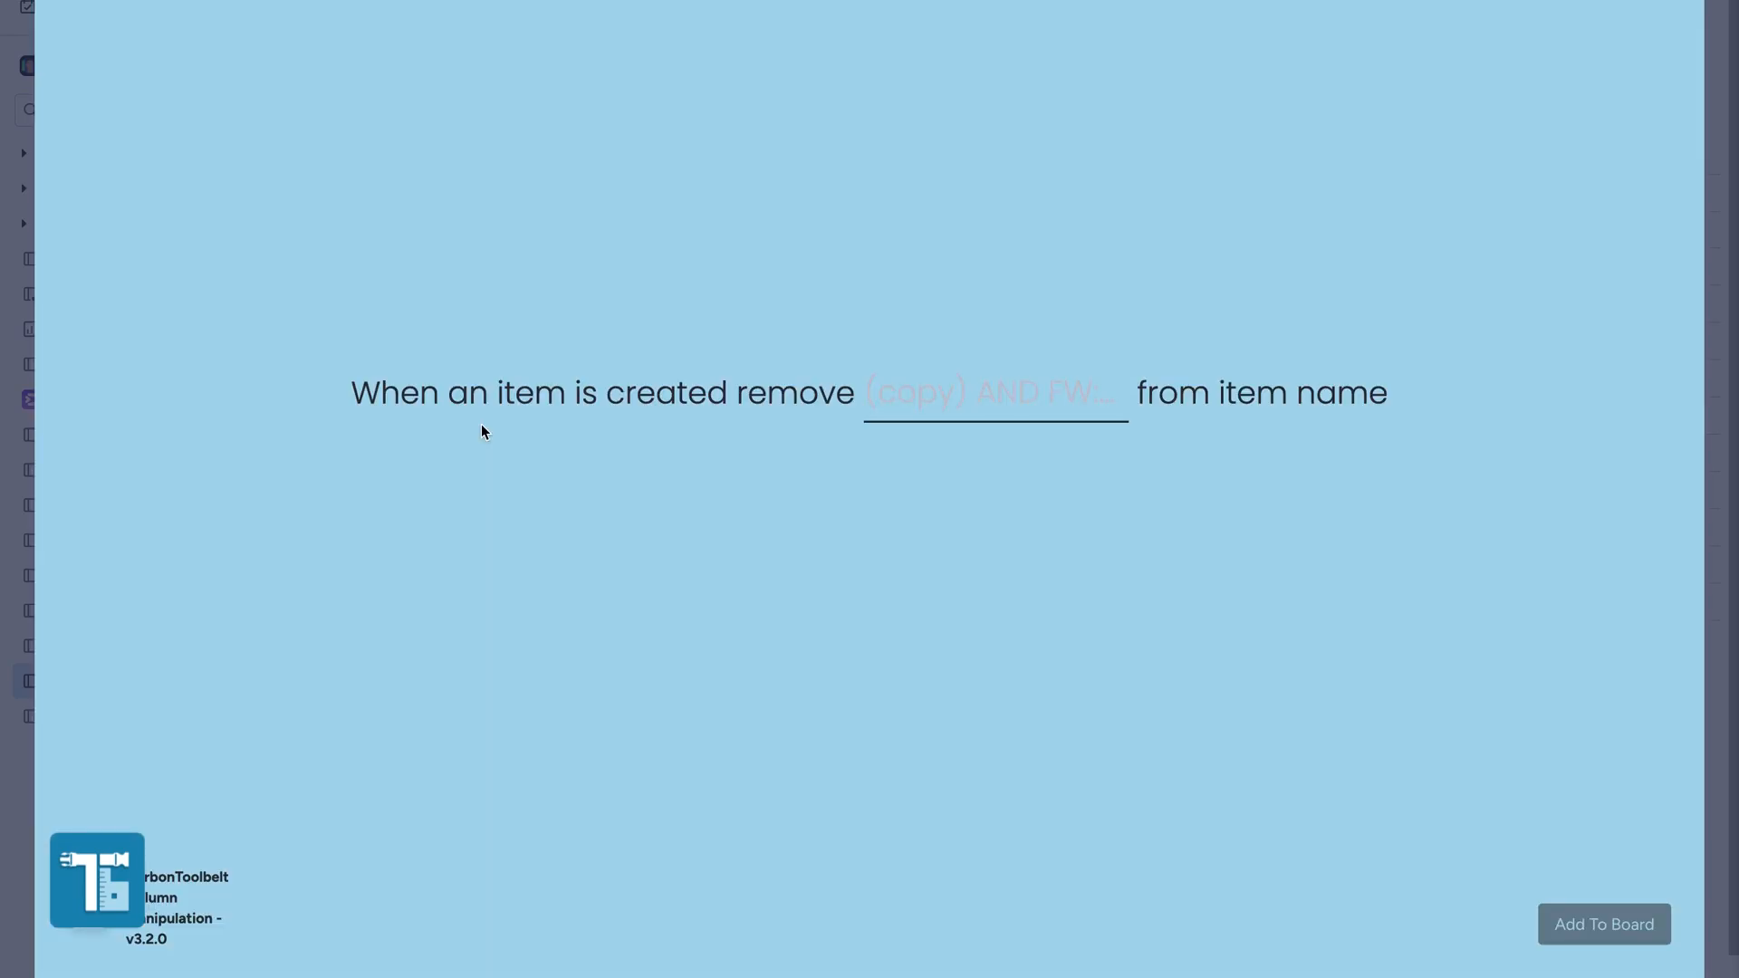
pyautogui.click(978, 417)
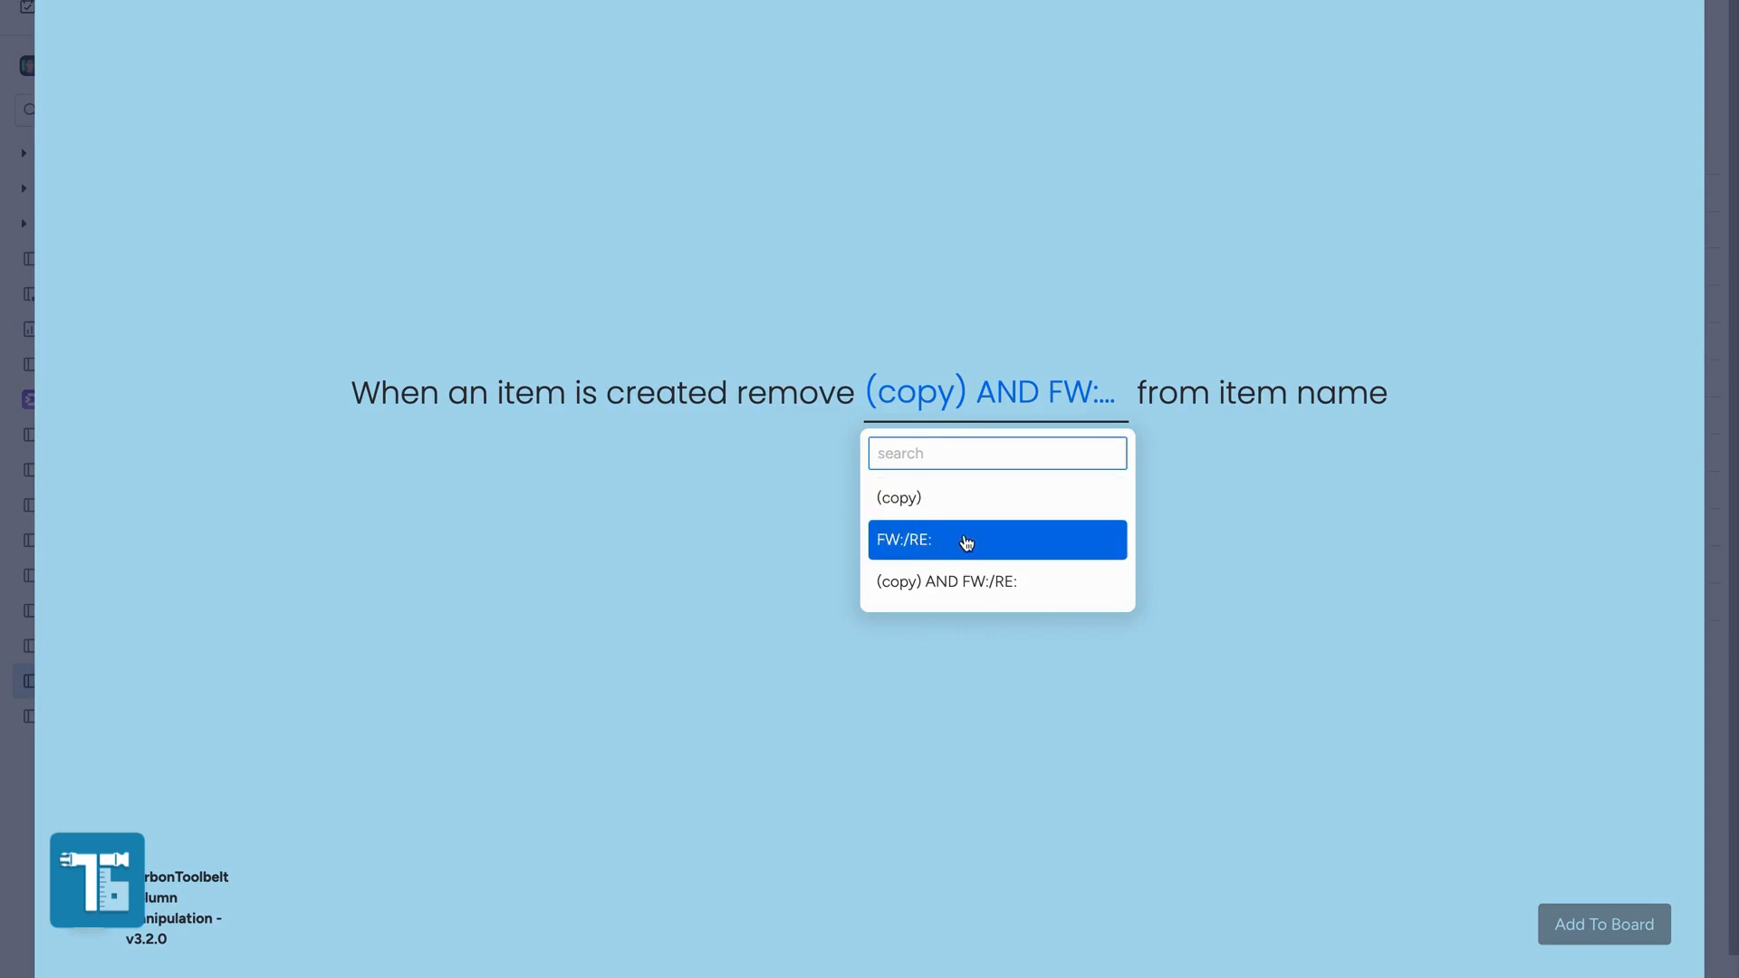
pyautogui.click(944, 584)
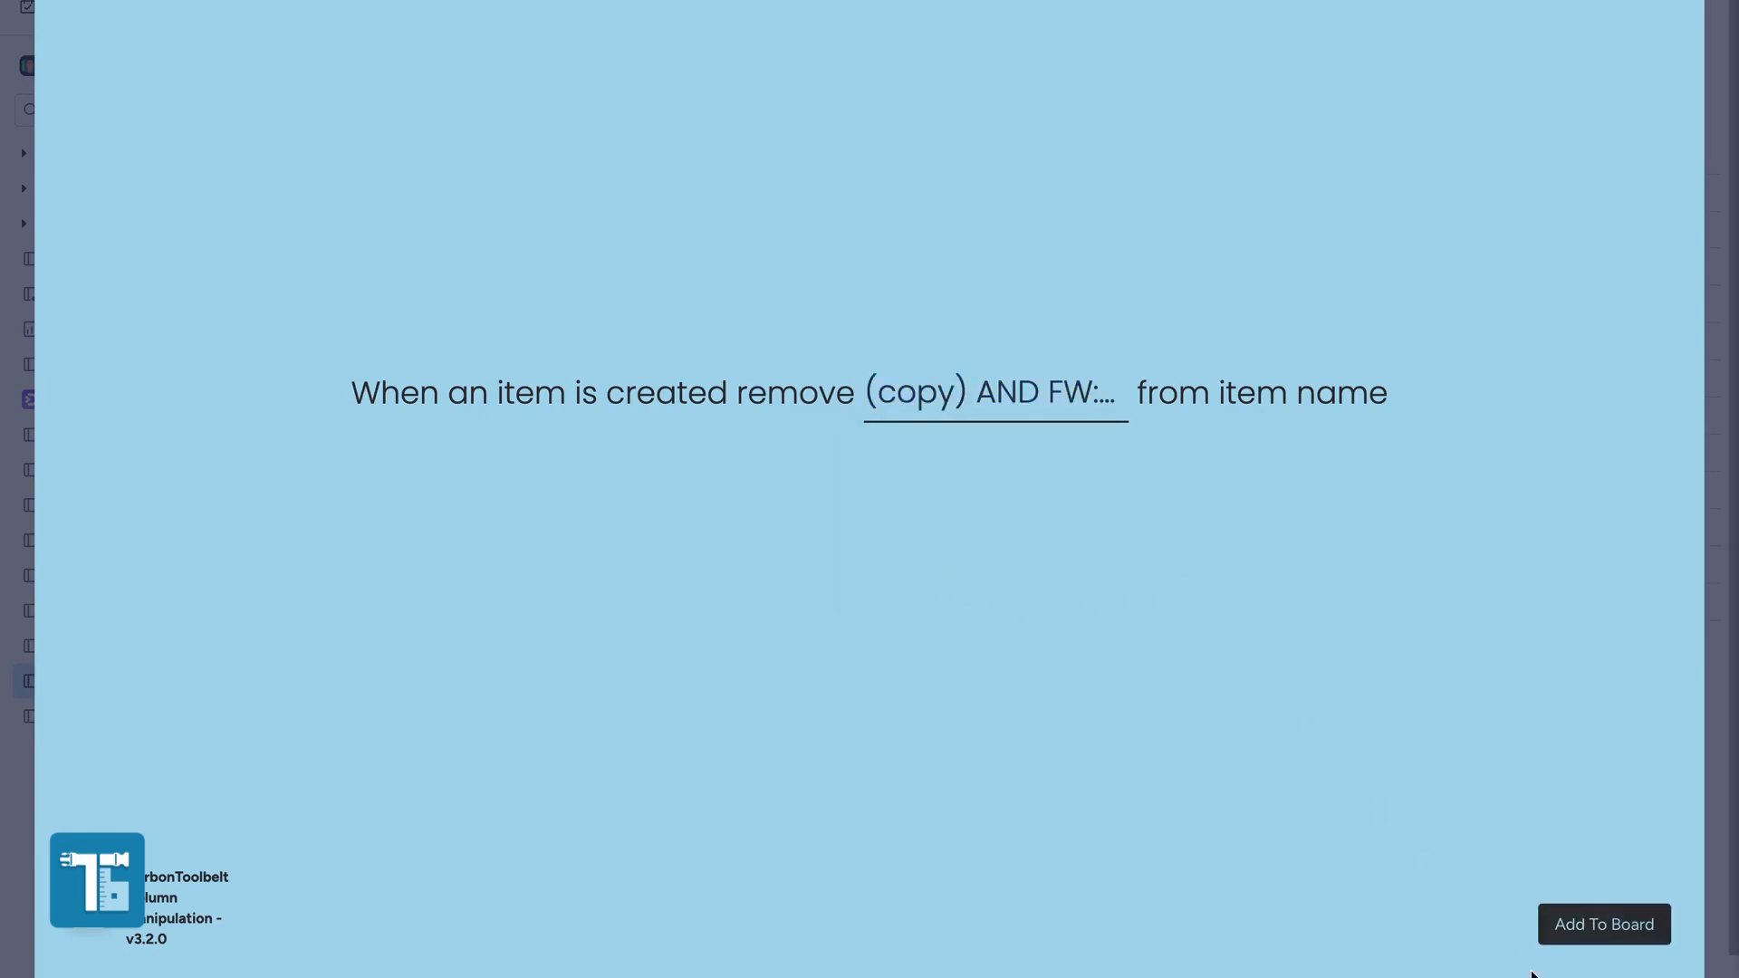
pyautogui.click(1576, 940)
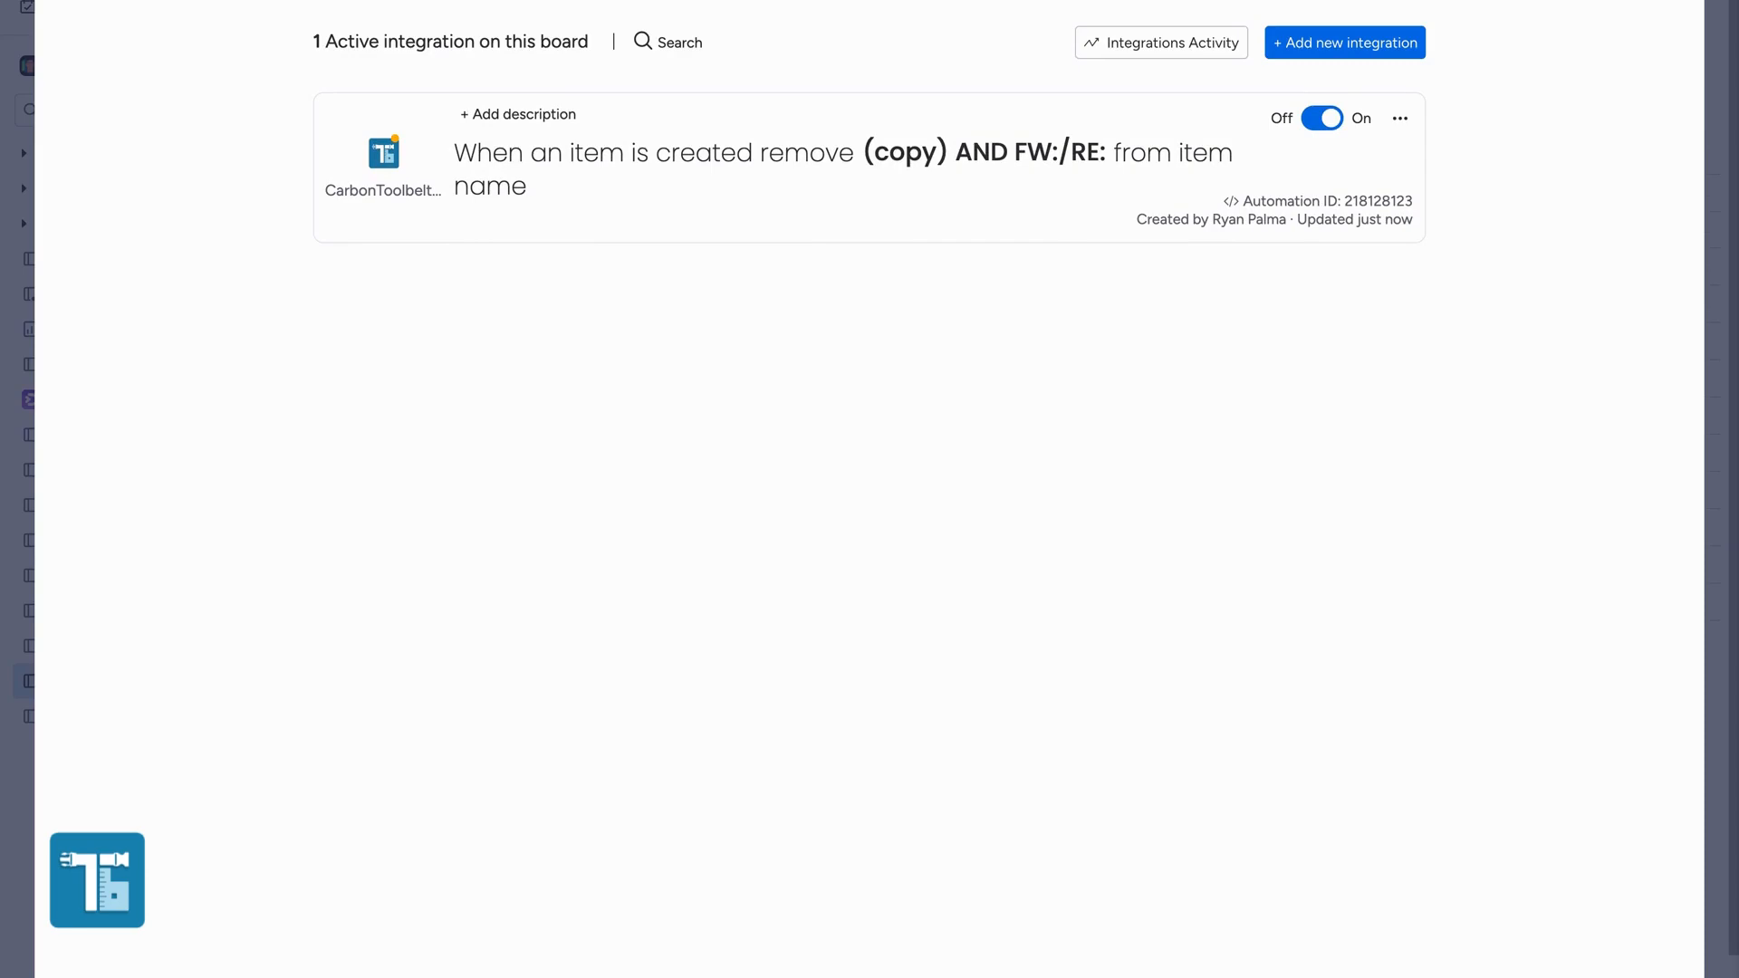
pyautogui.click(1673, 2)
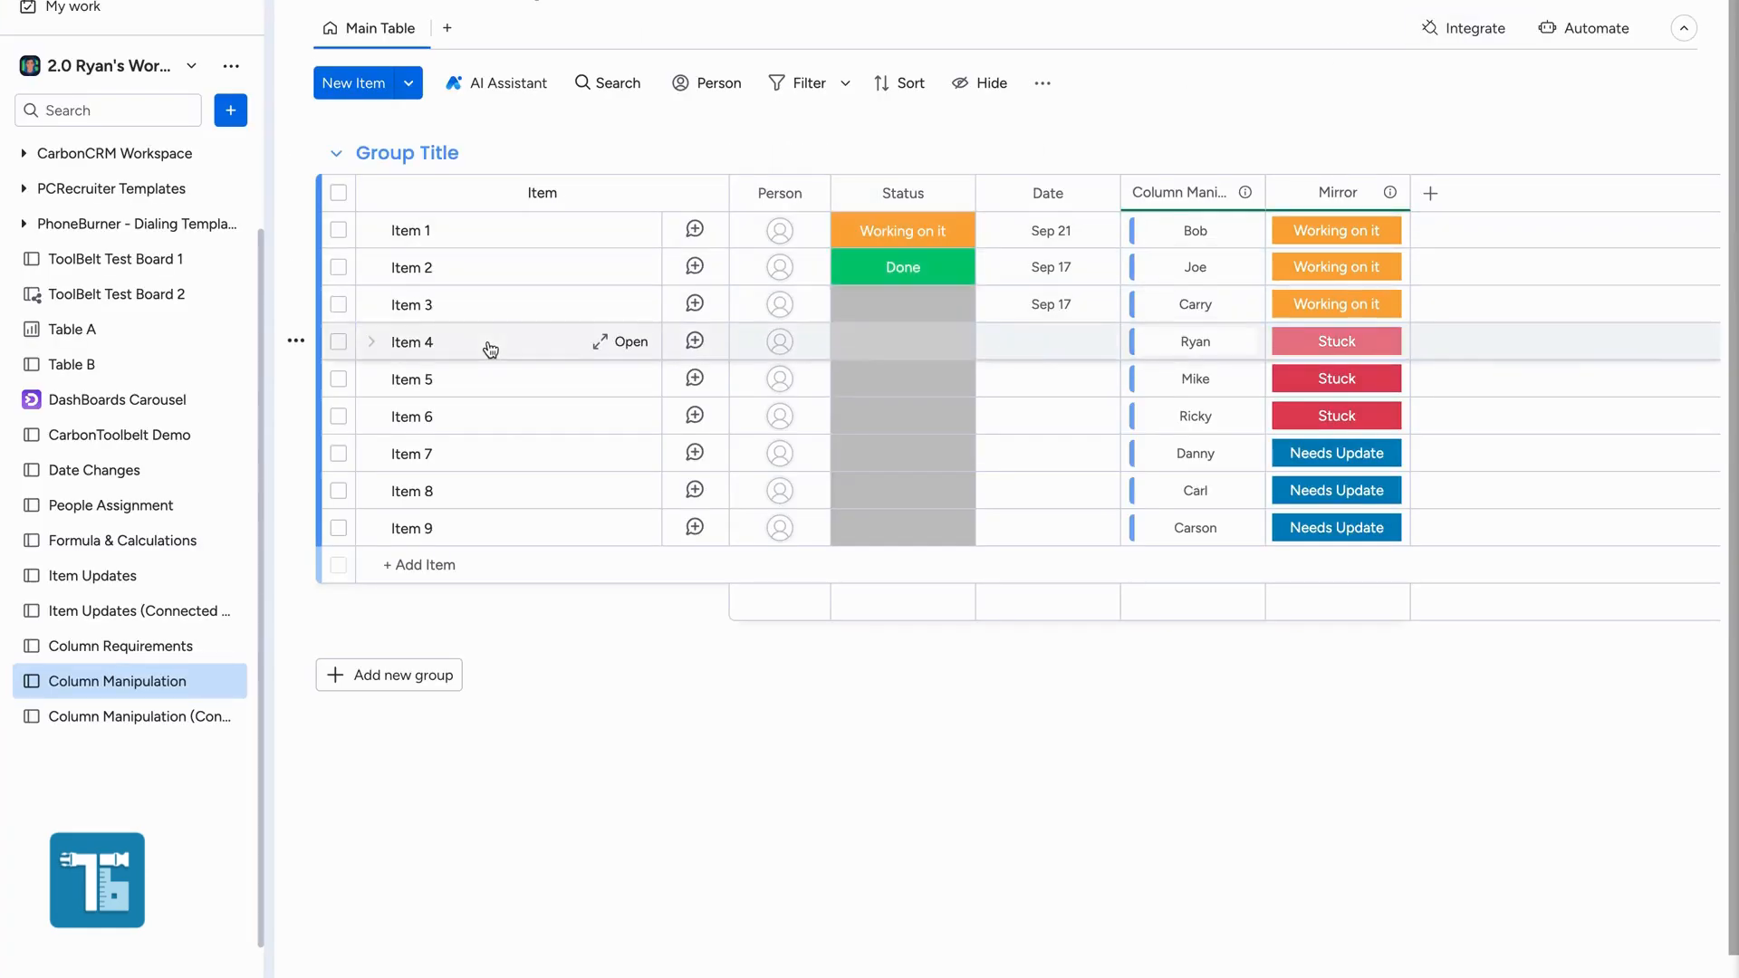
# Duplicate Item 6 through Item 9 without their updates and clear the selection.
pyautogui.click(337, 416)
pyautogui.click(338, 453)
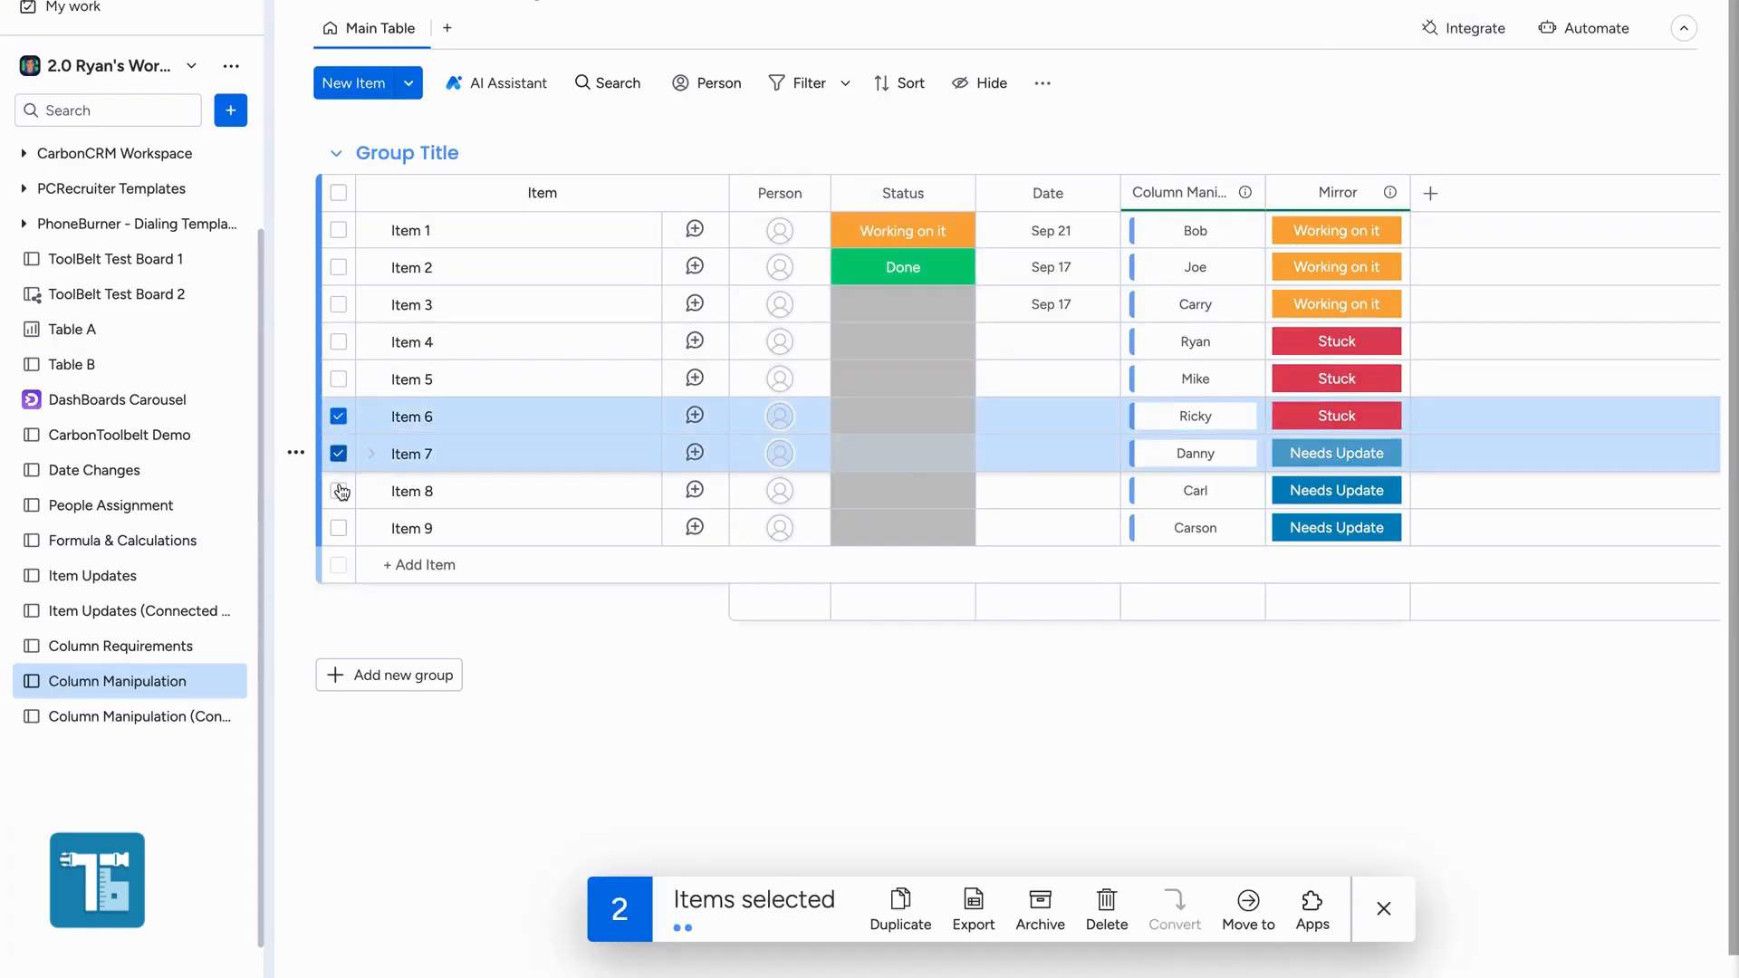
pyautogui.click(338, 490)
pyautogui.click(338, 527)
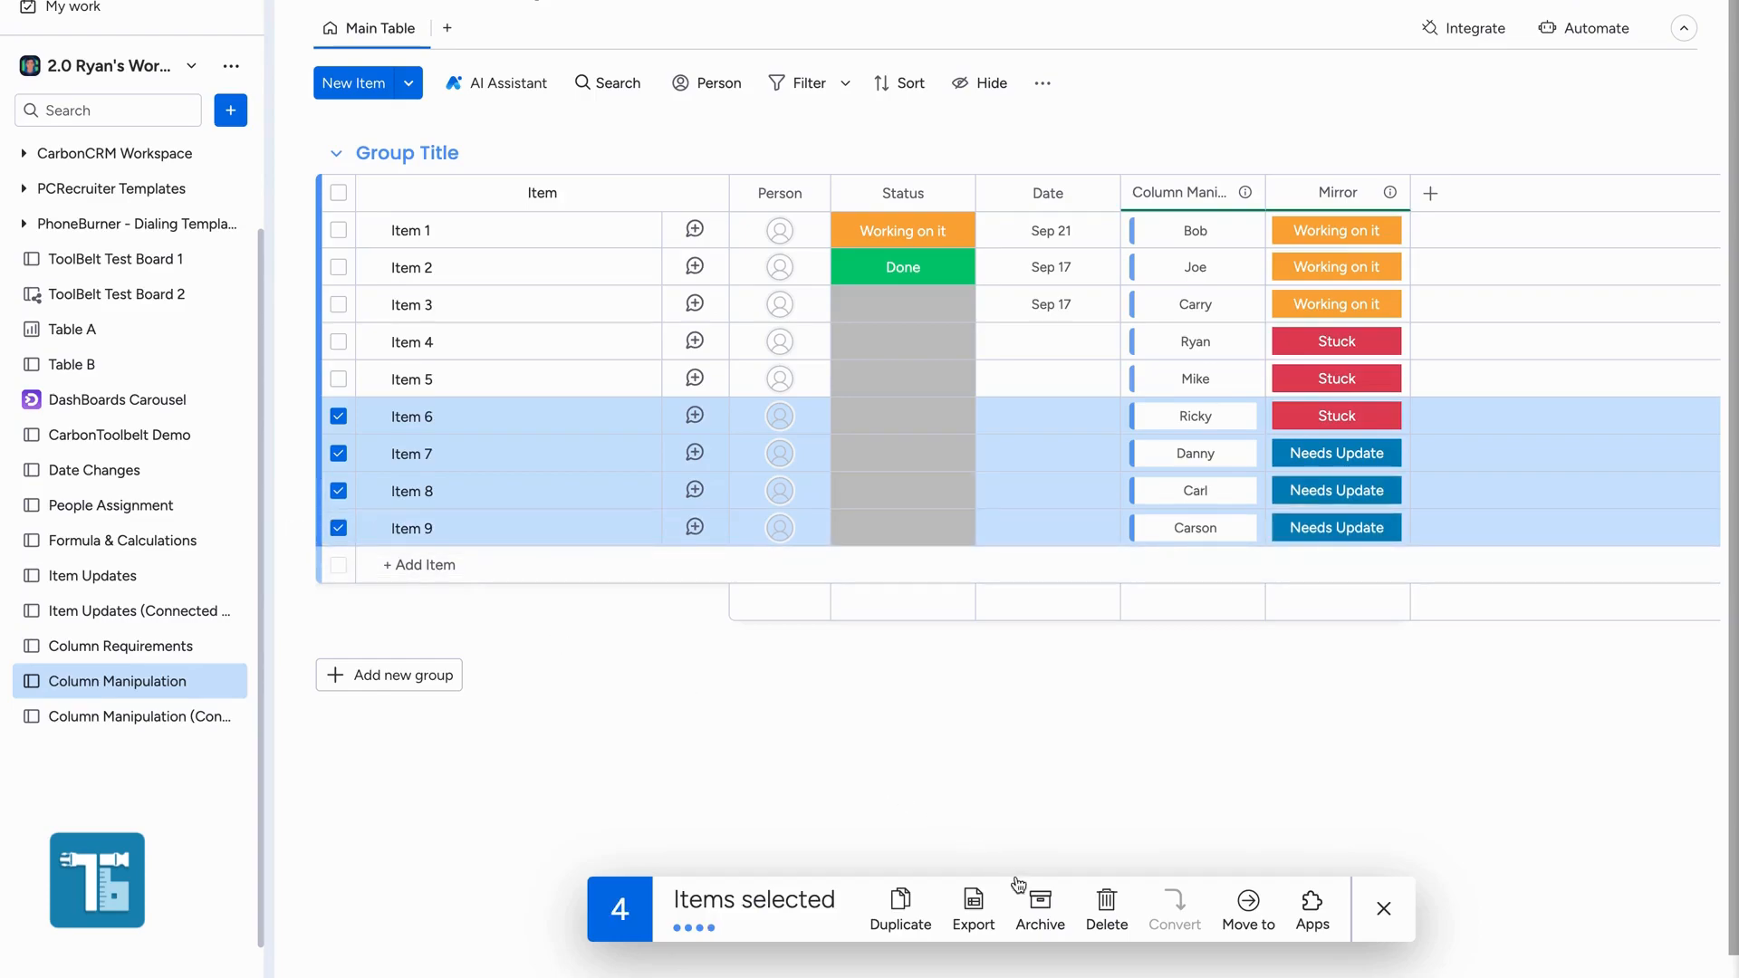
pyautogui.click(901, 903)
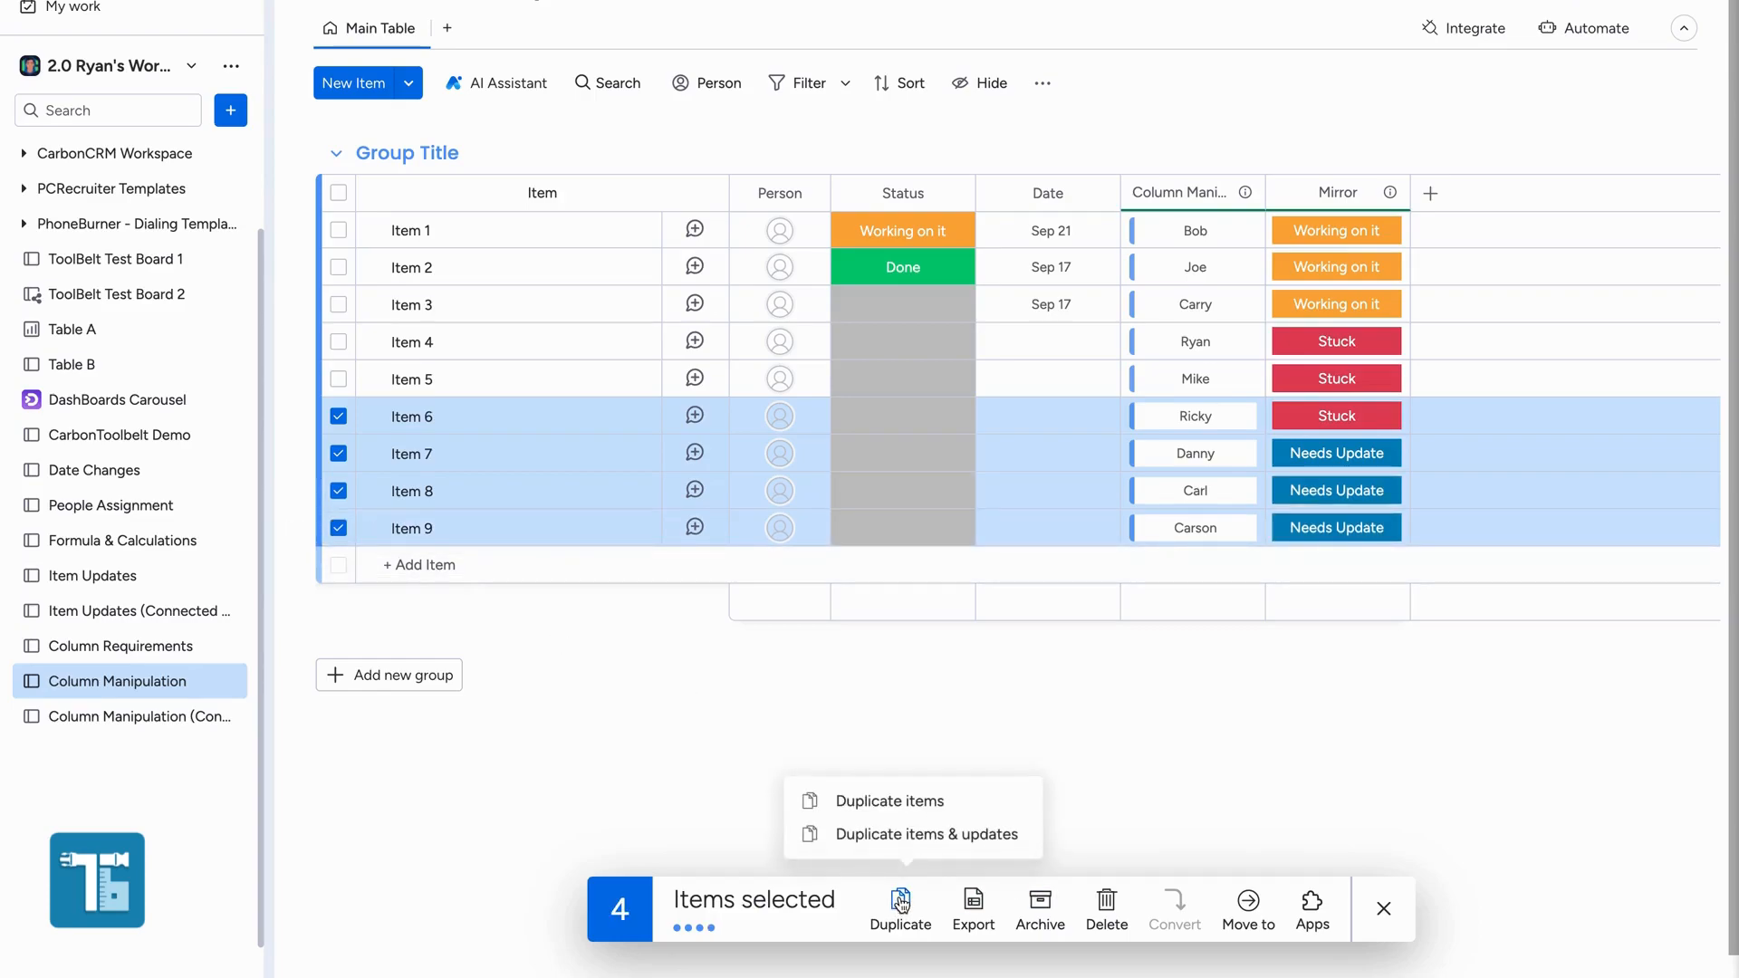
pyautogui.click(918, 800)
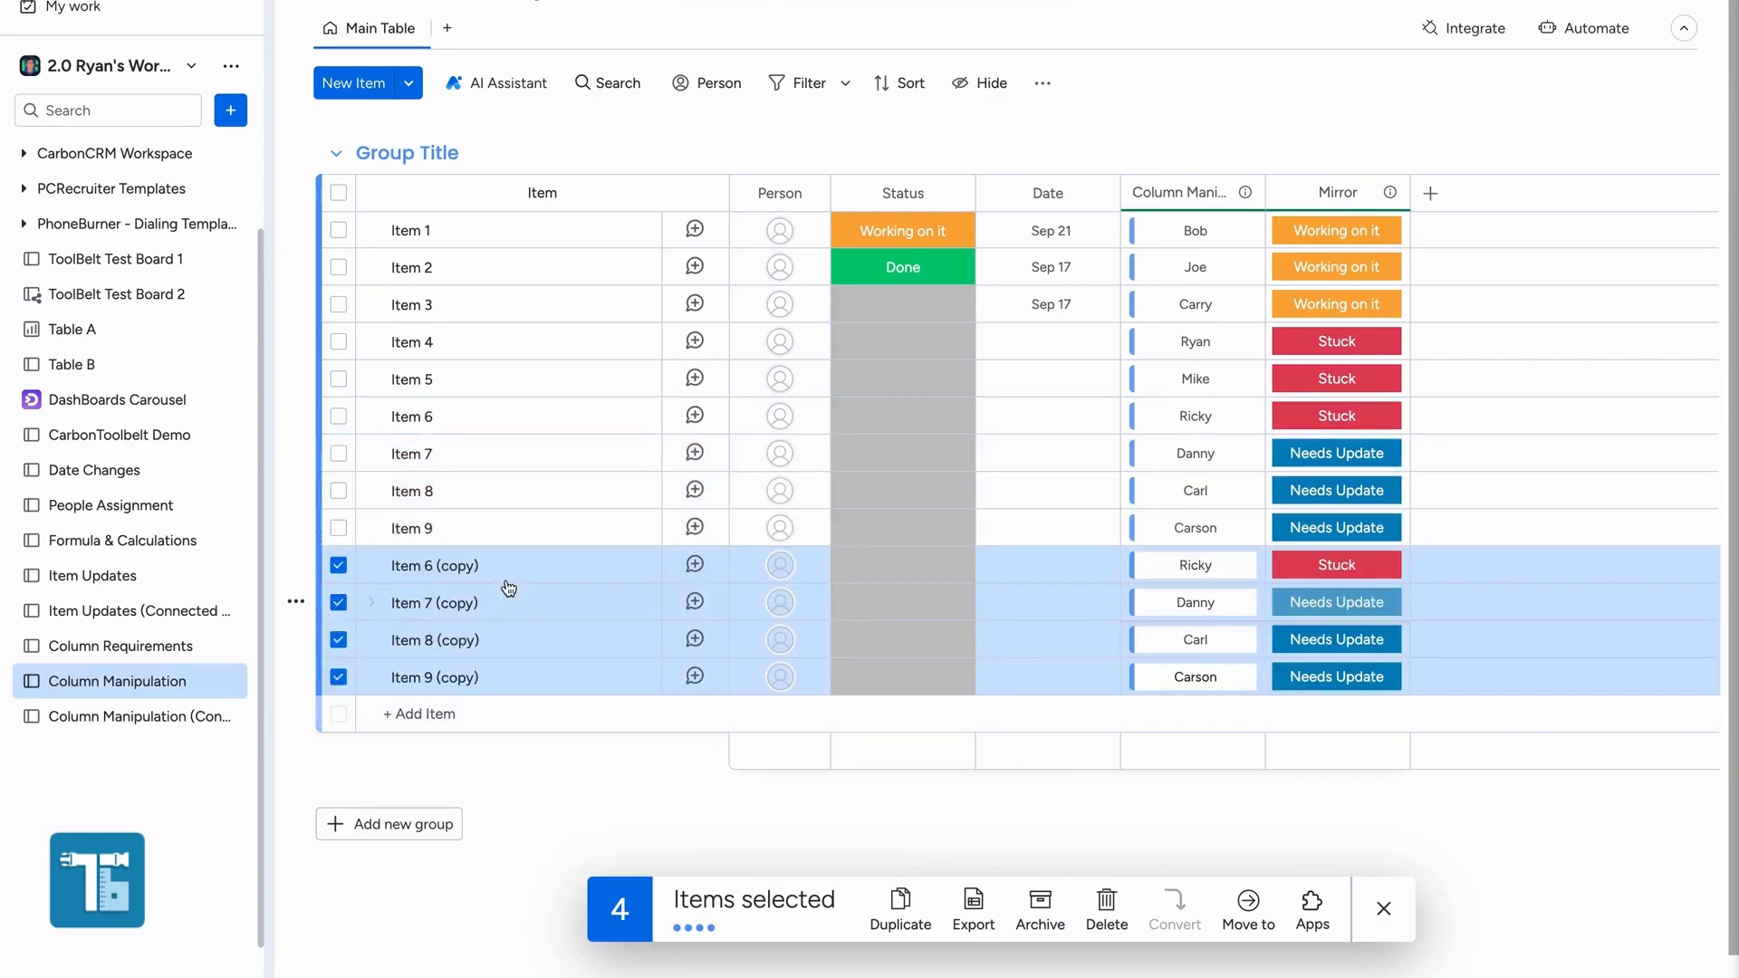
pyautogui.click(1383, 910)
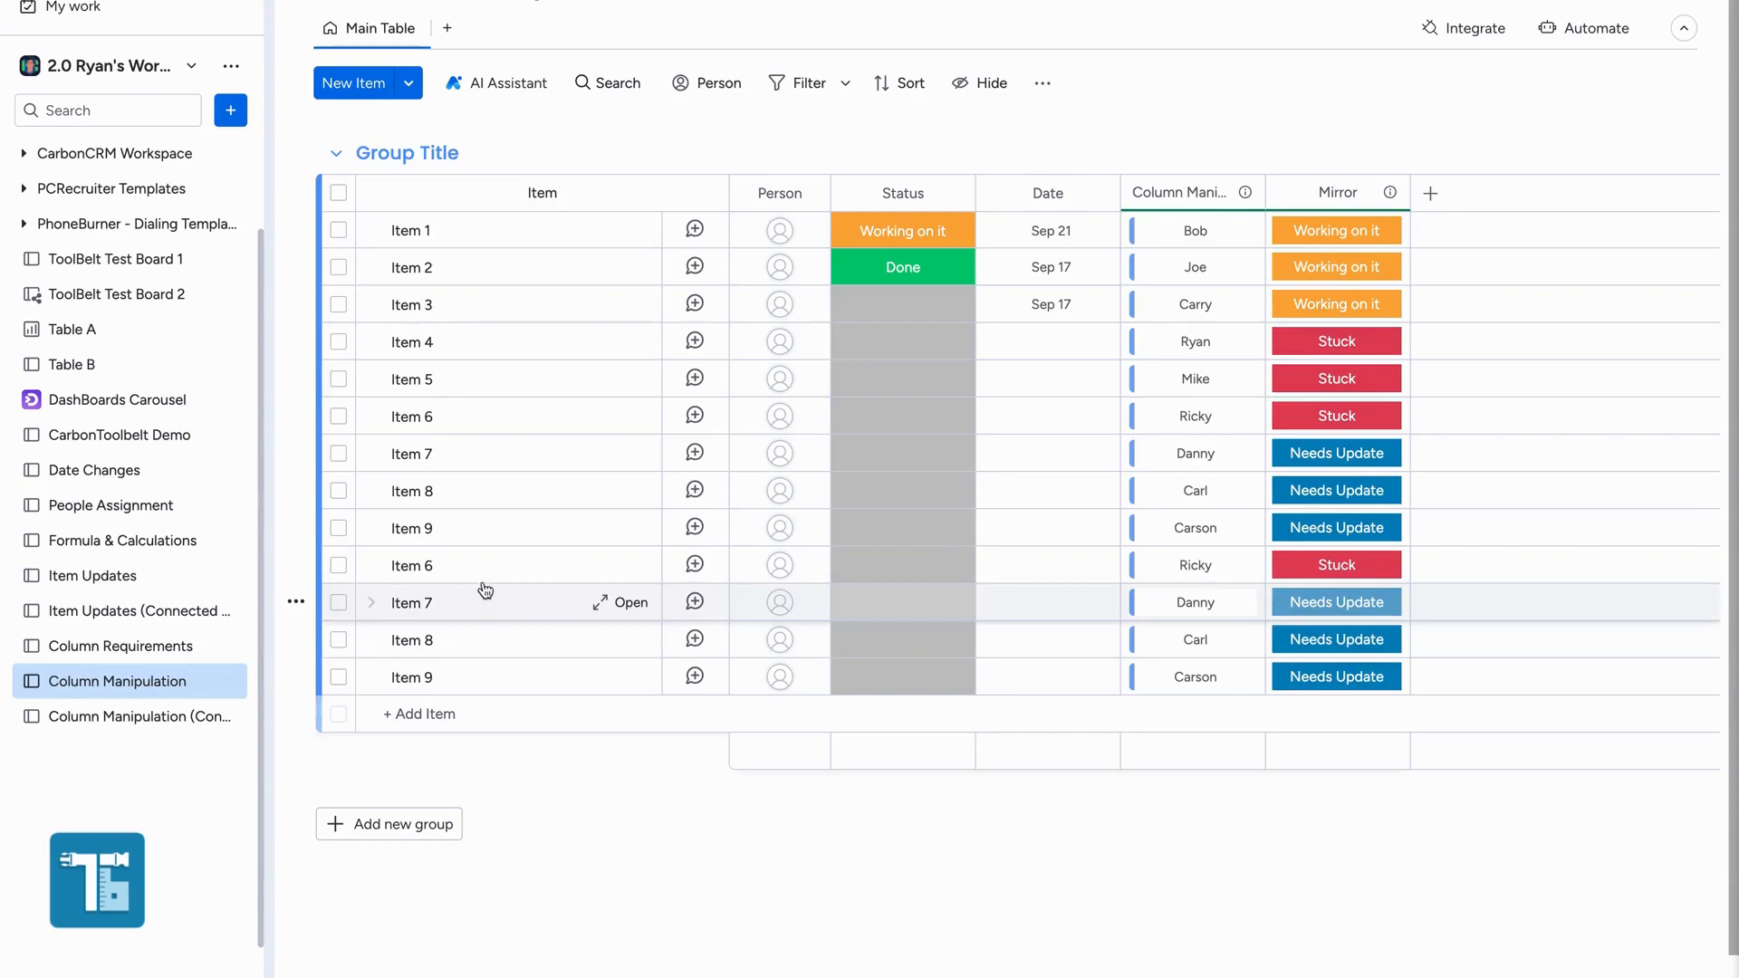
# Archive the four duplicated items at the end of Group Title despite their board connections.
pyautogui.click(338, 565)
pyautogui.keyDown('shift'); pyautogui.click(337, 676); pyautogui.keyUp('shift')
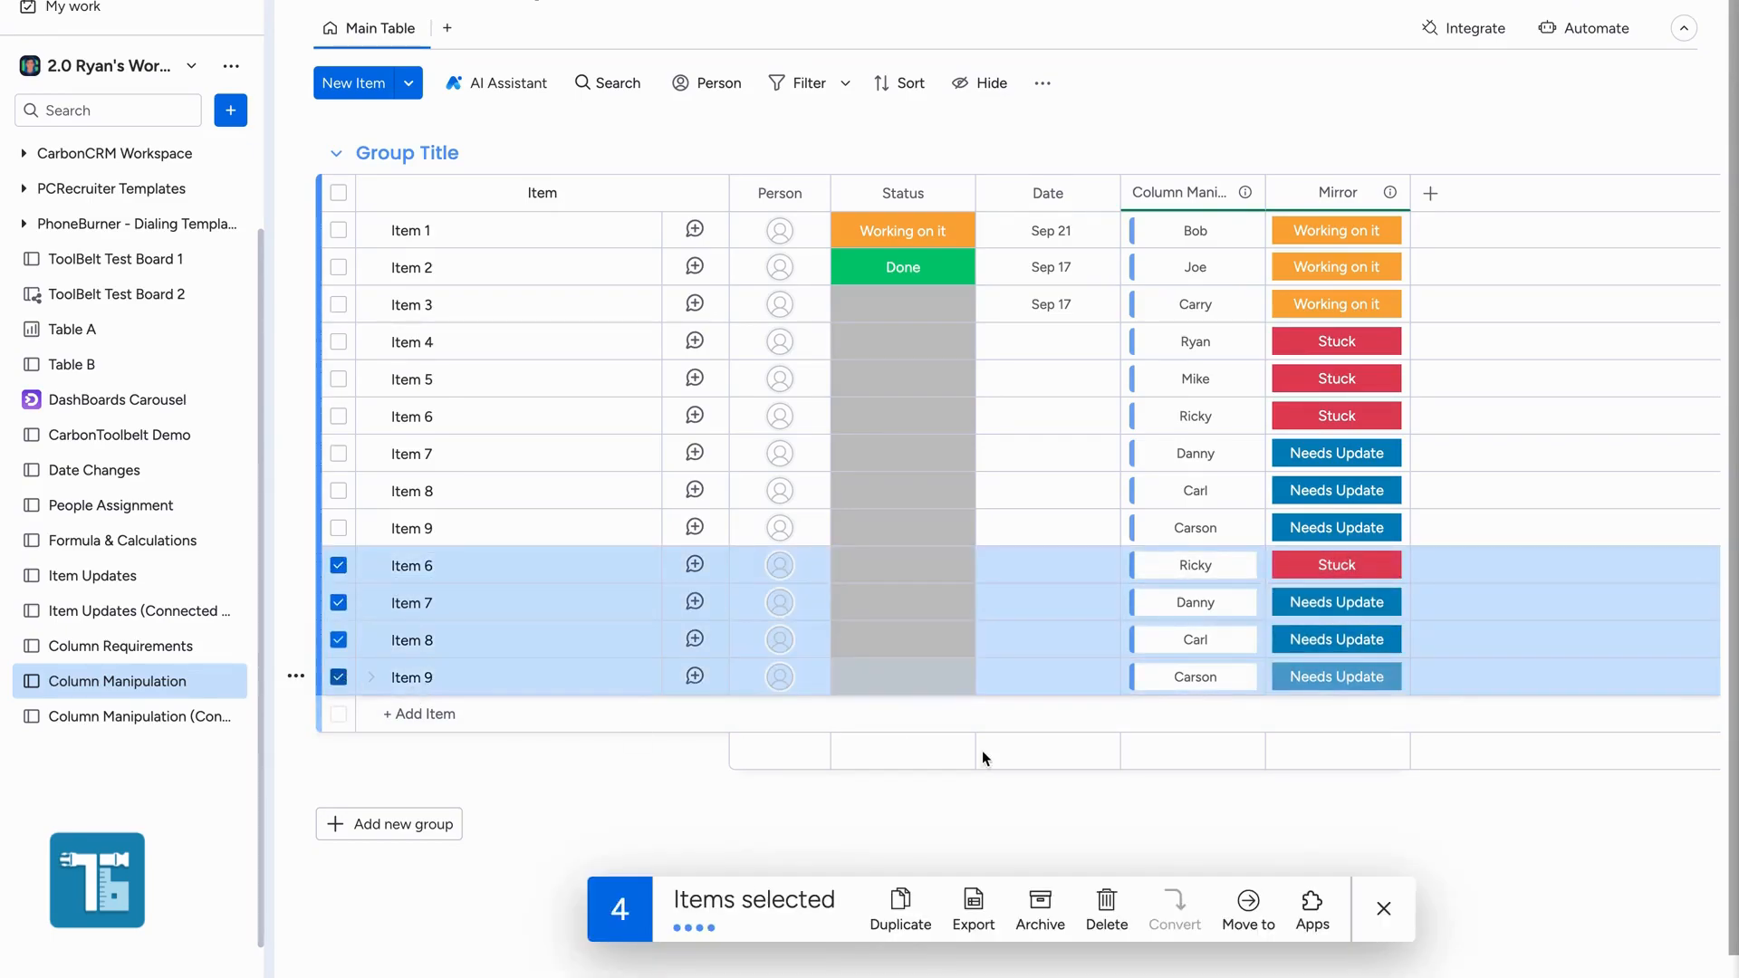
pyautogui.click(1039, 905)
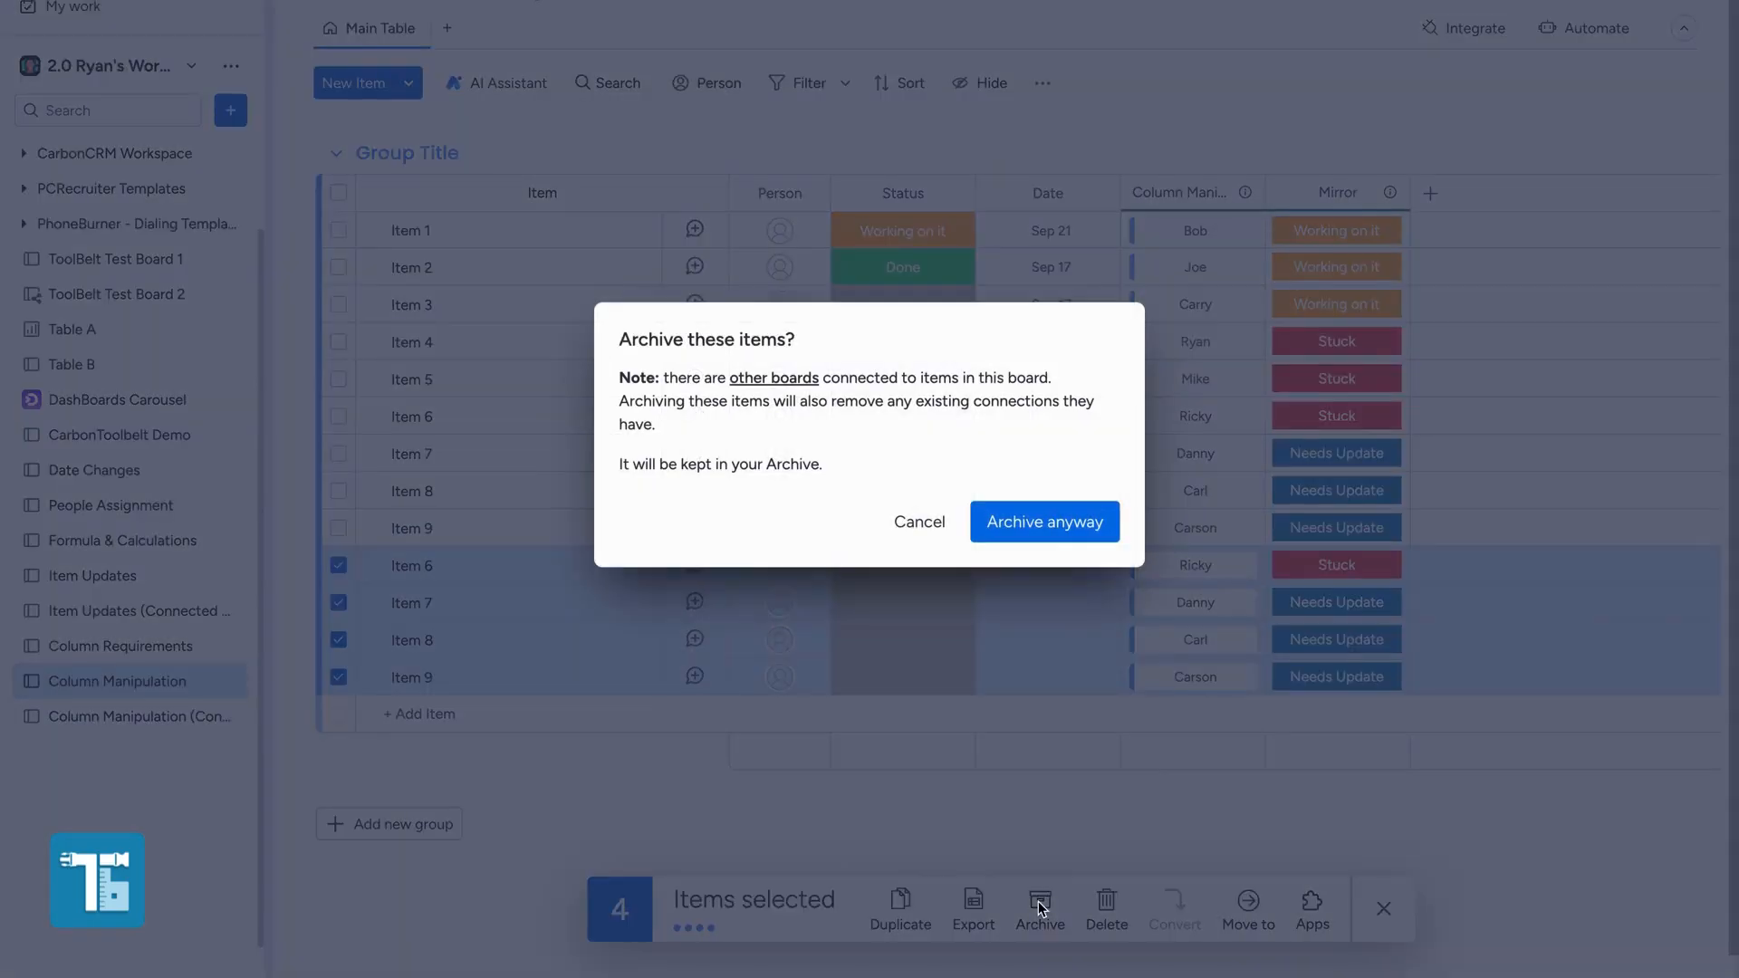
pyautogui.click(1064, 521)
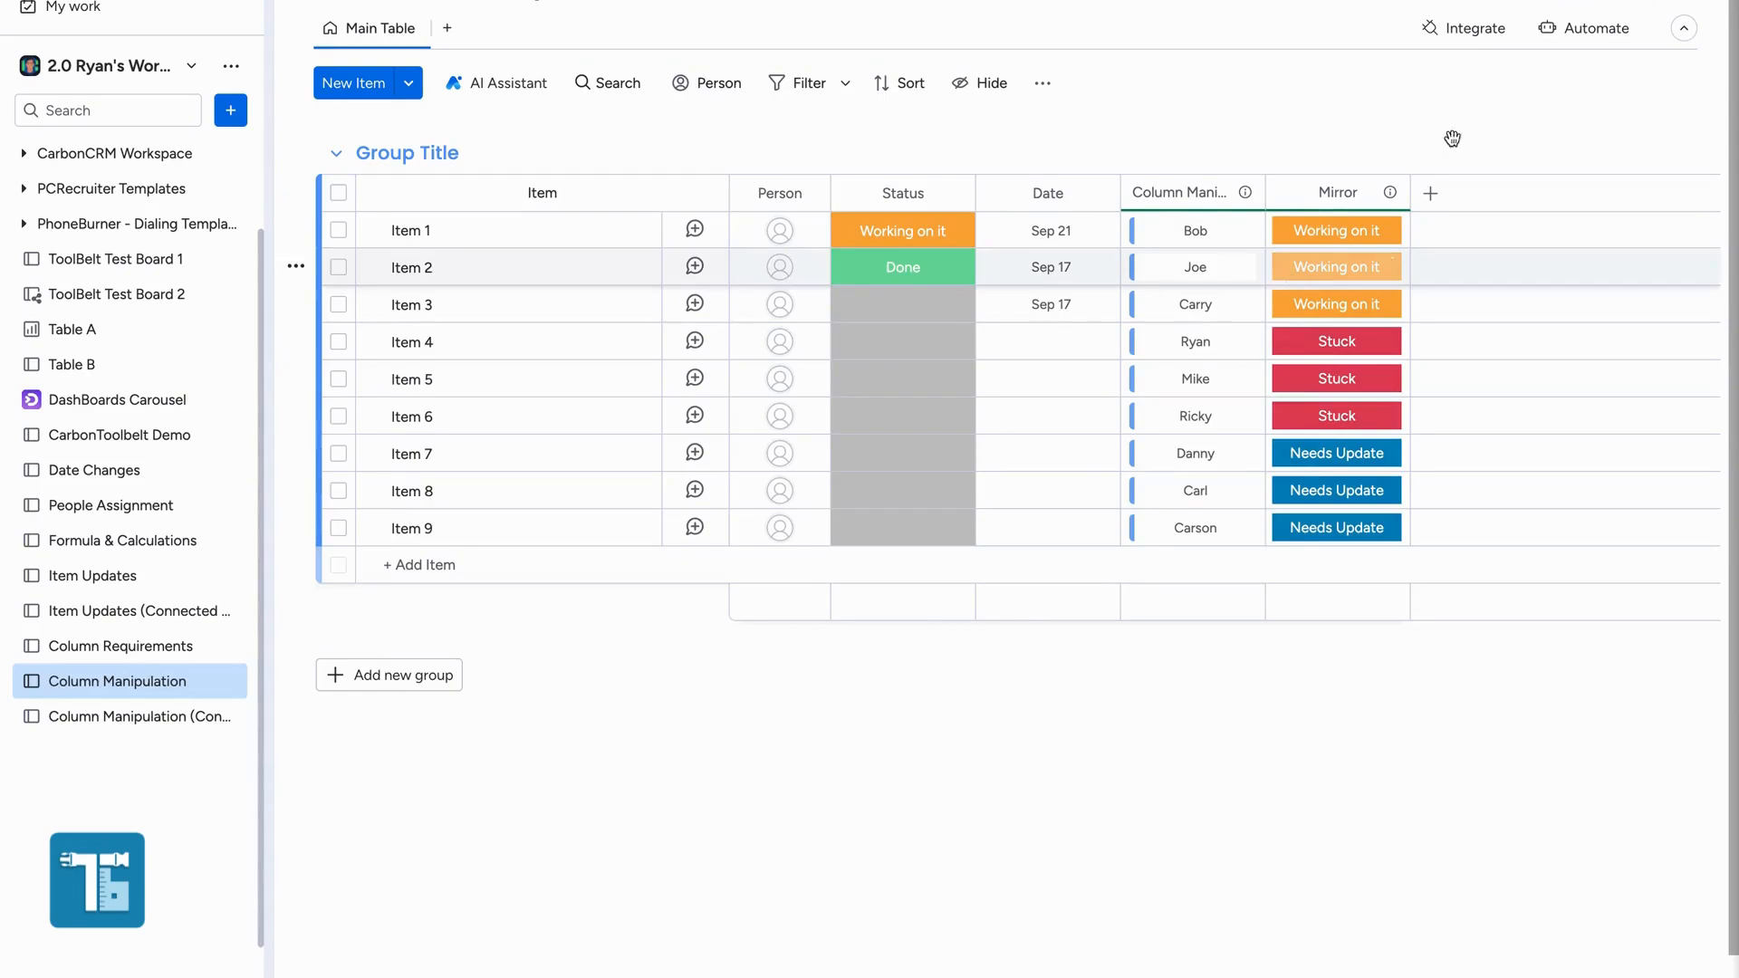
# Turn off the "(copy) AND FW:/RE:" integration and open the CarbonToolbelt Column Manipulation - v3.2.0 recipes for a new integration.
pyautogui.click(1454, 40)
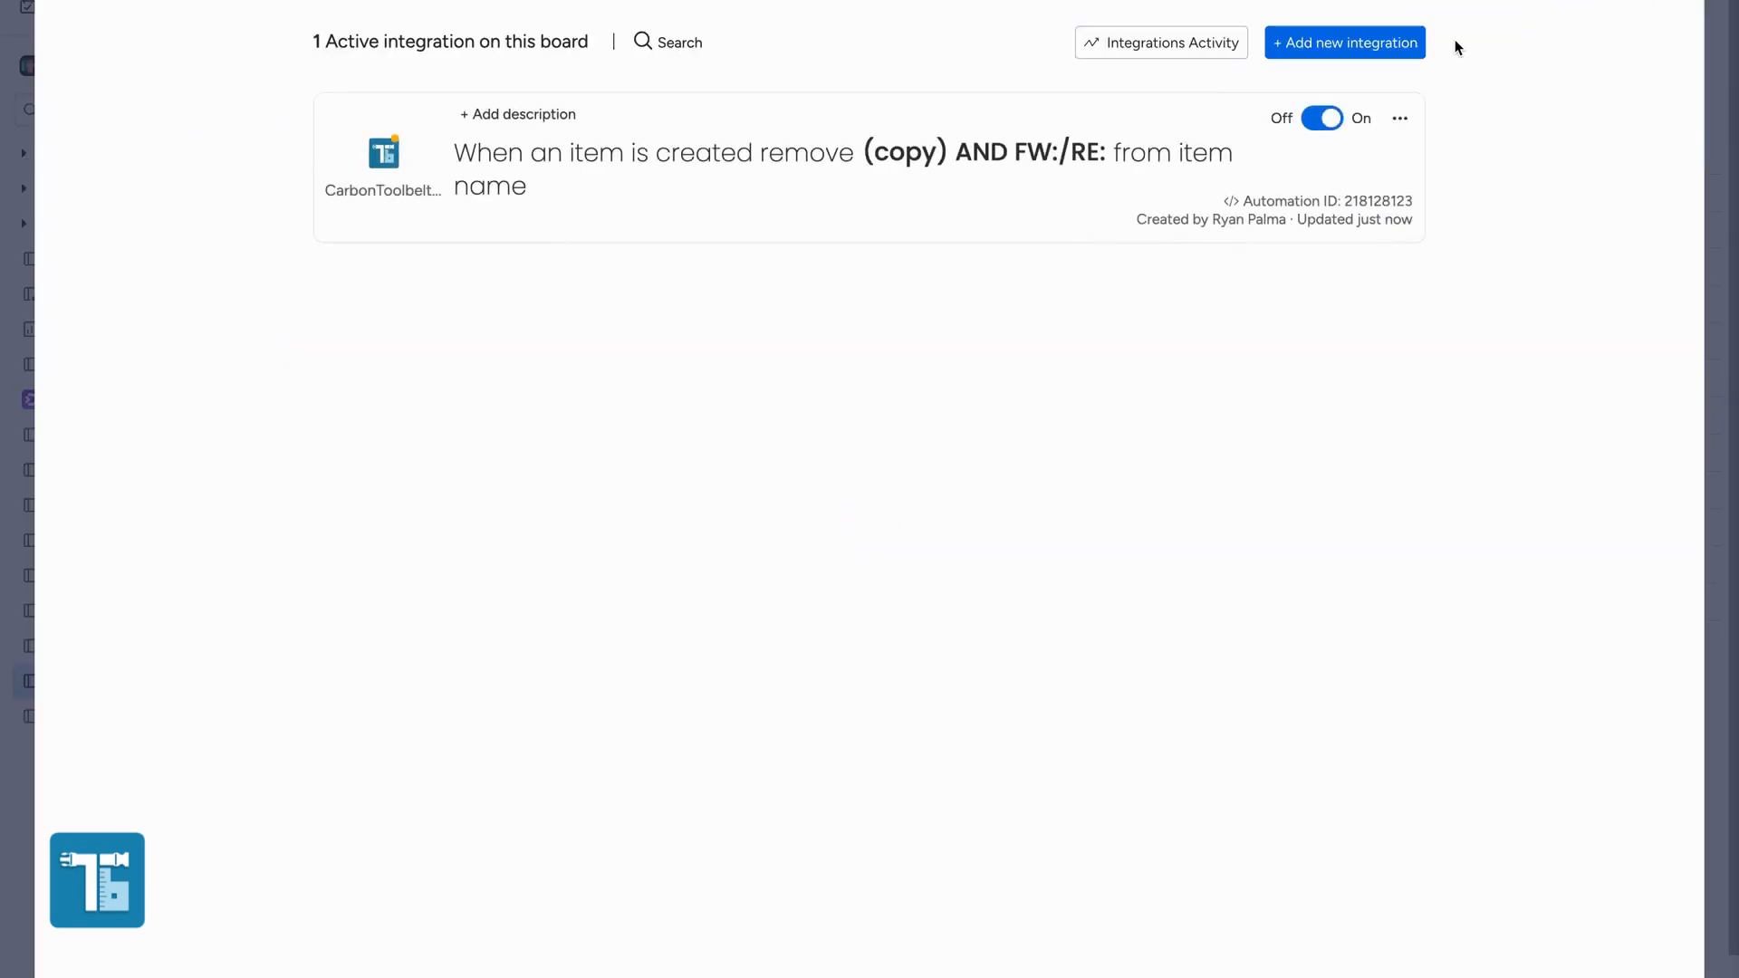
pyautogui.click(1324, 115)
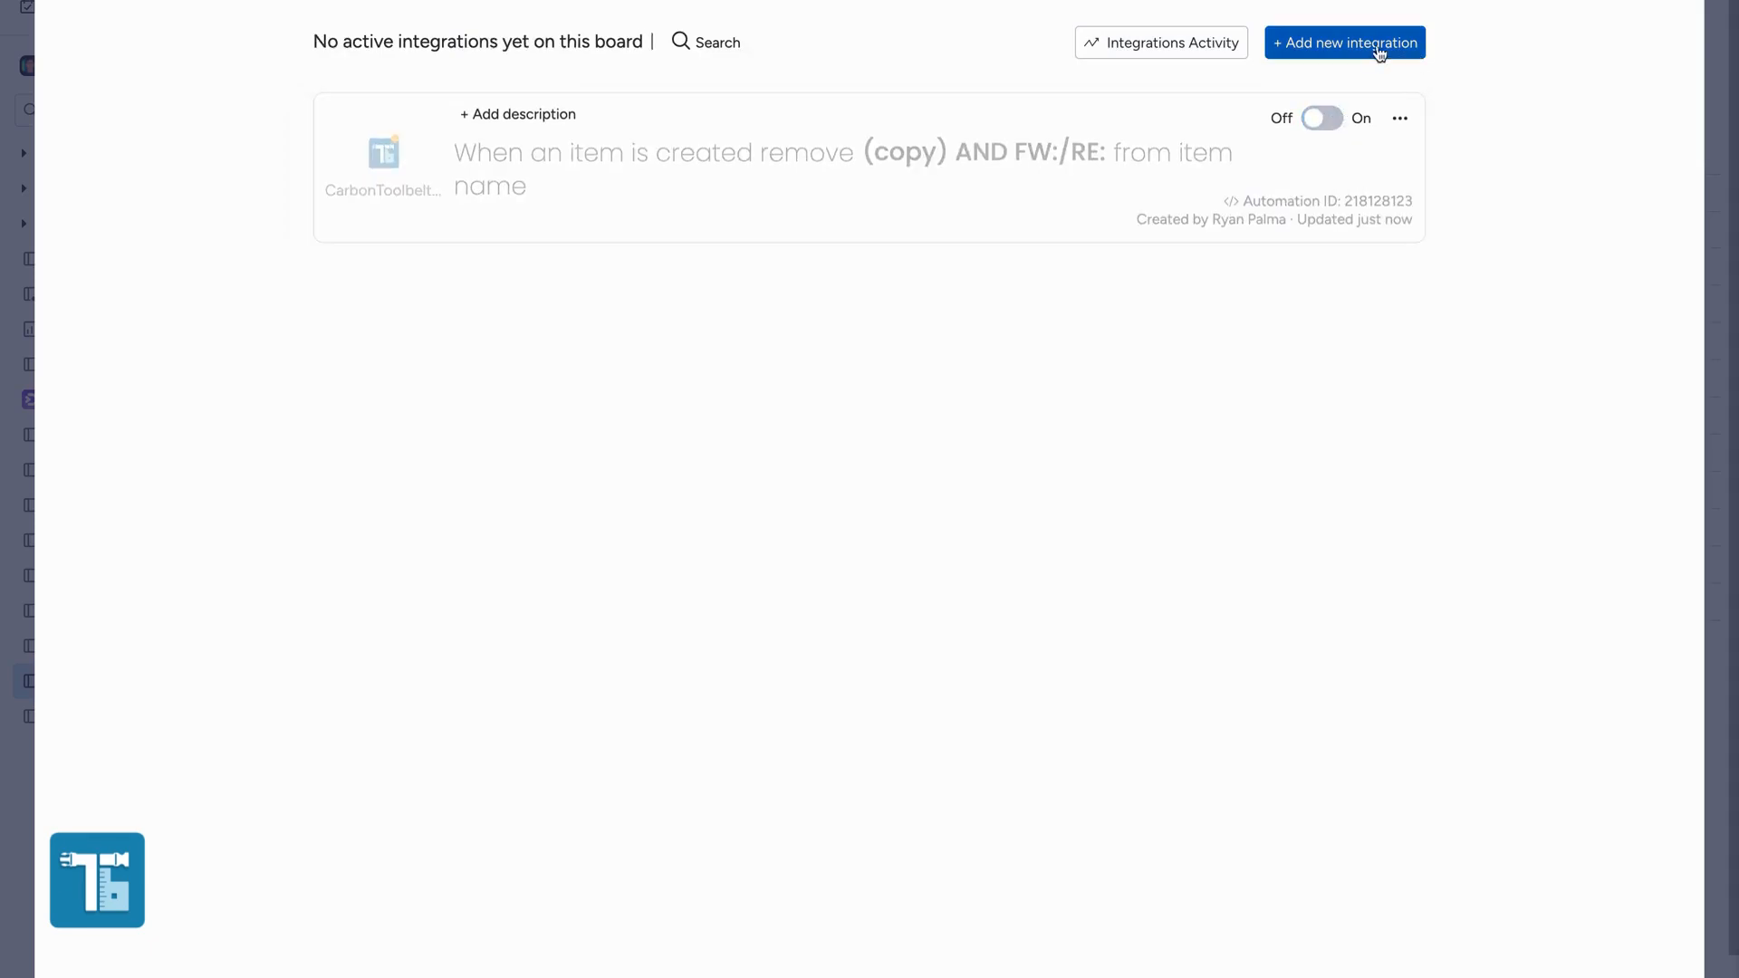
pyautogui.click(1340, 45)
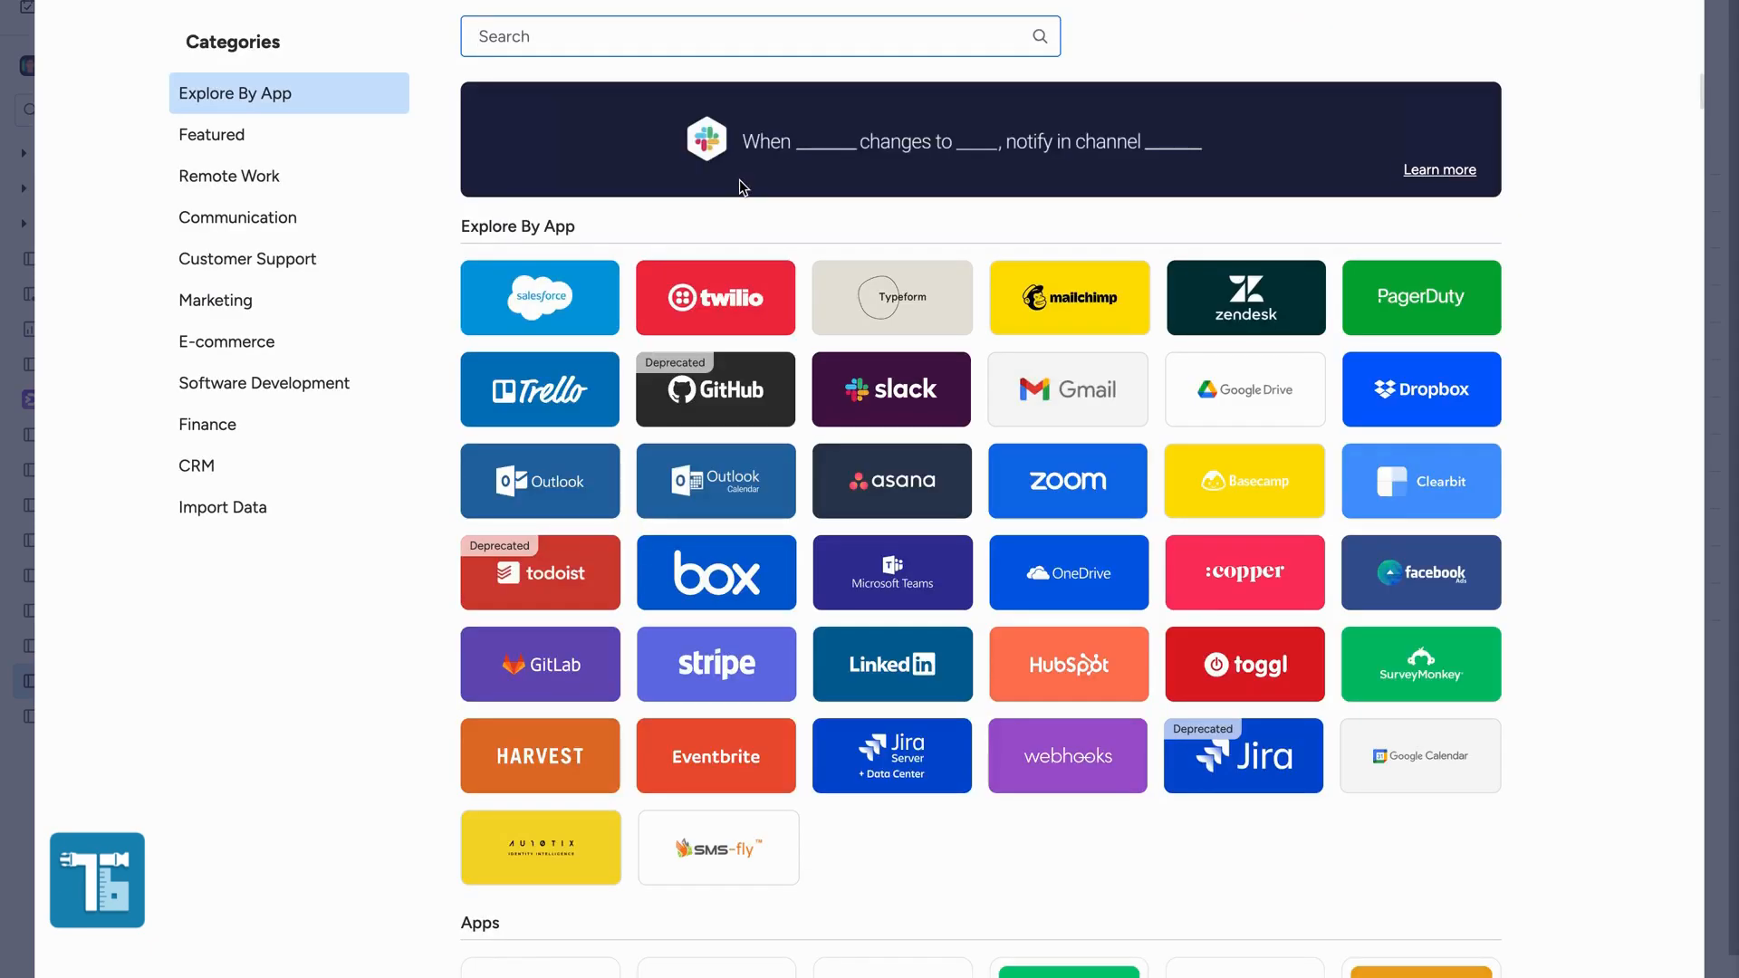
pyautogui.write('Column manip')
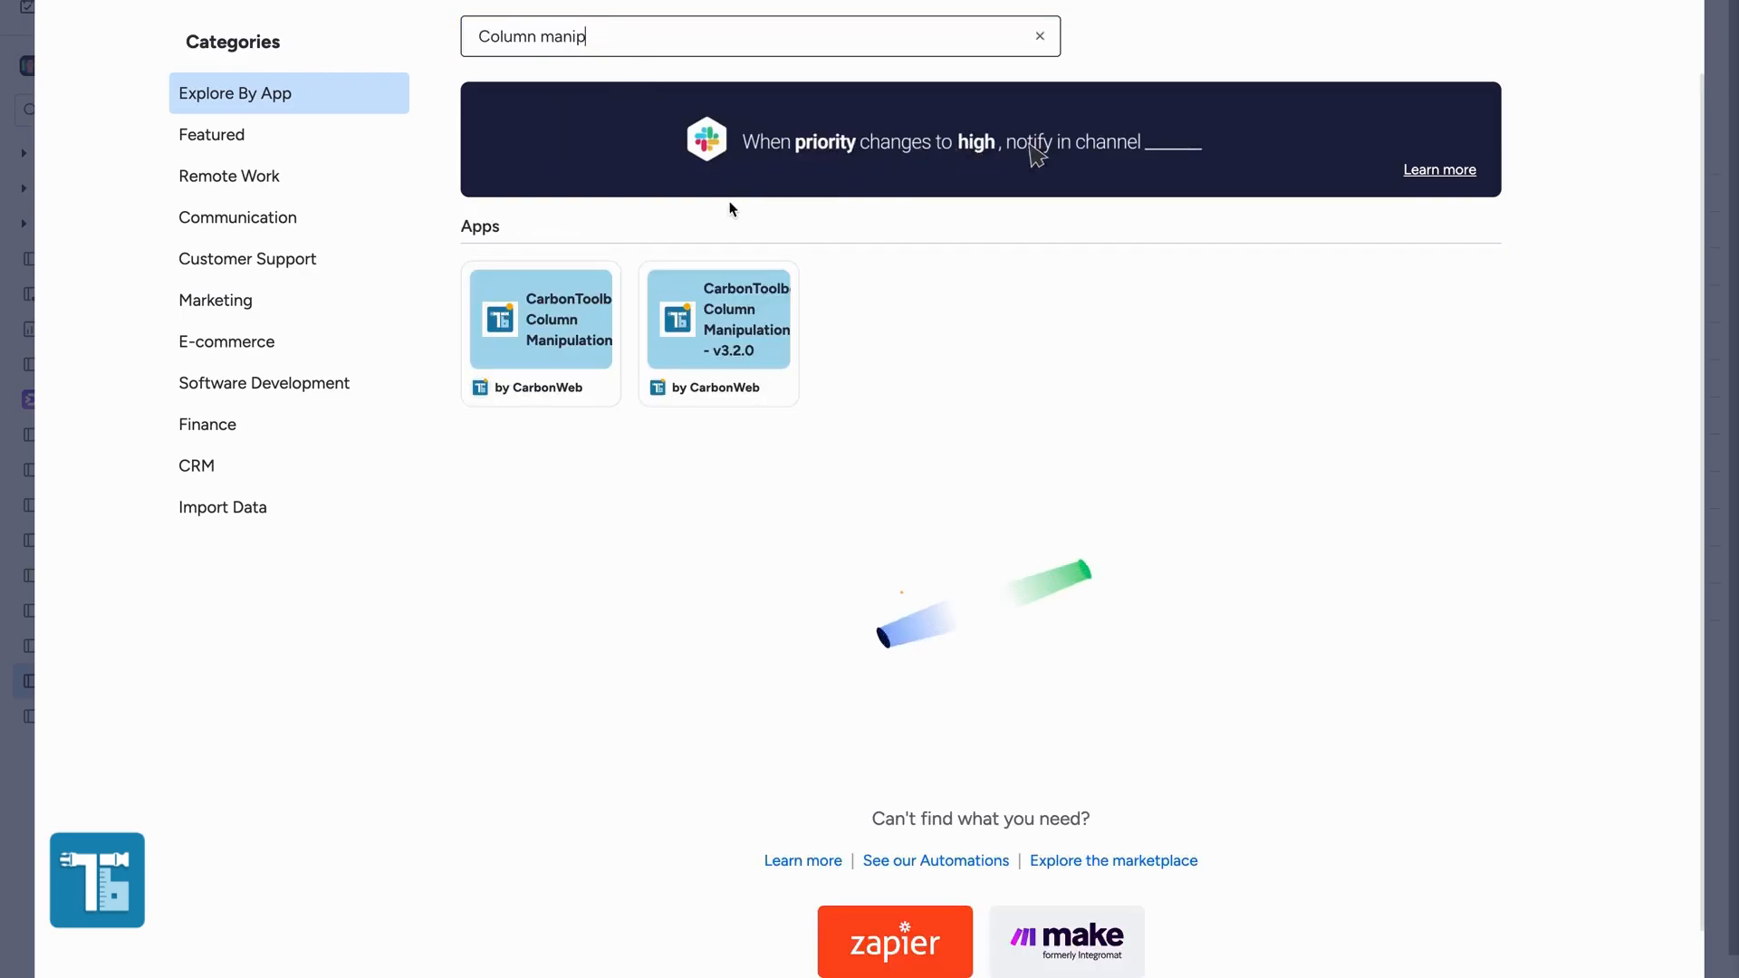
pyautogui.click(722, 326)
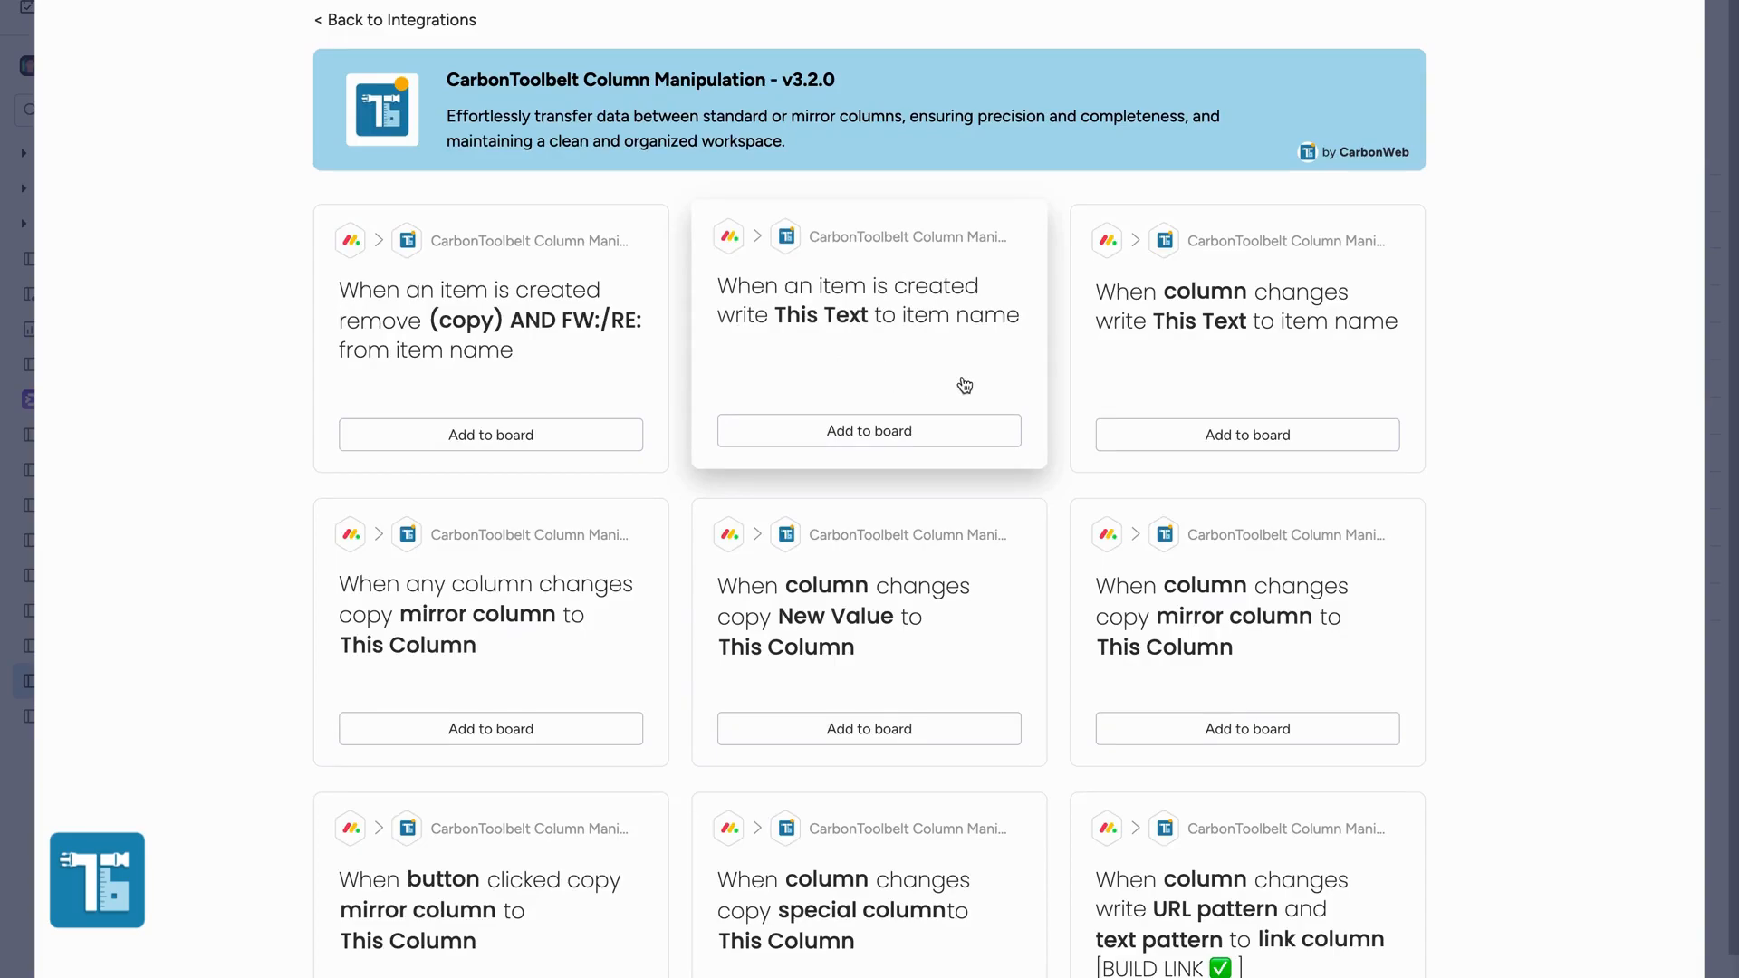
# Add the recipe that writes "{item's name} [New]" to the item name when an item is created, and return to the board.
pyautogui.click(888, 430)
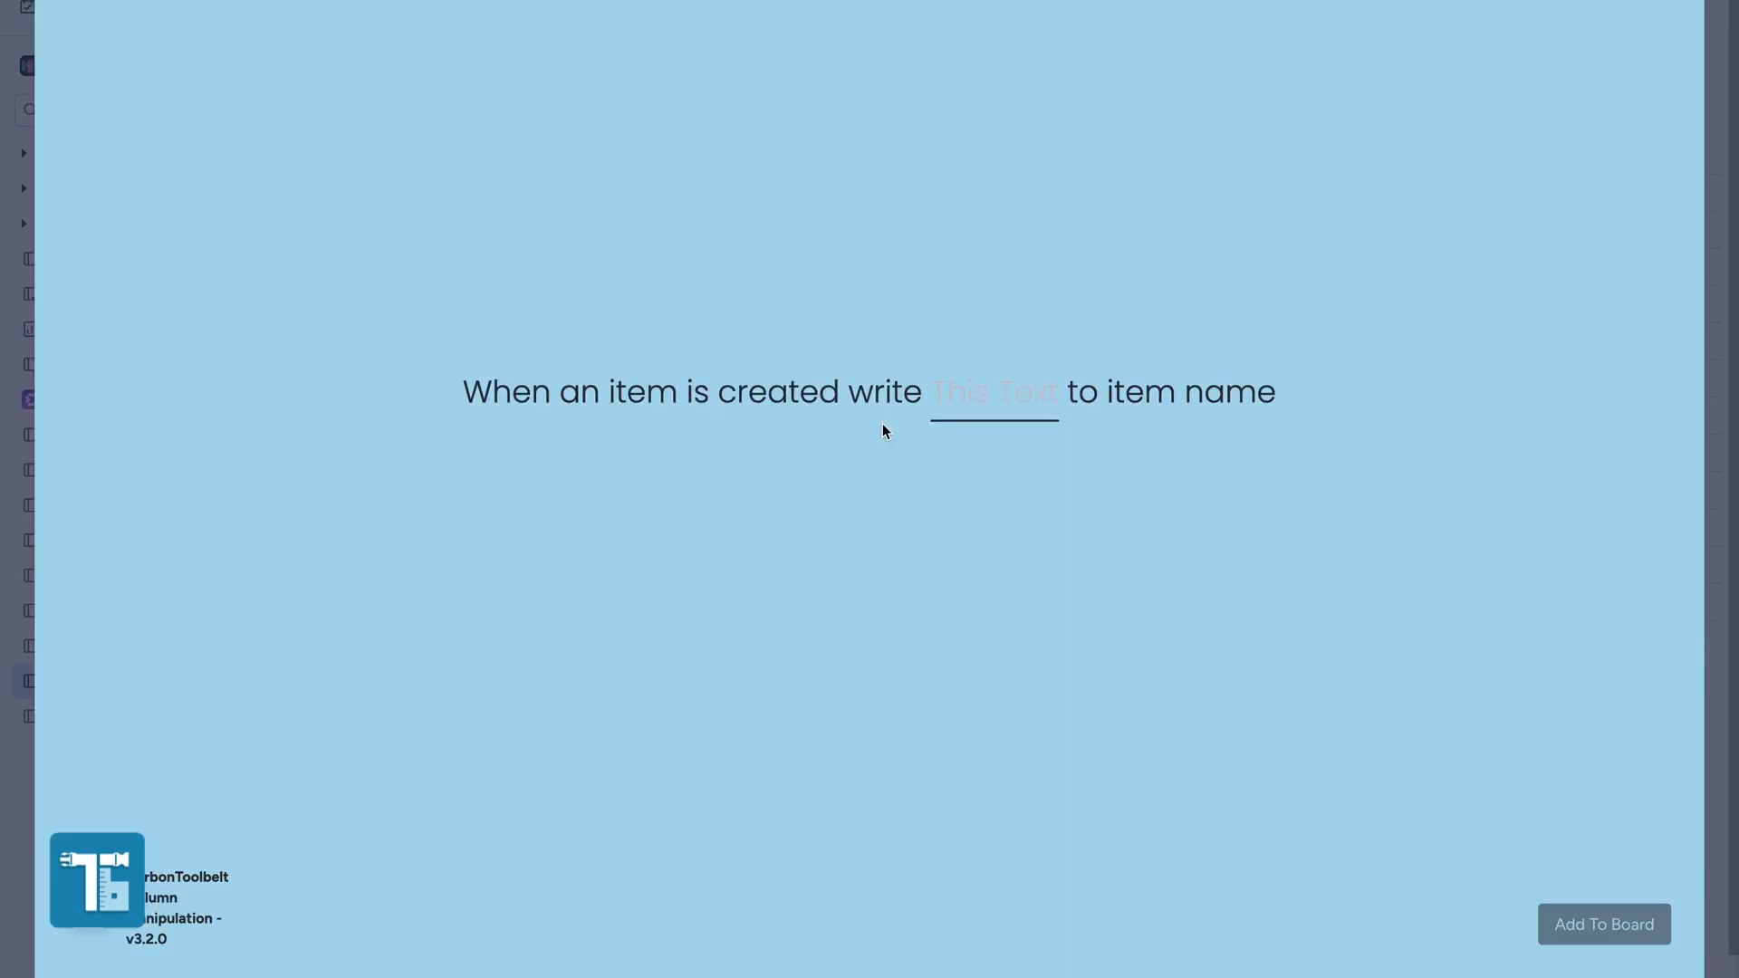
pyautogui.click(1005, 416)
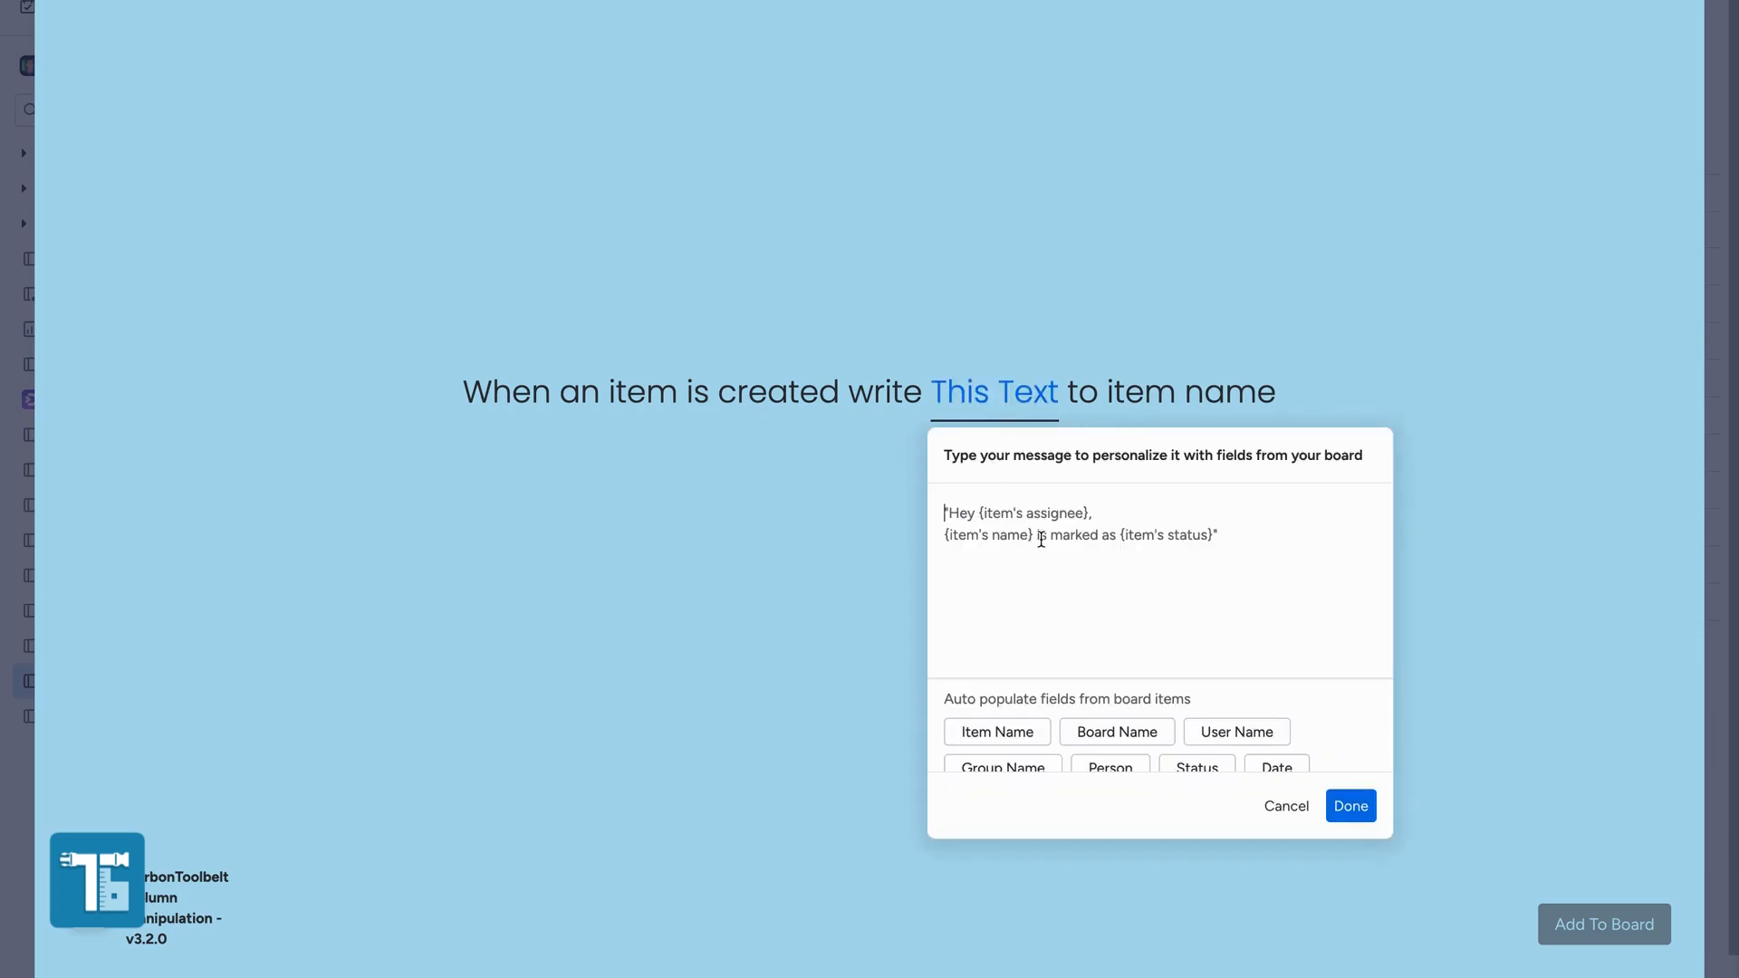
pyautogui.click(1000, 731)
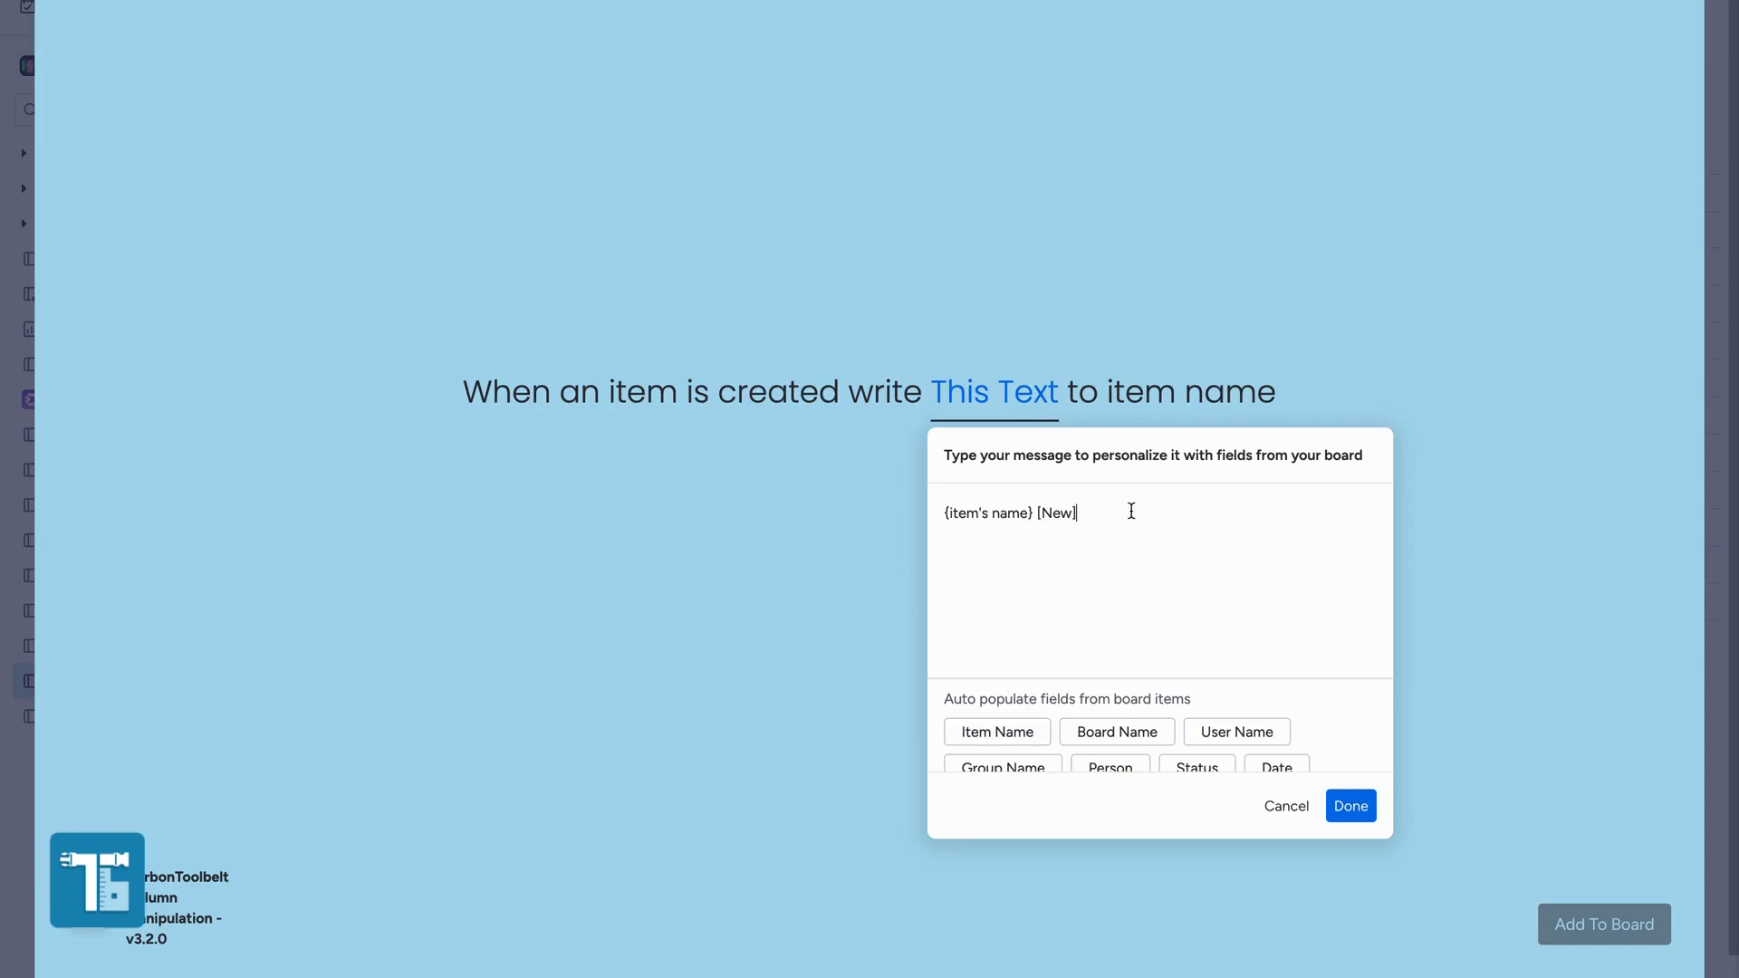
pyautogui.click(1357, 808)
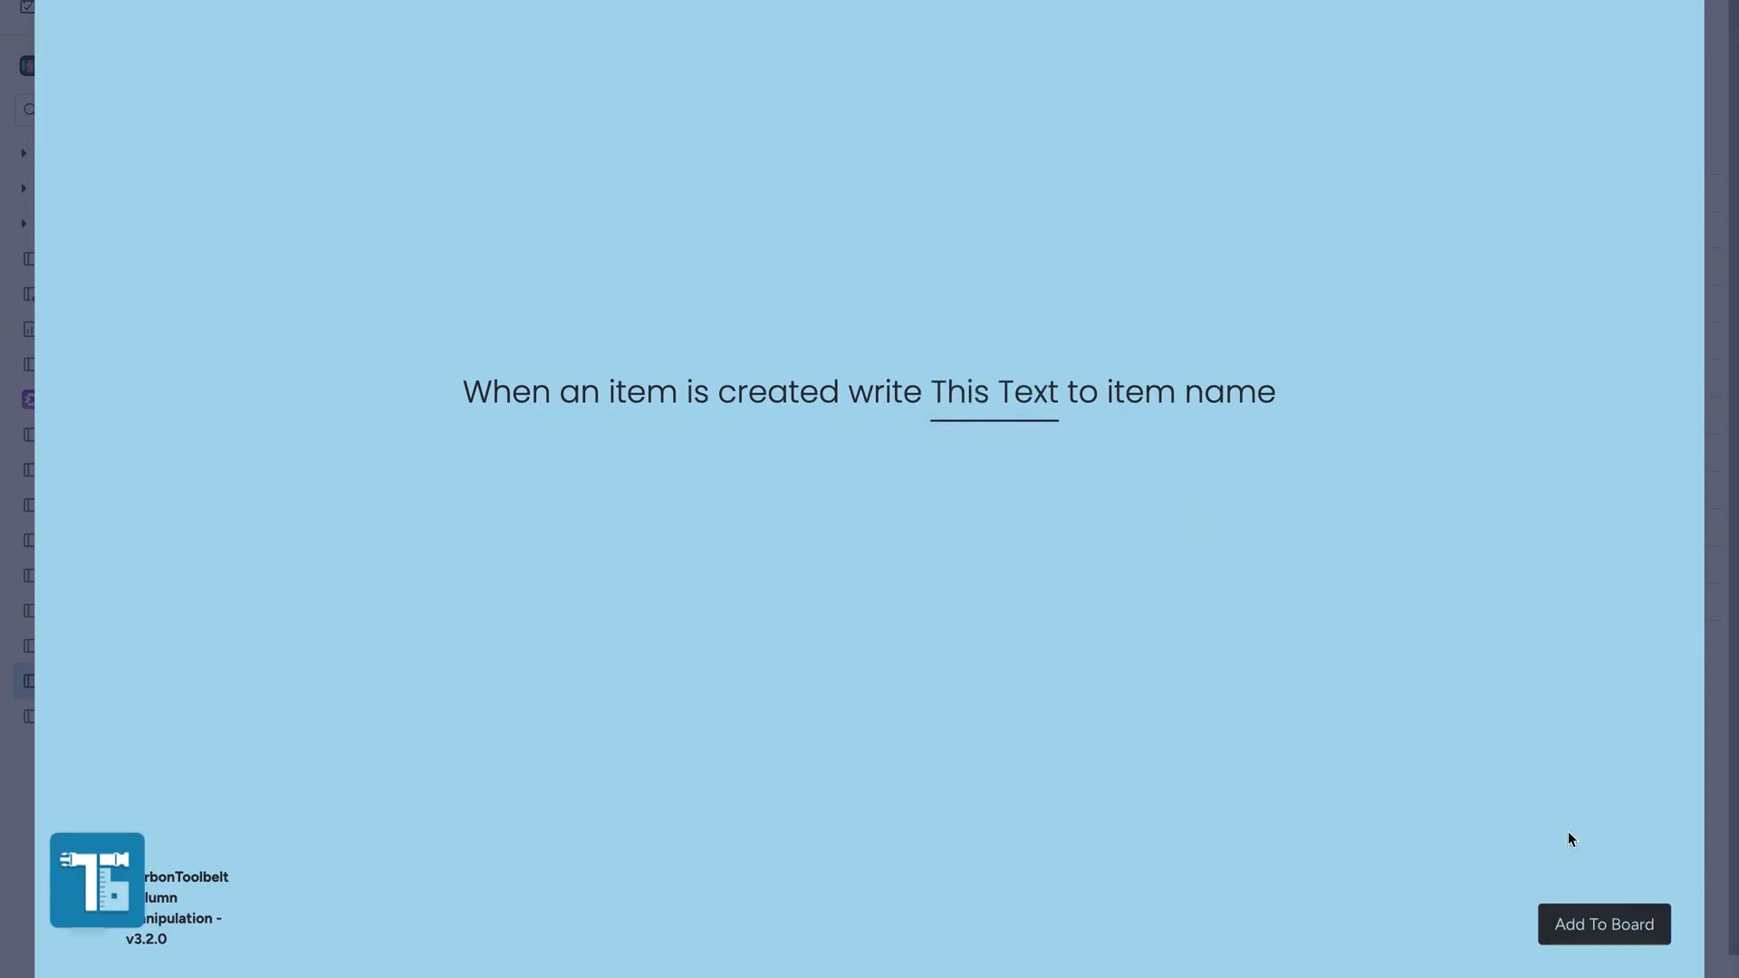
pyautogui.click(1586, 920)
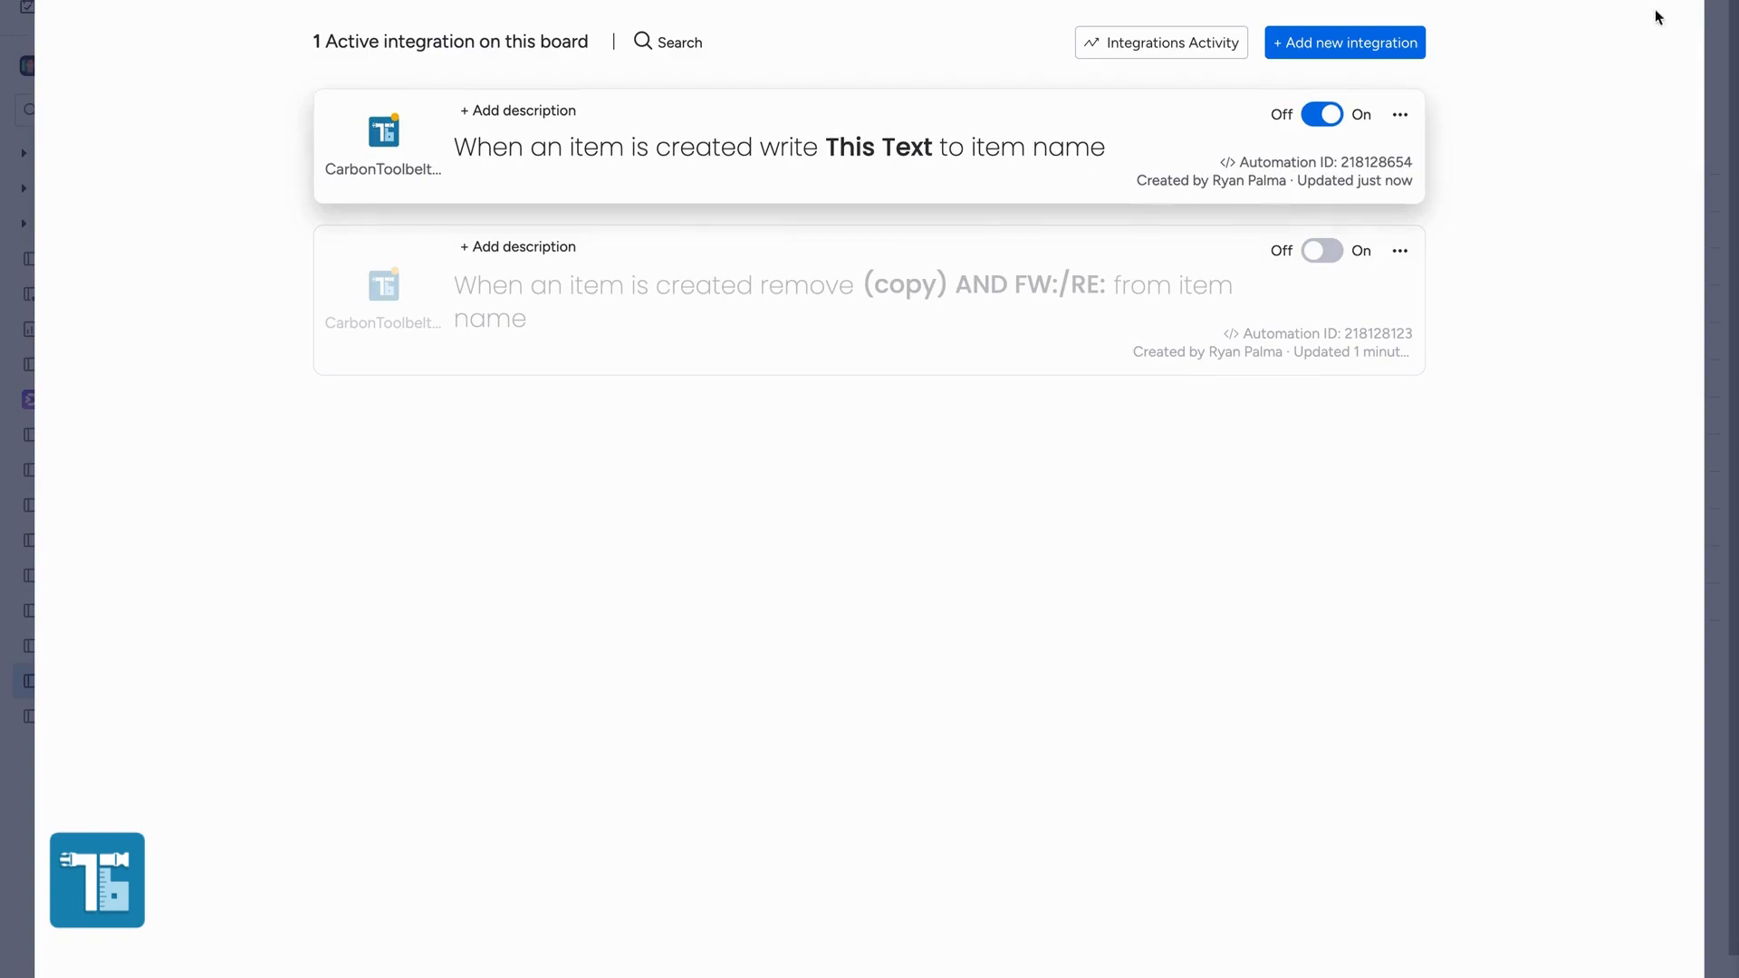
pyautogui.press('Escape')
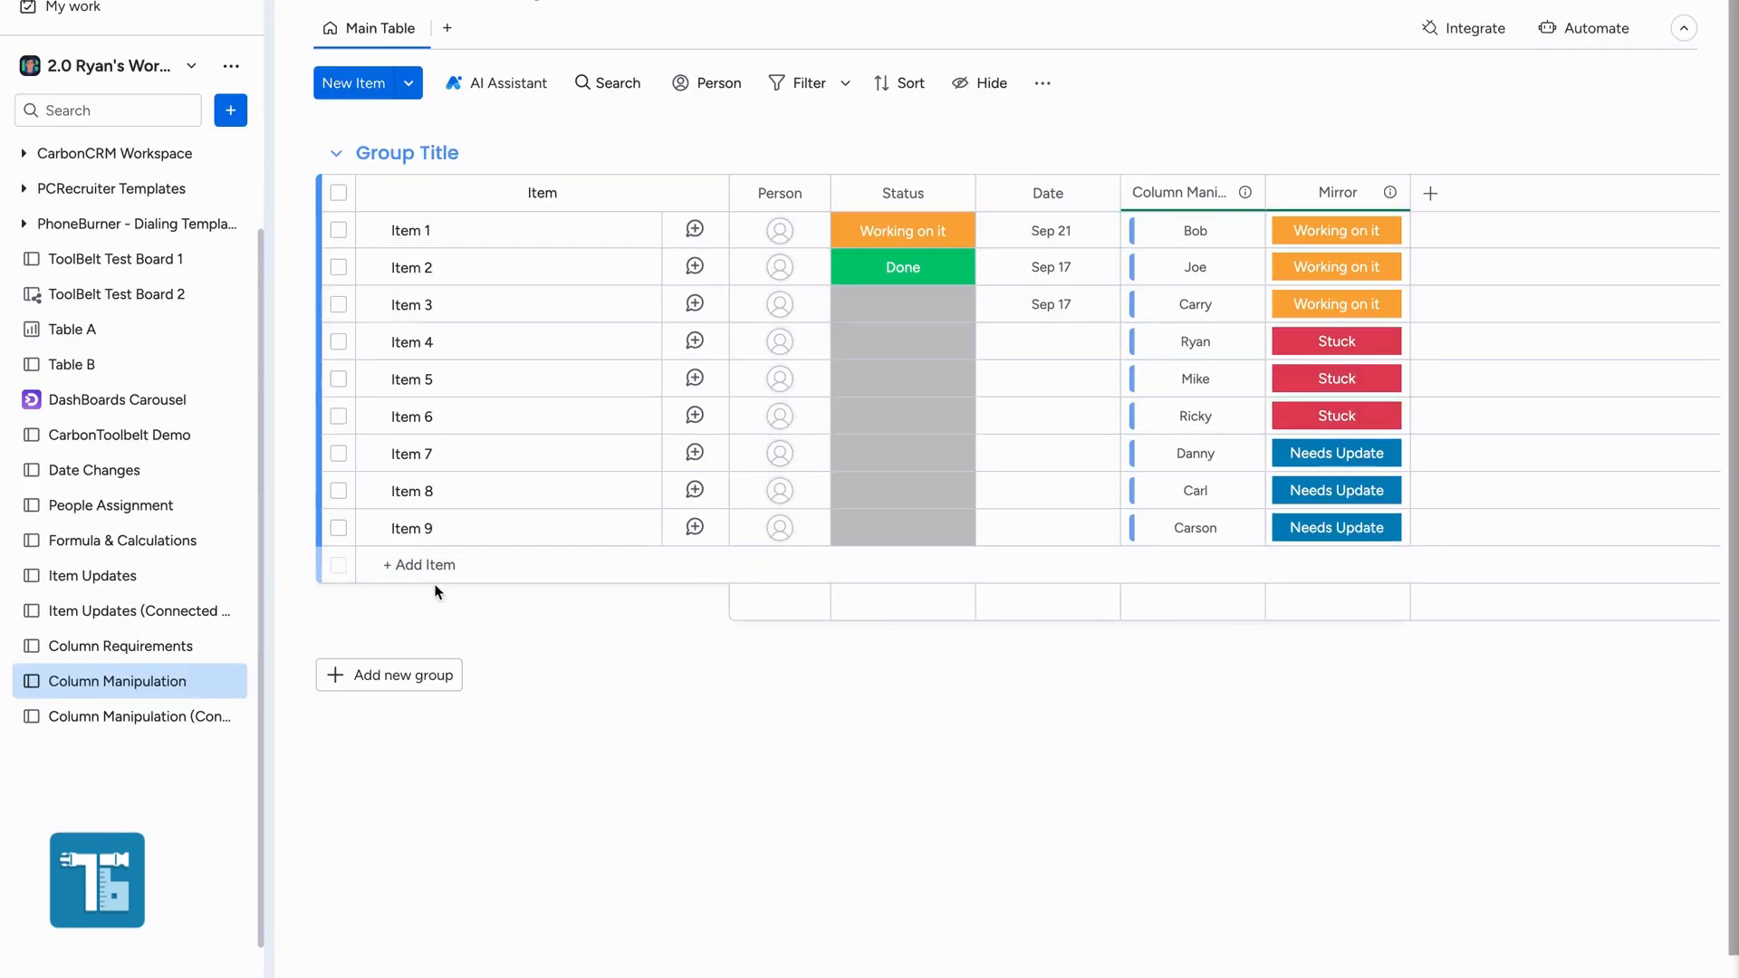
# Add a new item to Group Title, using a person's first name as the item name.
pyautogui.click(475, 561)
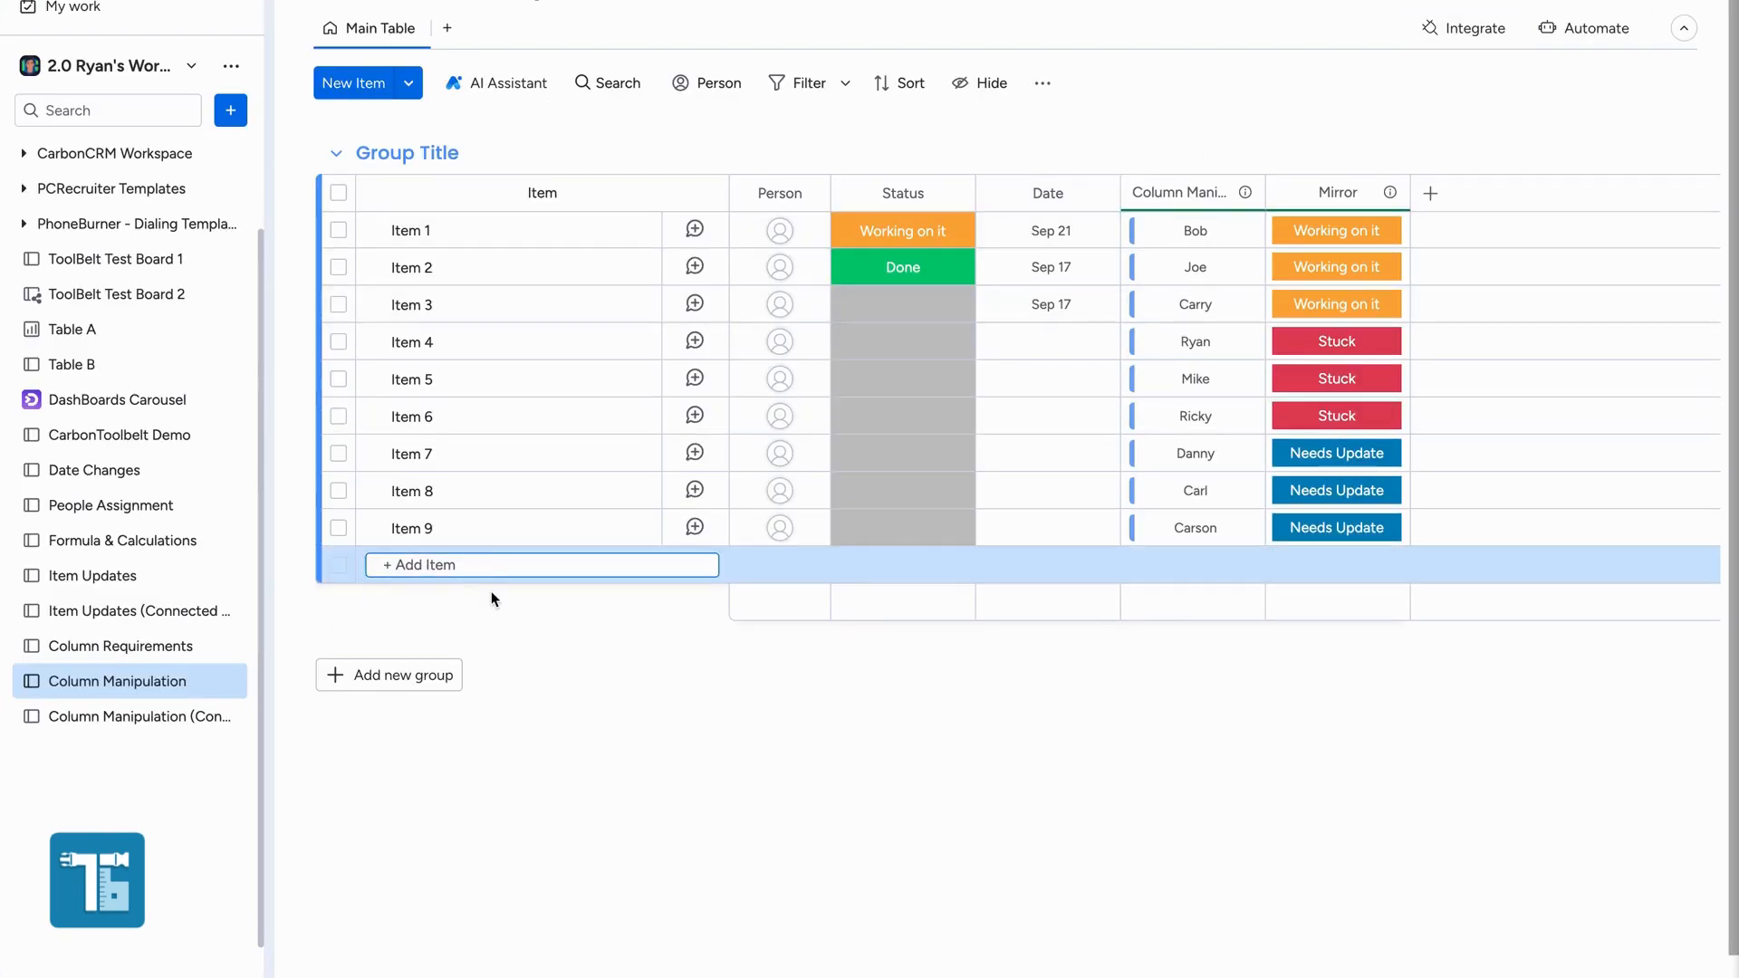
pyautogui.write('Ryan')
pyautogui.press('Return')
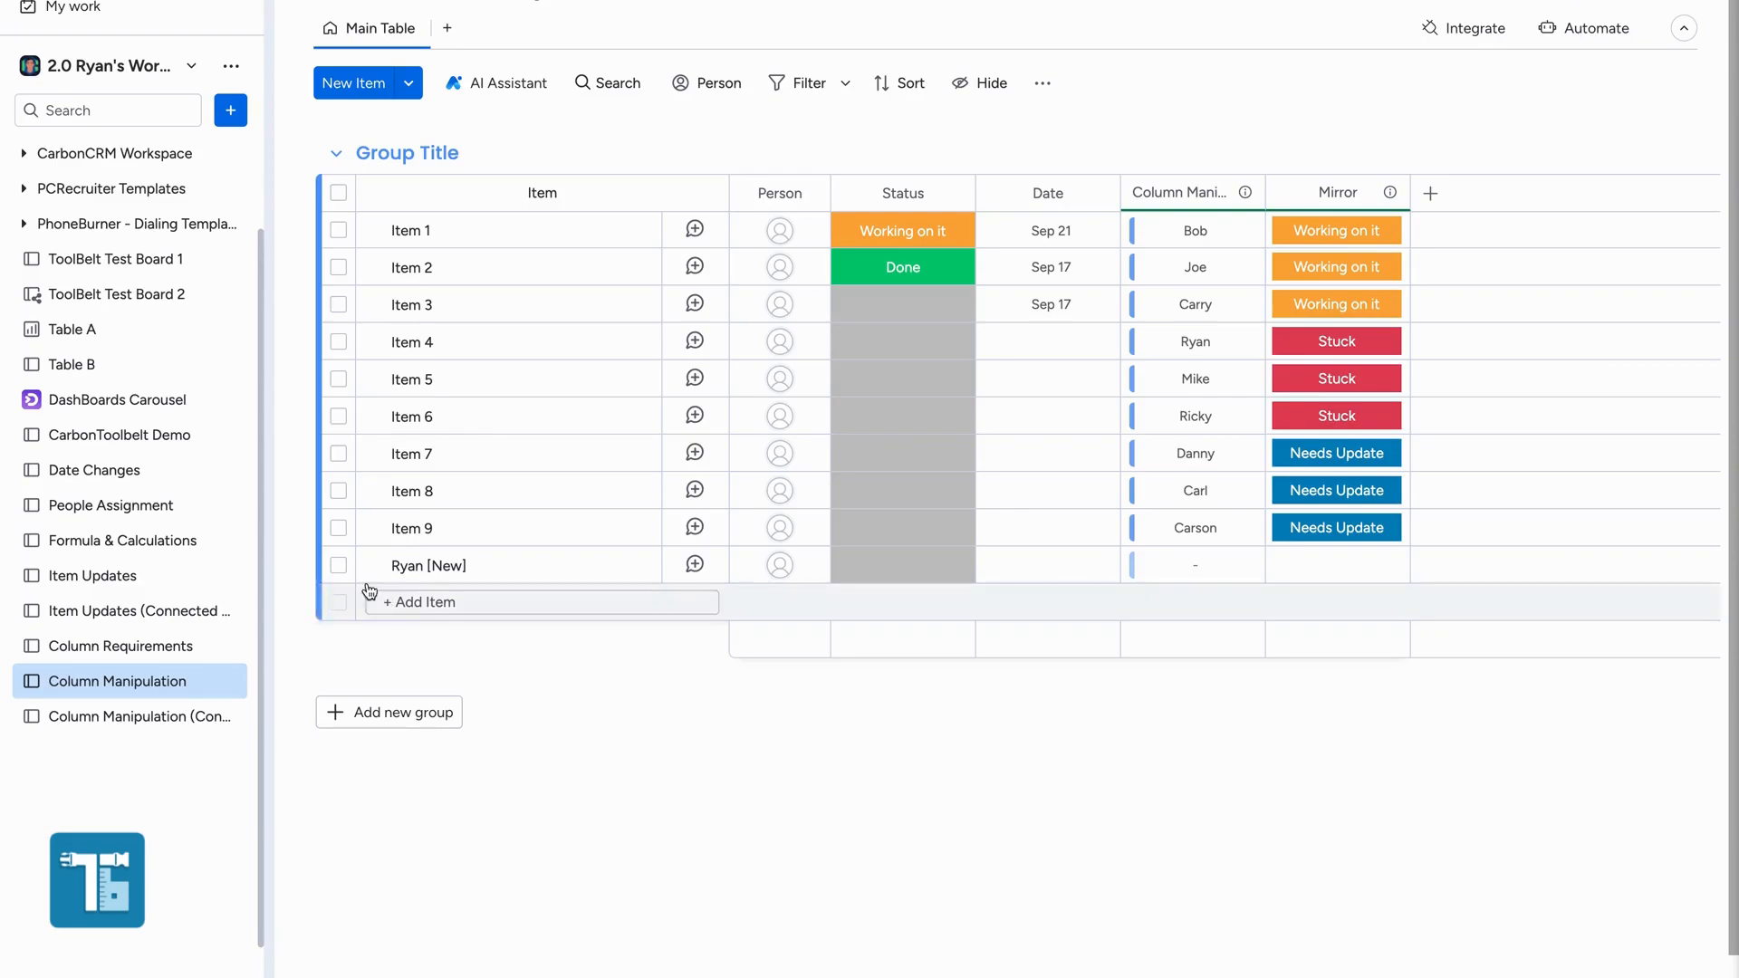
# Archive the newly added item marked [New] below Item 9.
pyautogui.click(339, 566)
pyautogui.click(1041, 904)
pyautogui.click(1019, 513)
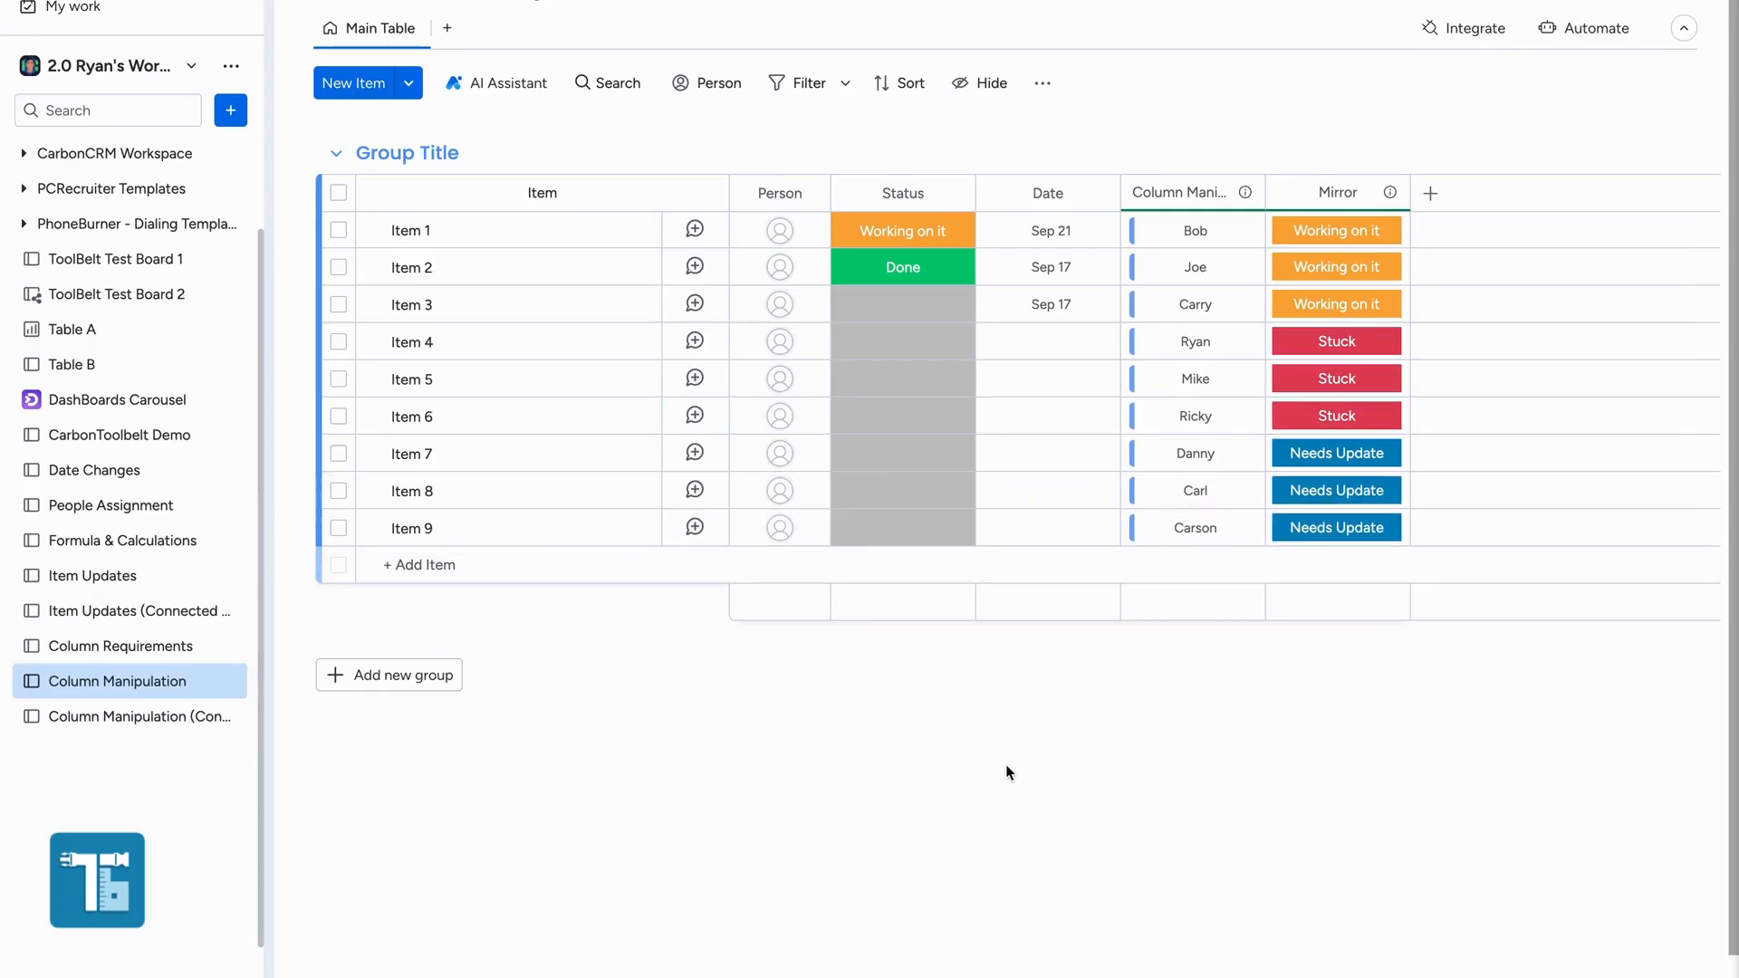
# Turn off the item-created "This Text" integration and reopen the CarbonToolbelt Column Manipulation - v3.2.0 recipes for another integration.
pyautogui.click(1467, 32)
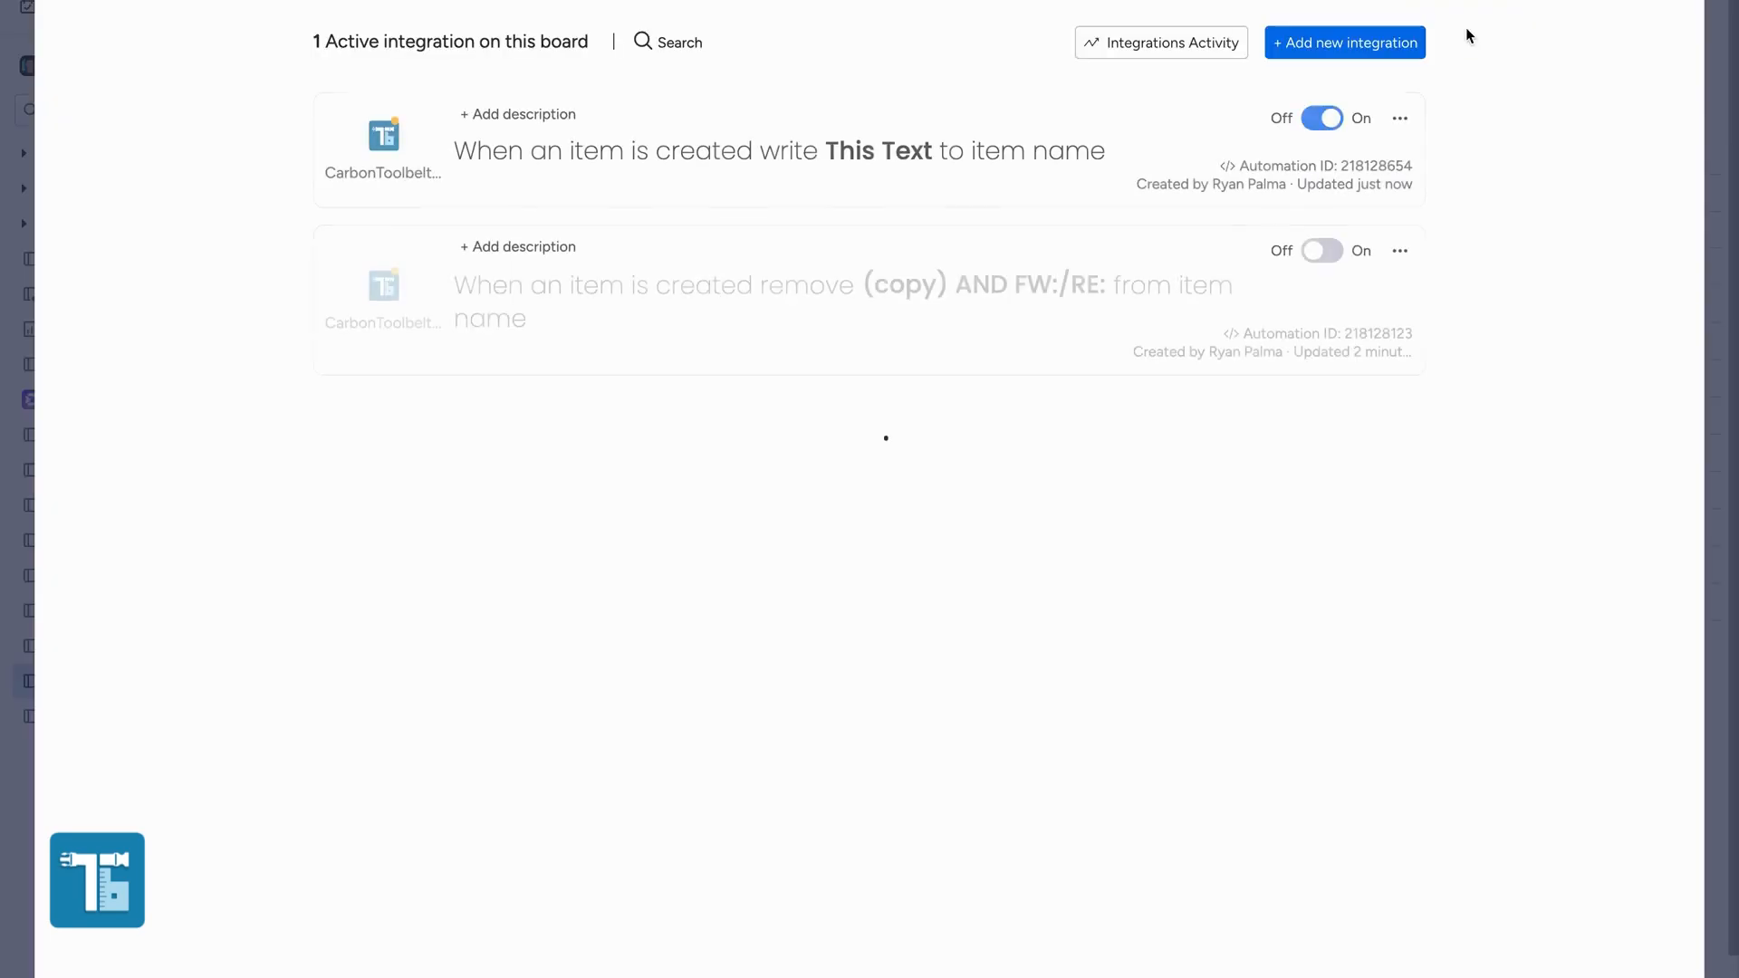
pyautogui.click(1327, 125)
pyautogui.click(1354, 43)
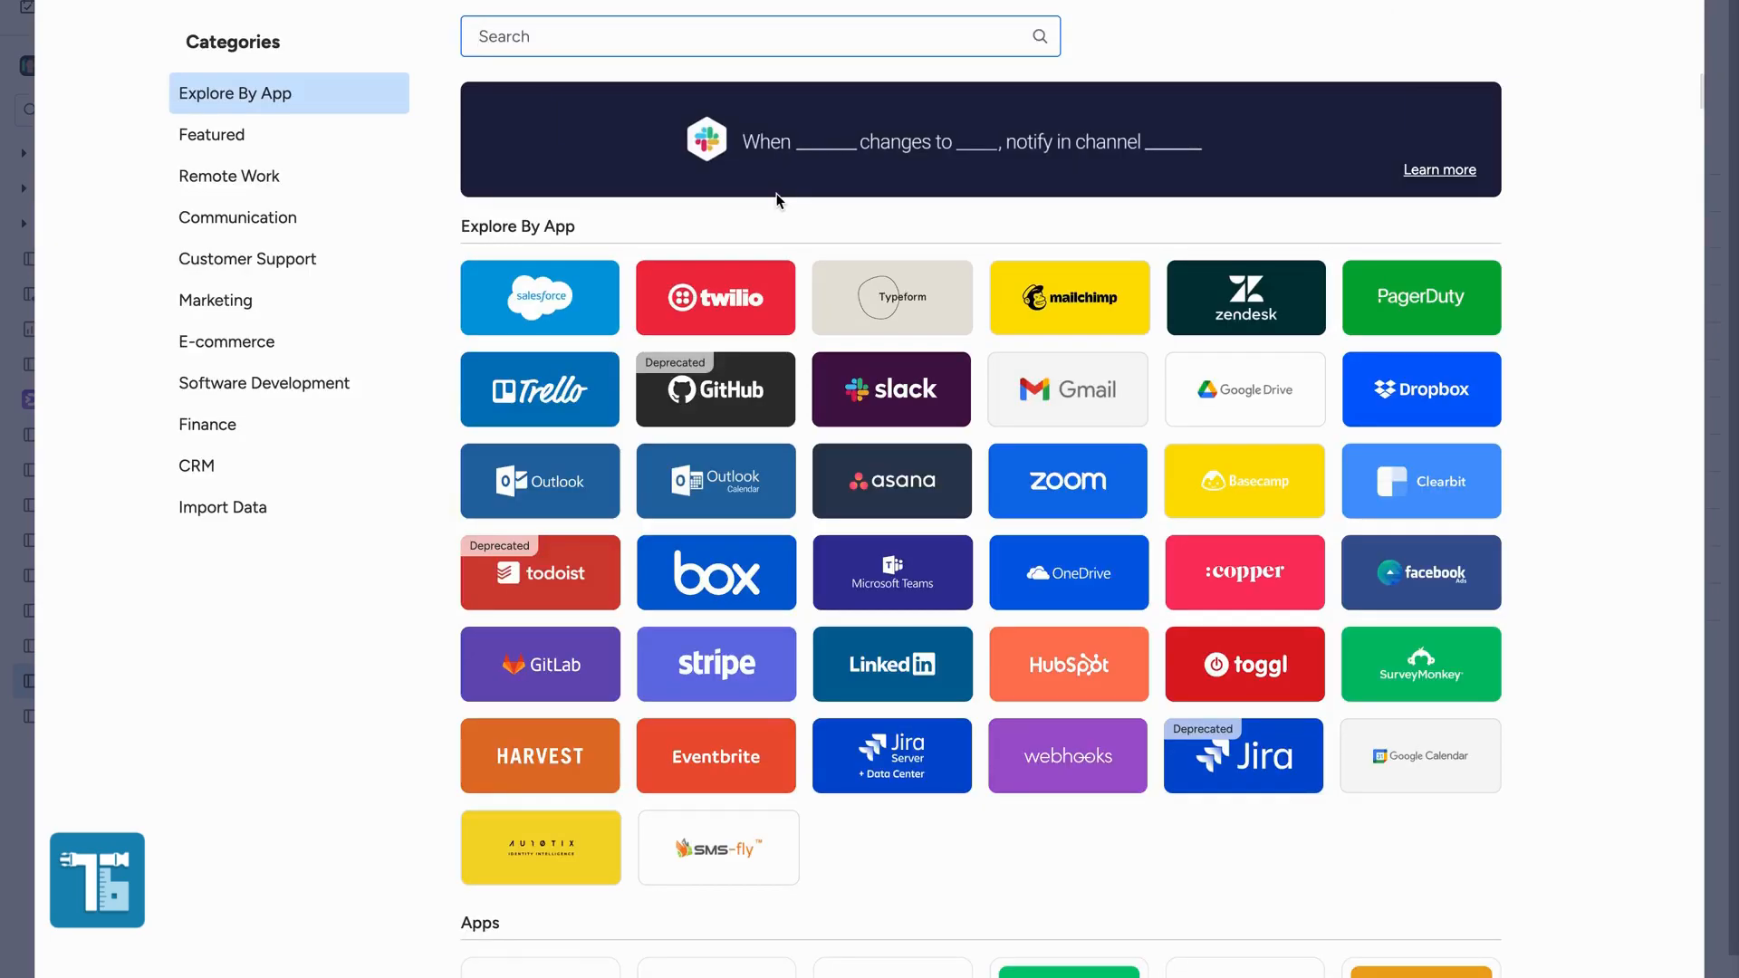
pyautogui.write('Column manip')
pyautogui.click(758, 357)
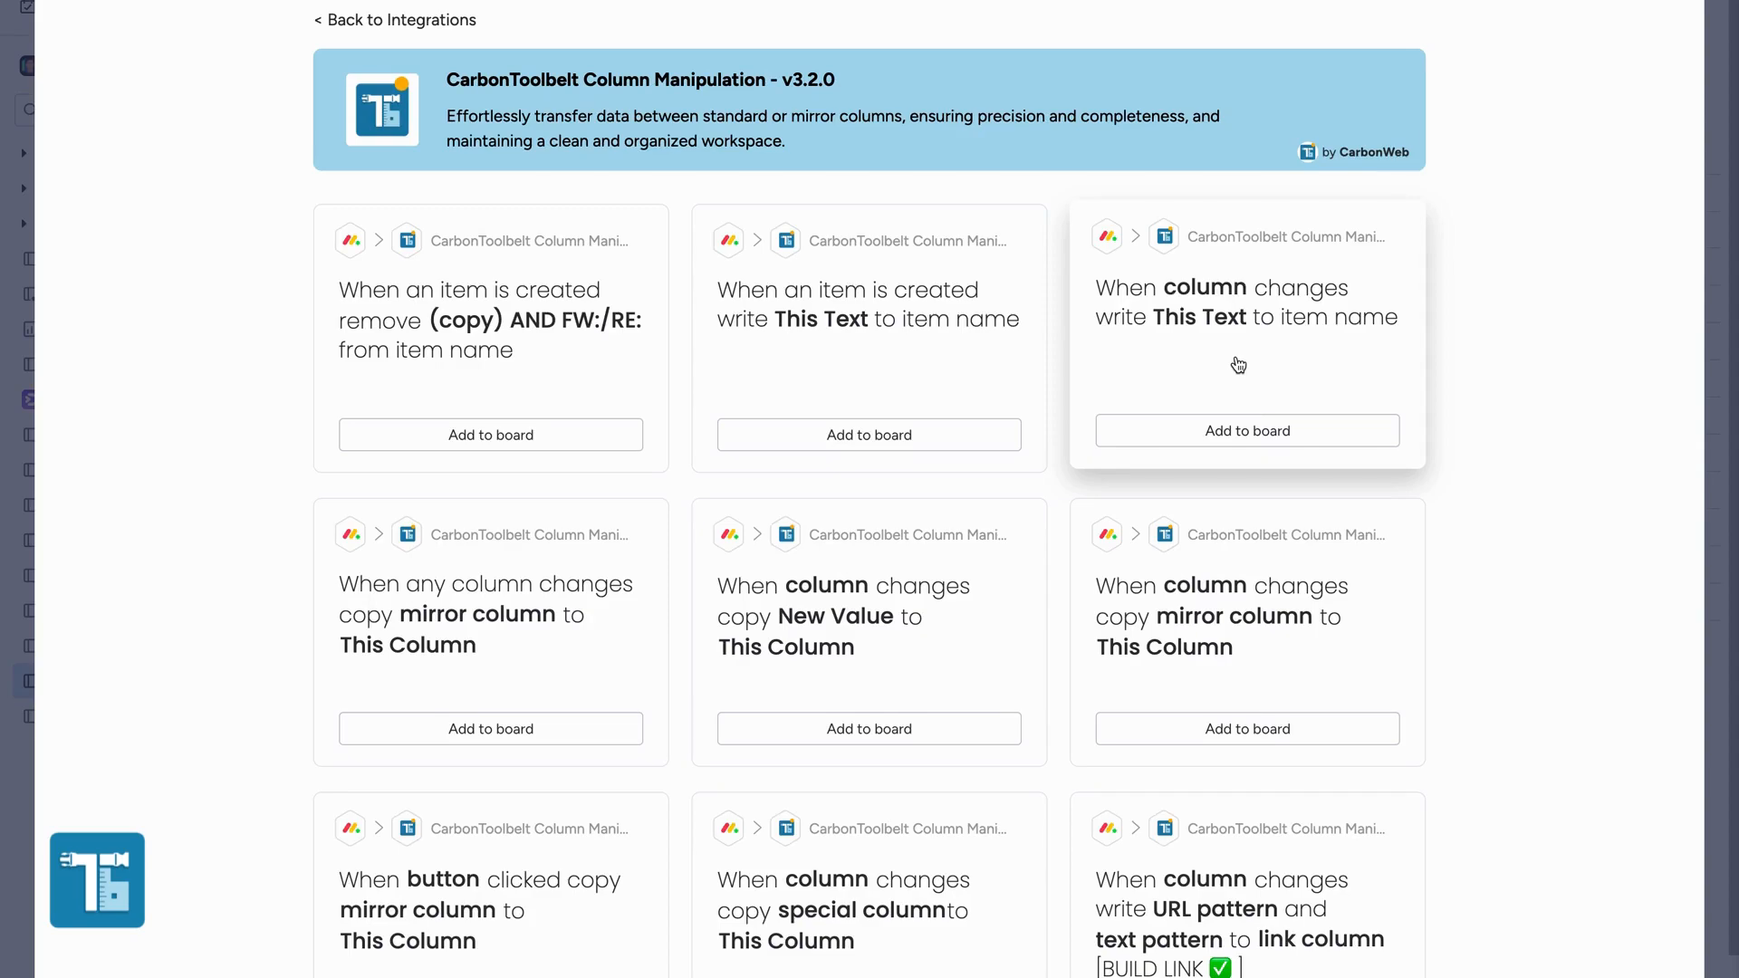
# Add the recipe that writes "{item's name} [This is a new item]" to the item name when Status changes, and return to the board.
pyautogui.click(1255, 431)
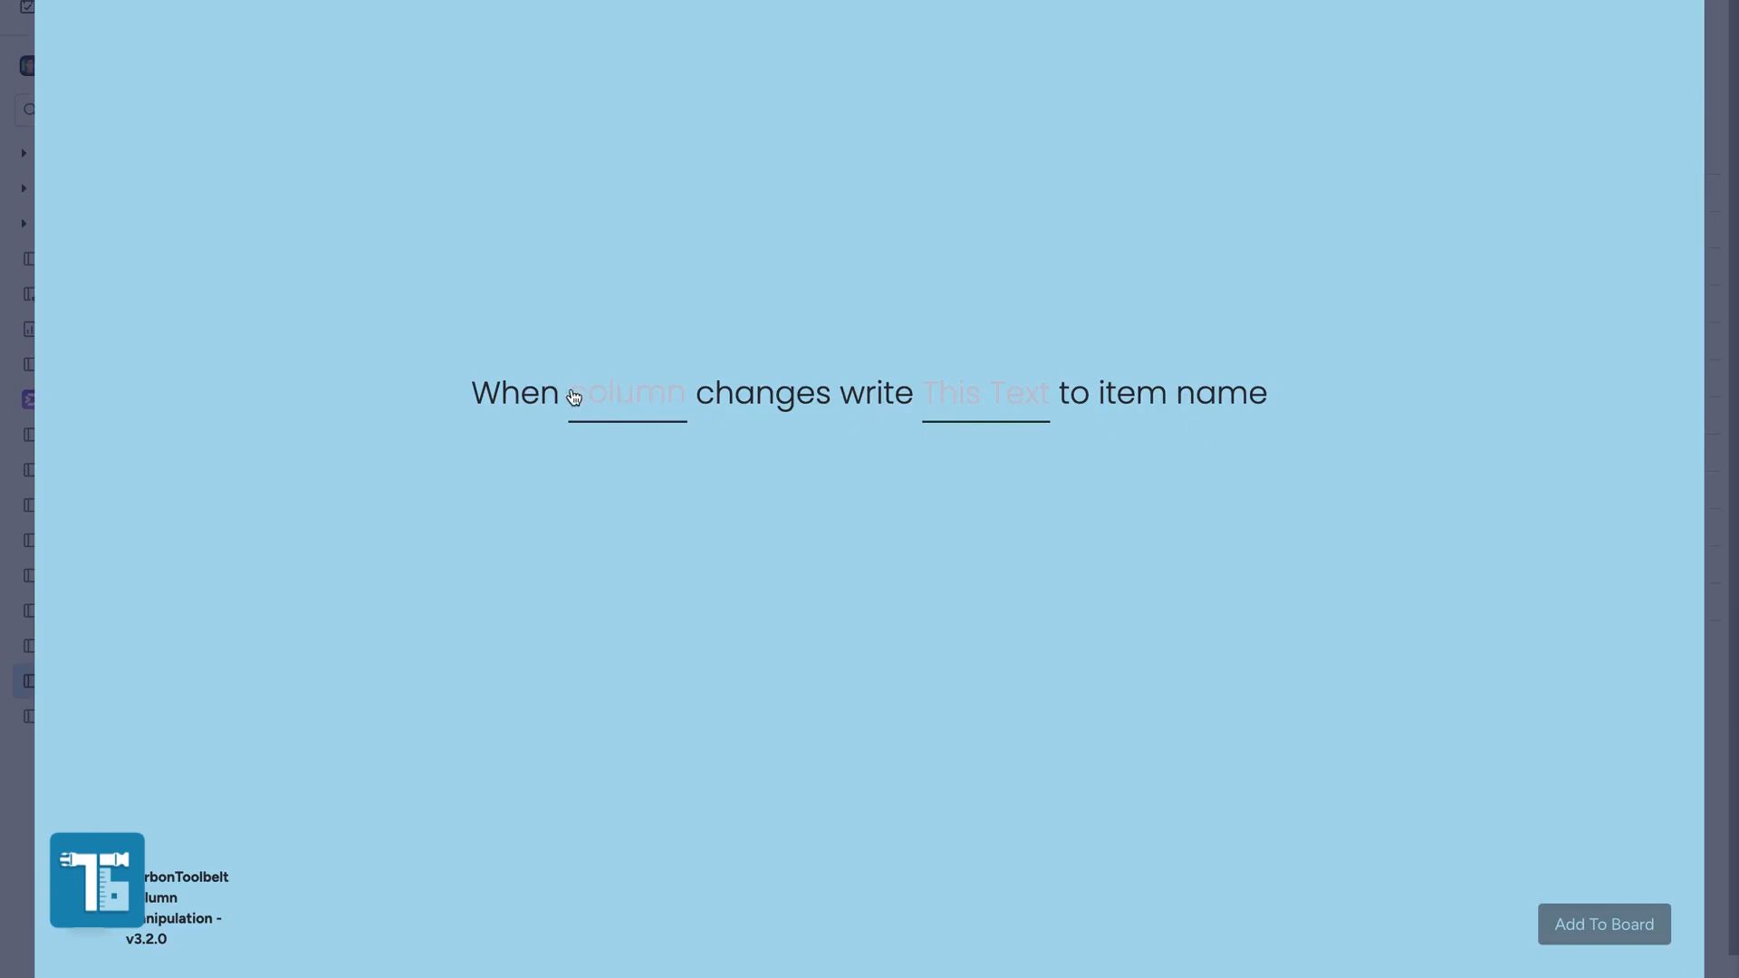
pyautogui.click(652, 394)
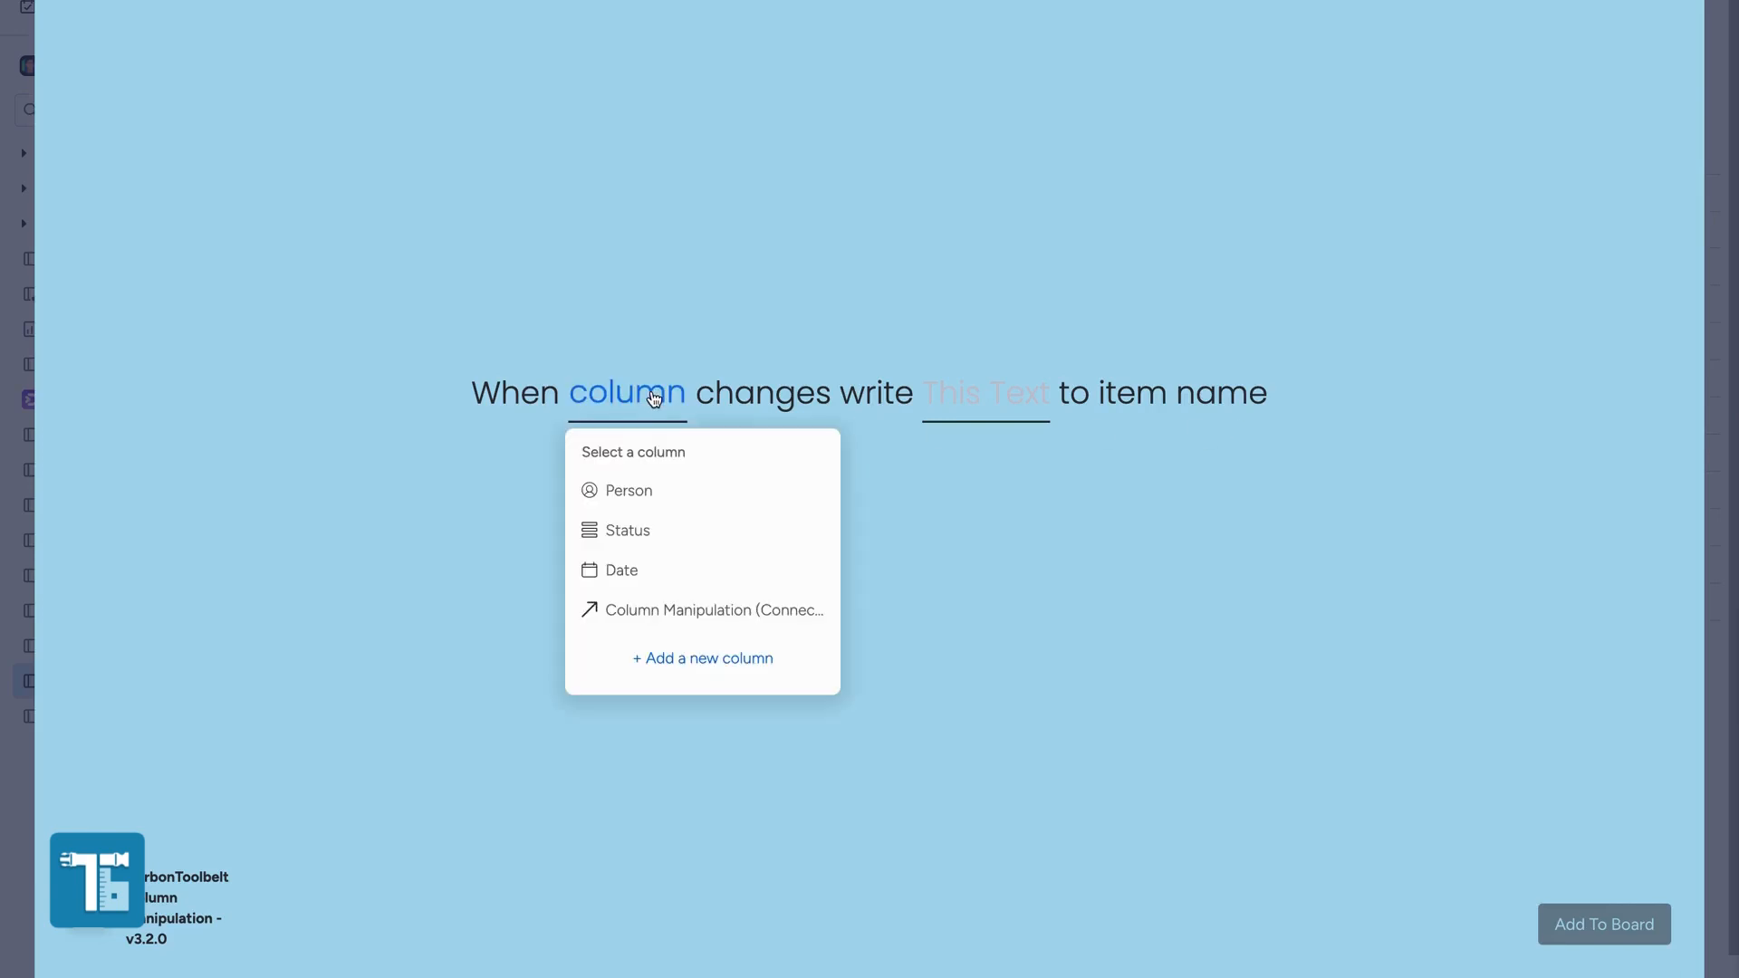
pyautogui.click(645, 530)
pyautogui.click(1003, 407)
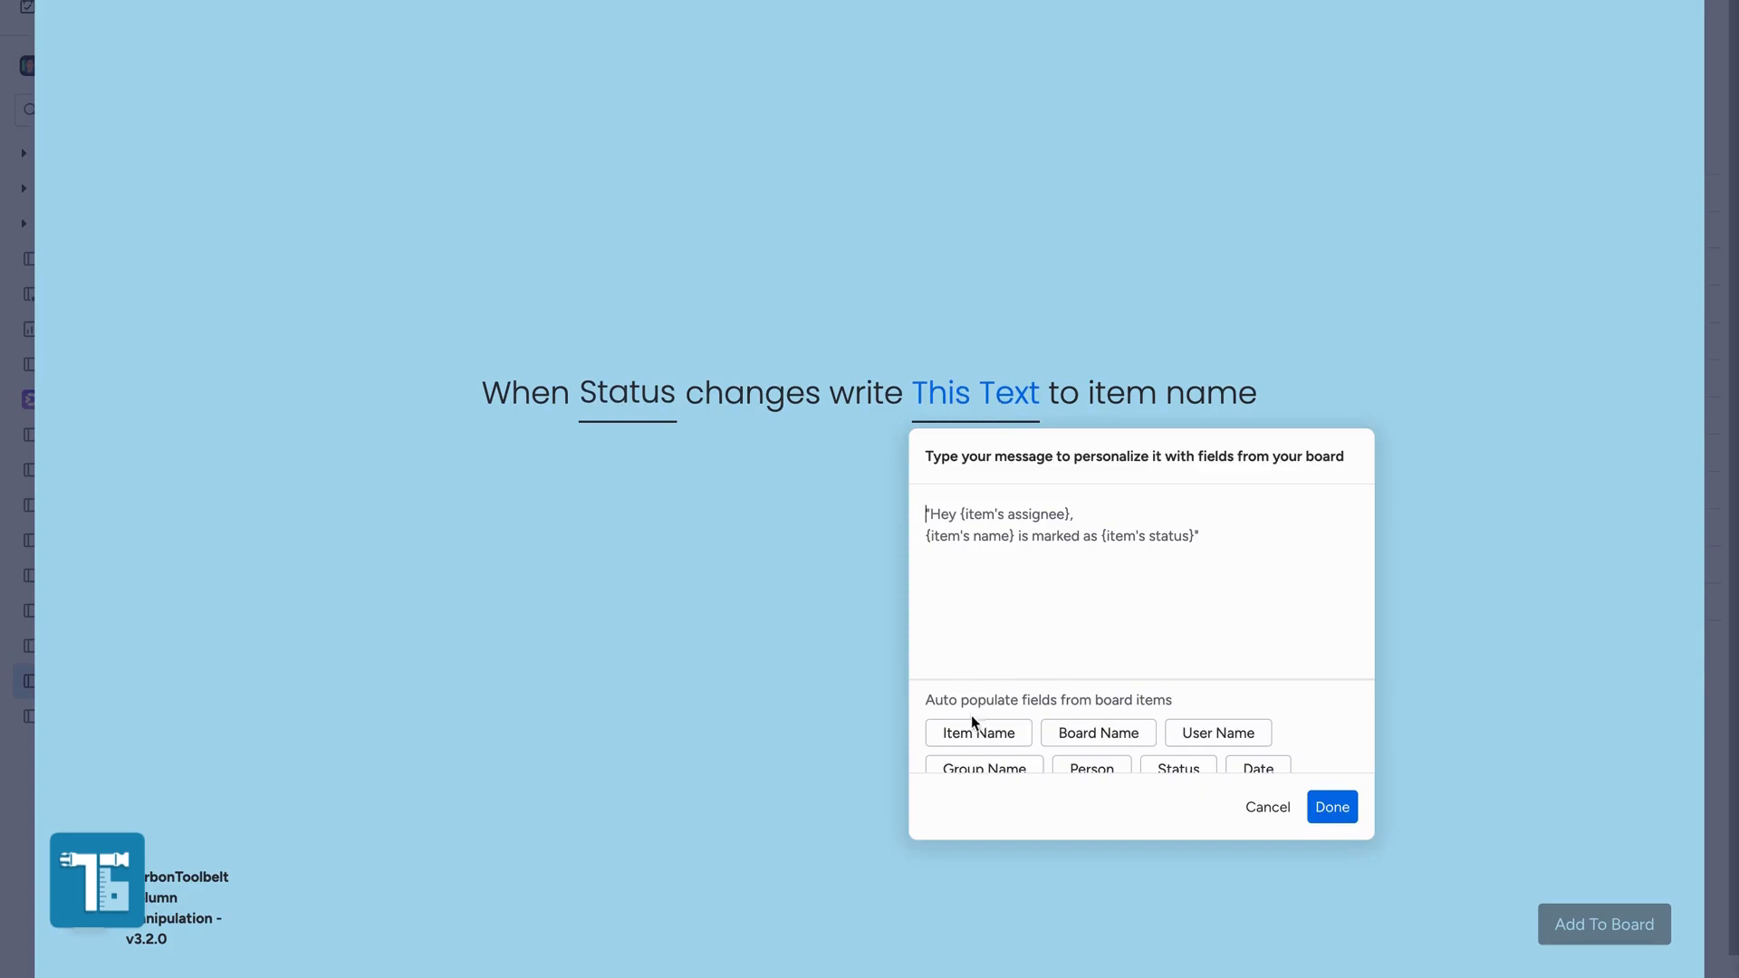
pyautogui.click(987, 734)
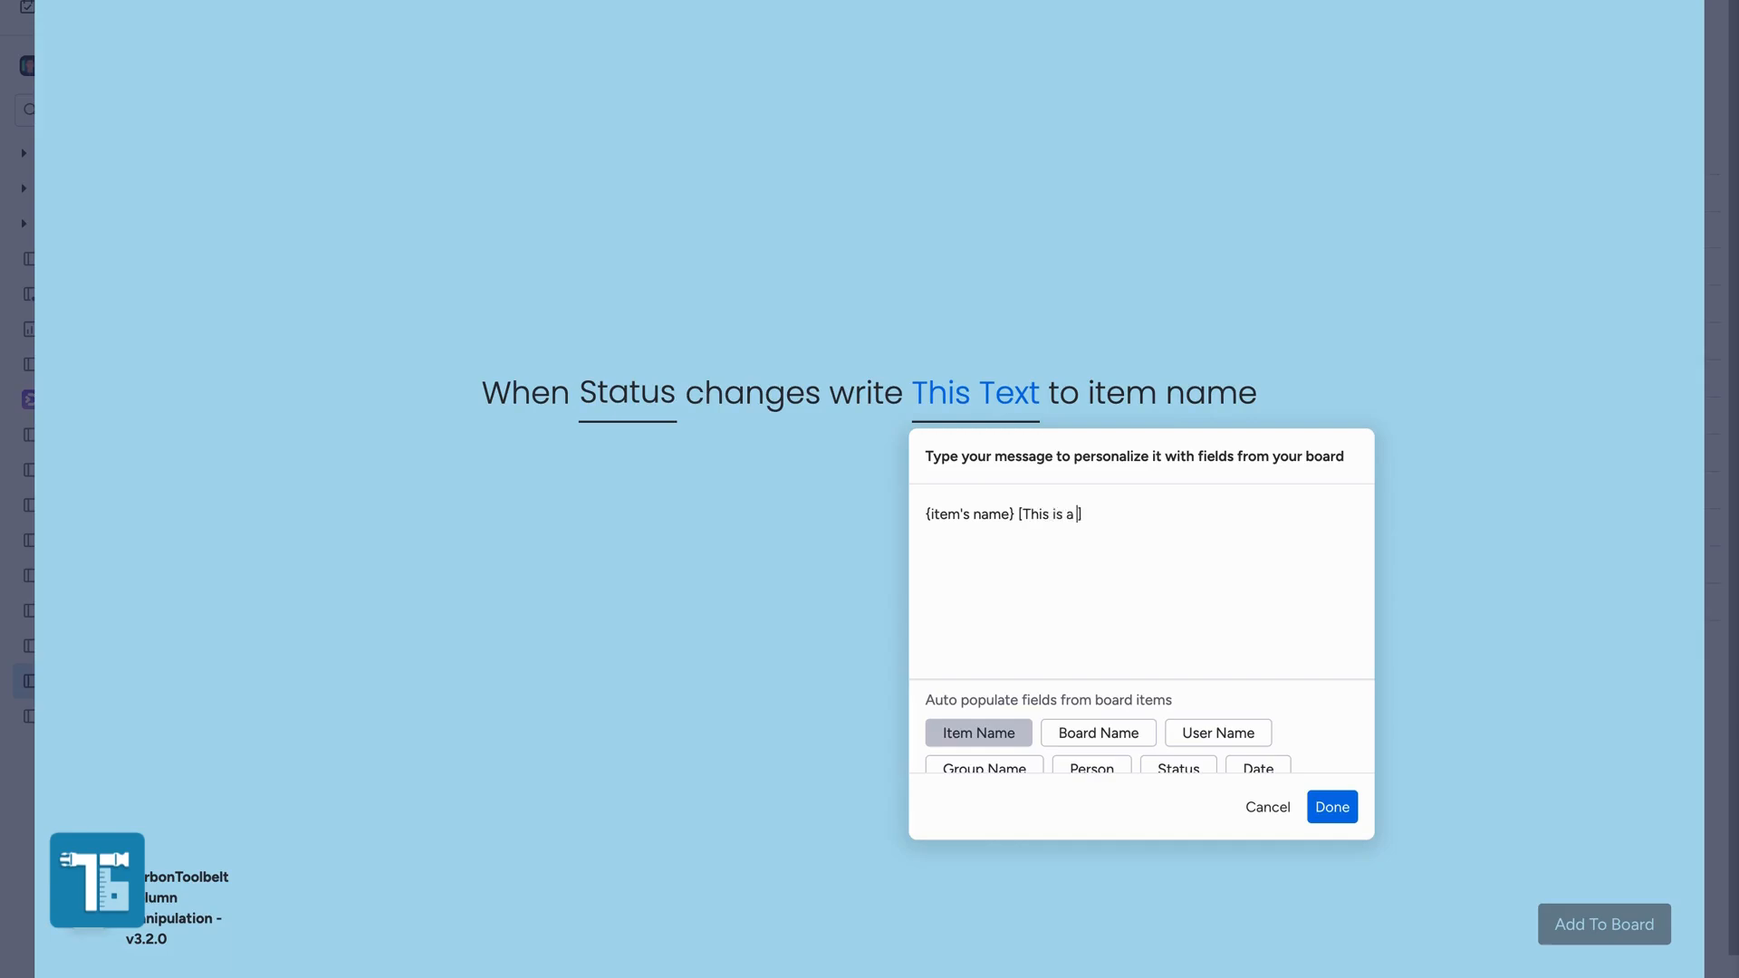
pyautogui.write('em]')
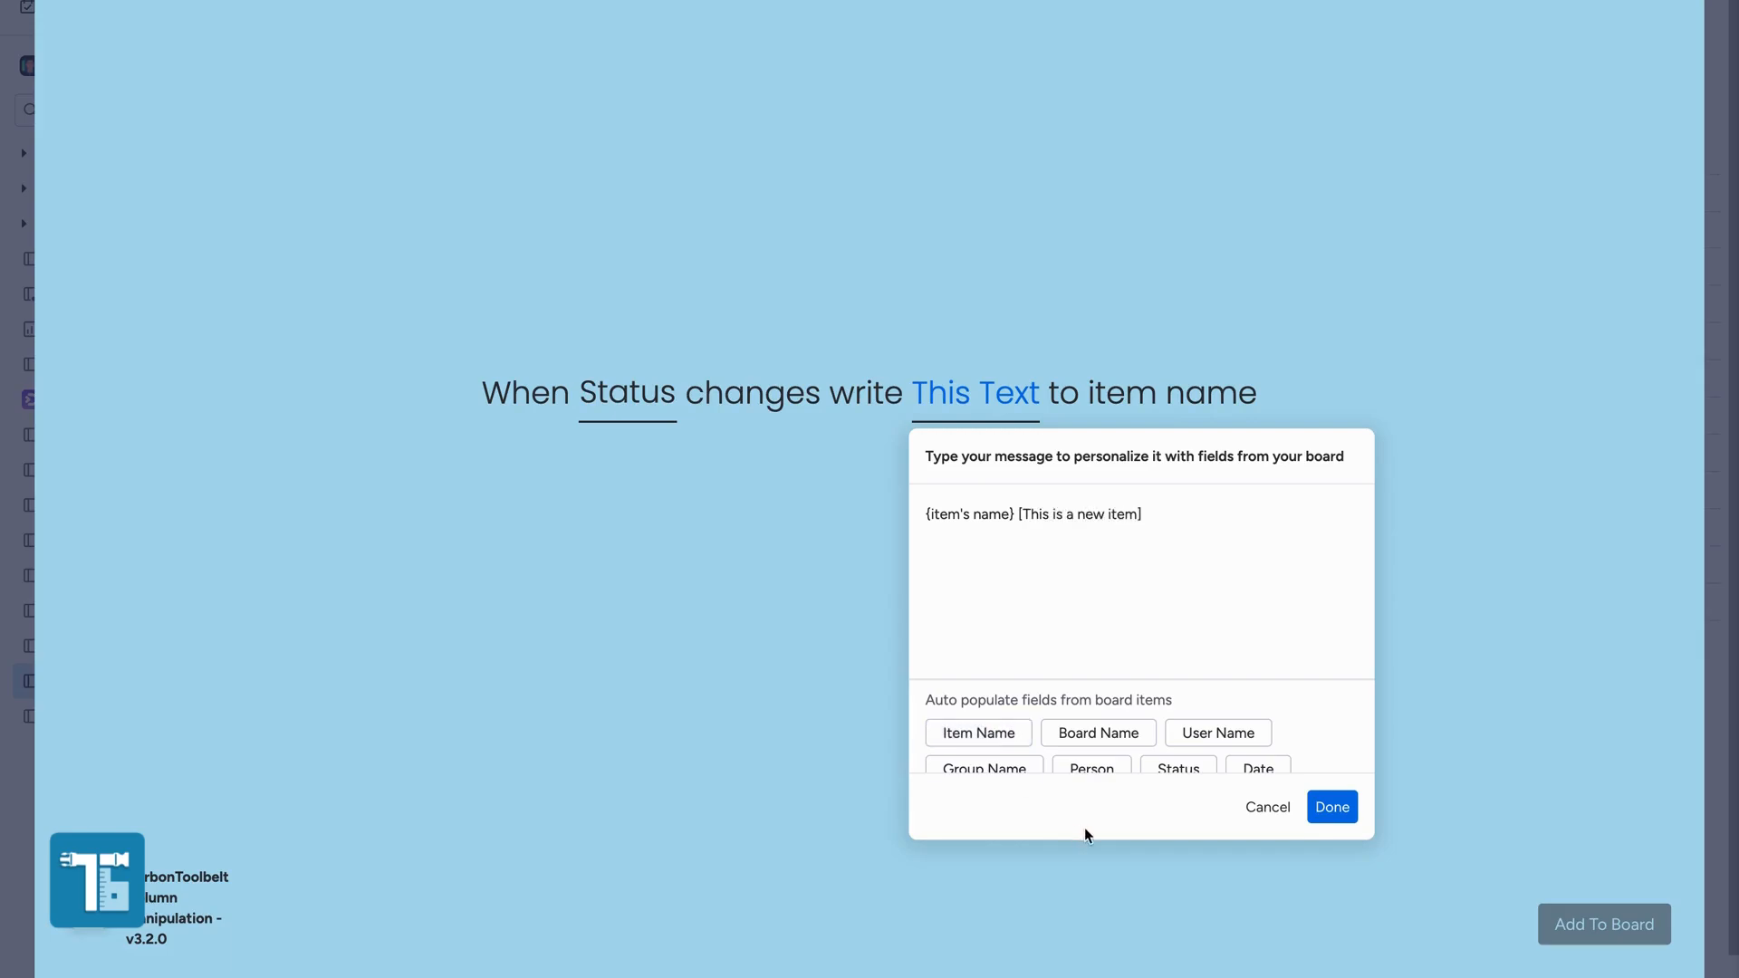
pyautogui.click(1330, 812)
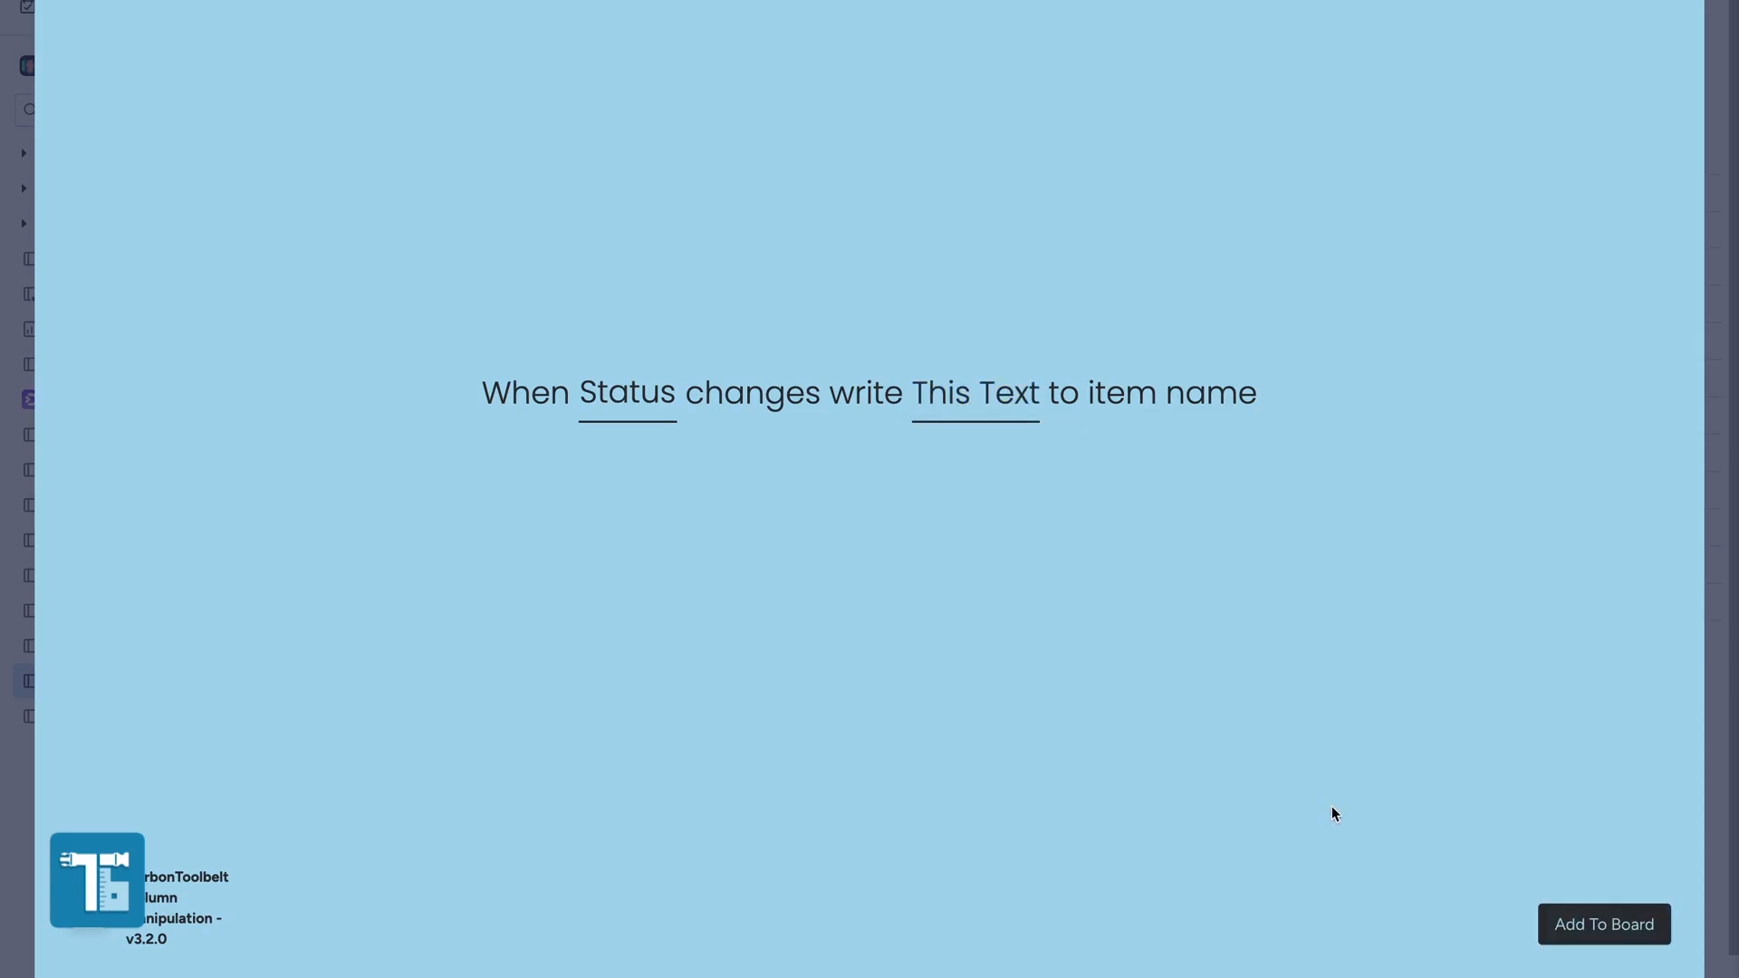
pyautogui.click(1611, 927)
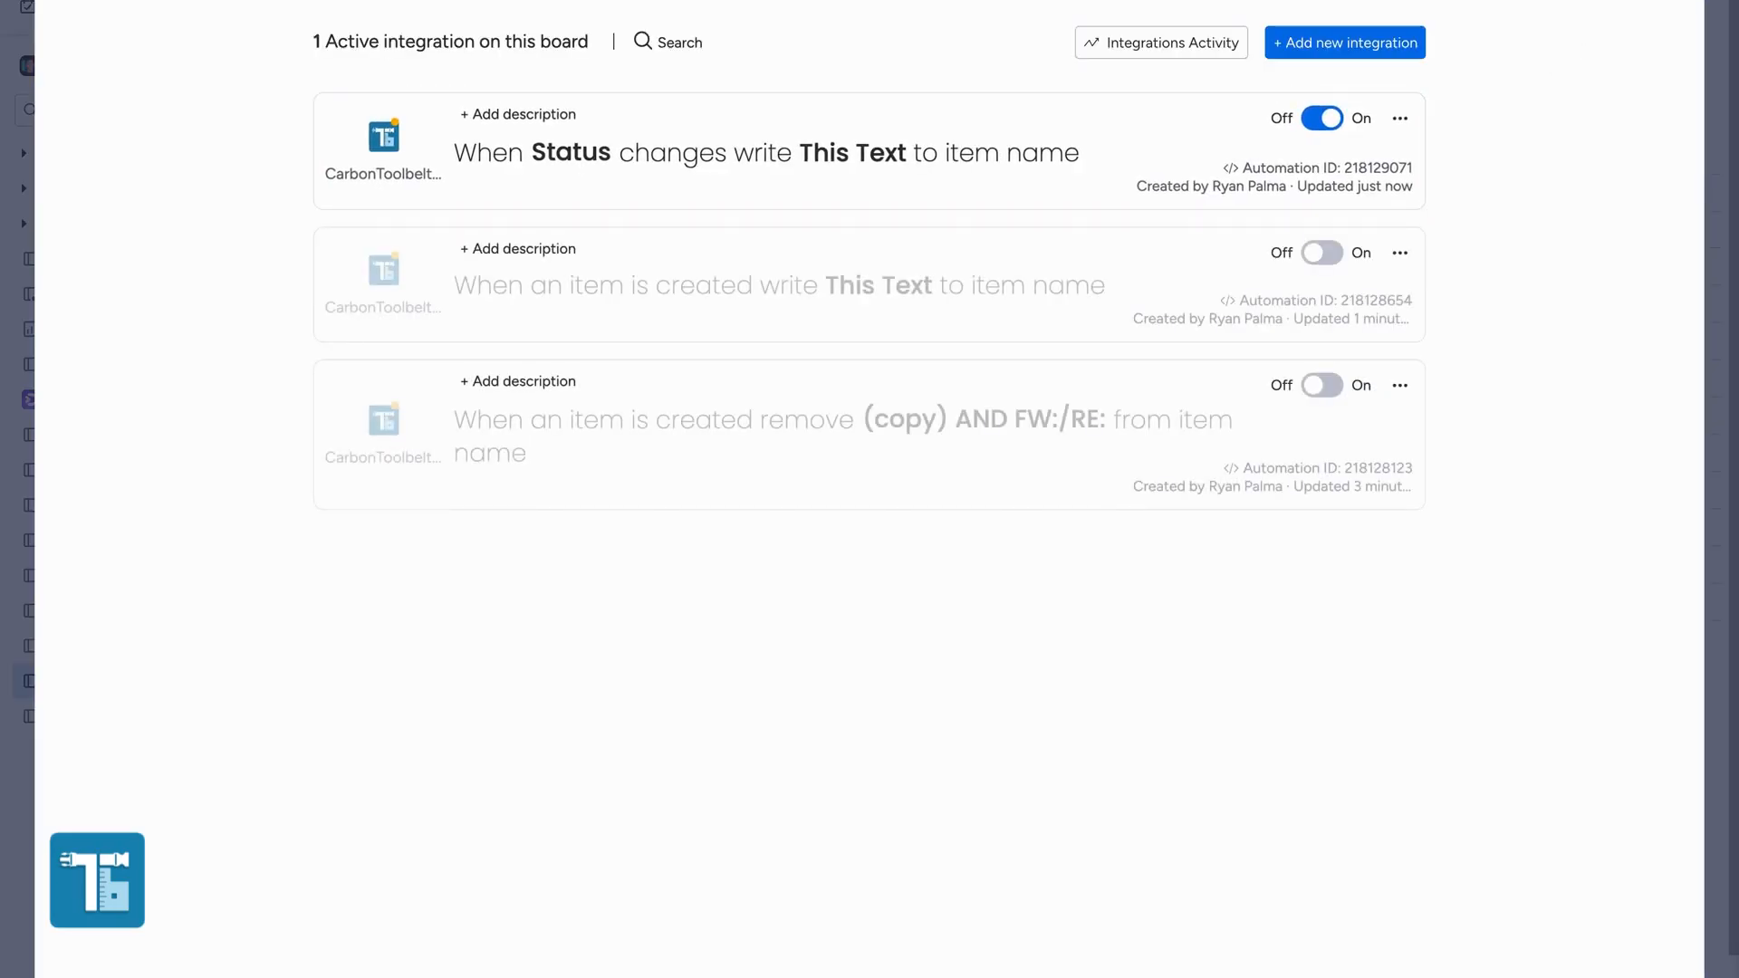
pyautogui.press('Escape')
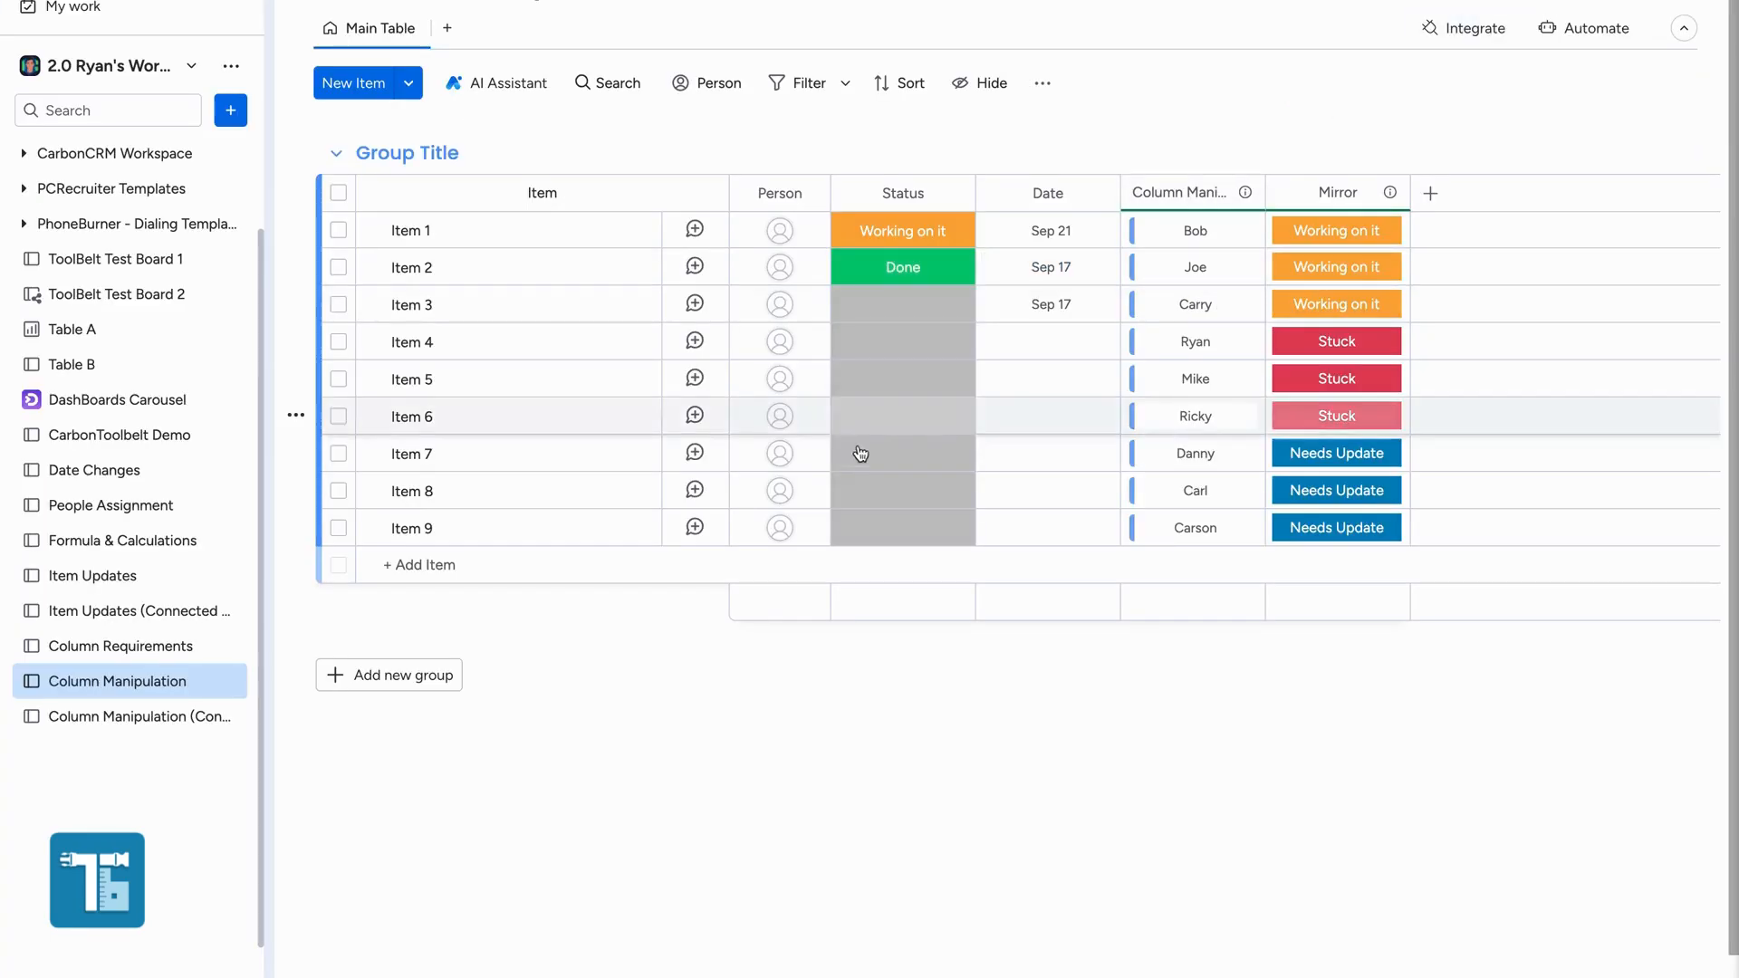
# Set the Status of Item 1 in Group Title to Stuck to test the item-name recipe.
pyautogui.click(899, 229)
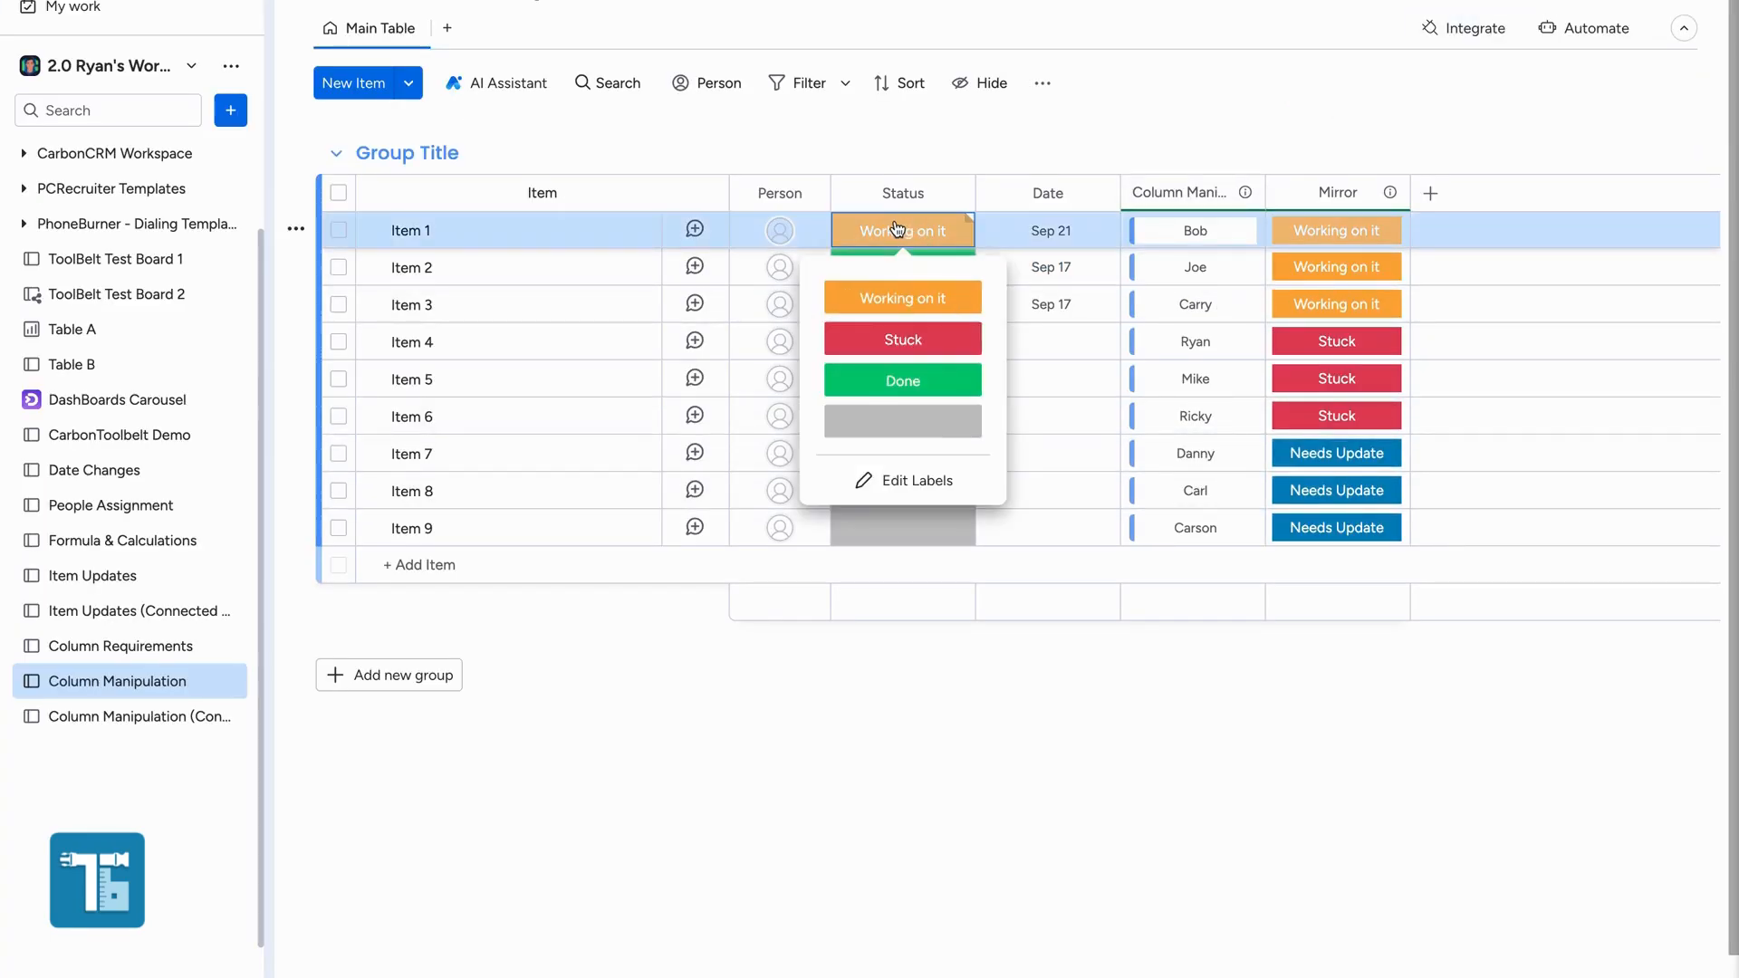
pyautogui.click(901, 340)
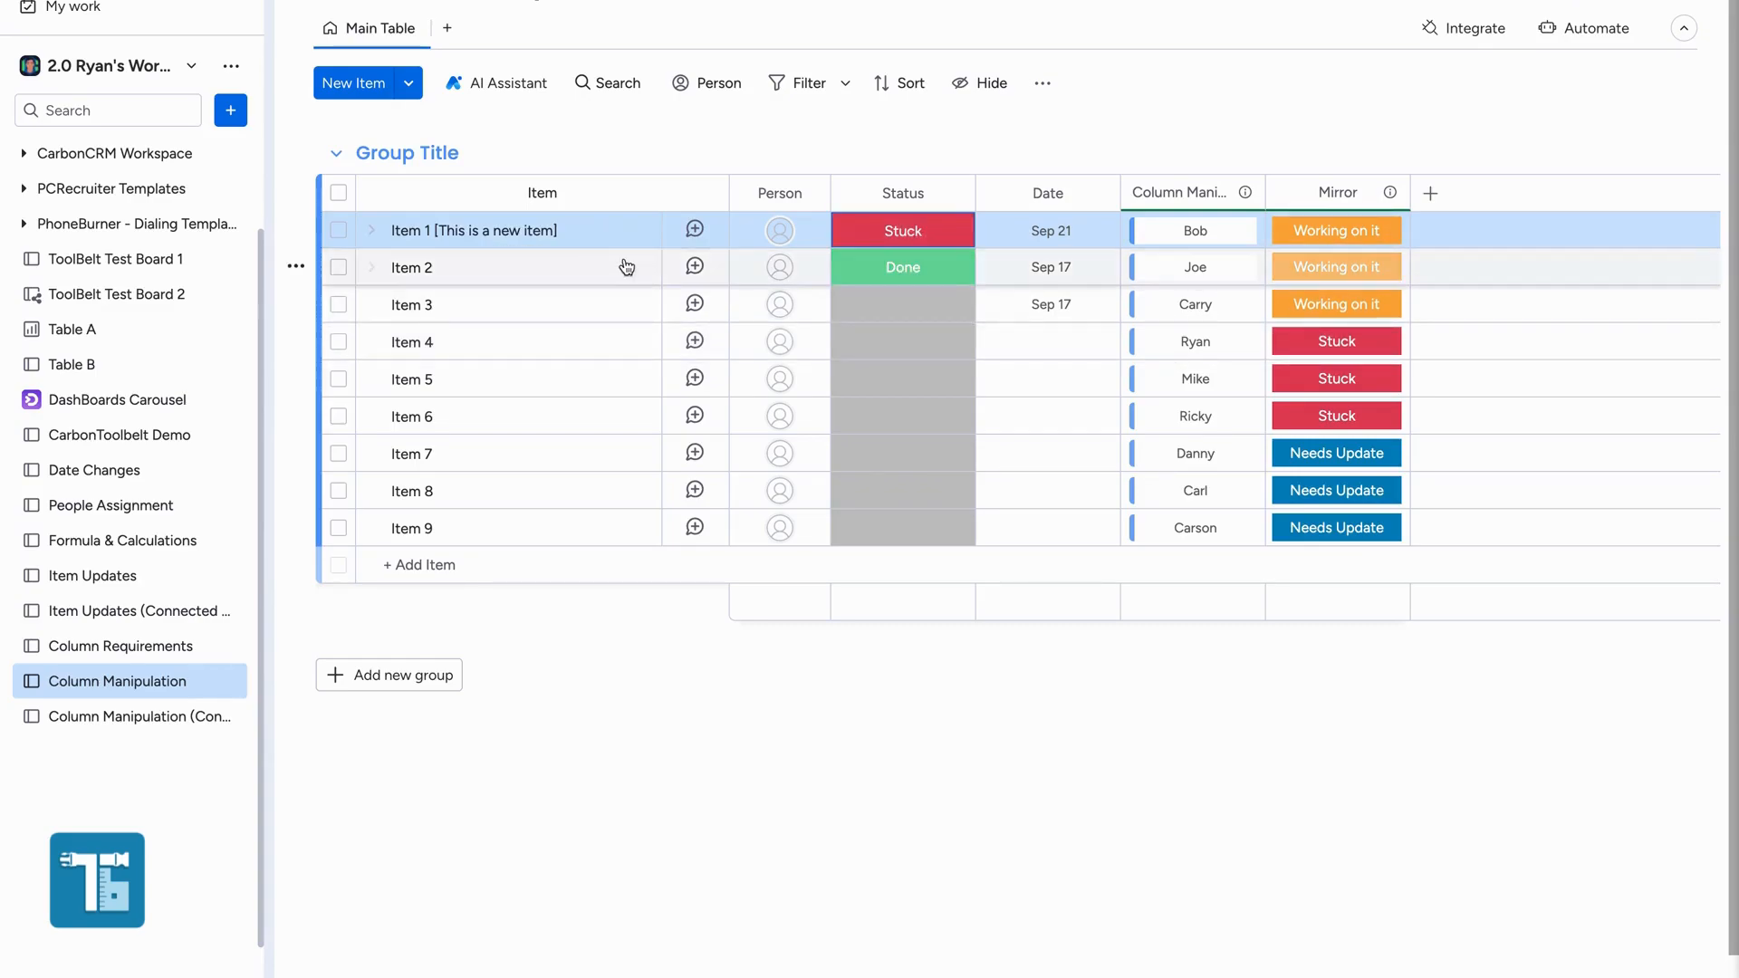
pyautogui.click(1001, 720)
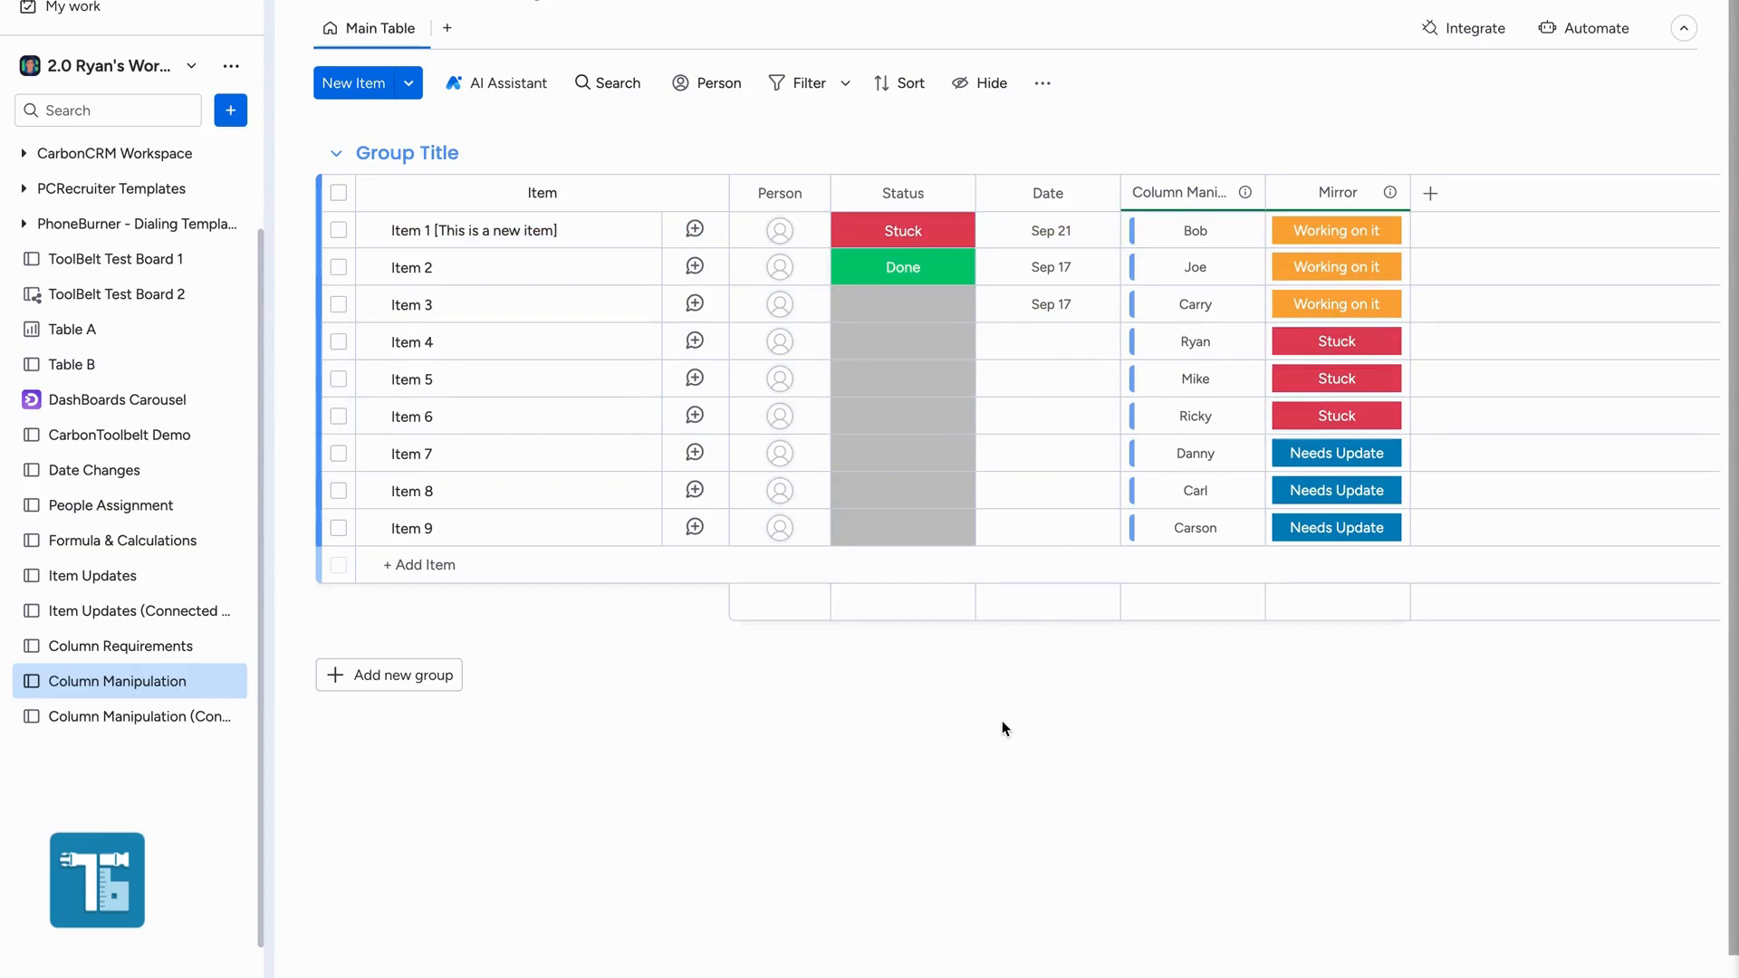
# Turn off the board integration that writes "This Text" to the item name when Status changes.
pyautogui.click(1465, 33)
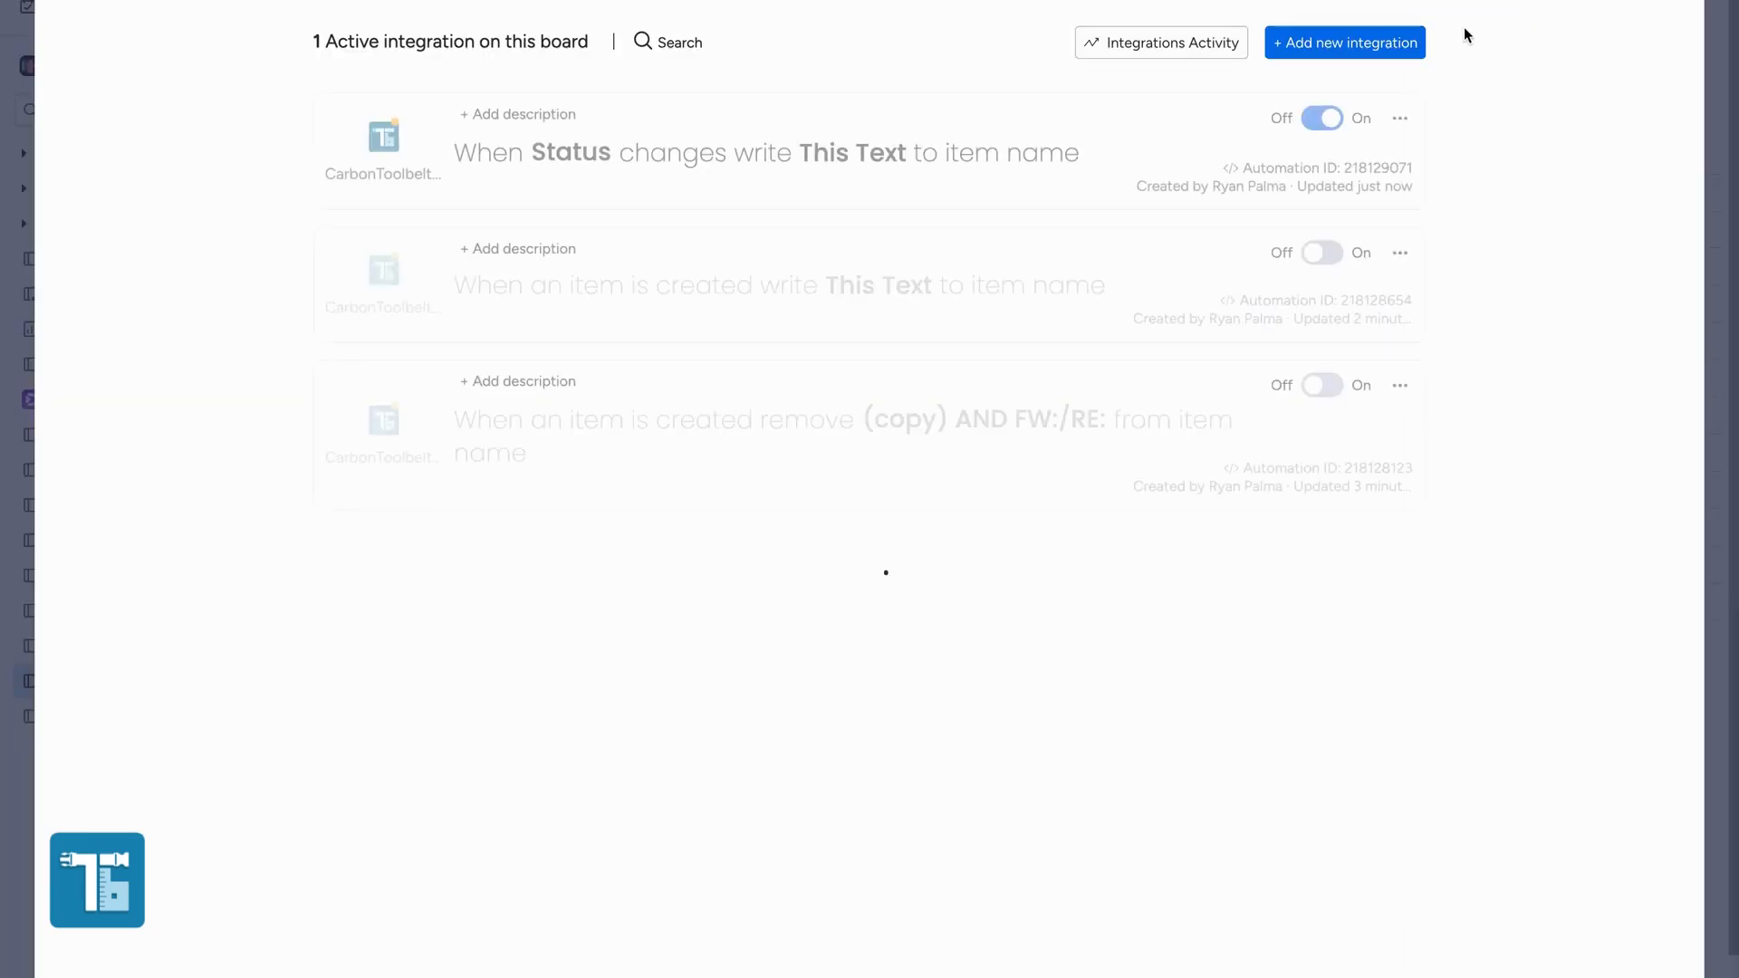
pyautogui.click(1324, 114)
pyautogui.click(1360, 45)
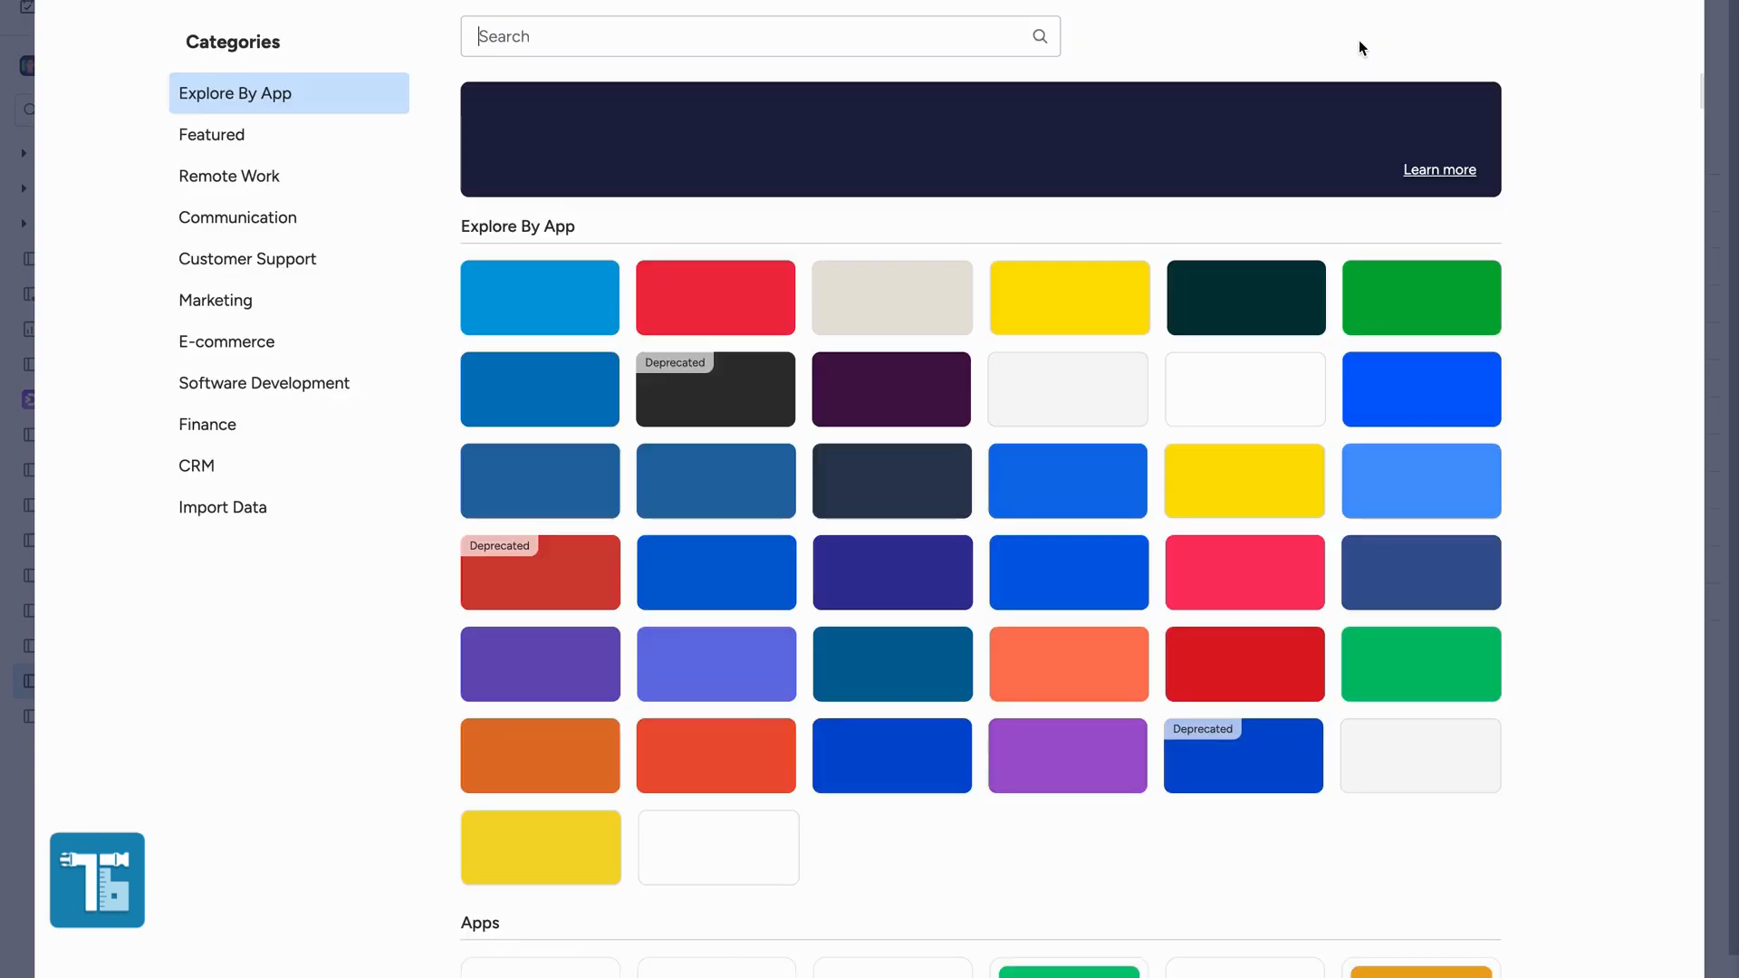
pyautogui.write('Column manip')
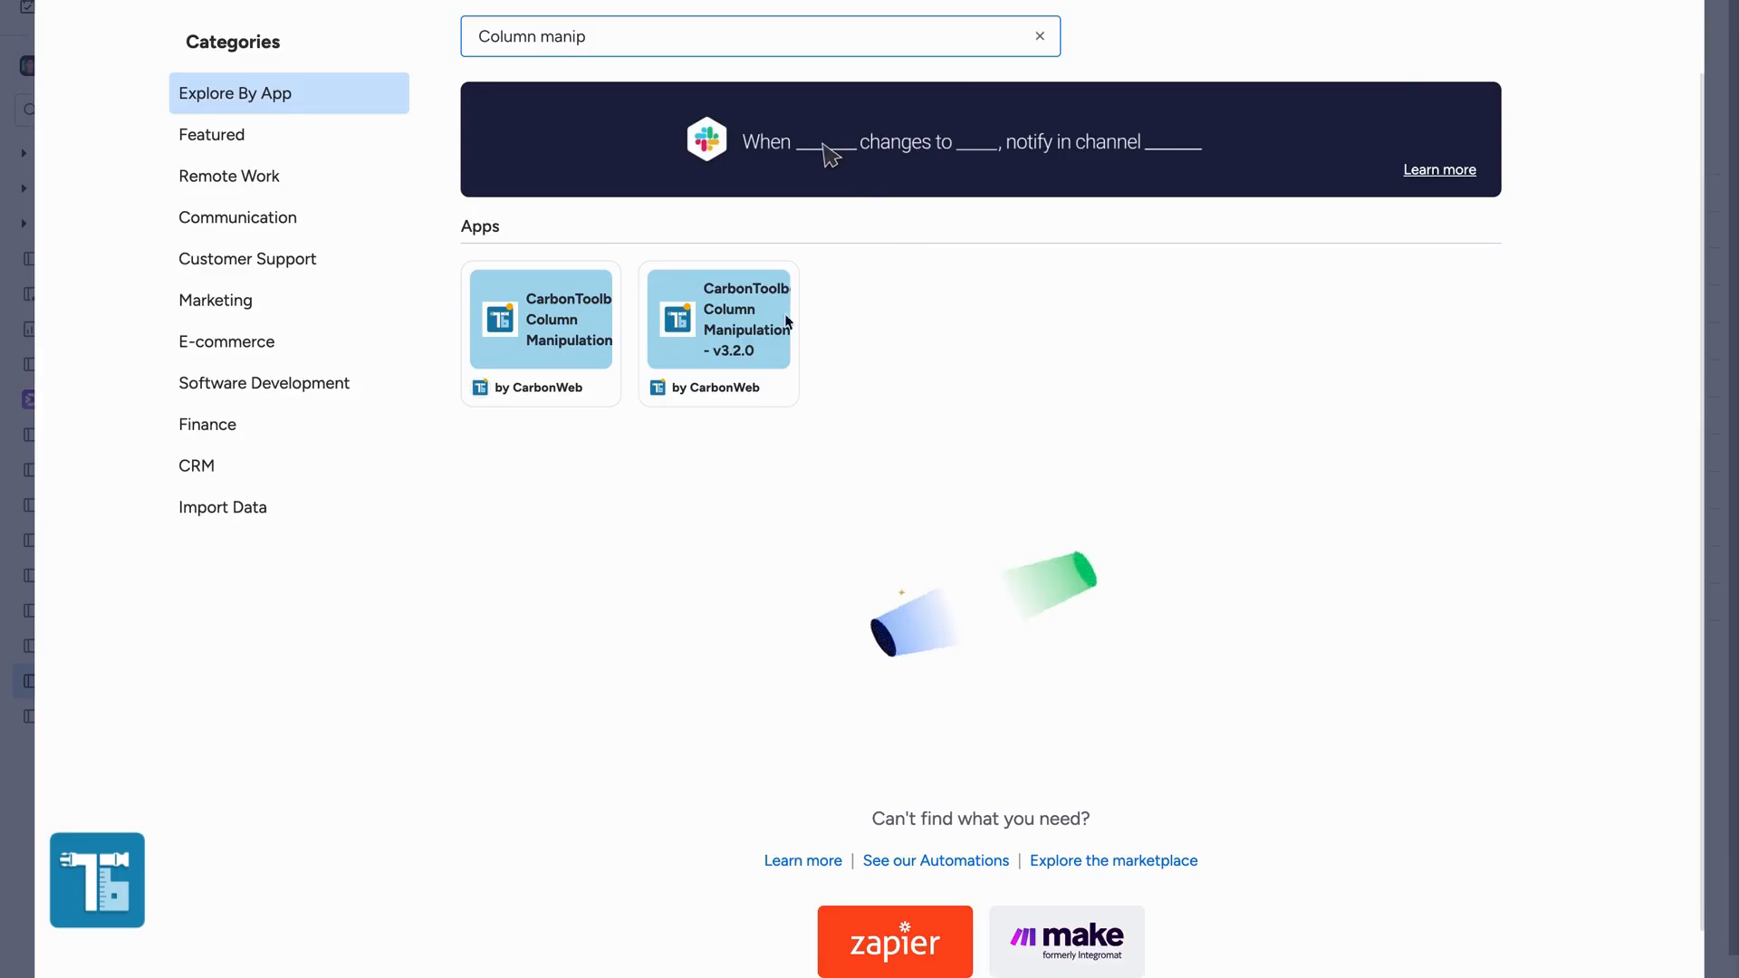
pyautogui.click(776, 325)
pyautogui.scroll(-2, 657, 362)
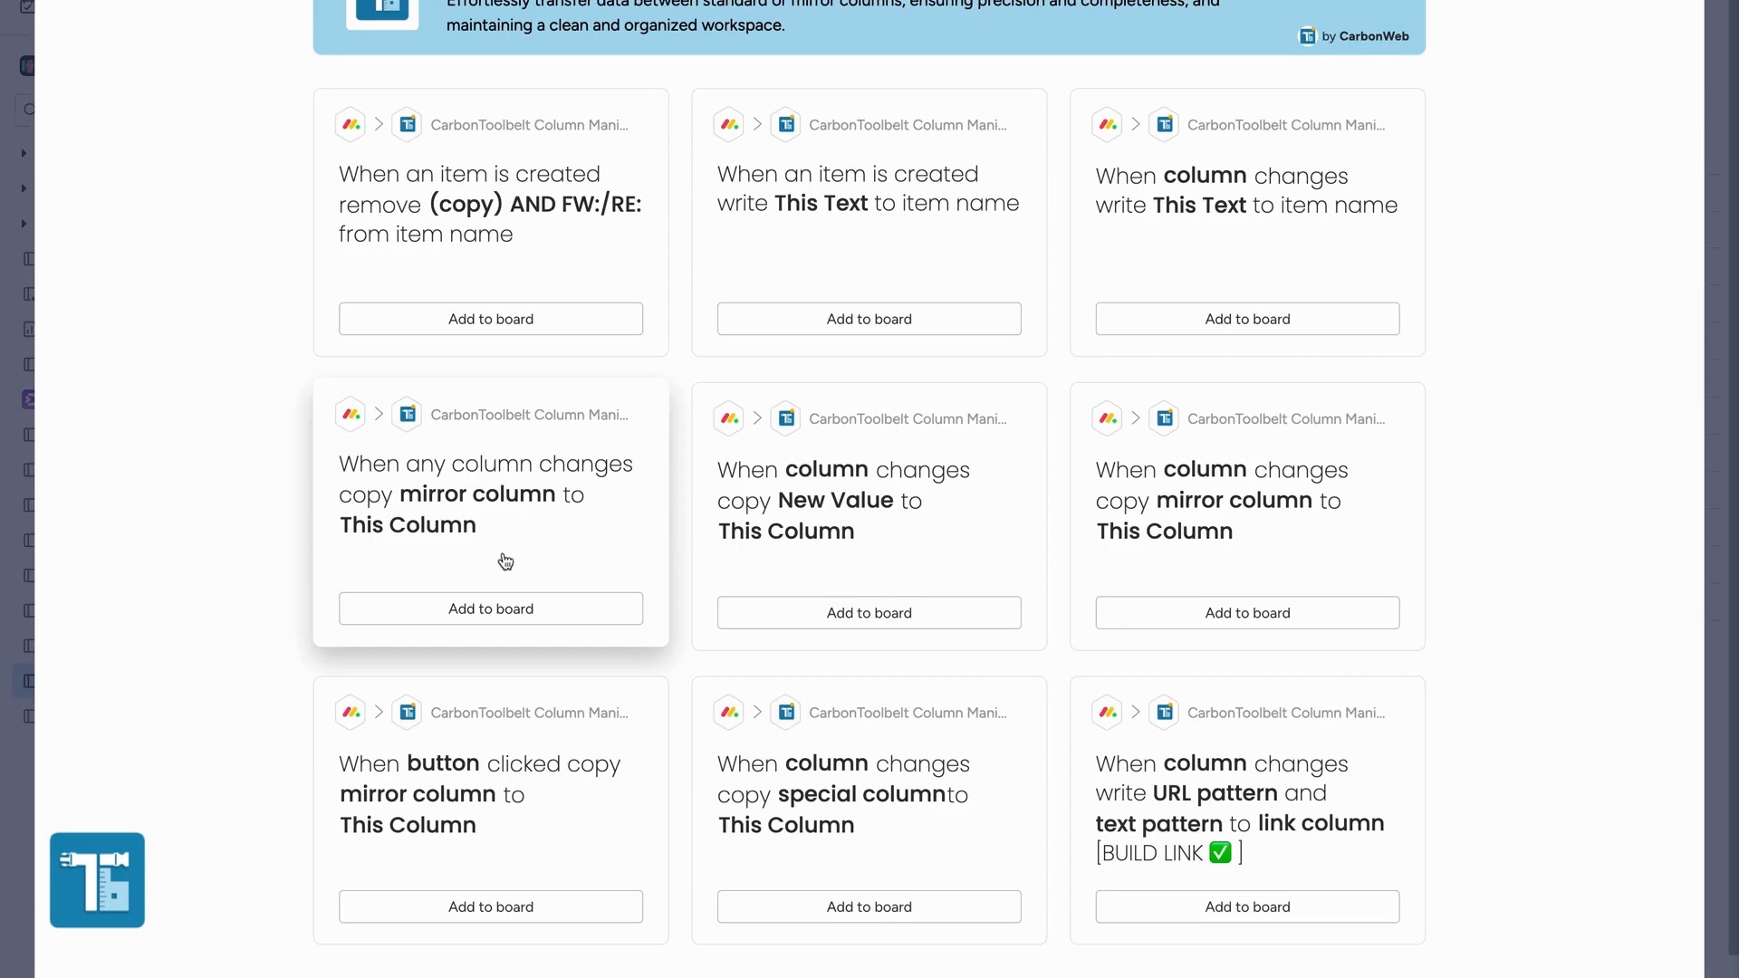
pyautogui.click(500, 602)
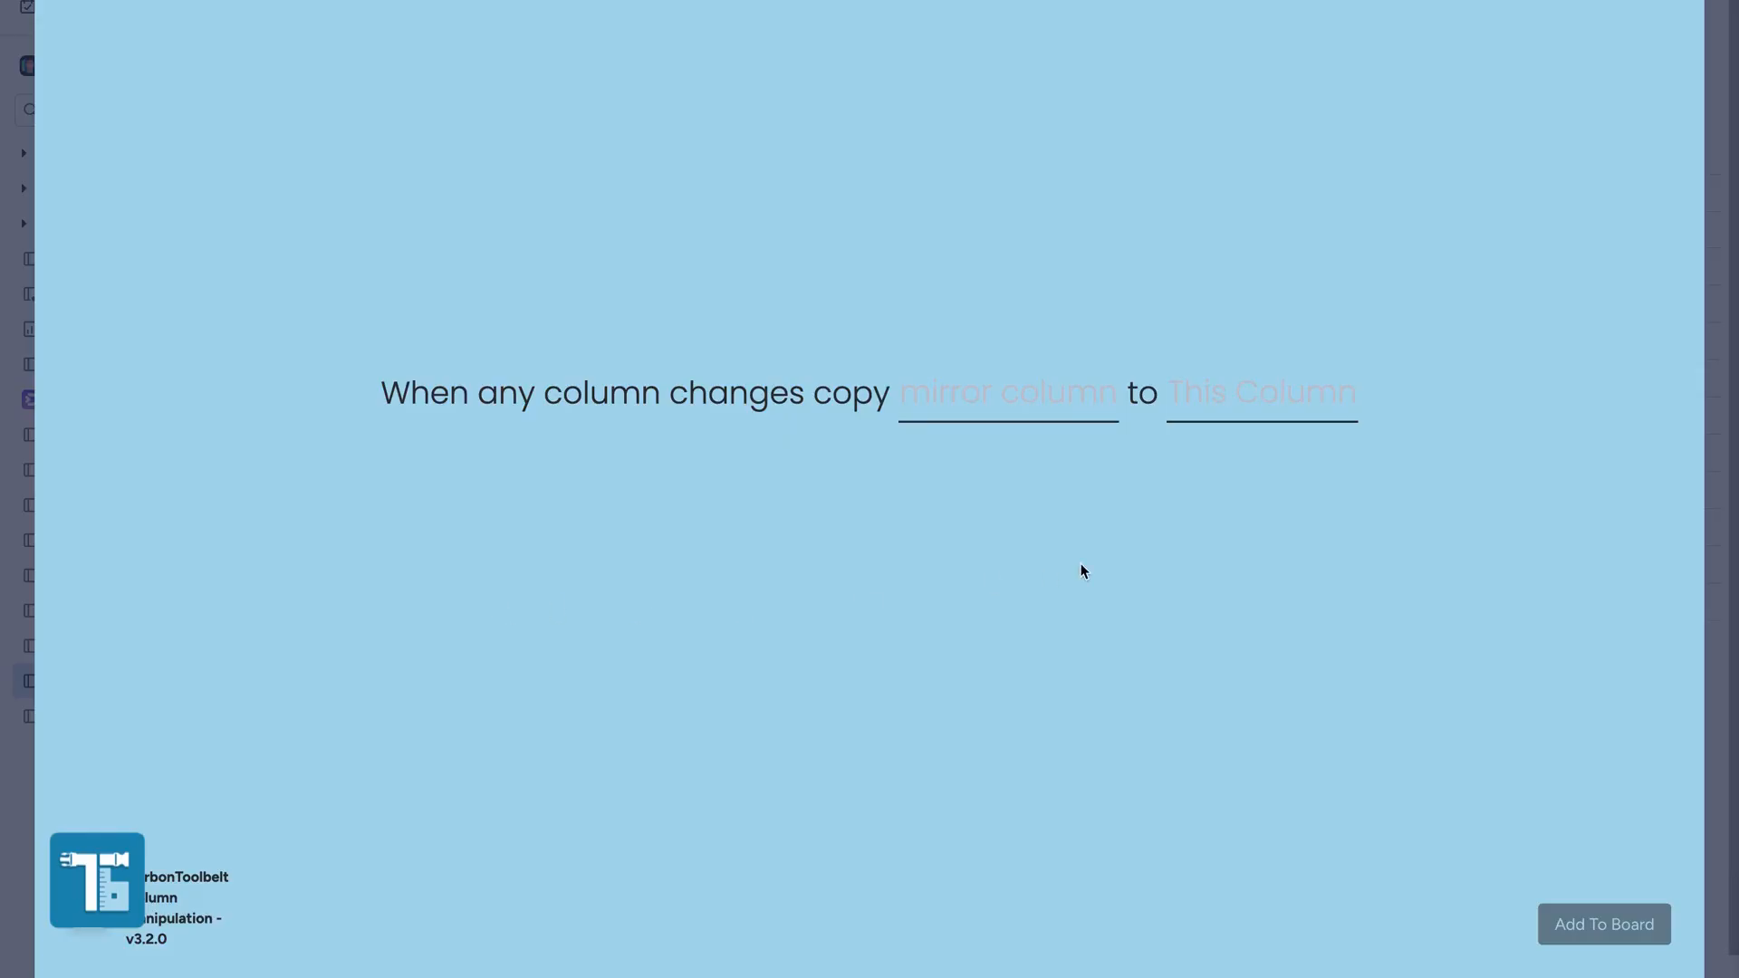
pyautogui.click(997, 413)
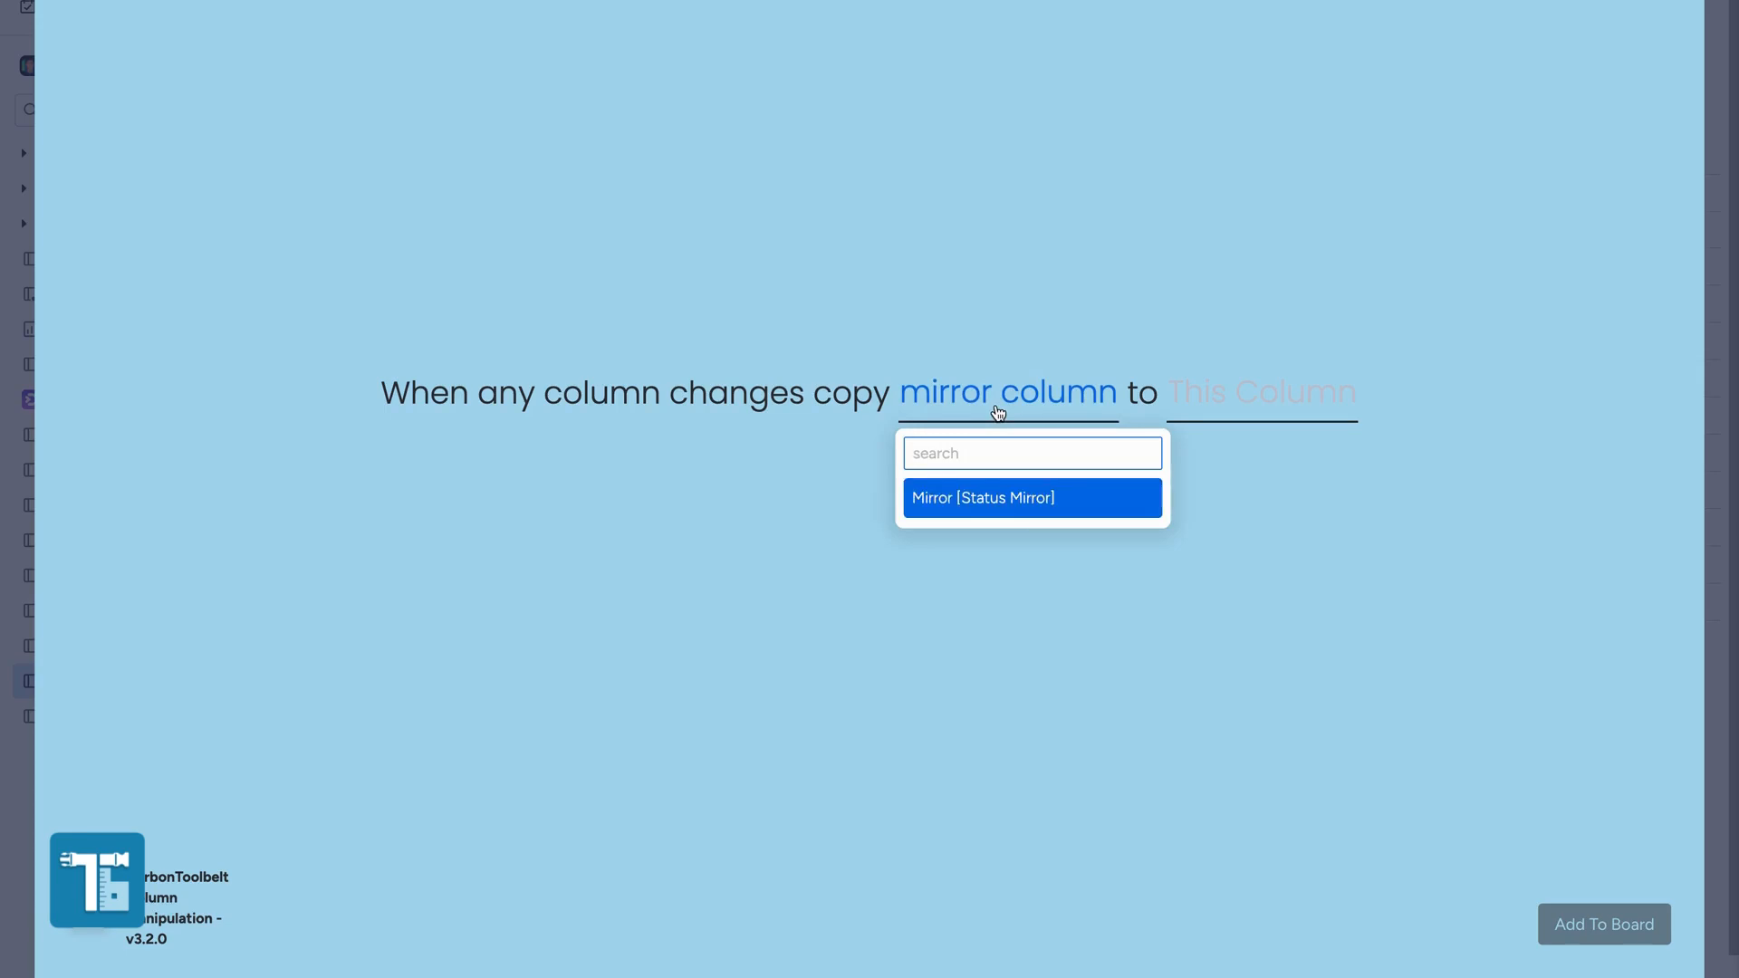
pyautogui.click(987, 498)
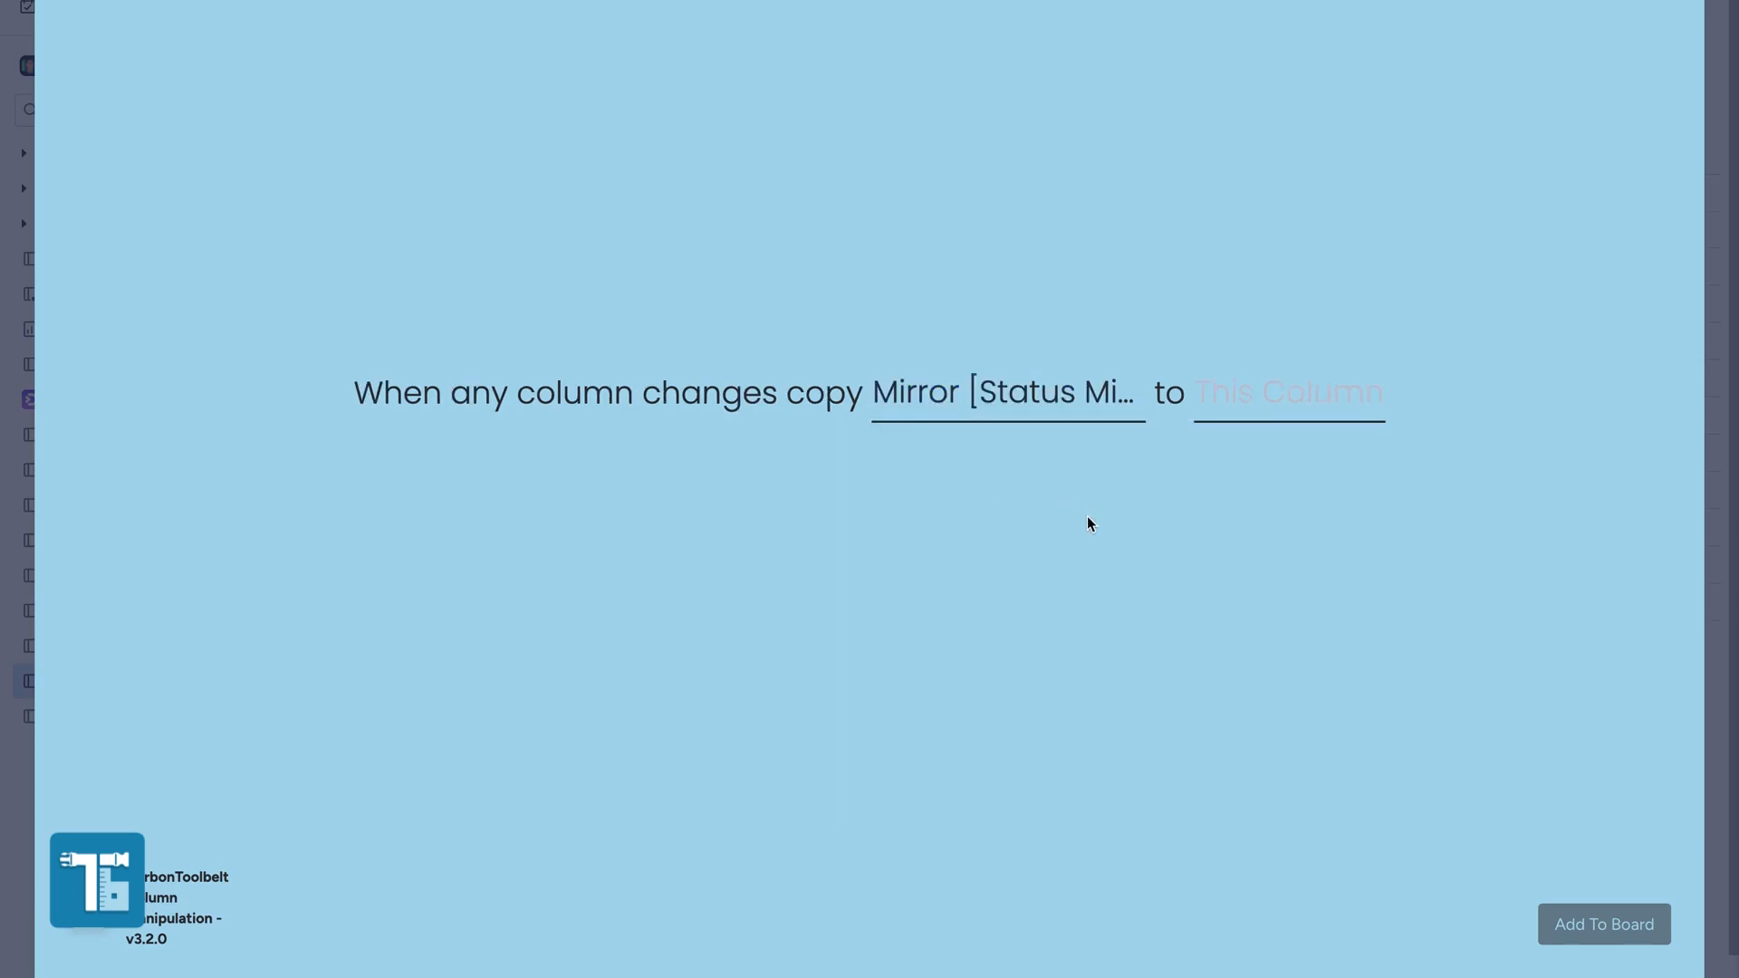
pyautogui.click(1293, 406)
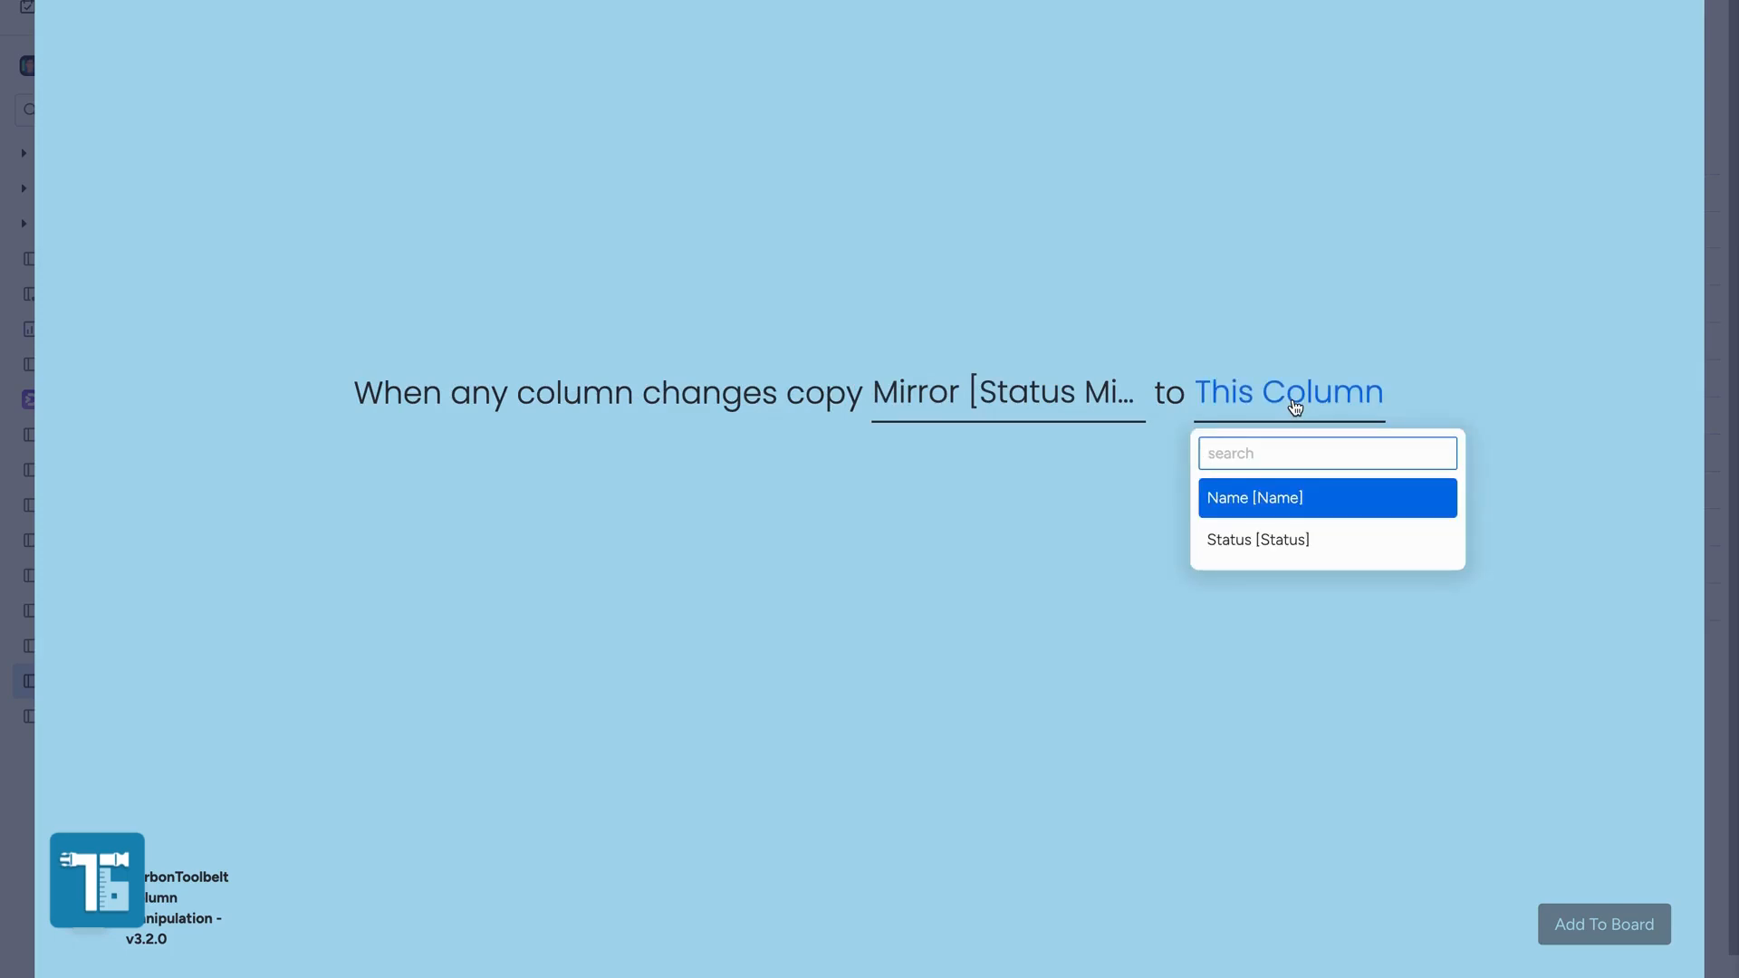
pyautogui.click(1214, 349)
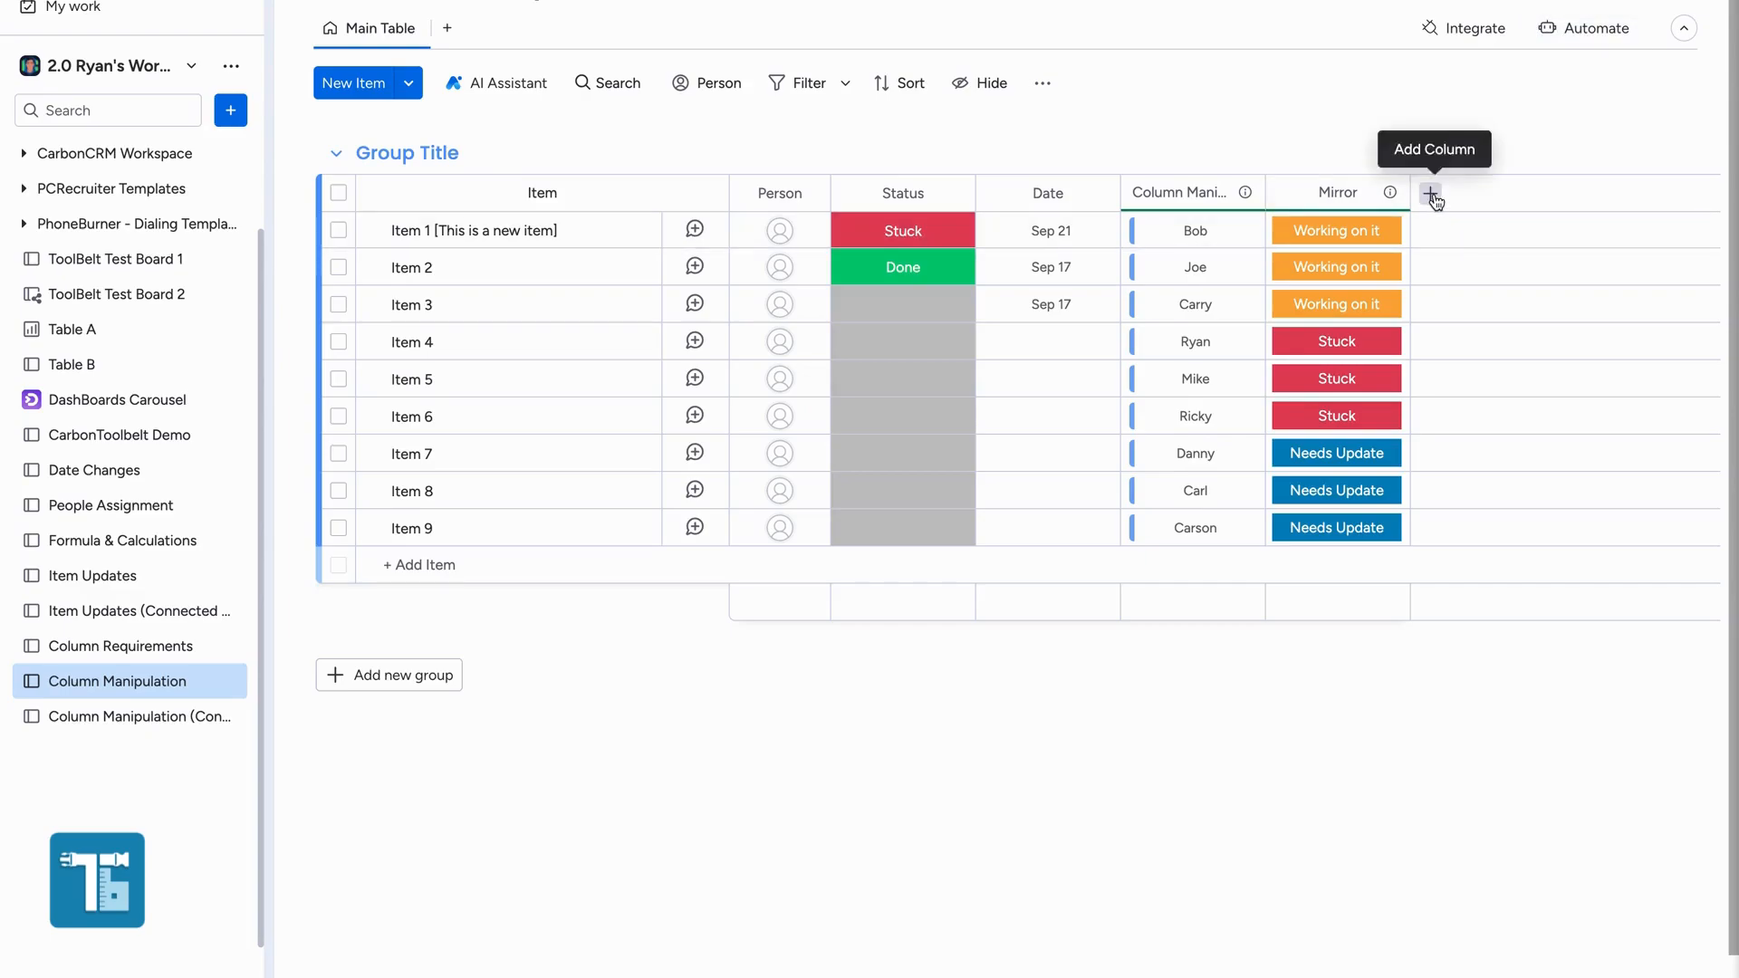
# Add a text column after the Mirror column and name it "Input".
pyautogui.click(1431, 194)
pyautogui.click(1175, 311)
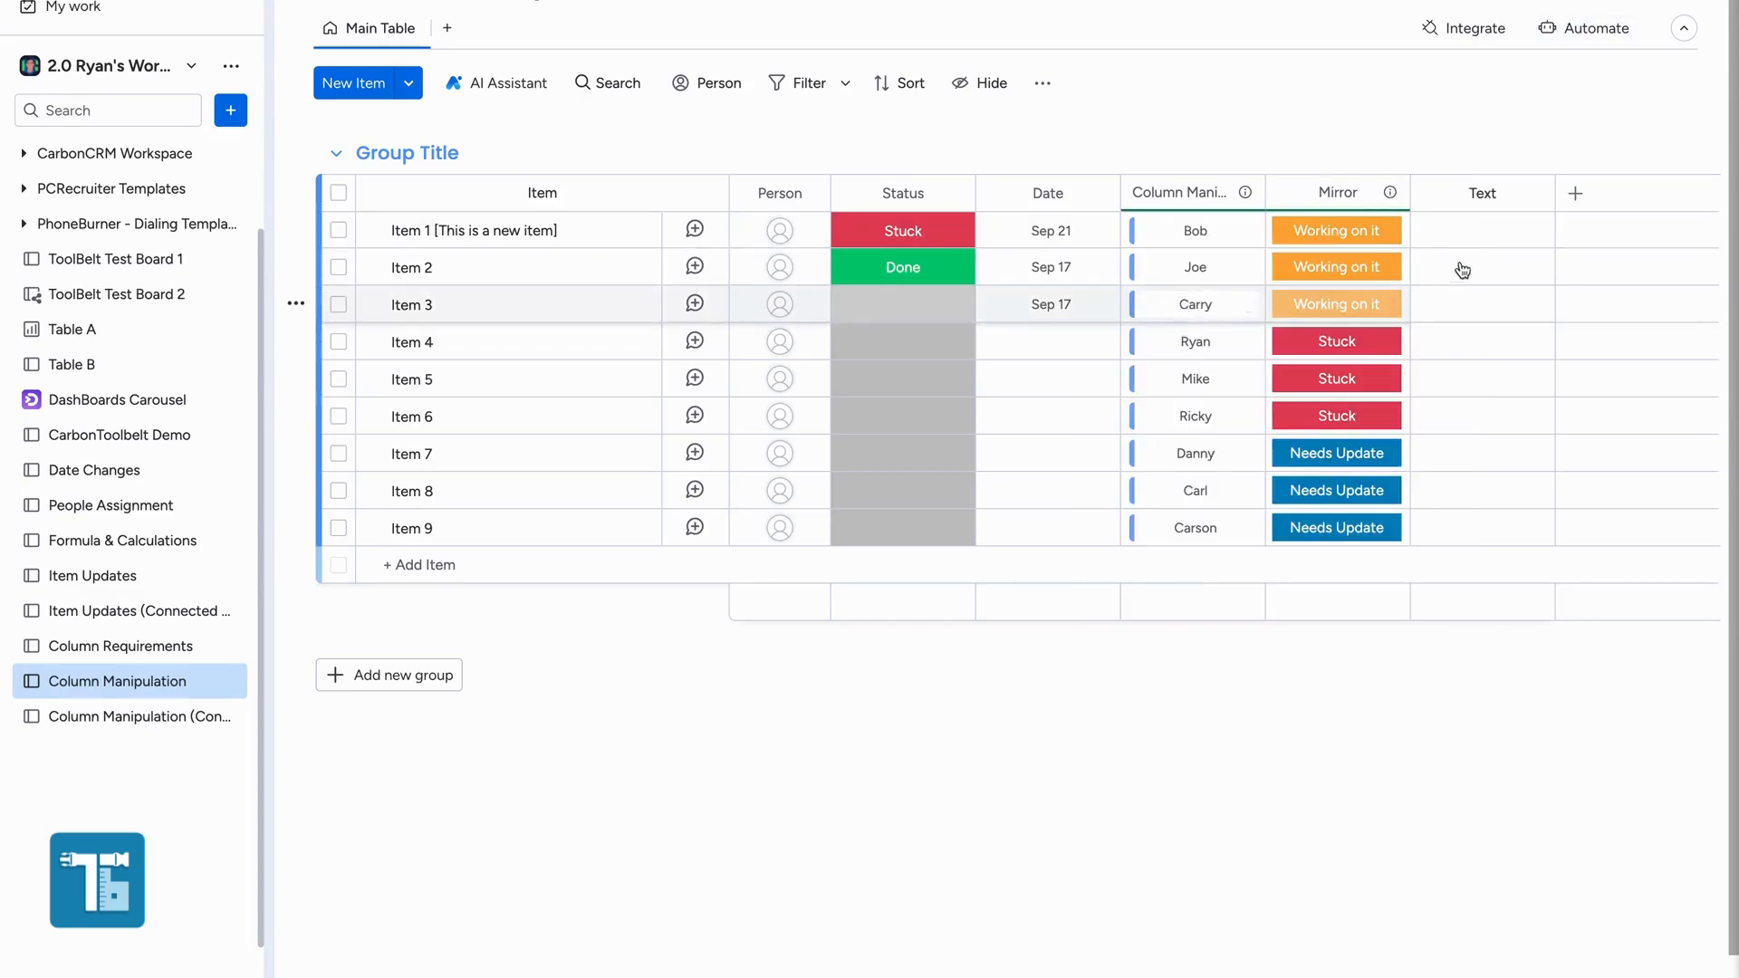
pyautogui.click(1468, 198)
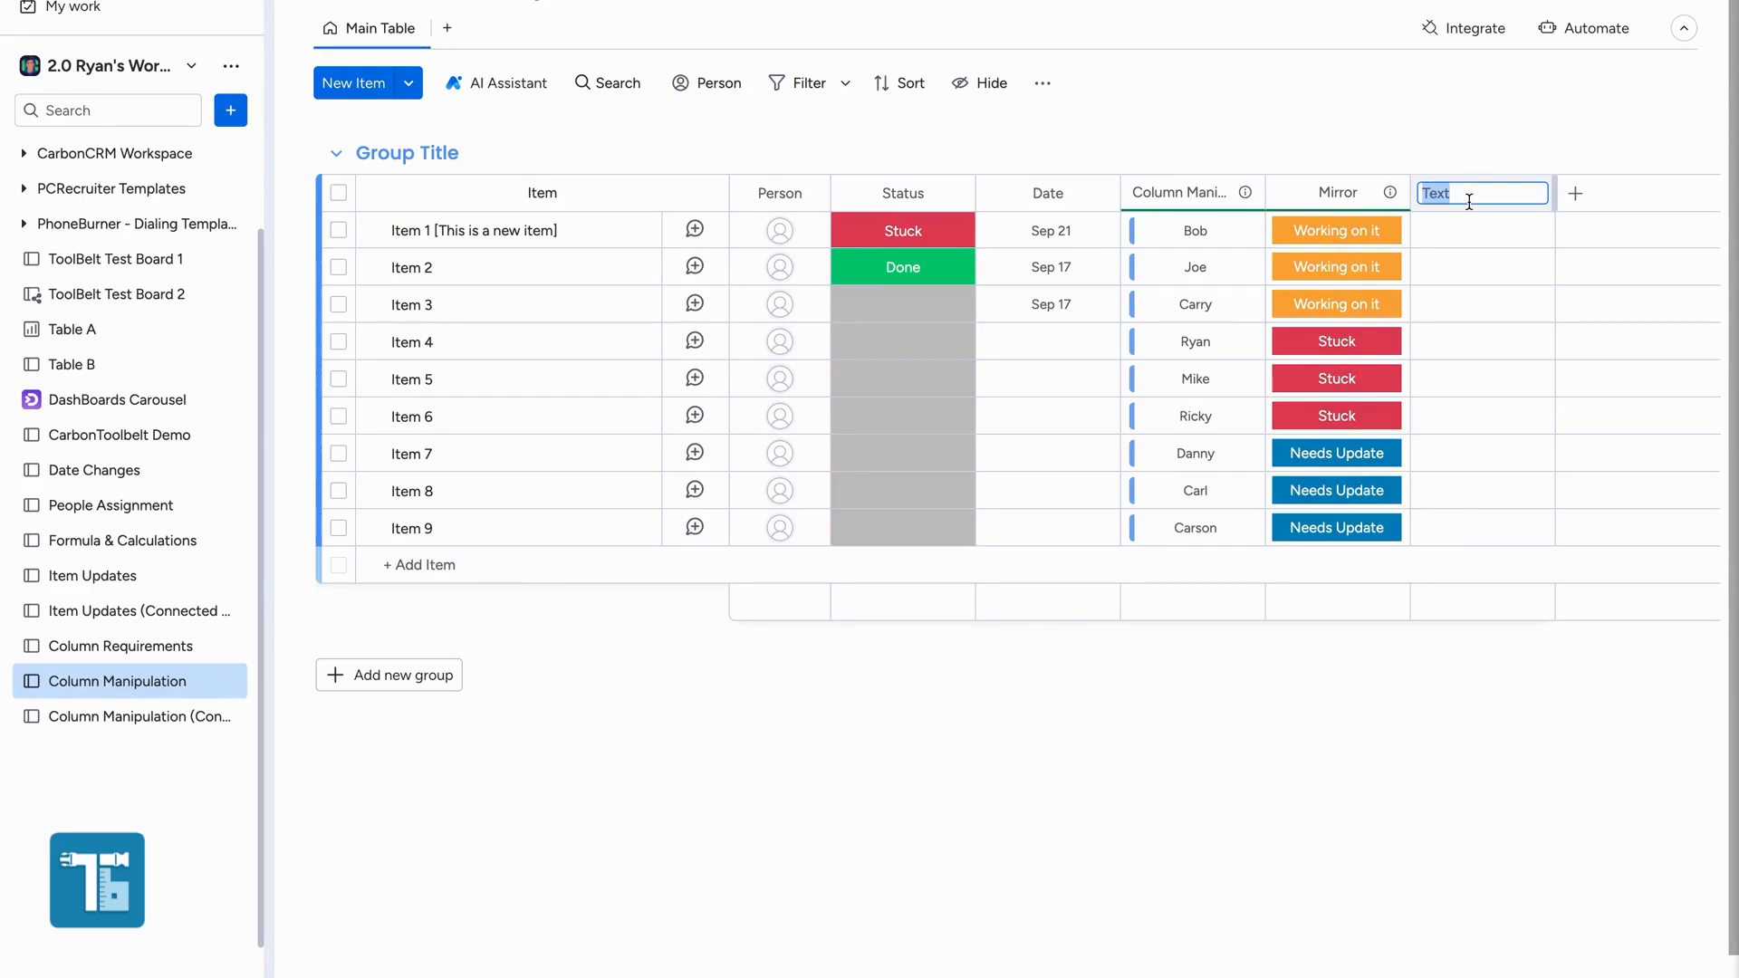
pyautogui.press('BackSpace')
pyautogui.press('Return')
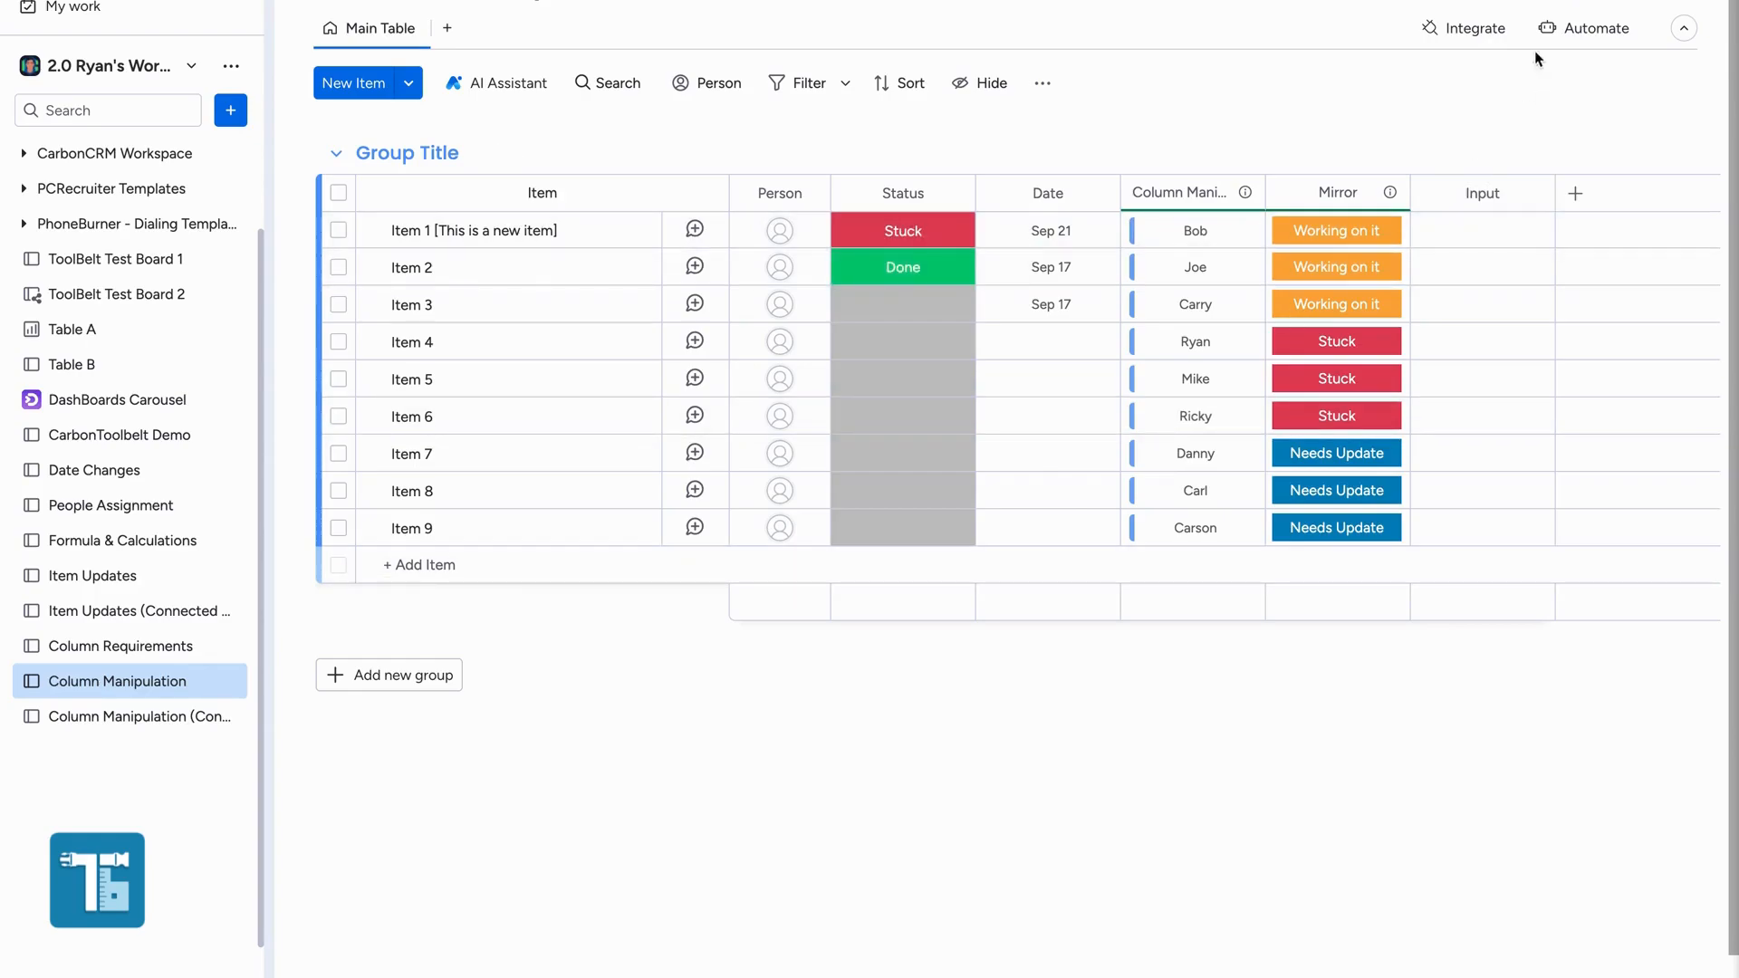
# Search the integrations for "Column manip" and open the CarbonToolbelt Column Manipulation - v3.2.0 recipes.
pyautogui.click(1454, 30)
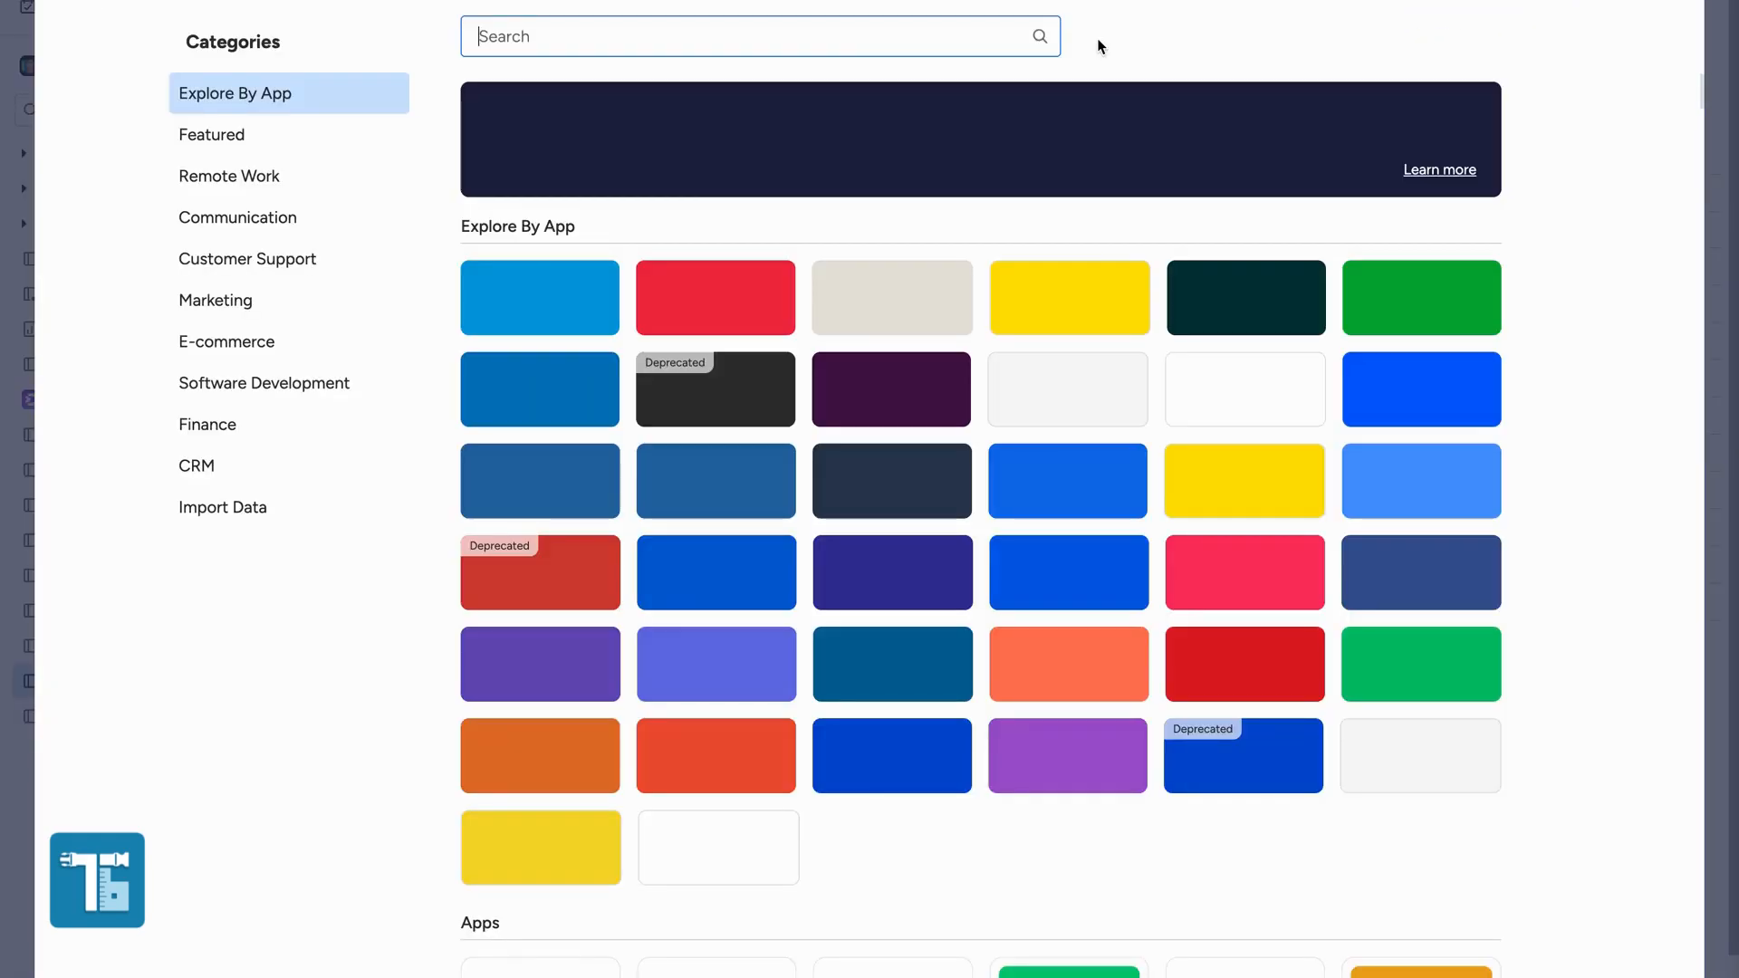
pyautogui.click(850, 44)
pyautogui.write('Column manip')
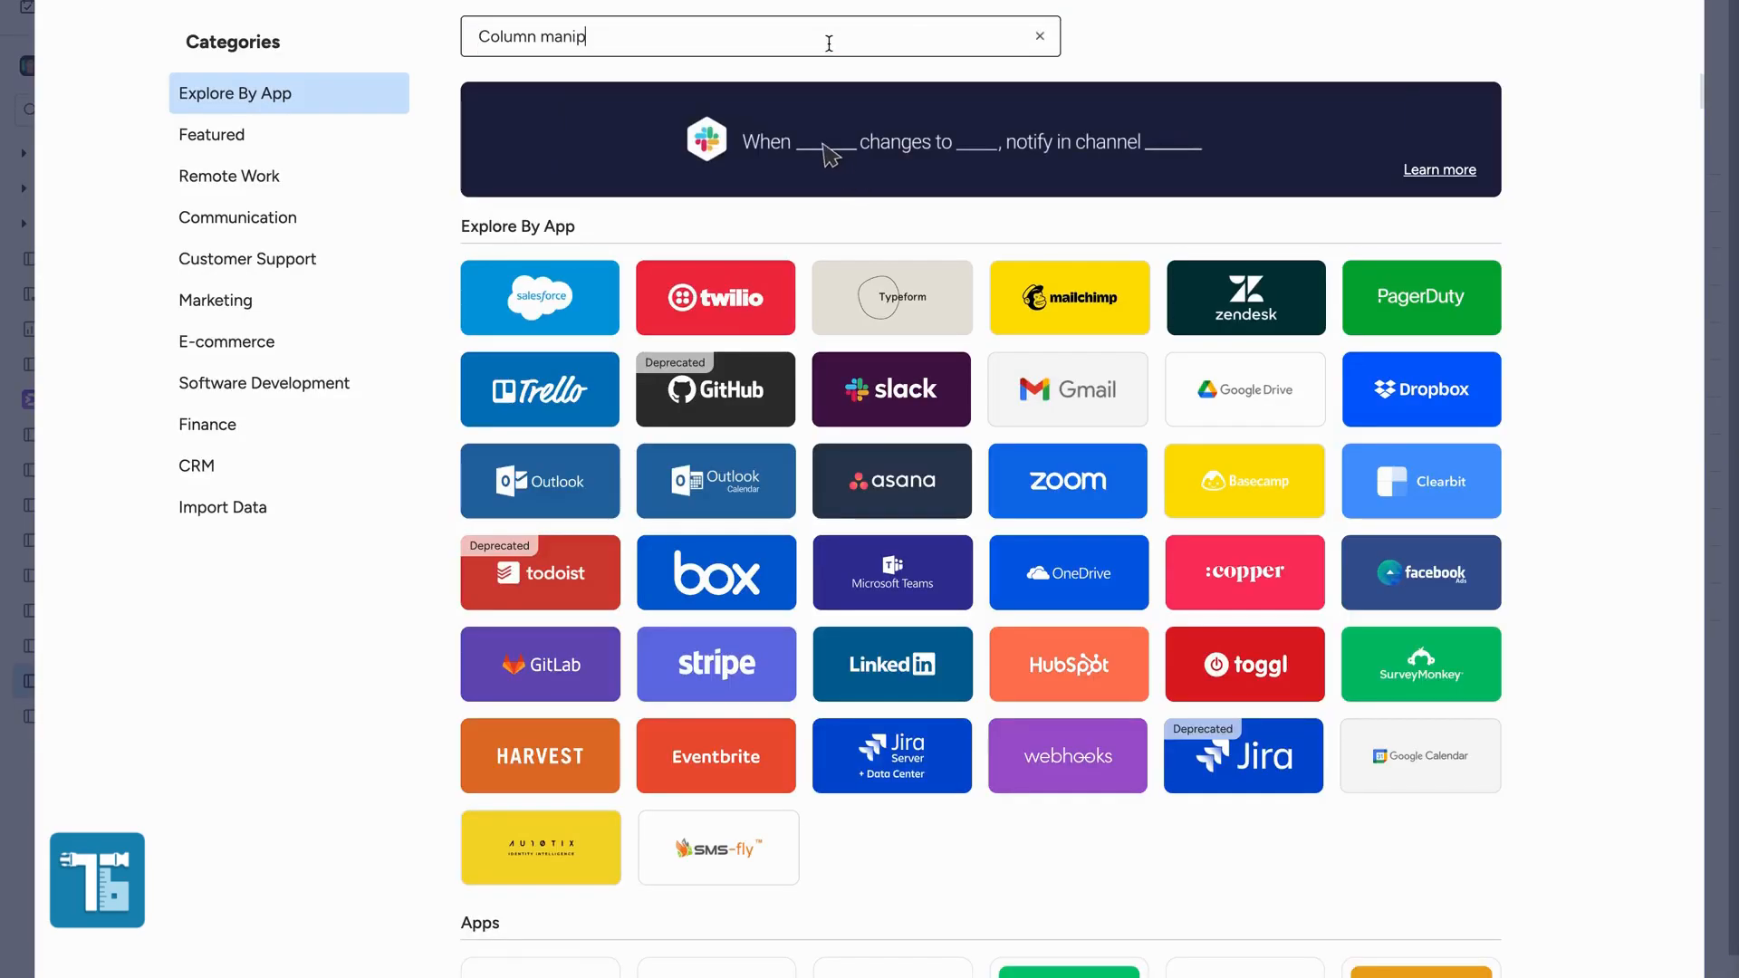
pyautogui.click(735, 332)
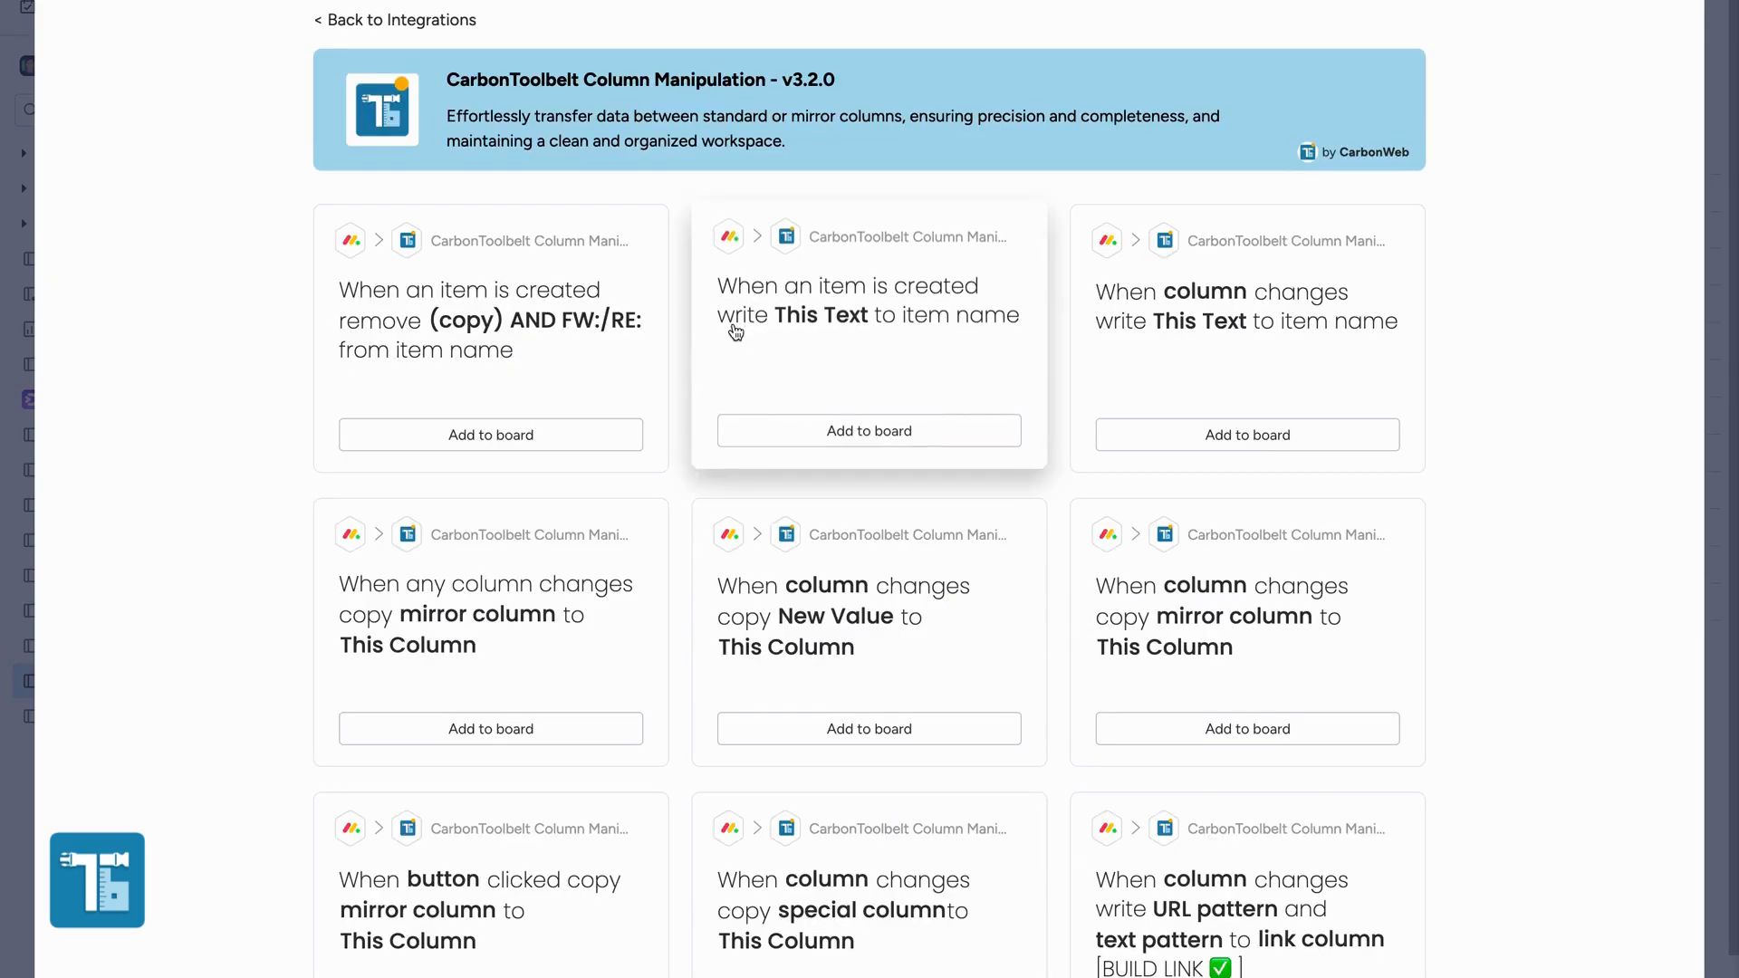
# Add the recipe that copies Mirror [Status Mirror] to Input [Text] when any column changes, and return to the board.
pyautogui.scroll(-1, 486, 594)
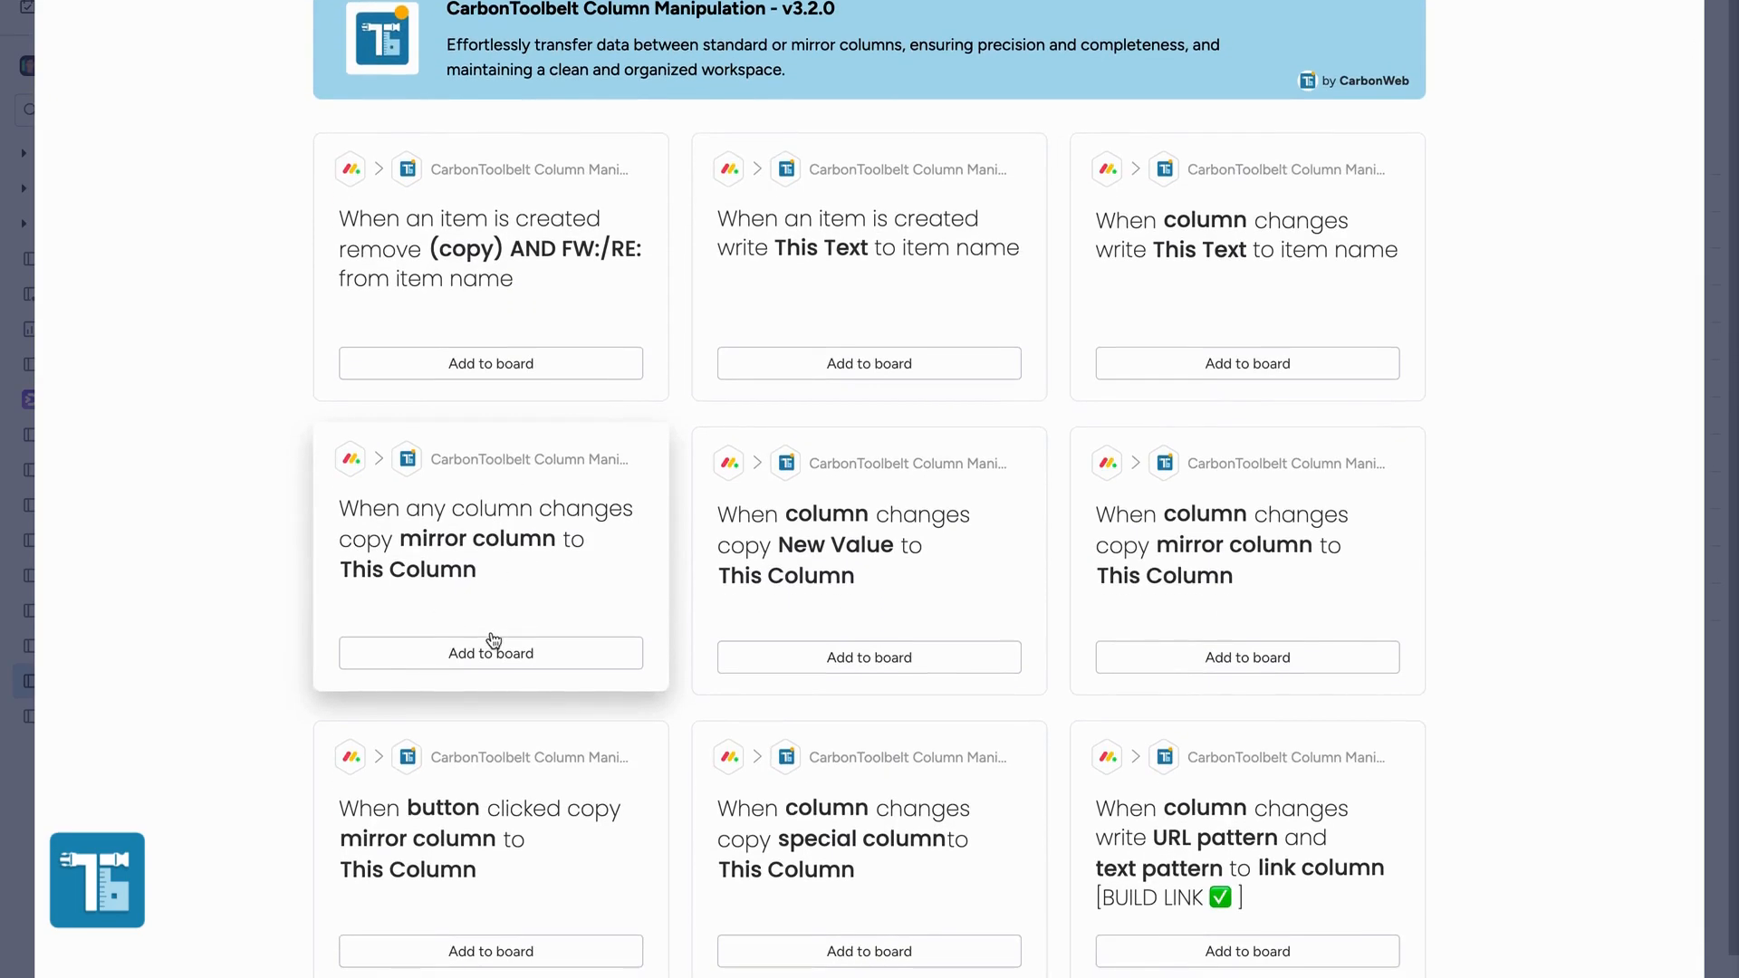
pyautogui.click(490, 653)
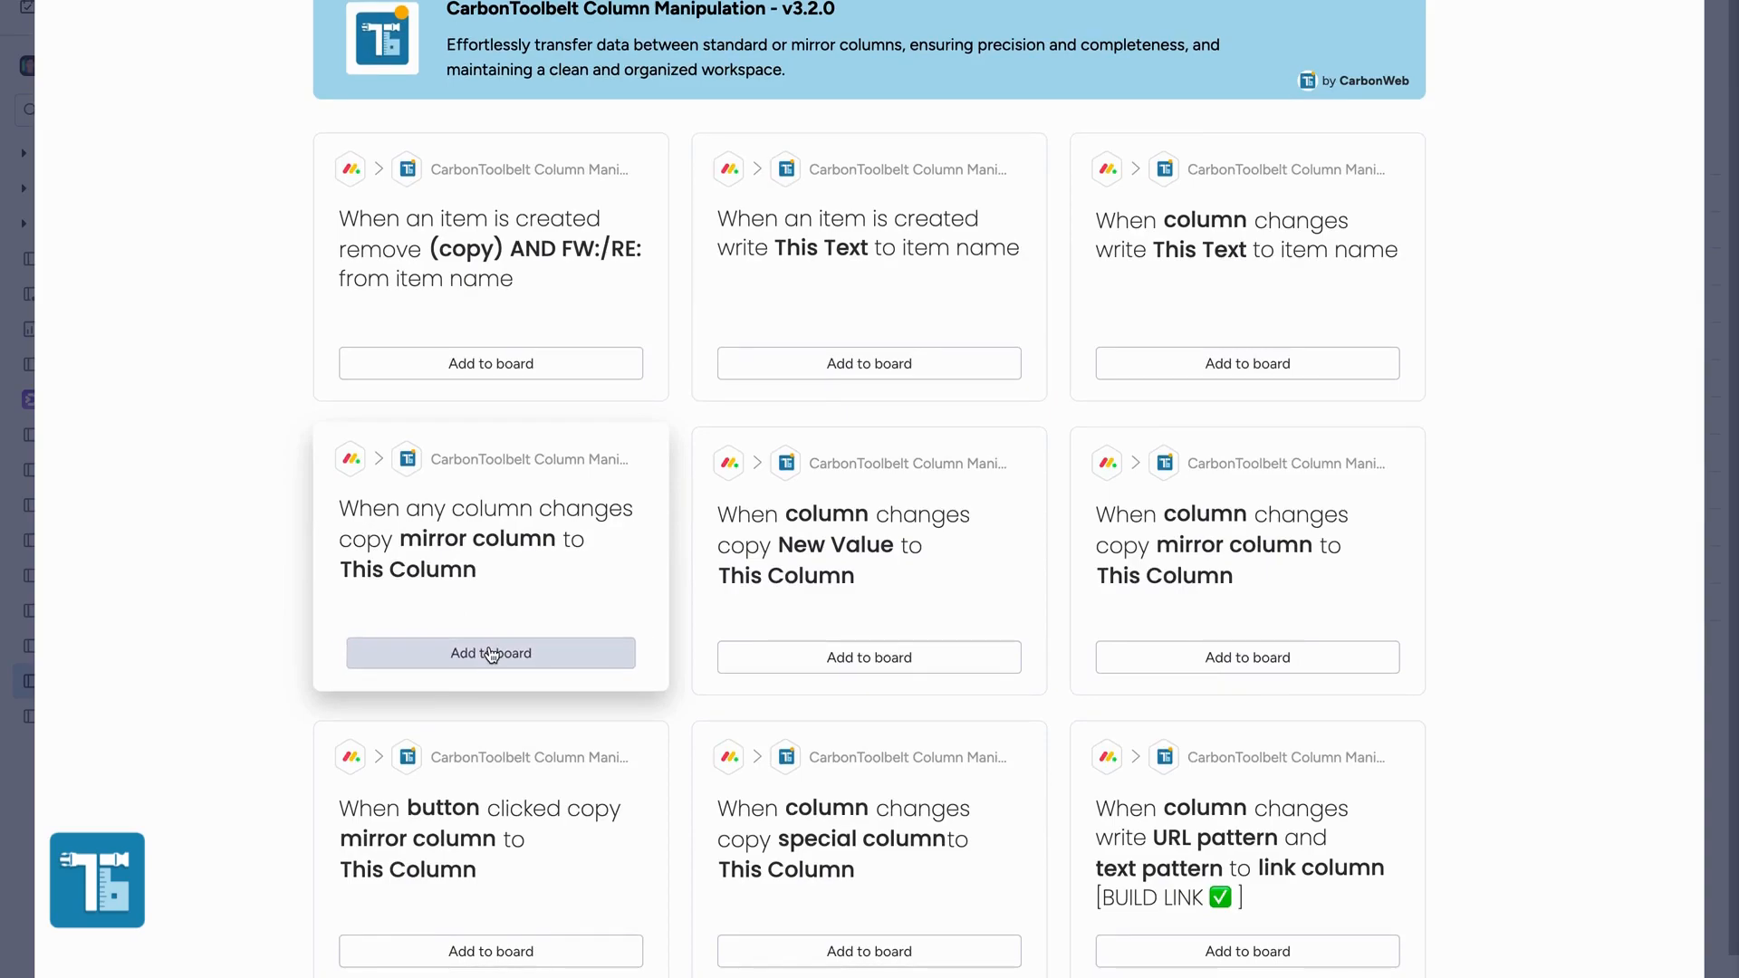
pyautogui.click(1033, 396)
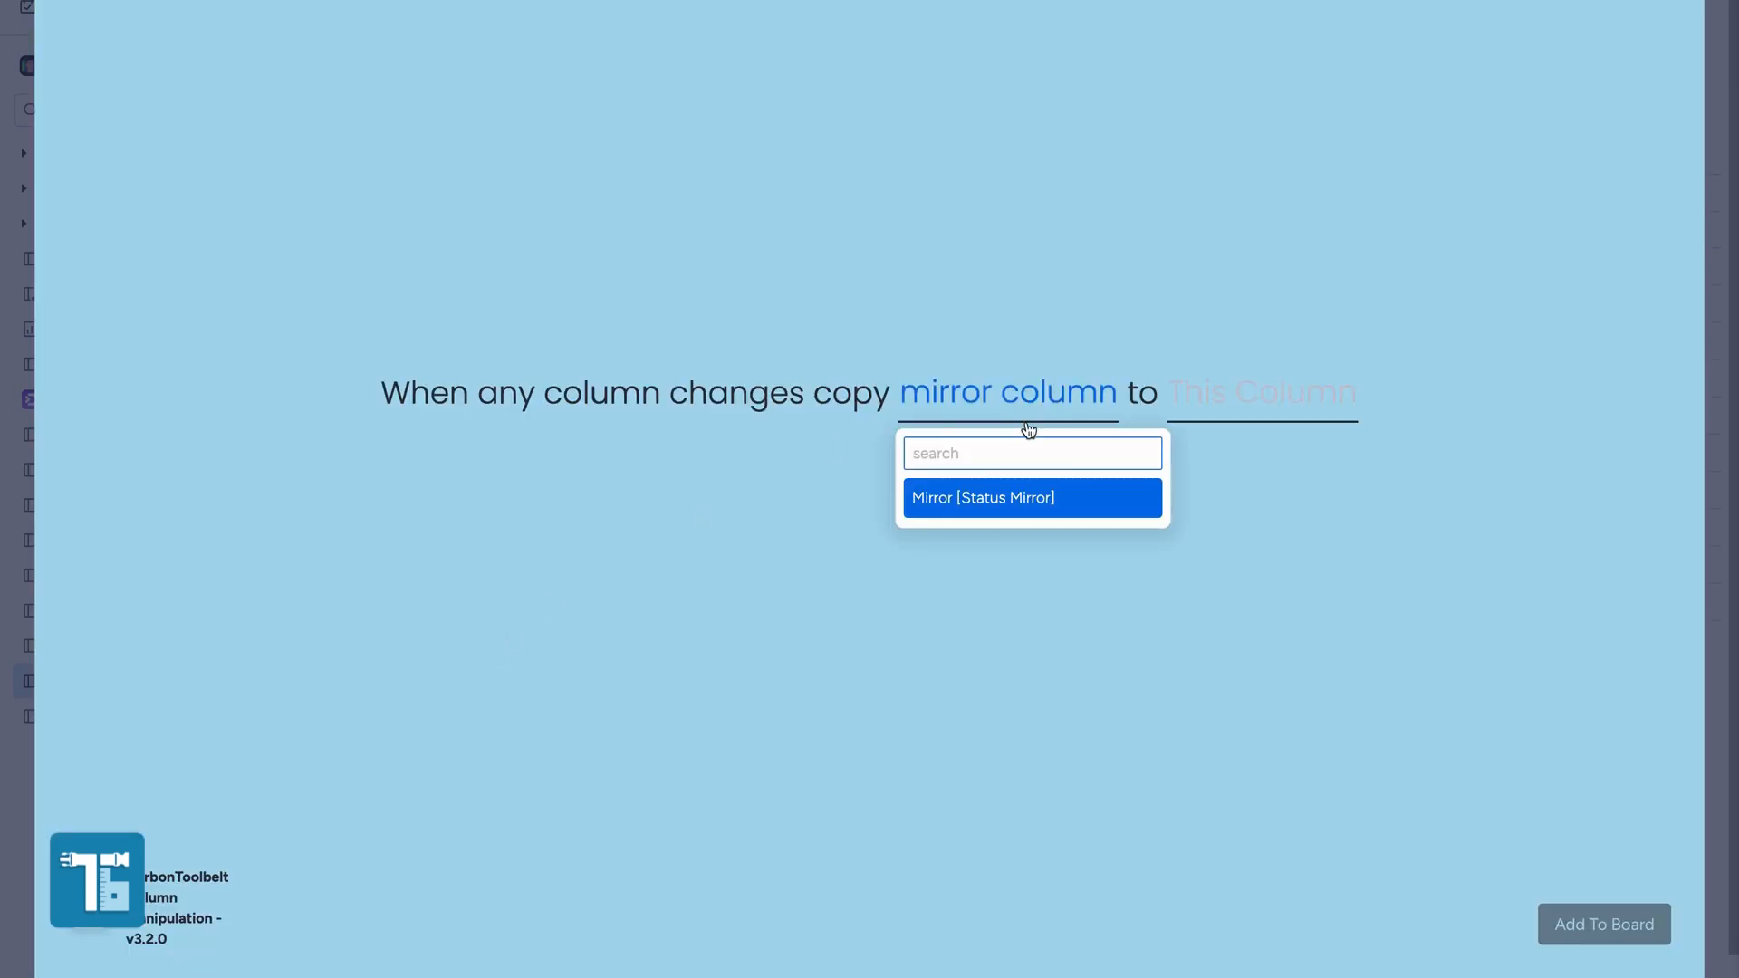
pyautogui.click(996, 493)
pyautogui.click(1297, 397)
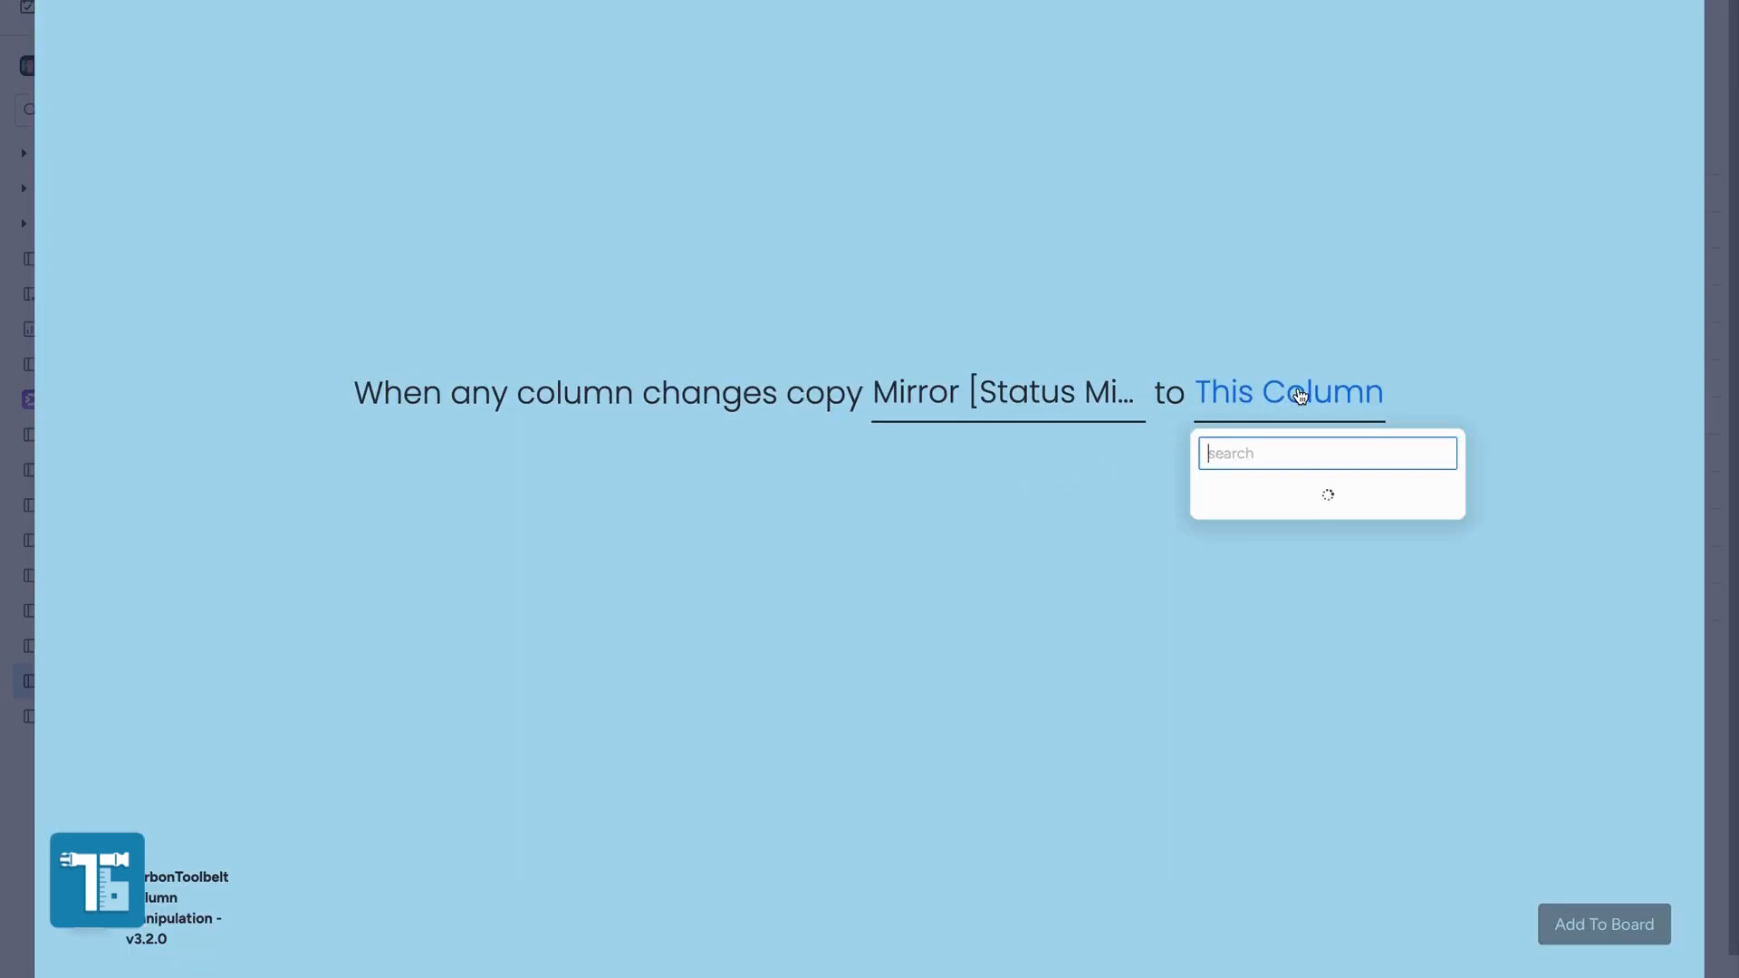
pyautogui.click(1248, 584)
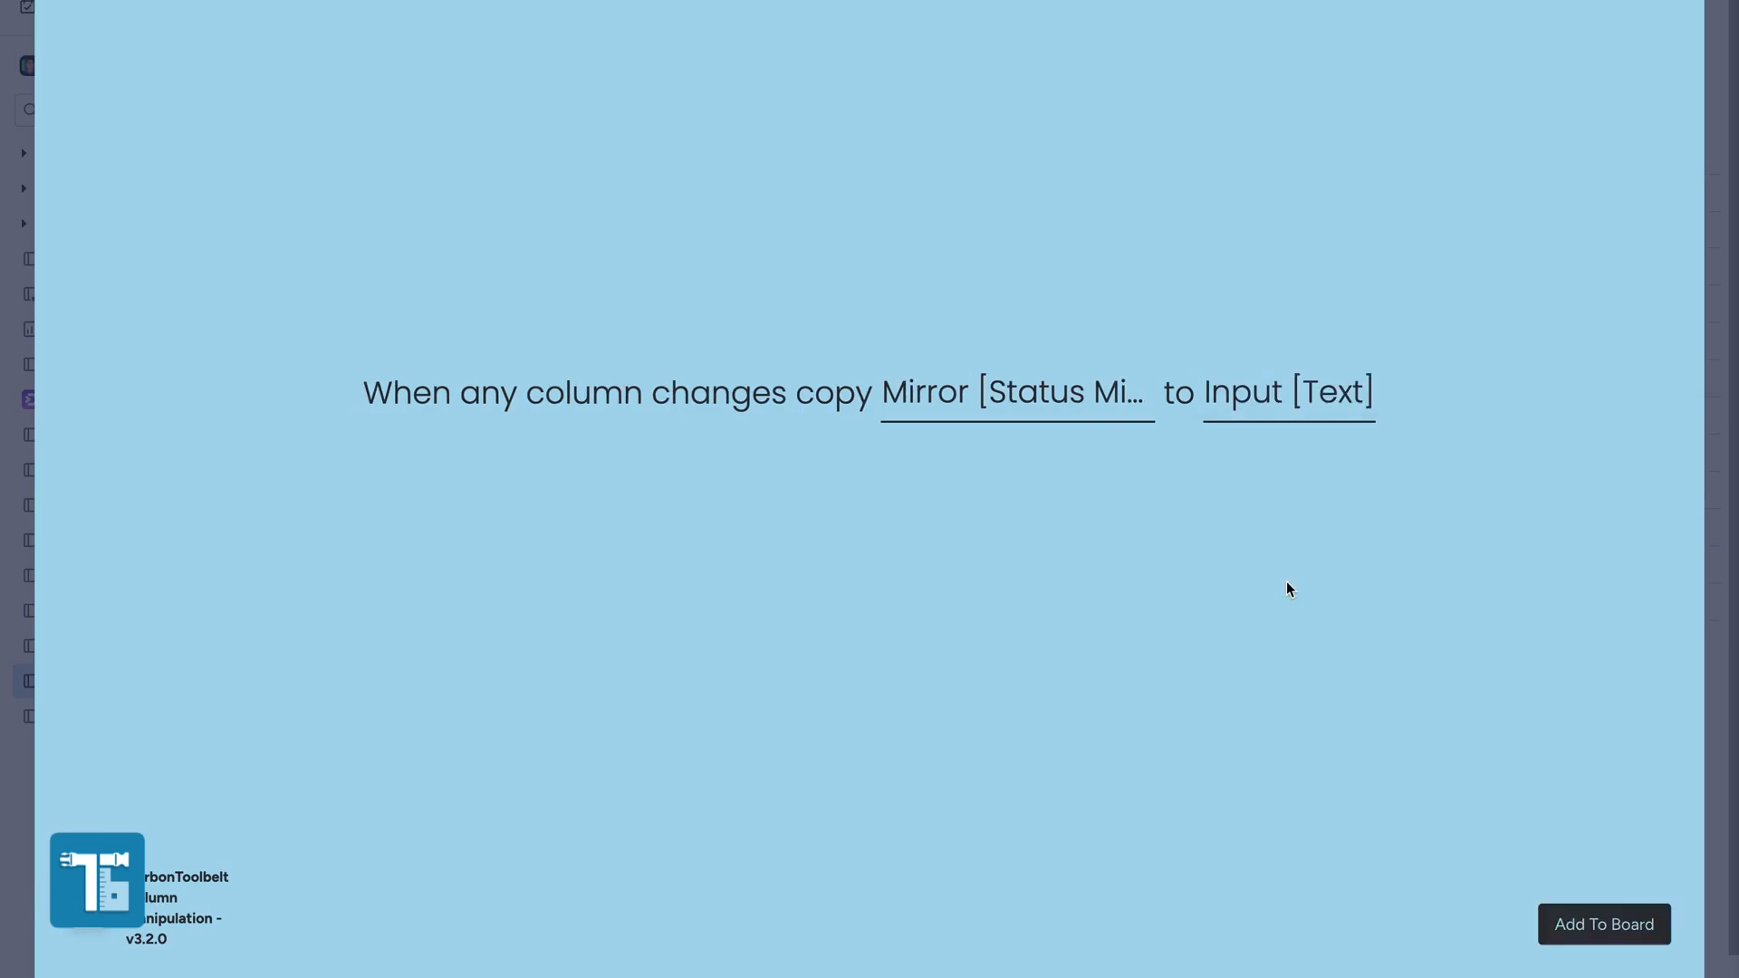
pyautogui.click(1599, 923)
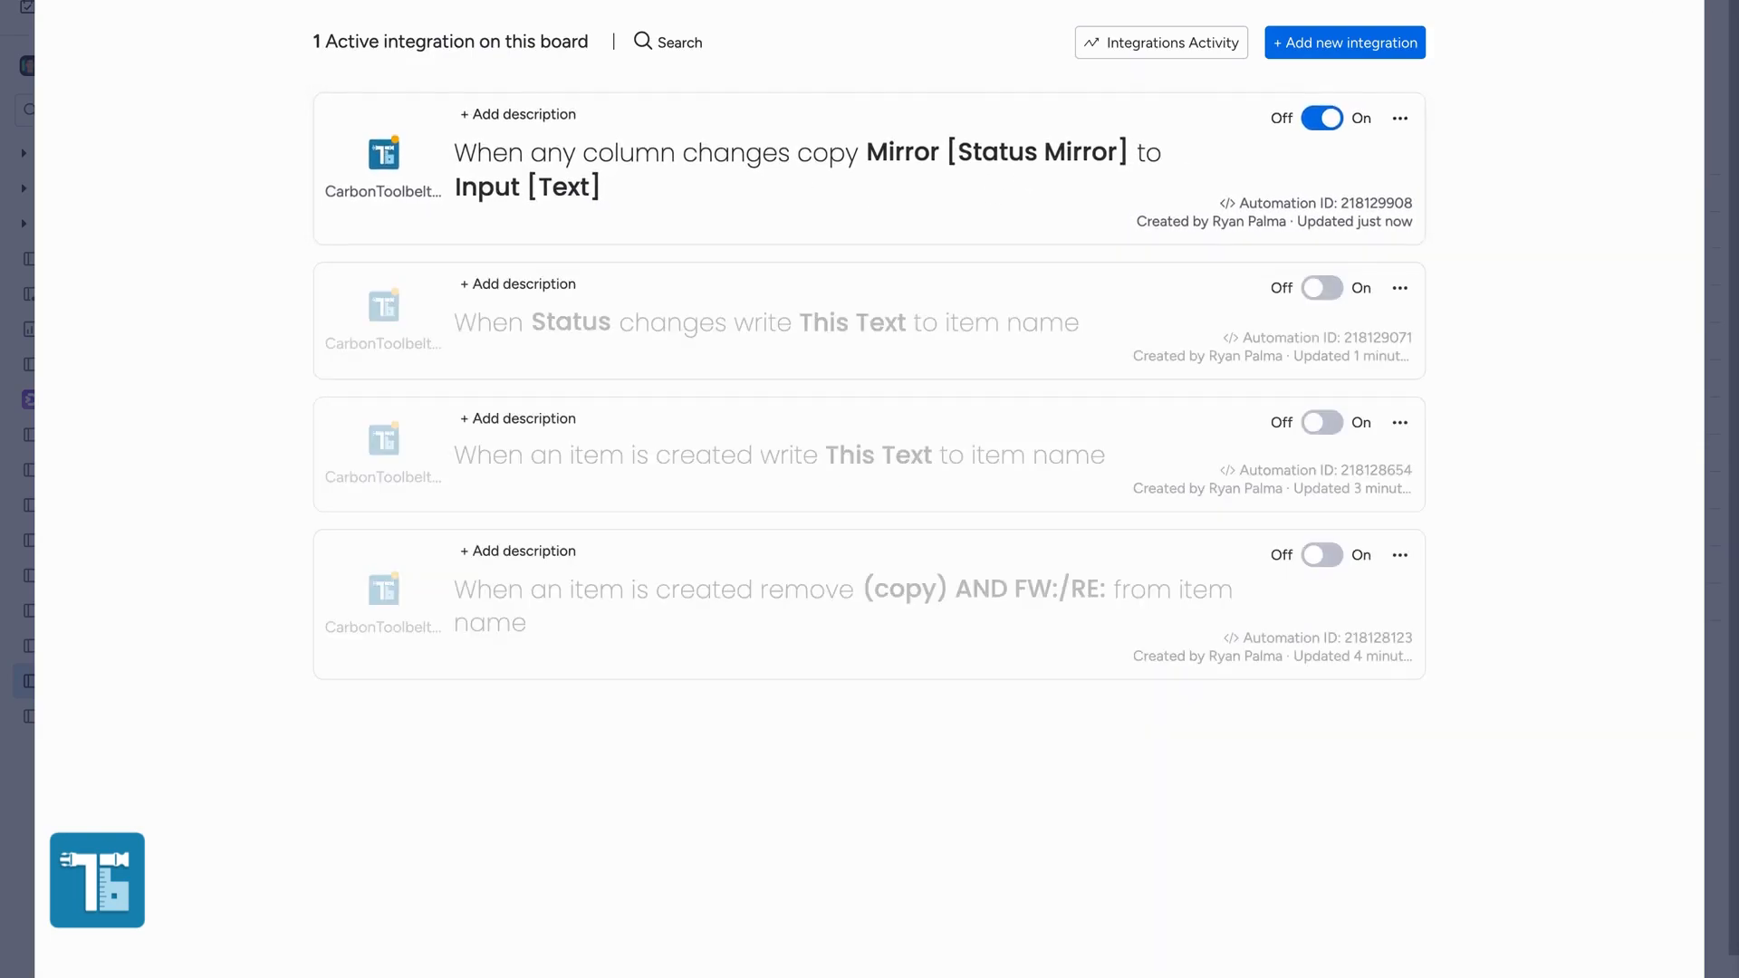
pyautogui.press('Escape')
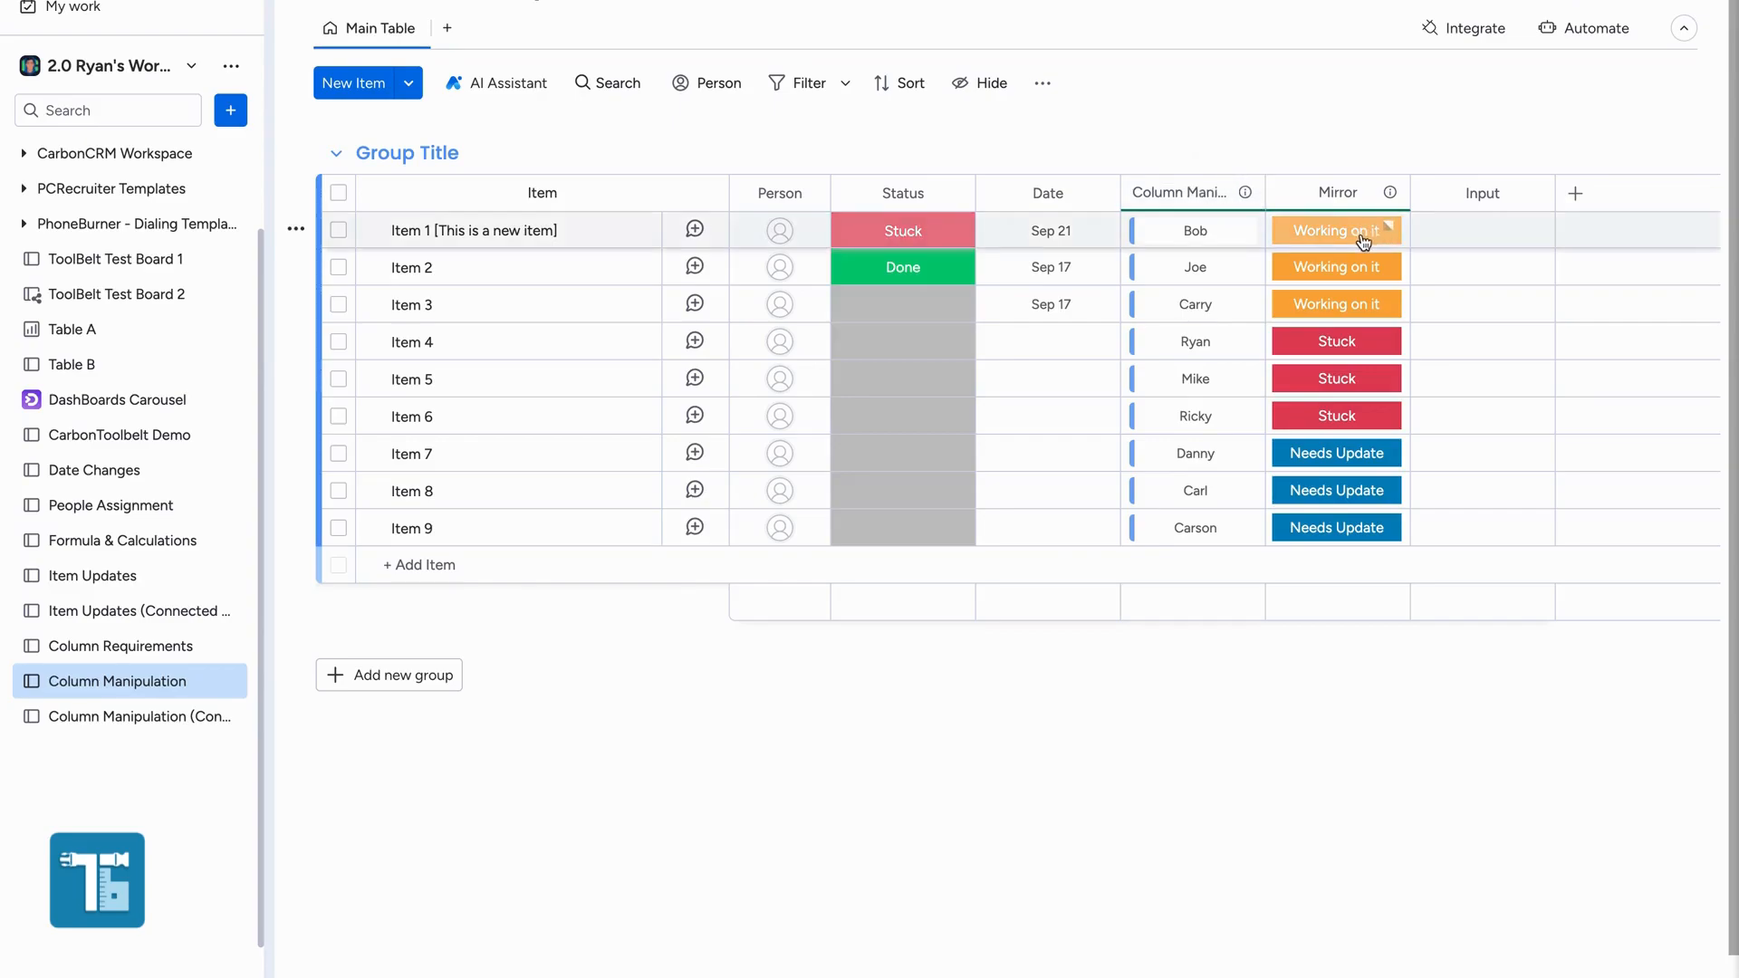
# Set the Status of Item 1 to Done to test copying the Mirror value to the Input column.
pyautogui.click(890, 234)
pyautogui.click(907, 386)
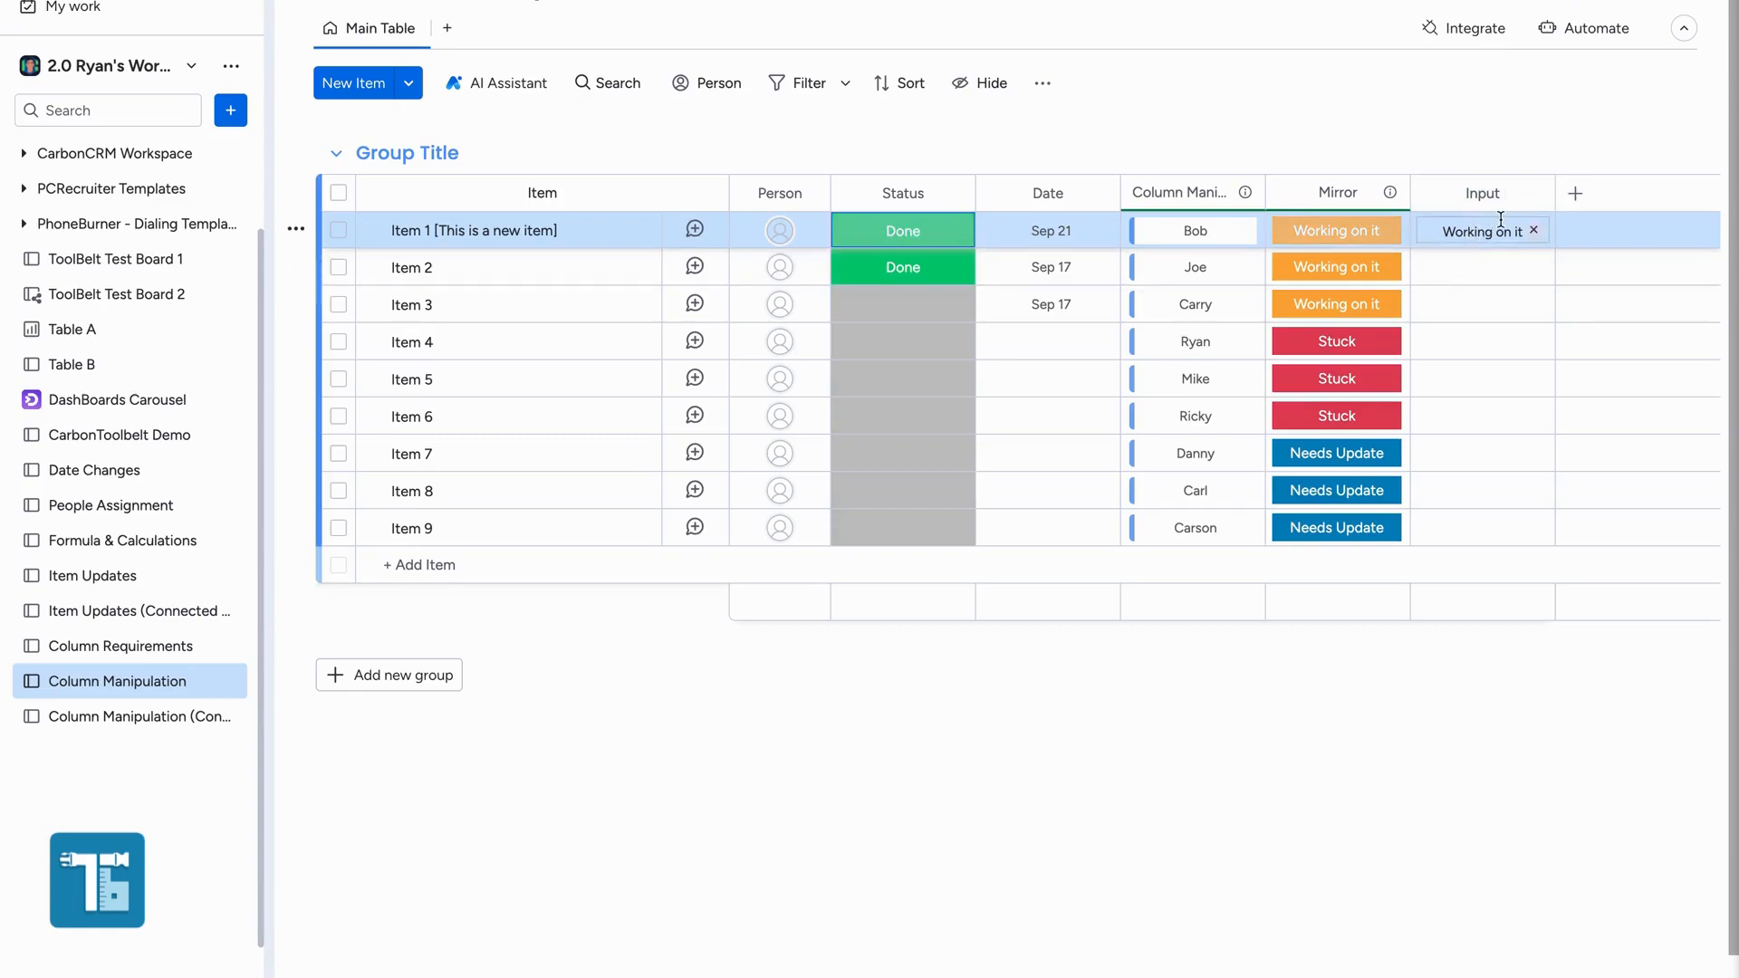
pyautogui.click(1483, 124)
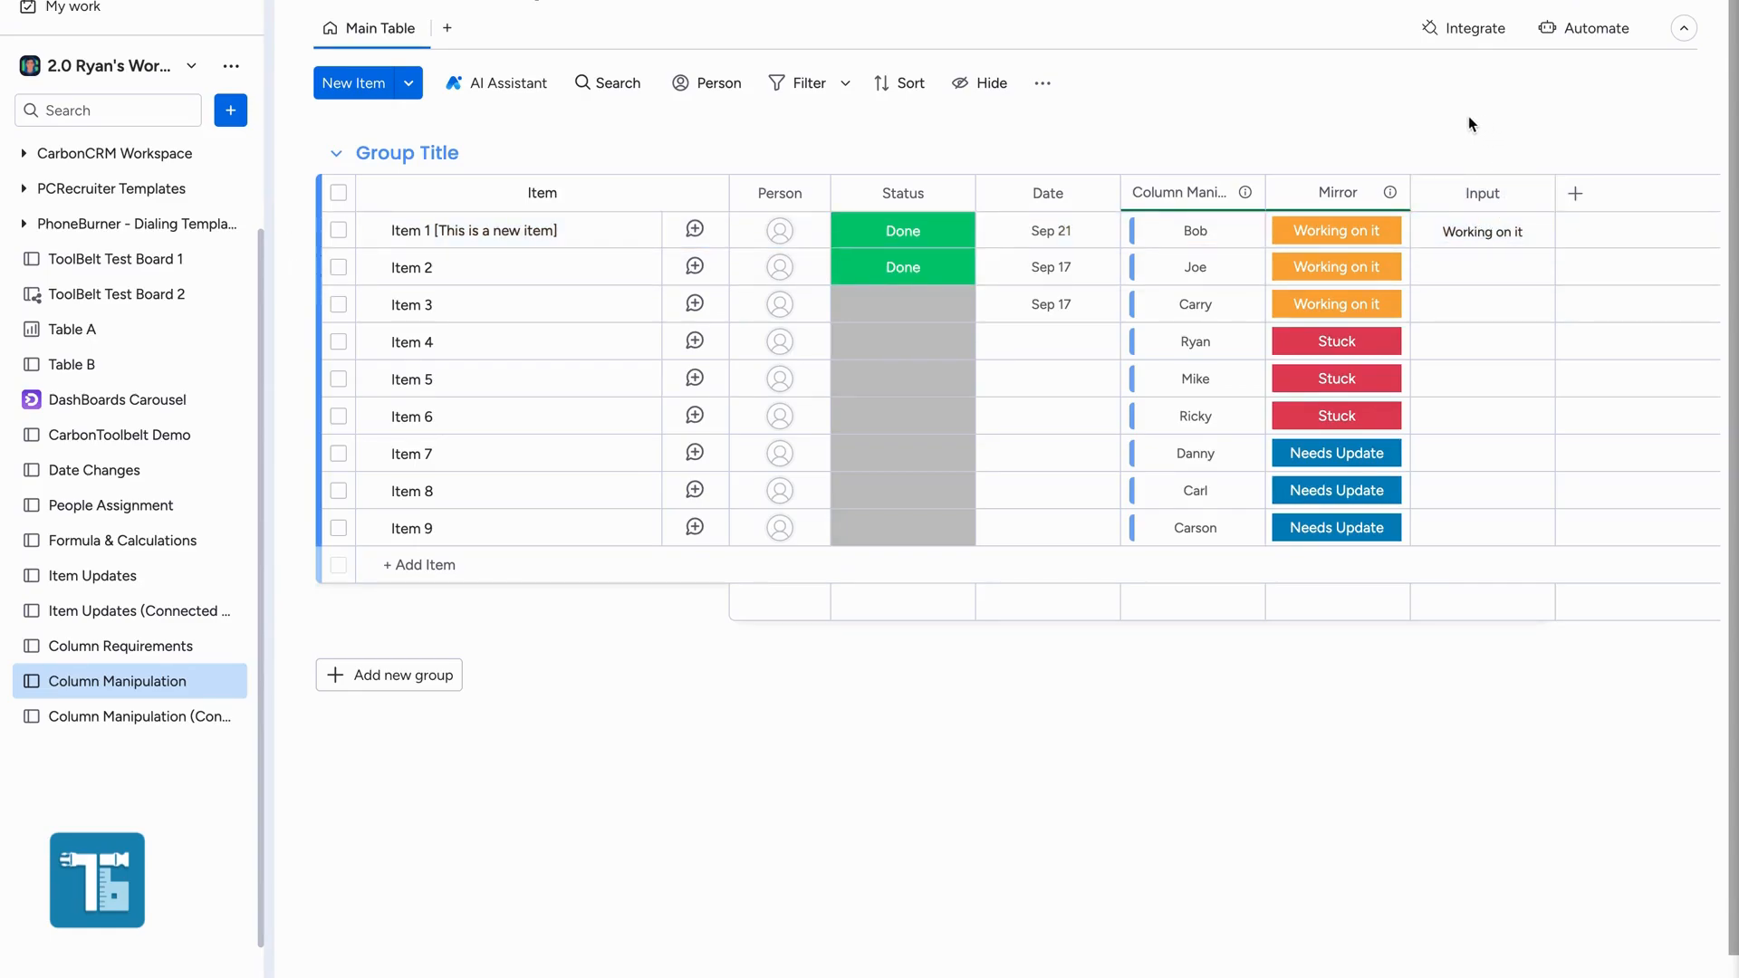
# Turn off the any-column Mirror copy integration, and find the CarbonToolbelt Column Manipulation - v3.2.0 recipes by searching the integrations for "Column manip".
pyautogui.click(1473, 36)
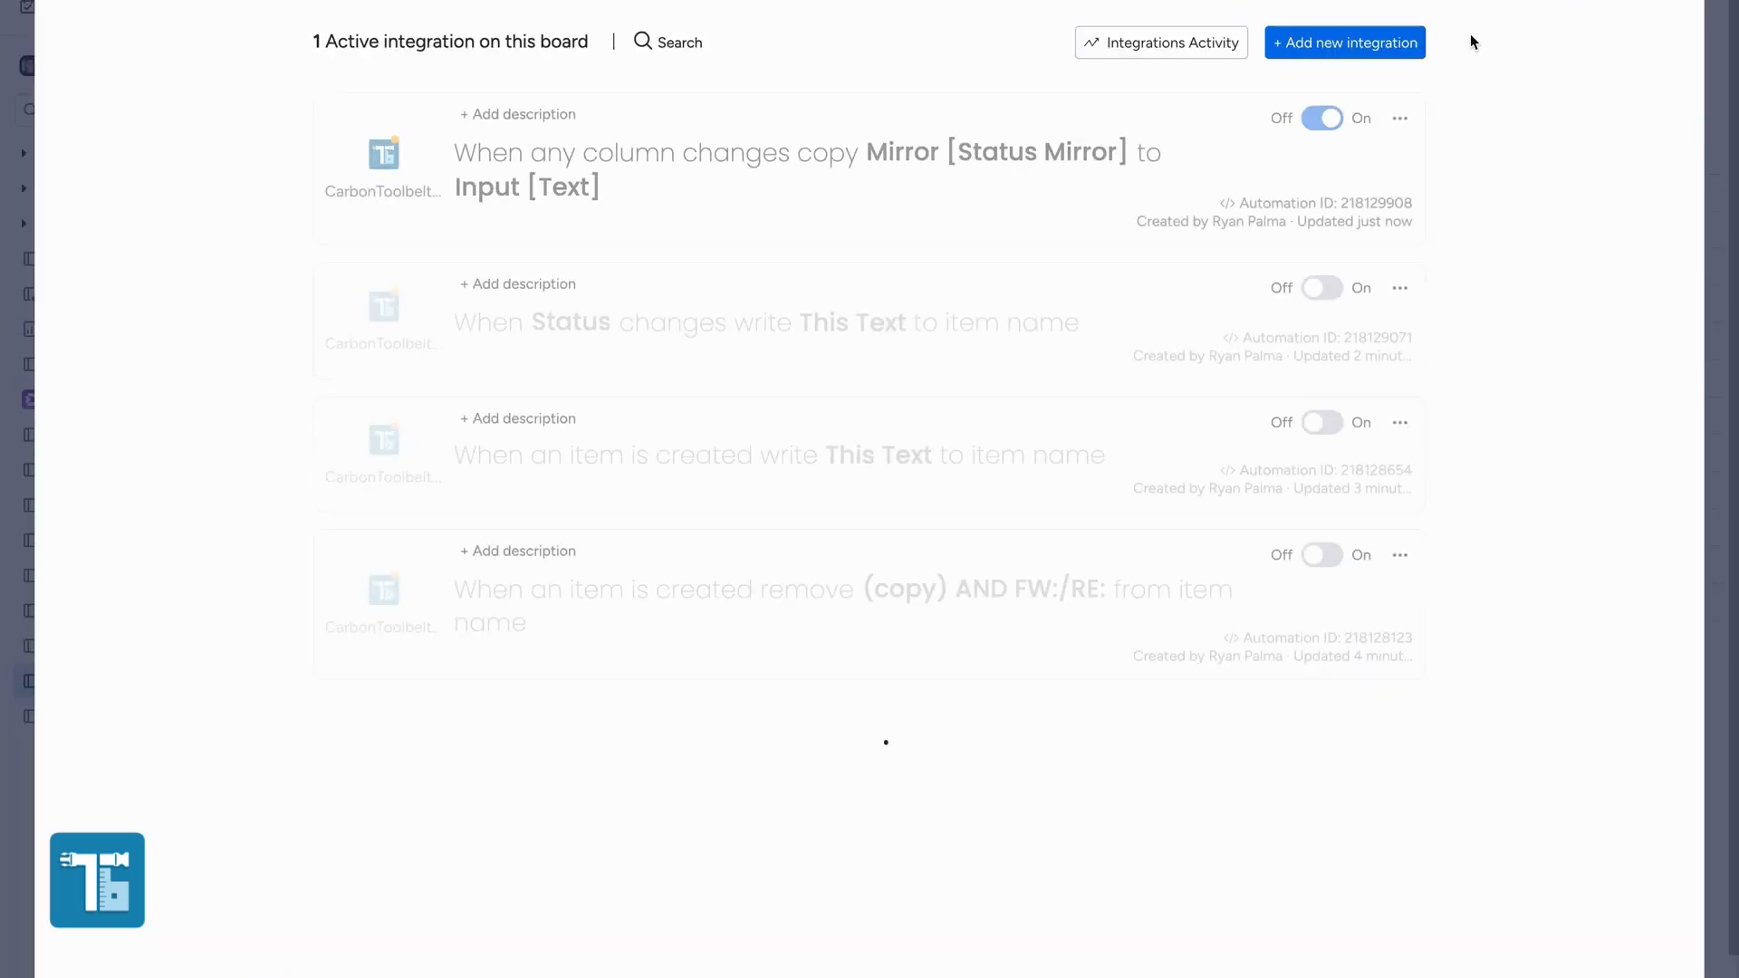
pyautogui.click(1323, 116)
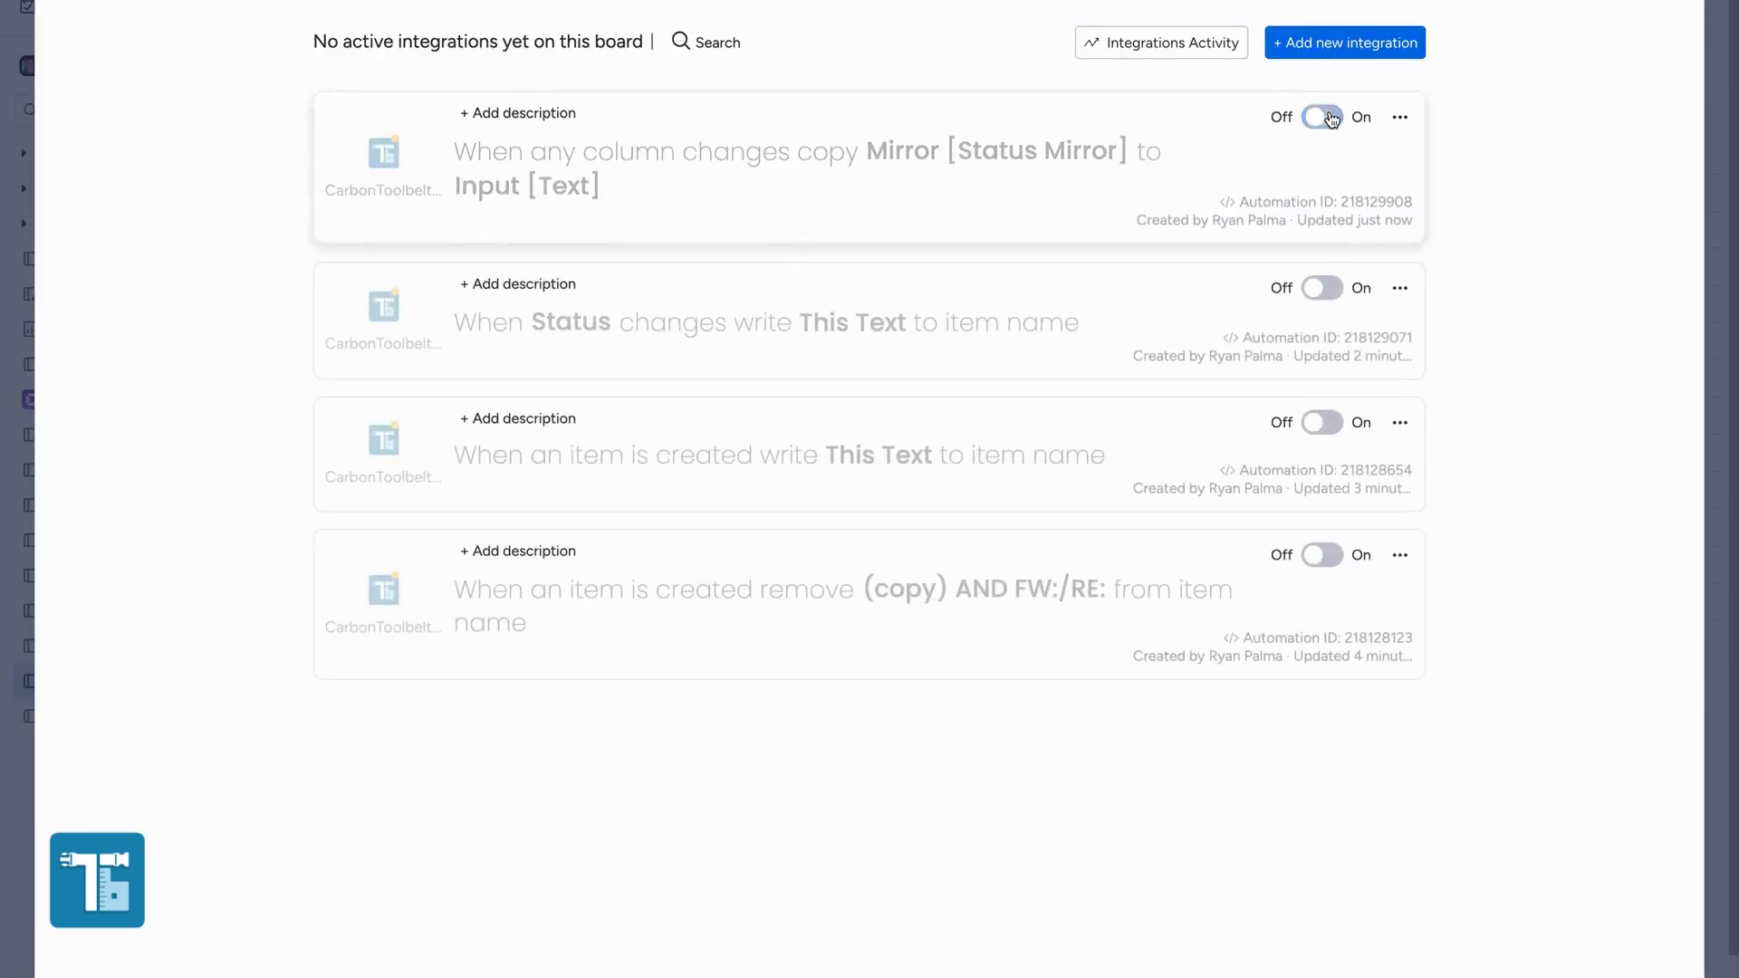
pyautogui.click(1369, 47)
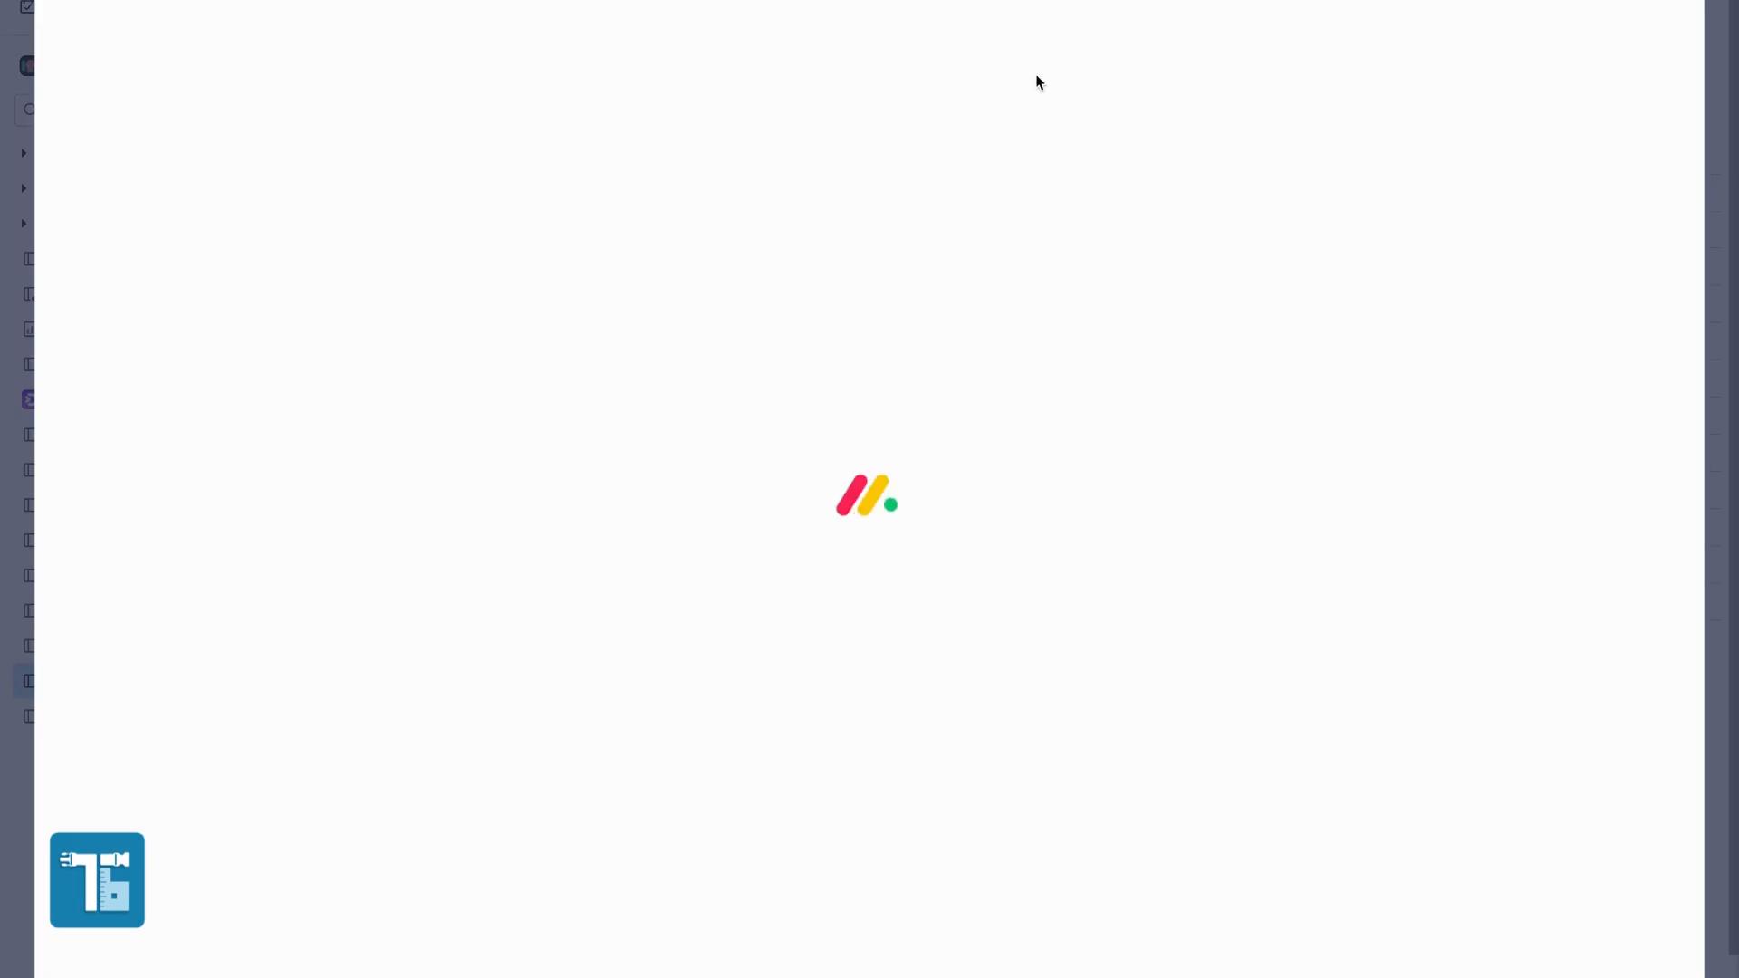
pyautogui.write('Column manip')
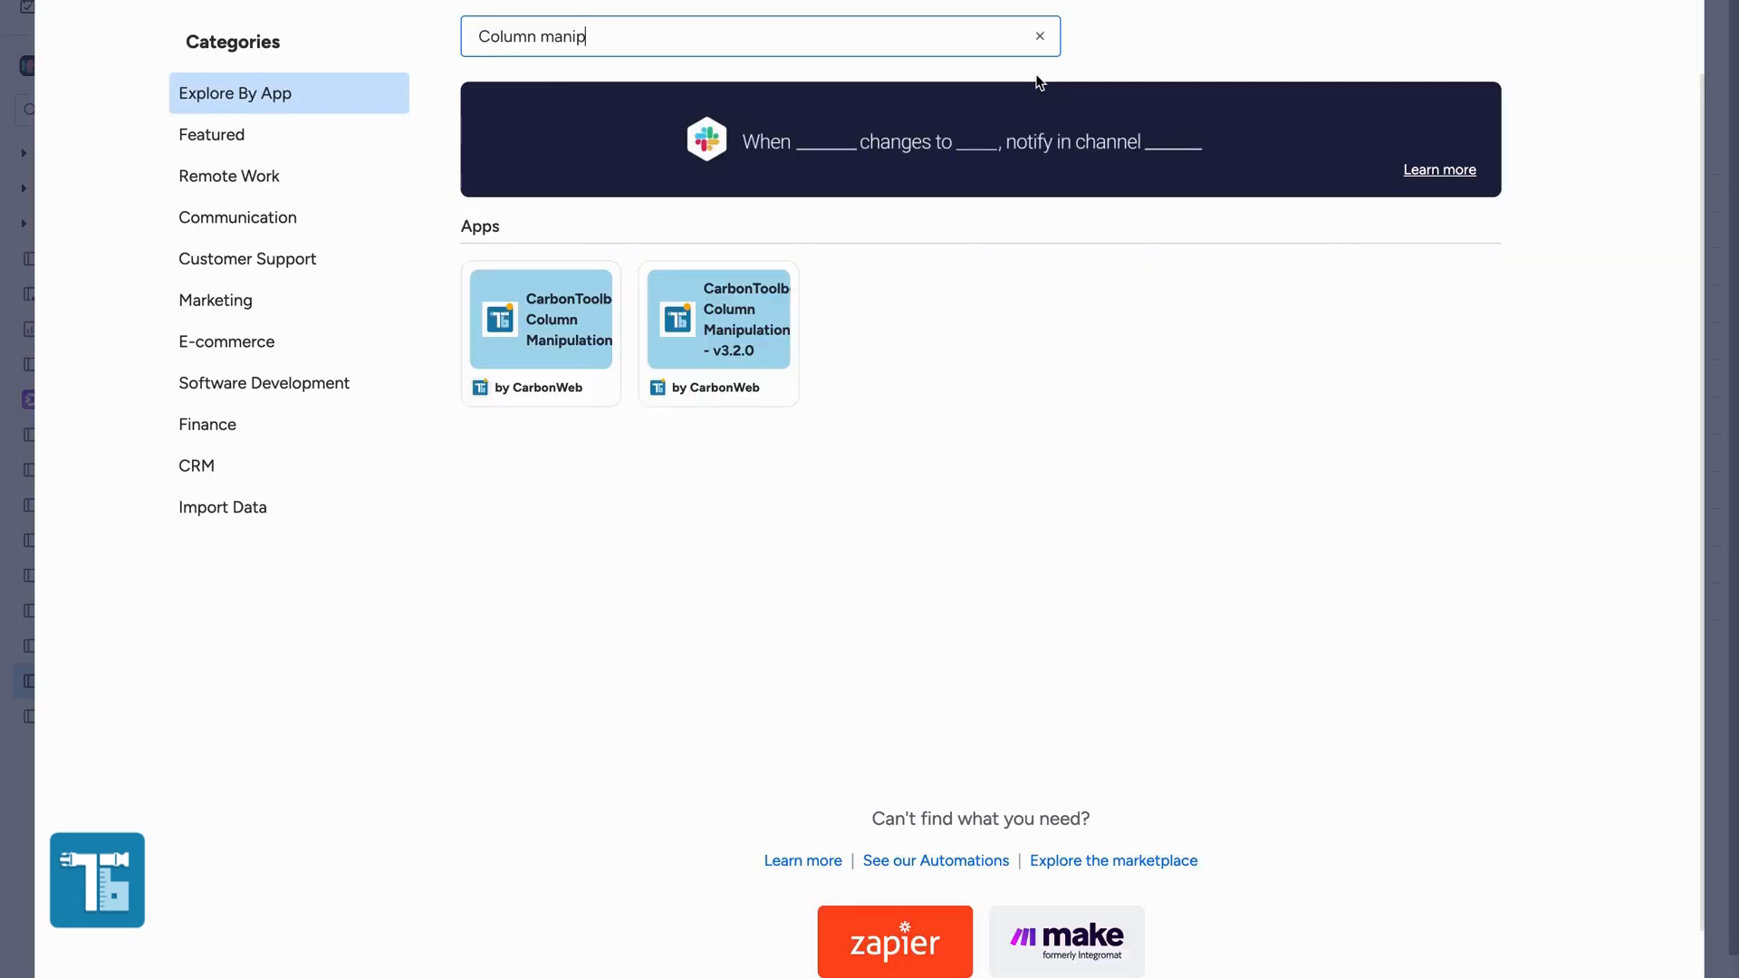
pyautogui.click(724, 337)
# Configure the recipe that copies a new value on column change so that Date is copied to Input [Text] when Status changes.
pyautogui.scroll(-2, 964, 561)
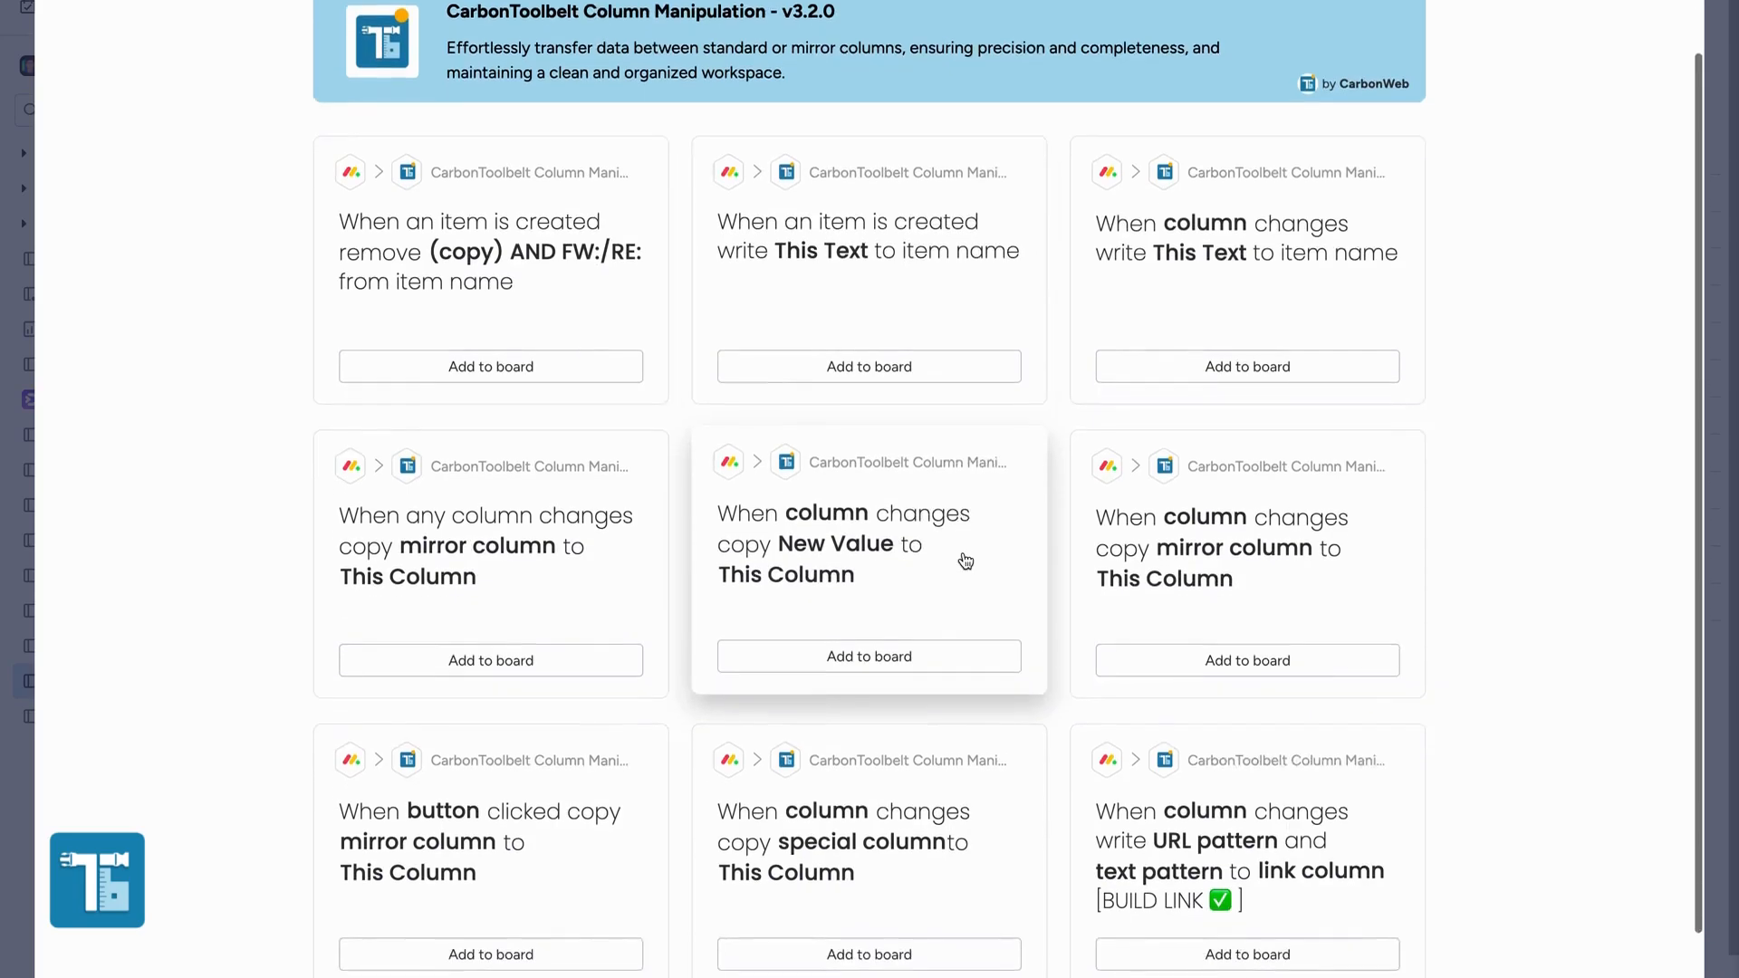
pyautogui.scroll(-1, 963, 560)
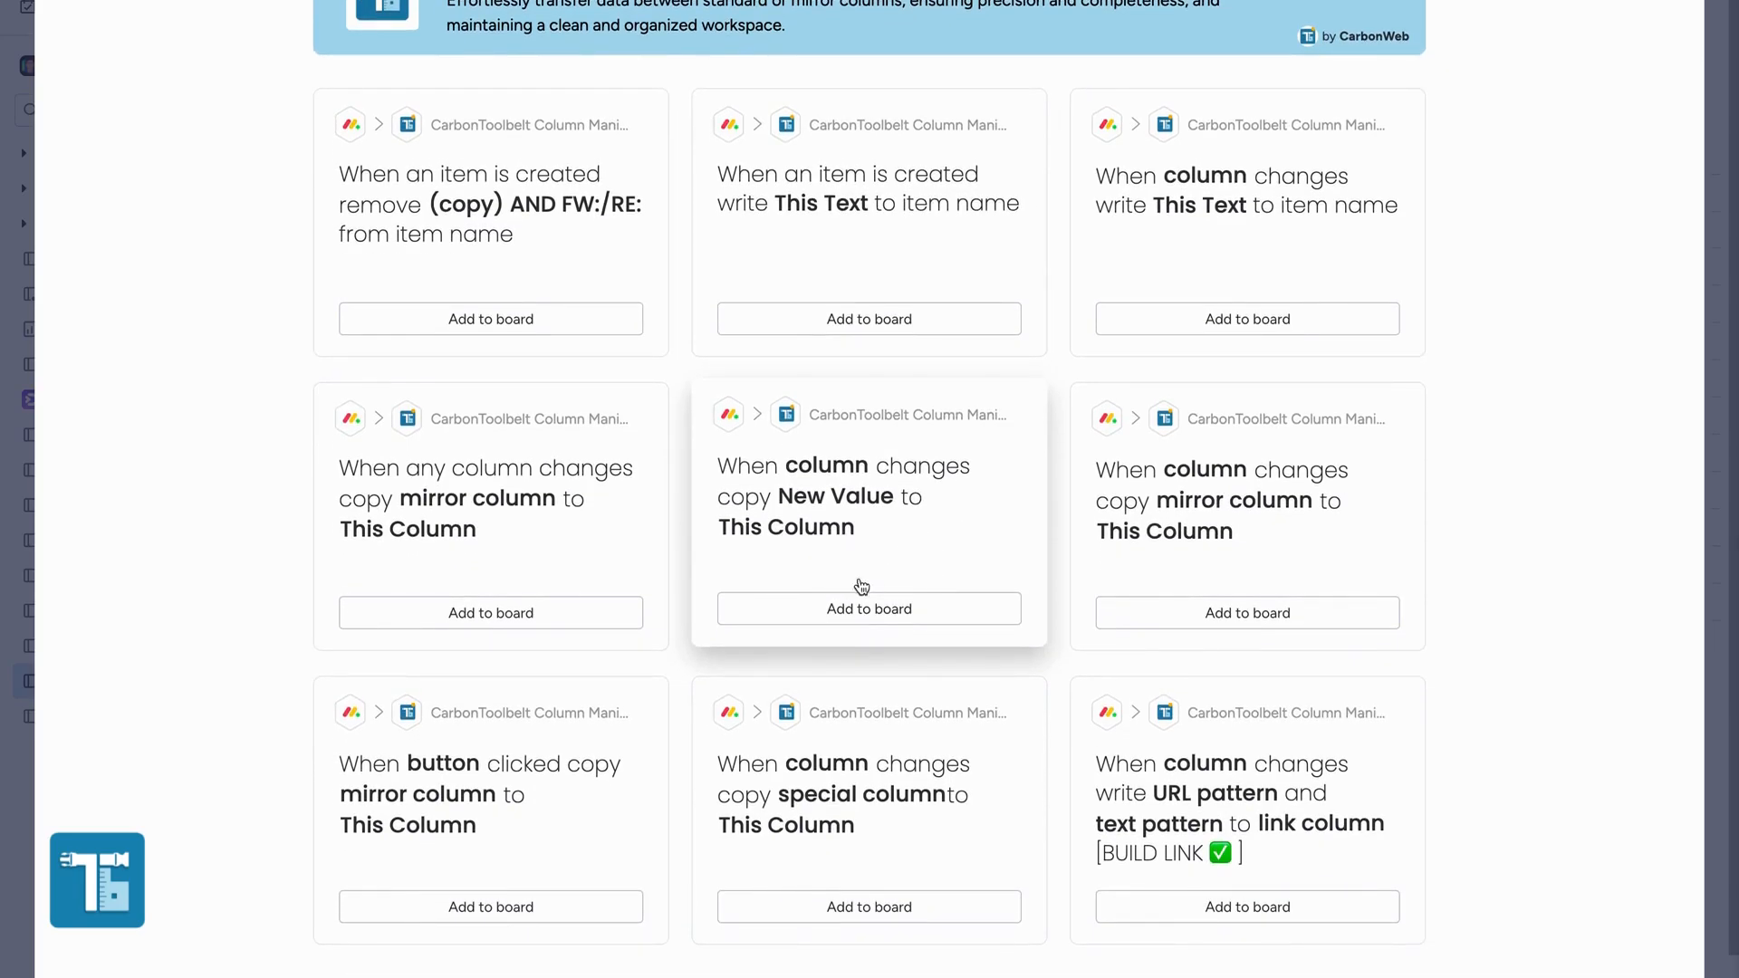
pyautogui.click(875, 611)
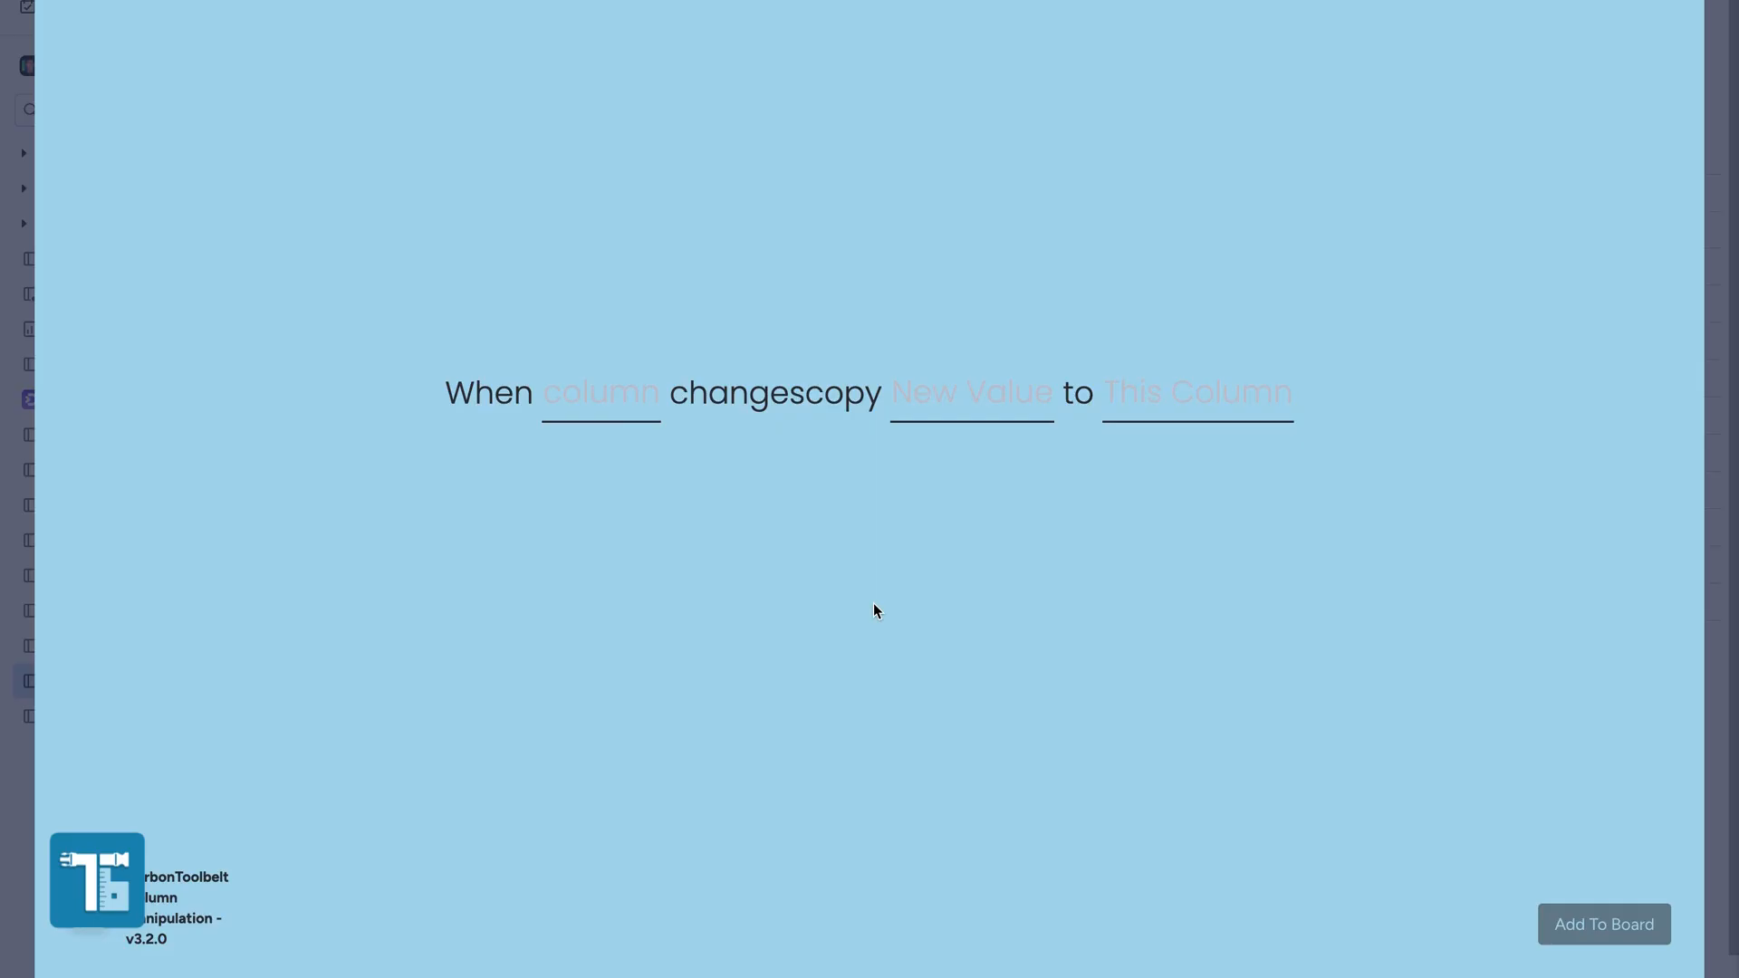
pyautogui.click(603, 400)
pyautogui.click(616, 522)
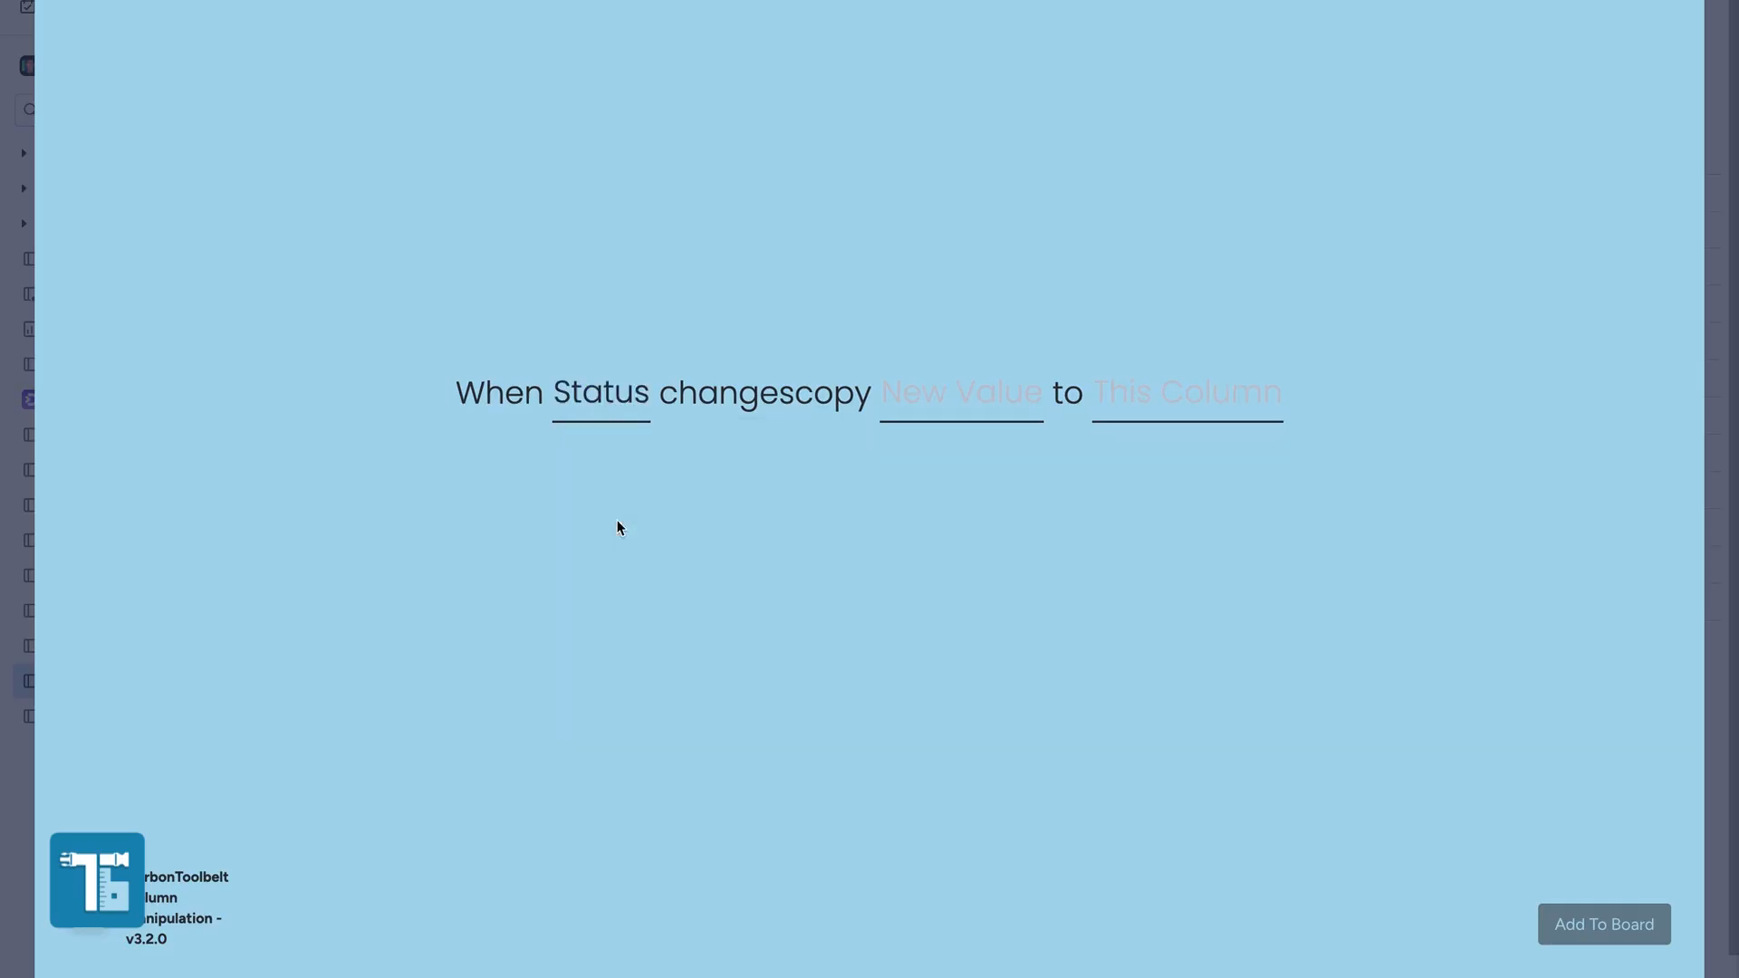
pyautogui.click(925, 412)
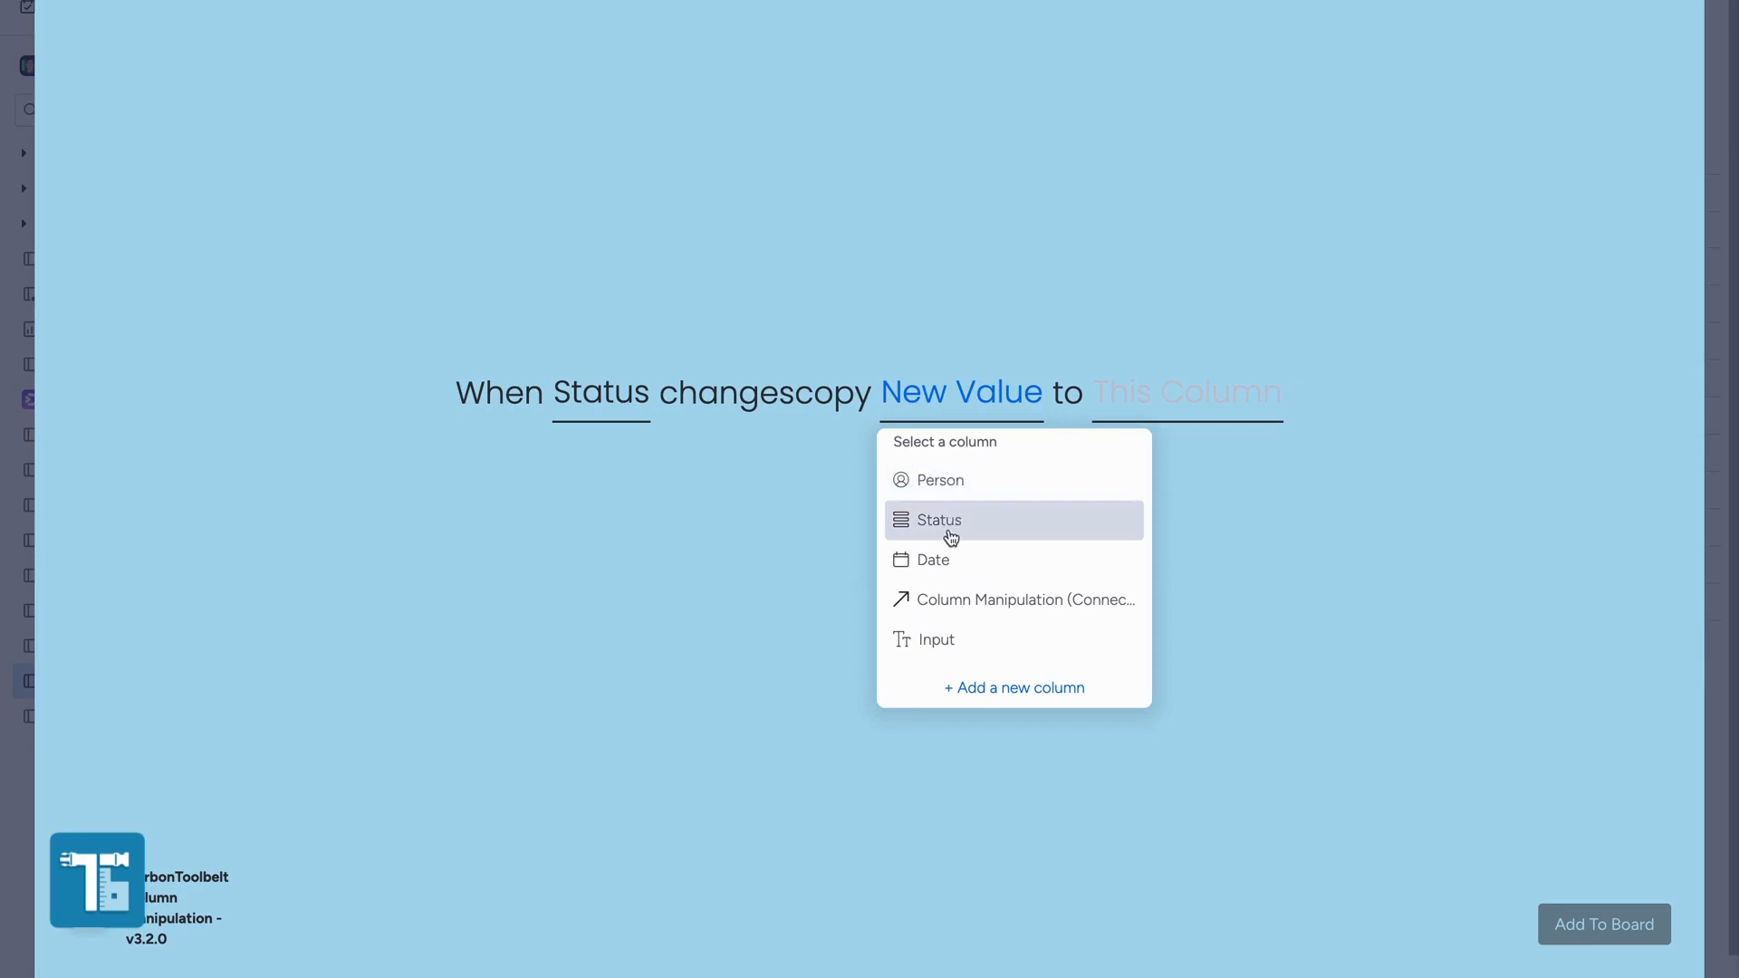
pyautogui.click(933, 561)
pyautogui.click(1157, 416)
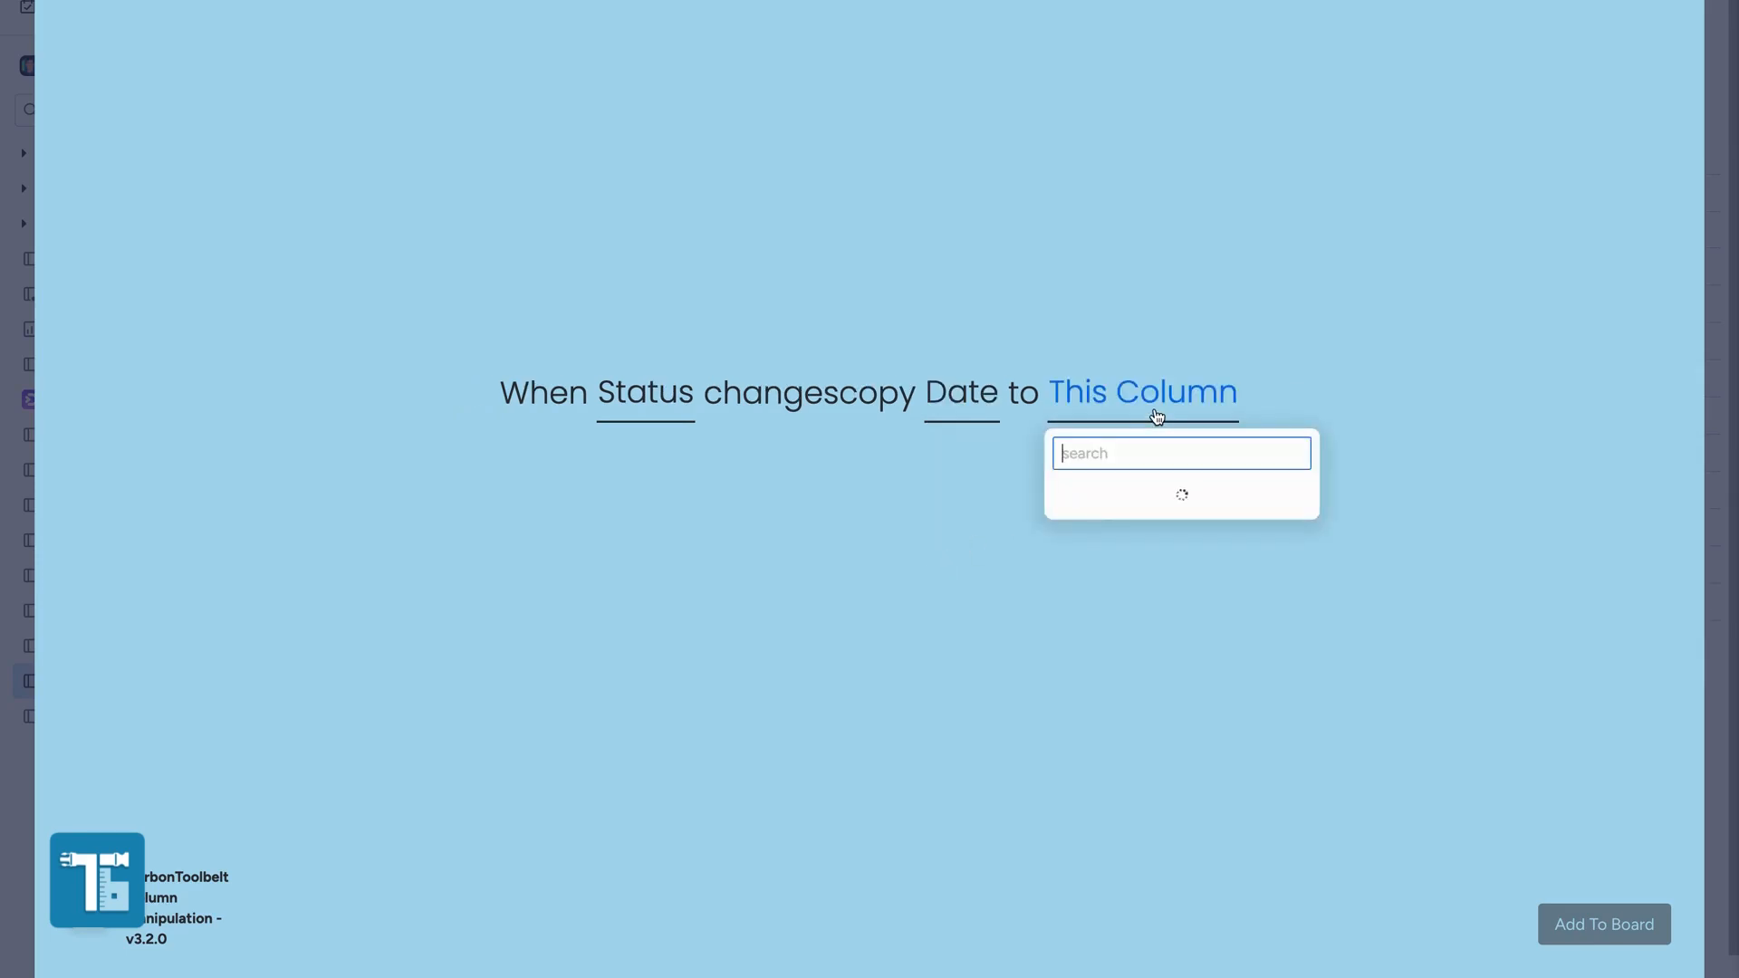
pyautogui.click(1103, 585)
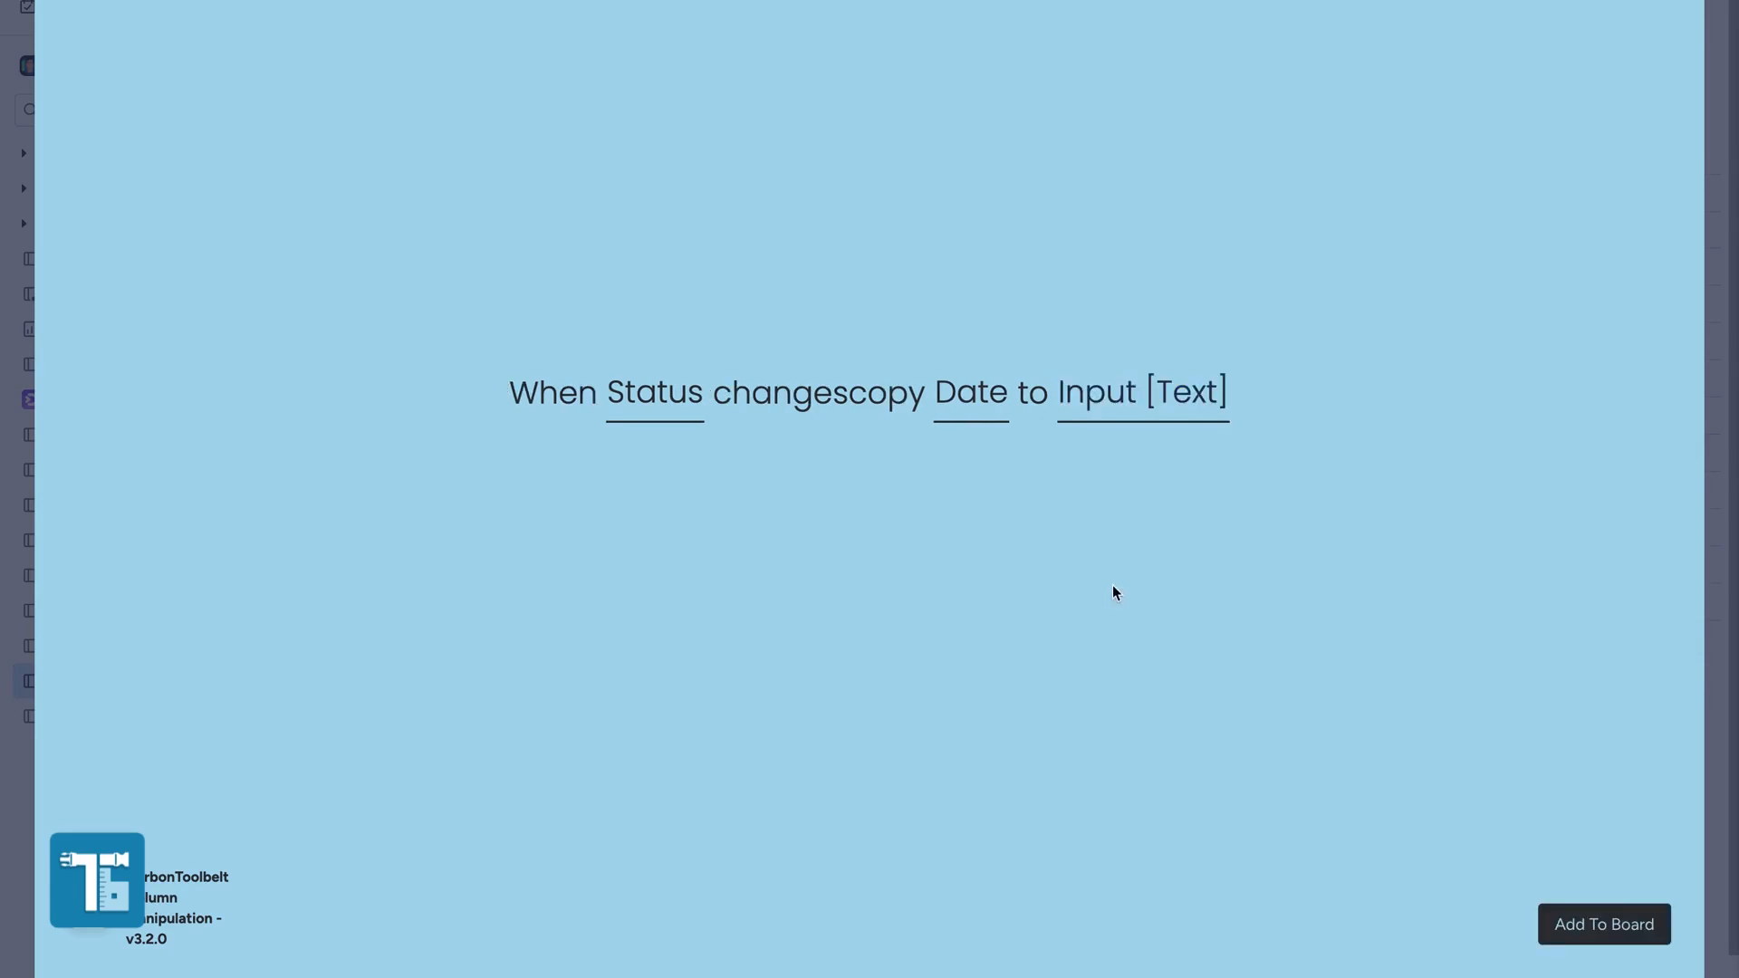
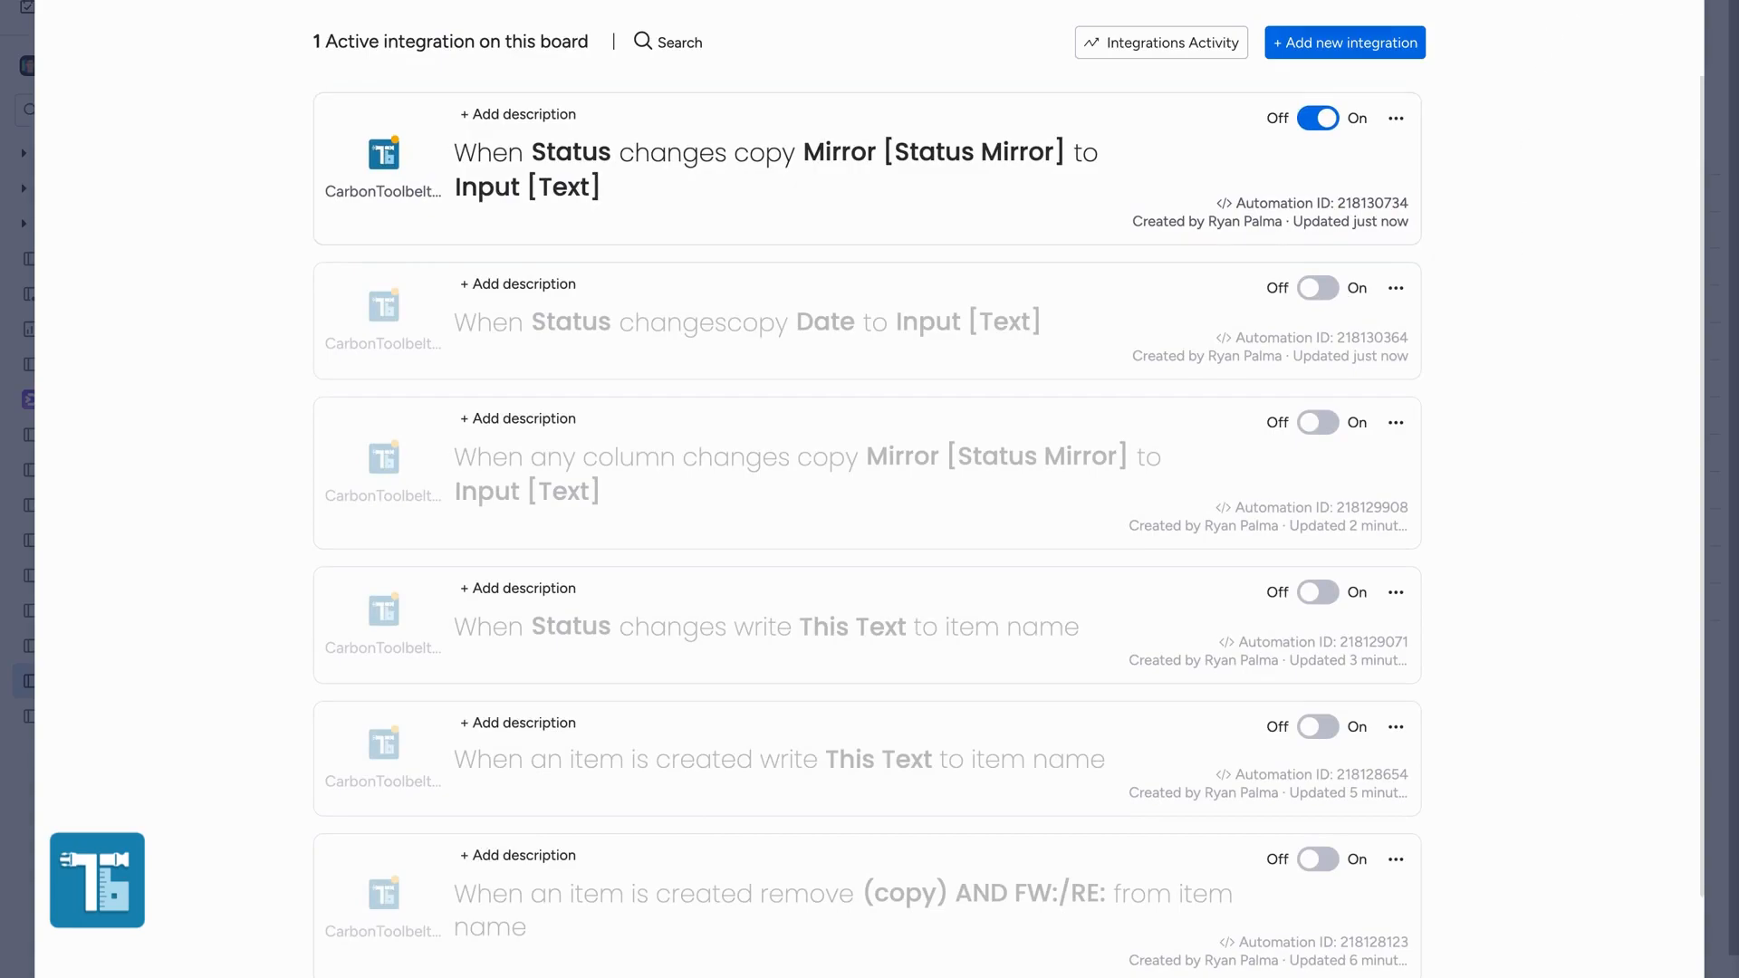
# Return to the board and set the Status of Item 3 to Working on it to test copying its Mirror value to Input.
pyautogui.click(1673, 2)
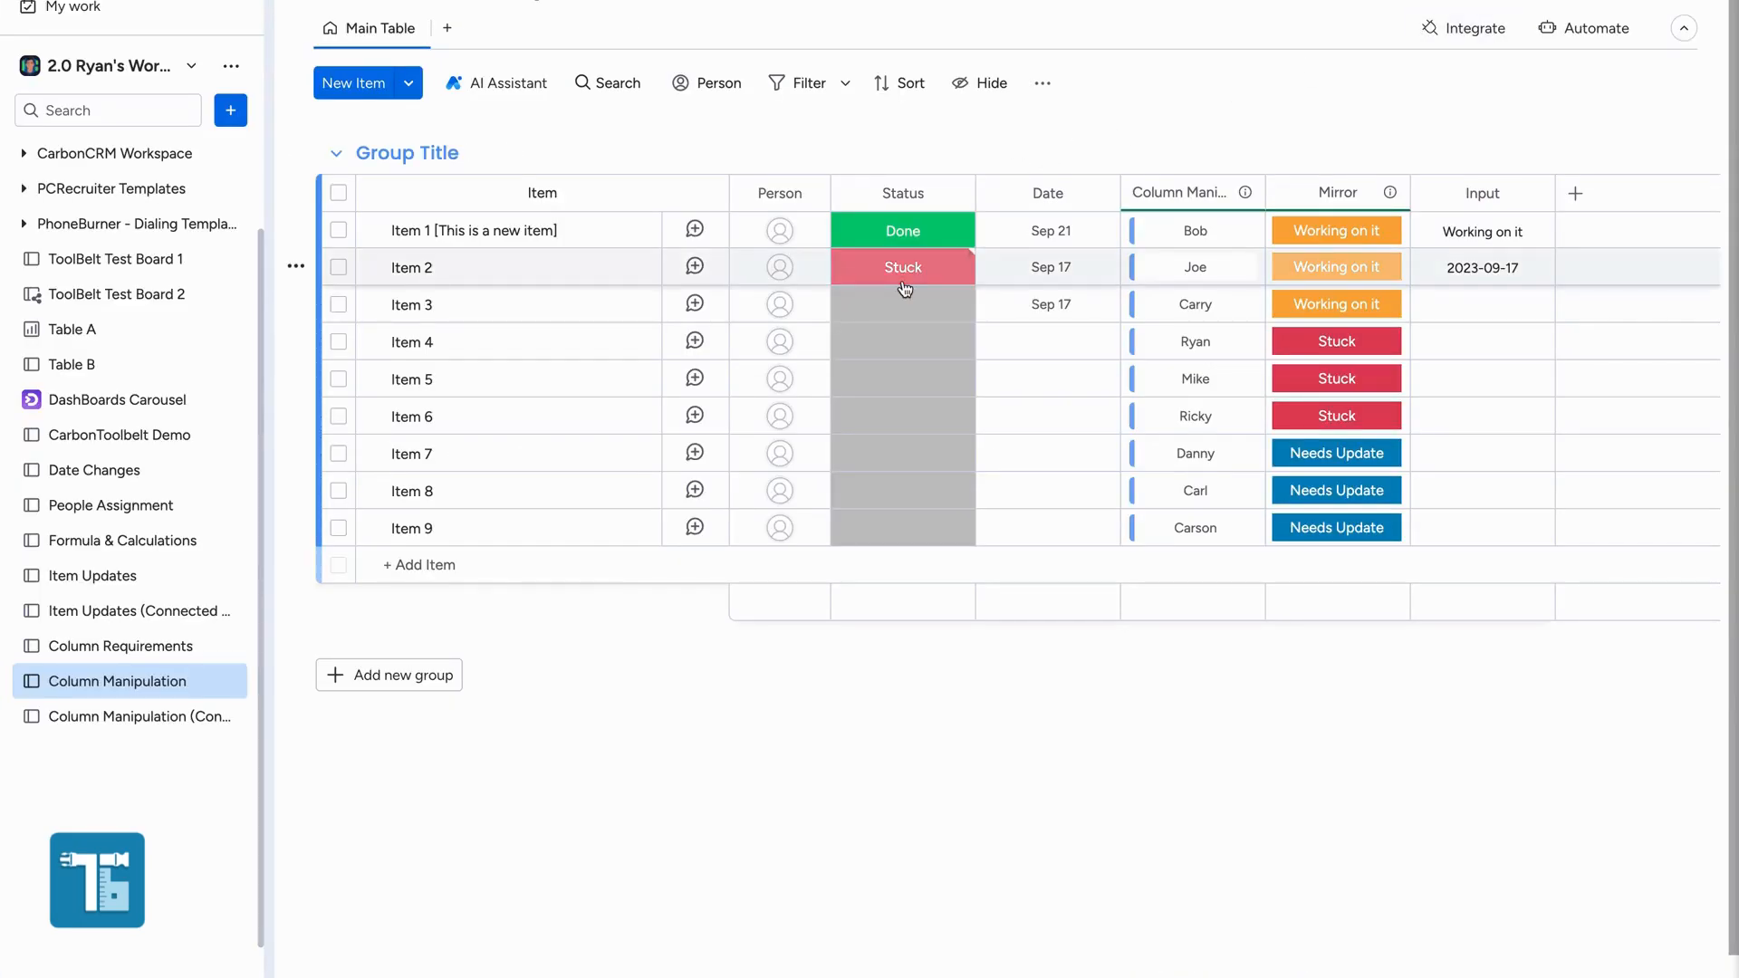
pyautogui.click(885, 315)
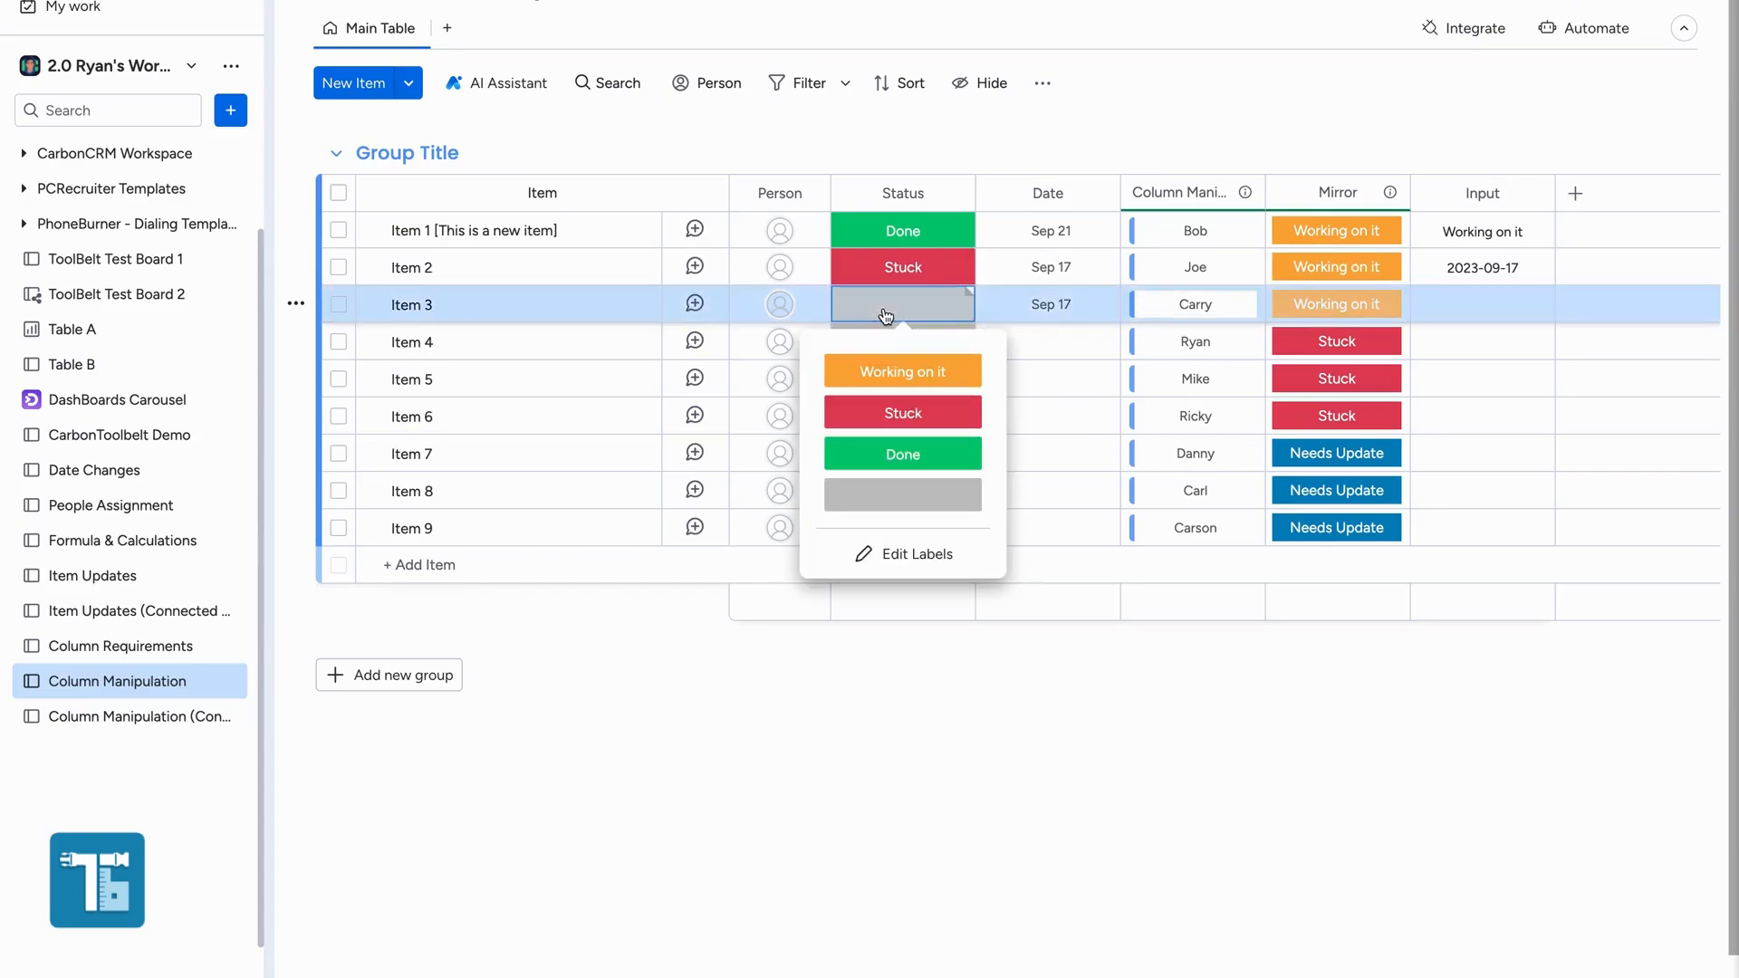
pyautogui.click(902, 372)
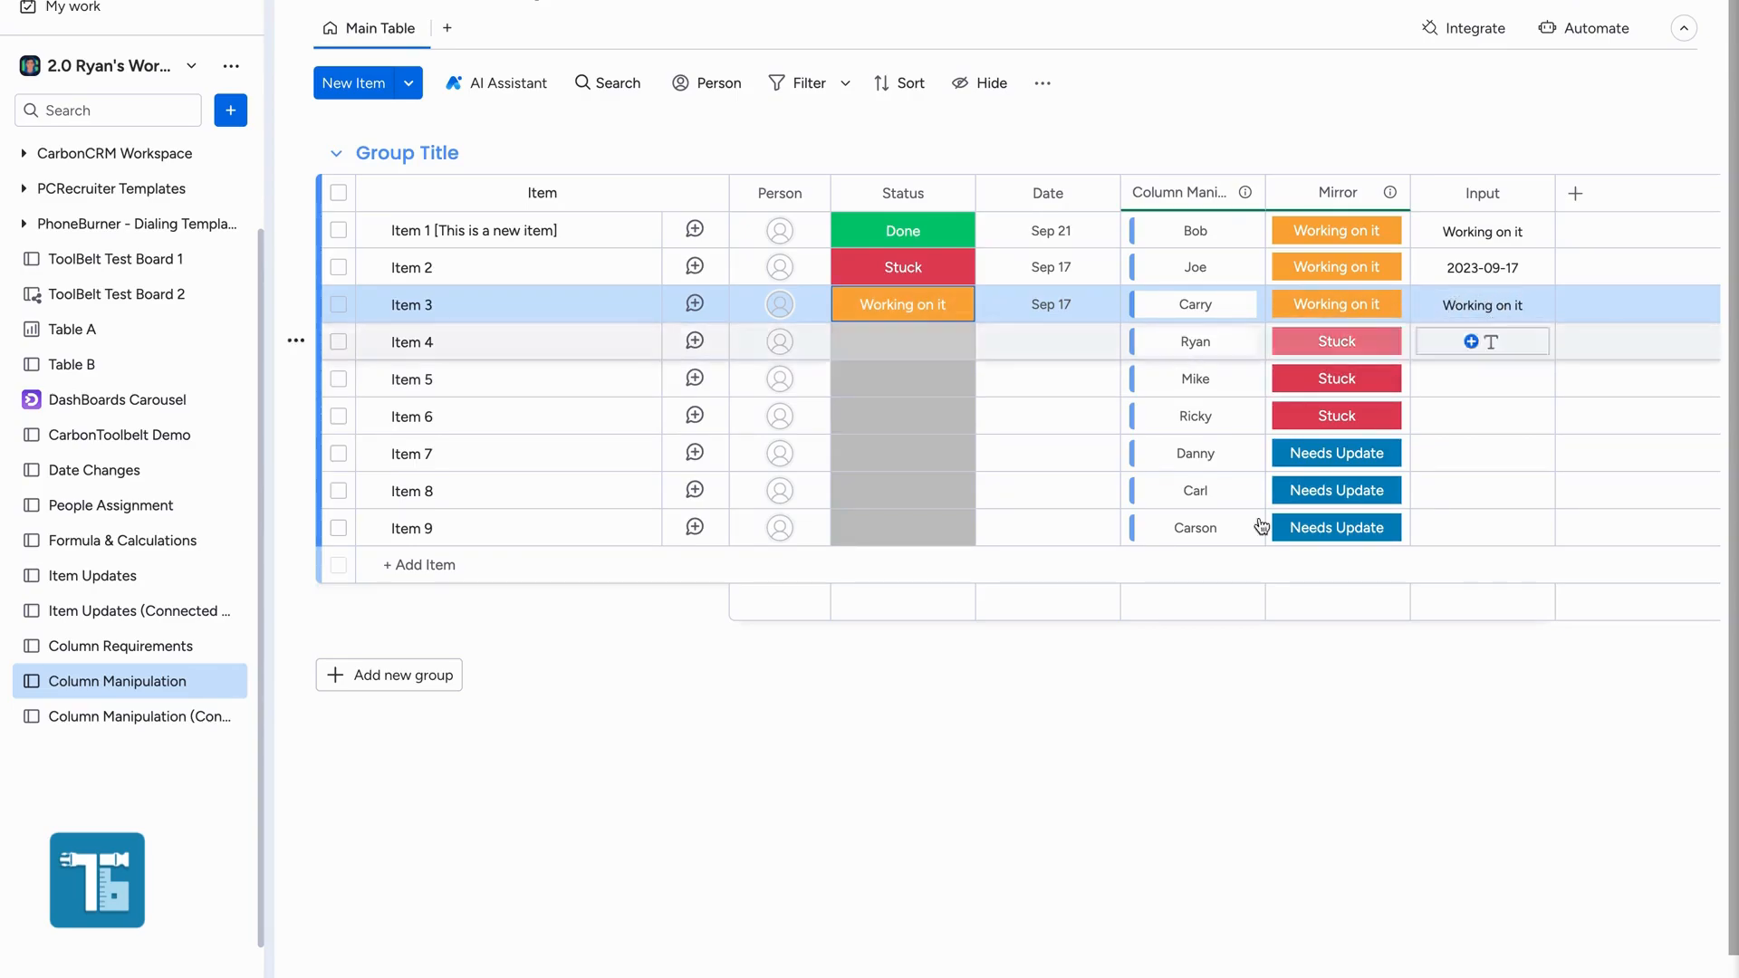
pyautogui.click(1129, 736)
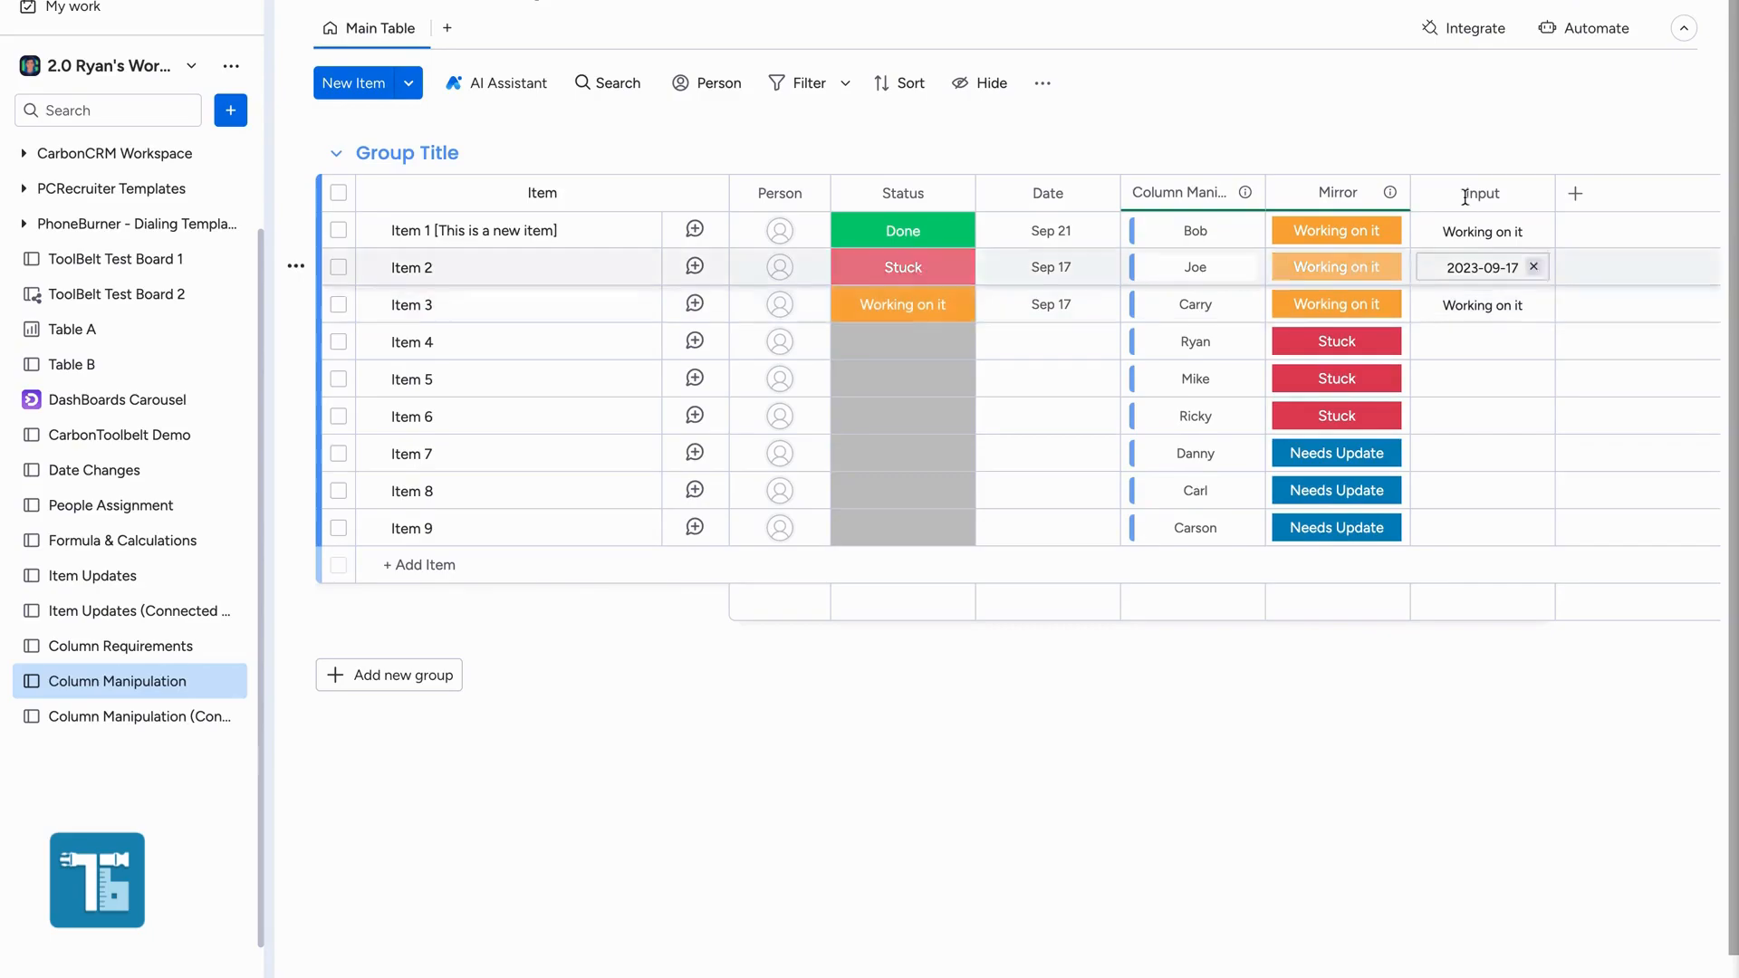
# Turn off the Status-triggered Mirror copy integration and reopen the CarbonToolbelt Column Manipulation - v3.2.0 recipes with the search "Column manip".
pyautogui.click(1471, 29)
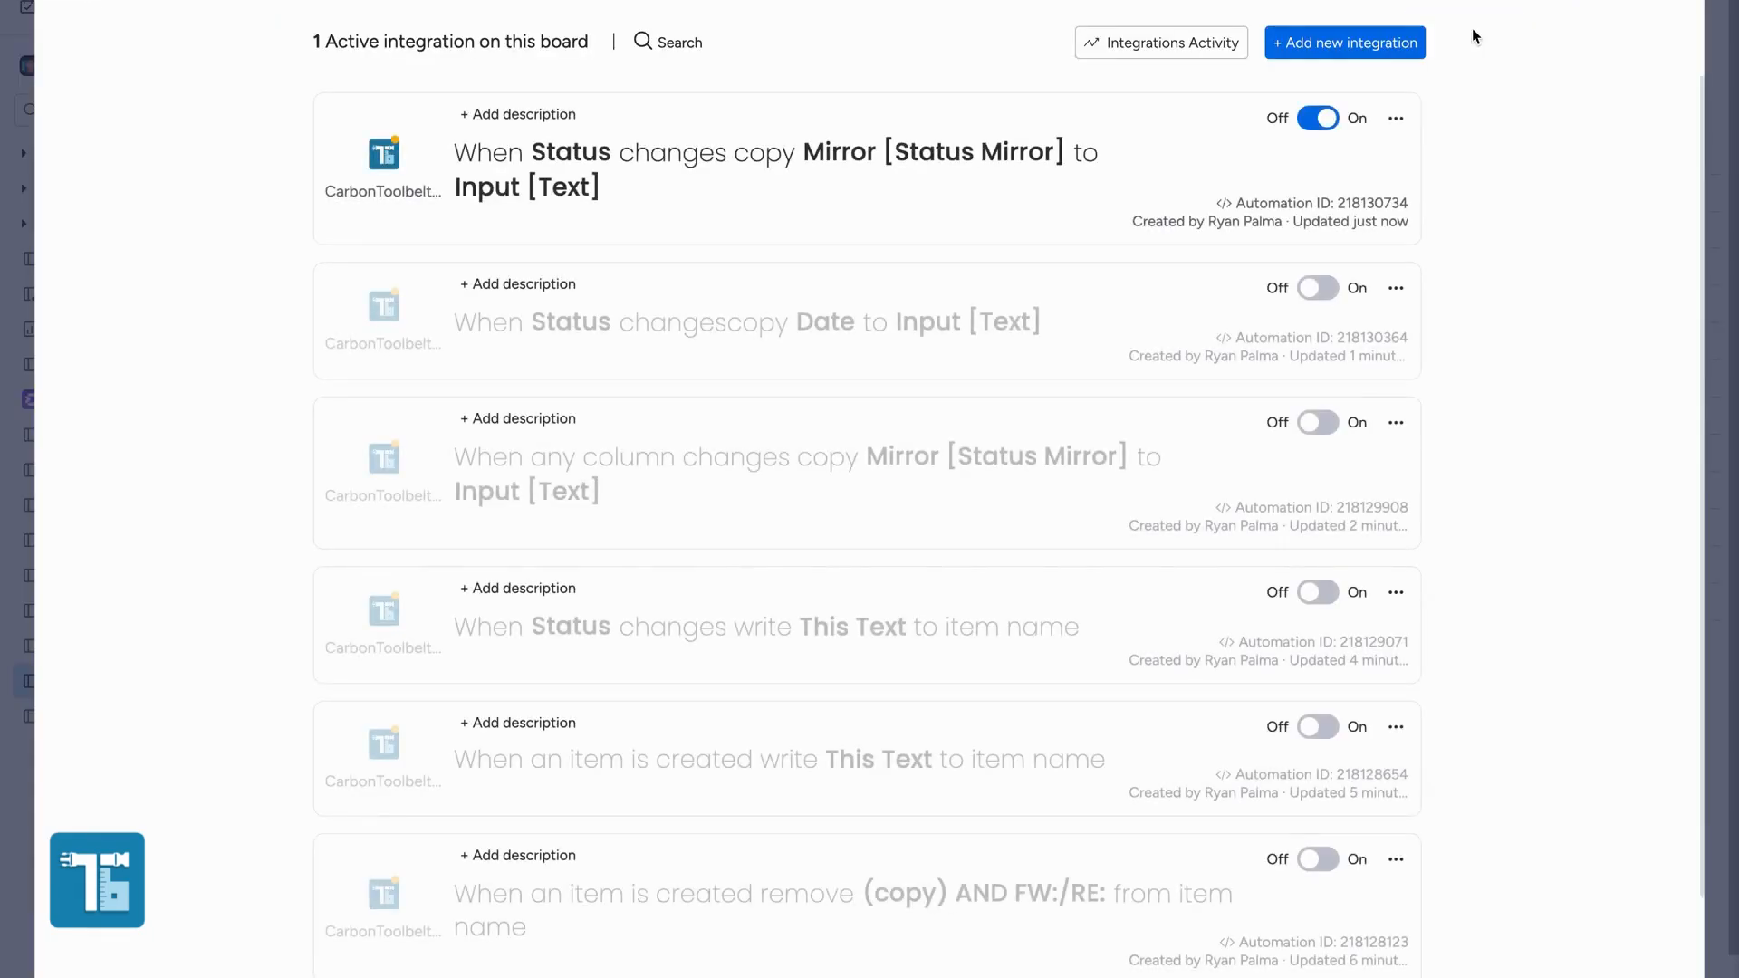
pyautogui.click(1318, 116)
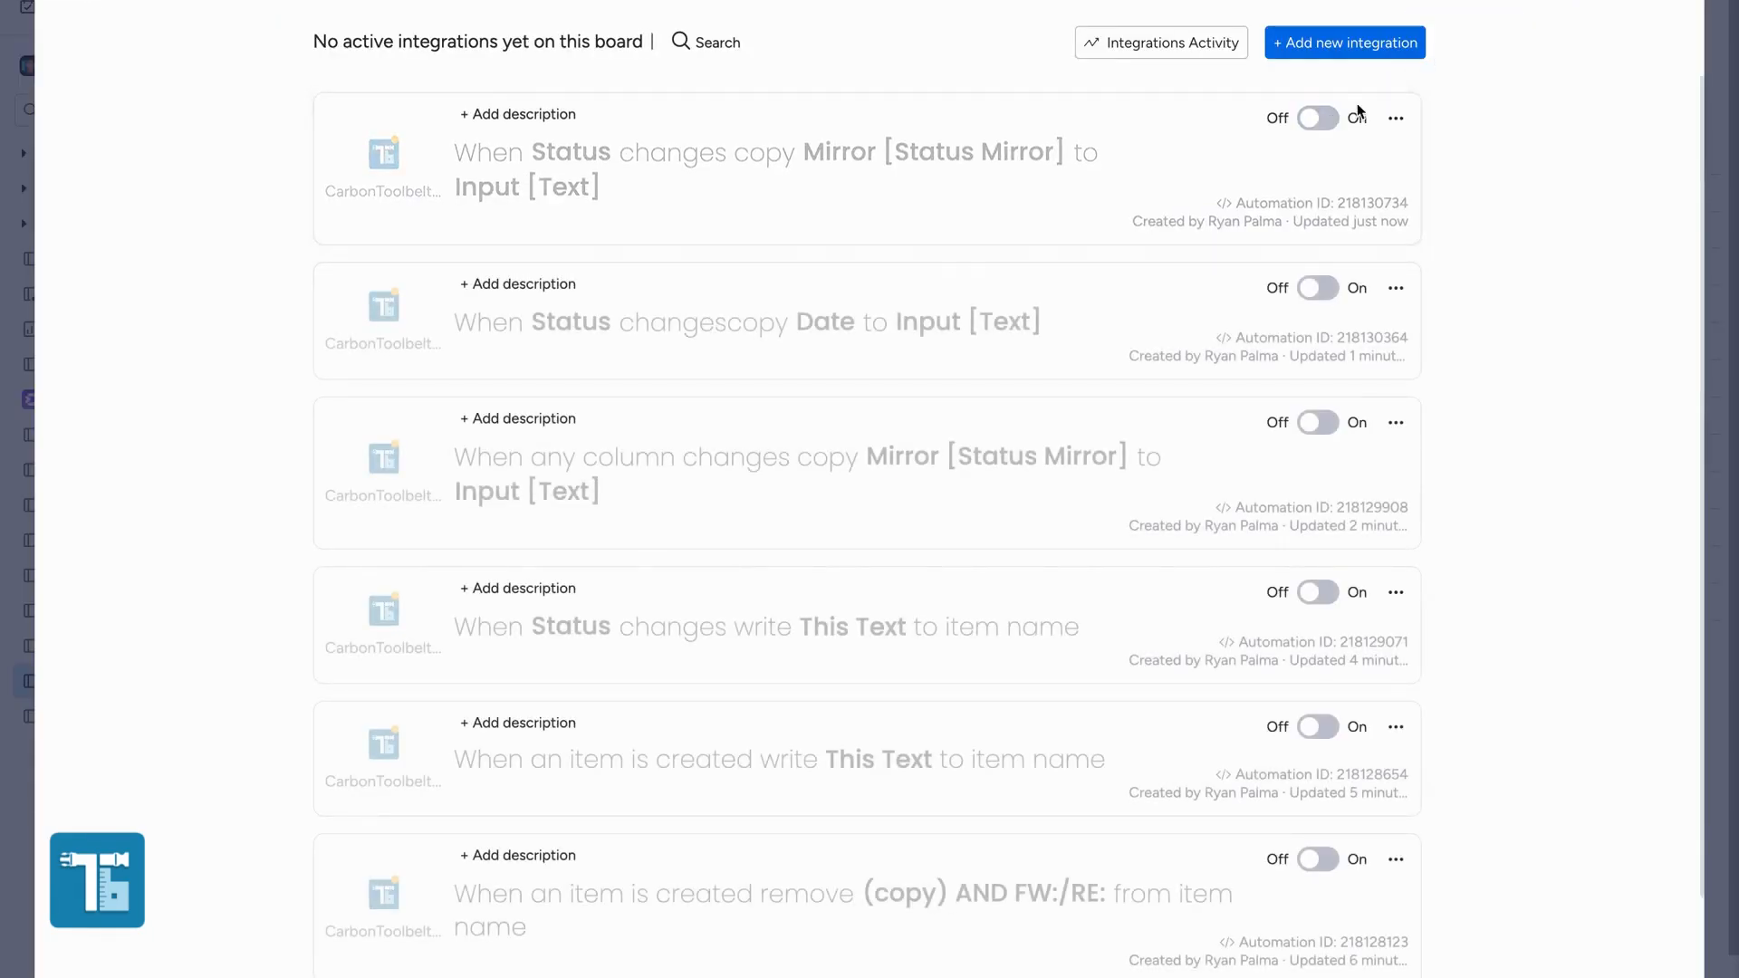
pyautogui.click(1374, 51)
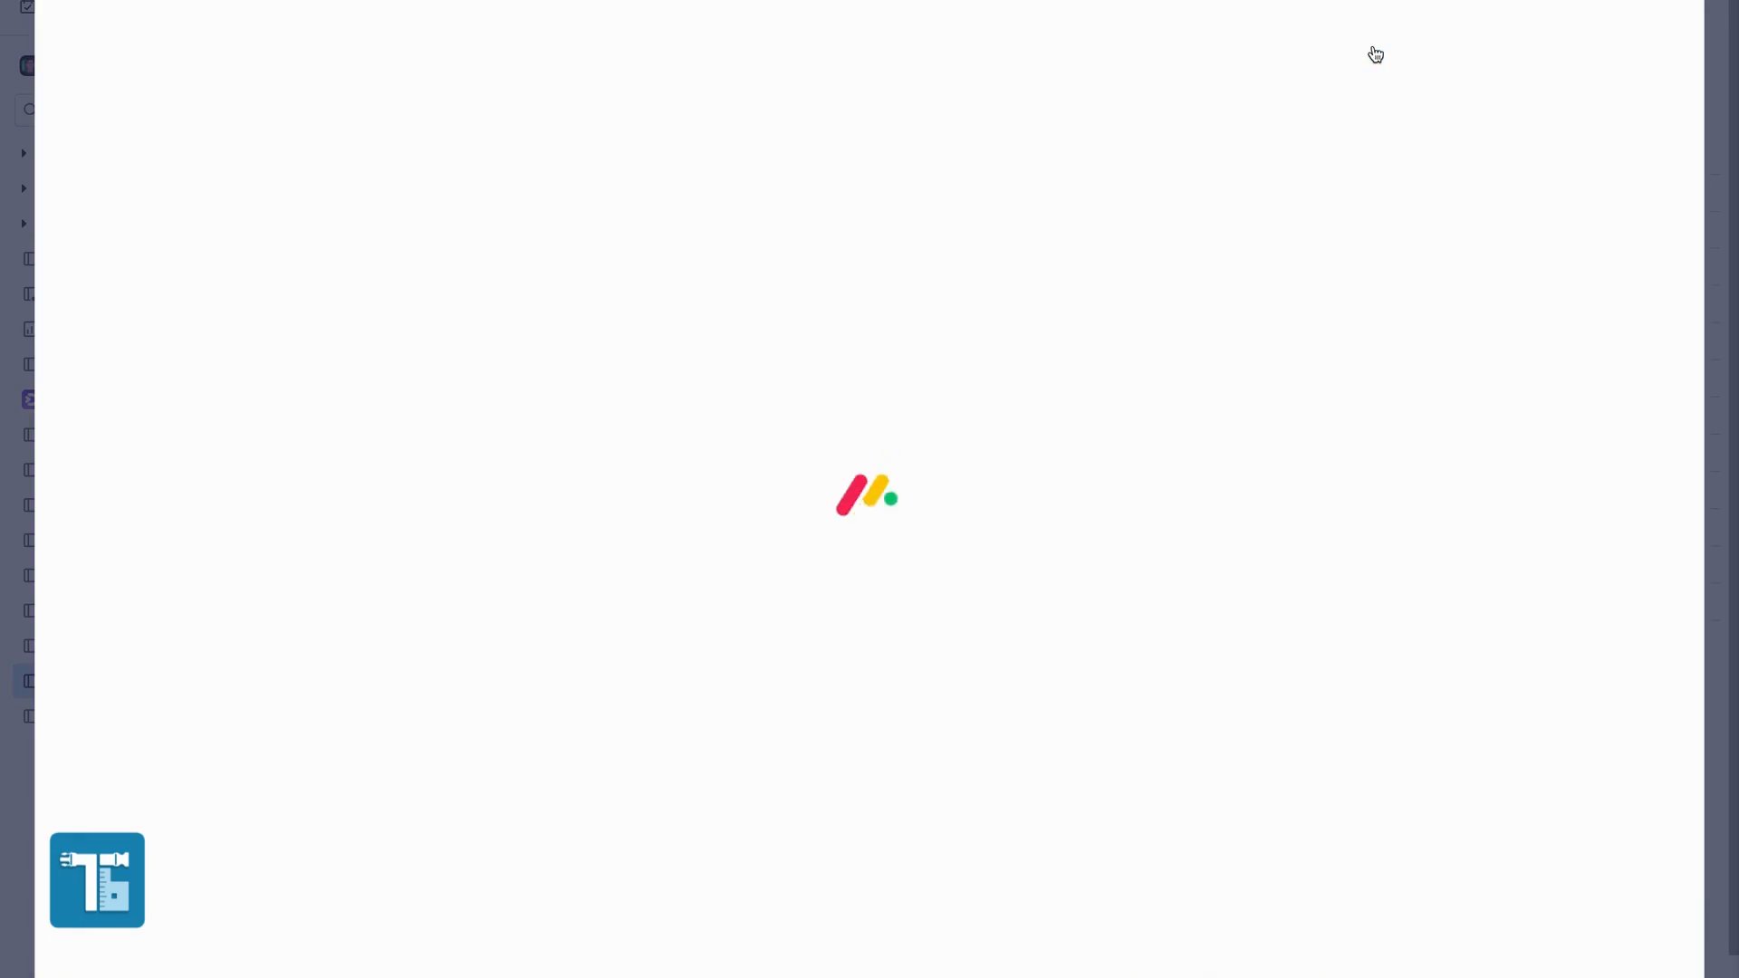
pyautogui.write('Column manip')
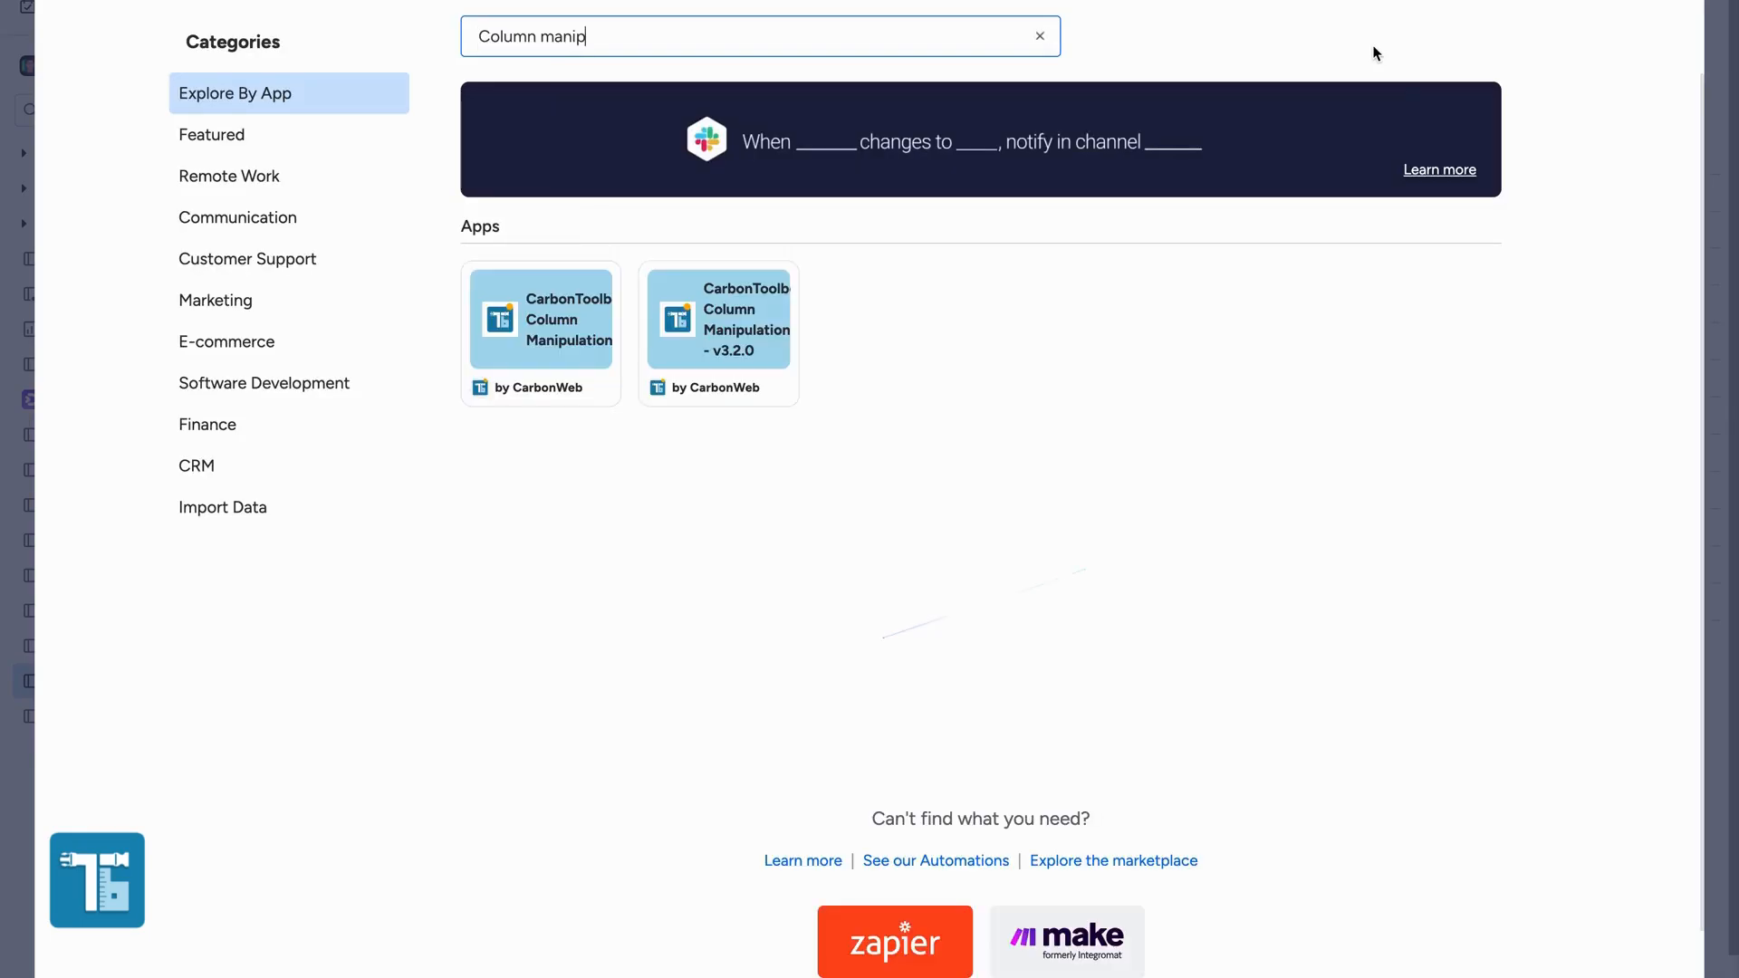
pyautogui.click(715, 322)
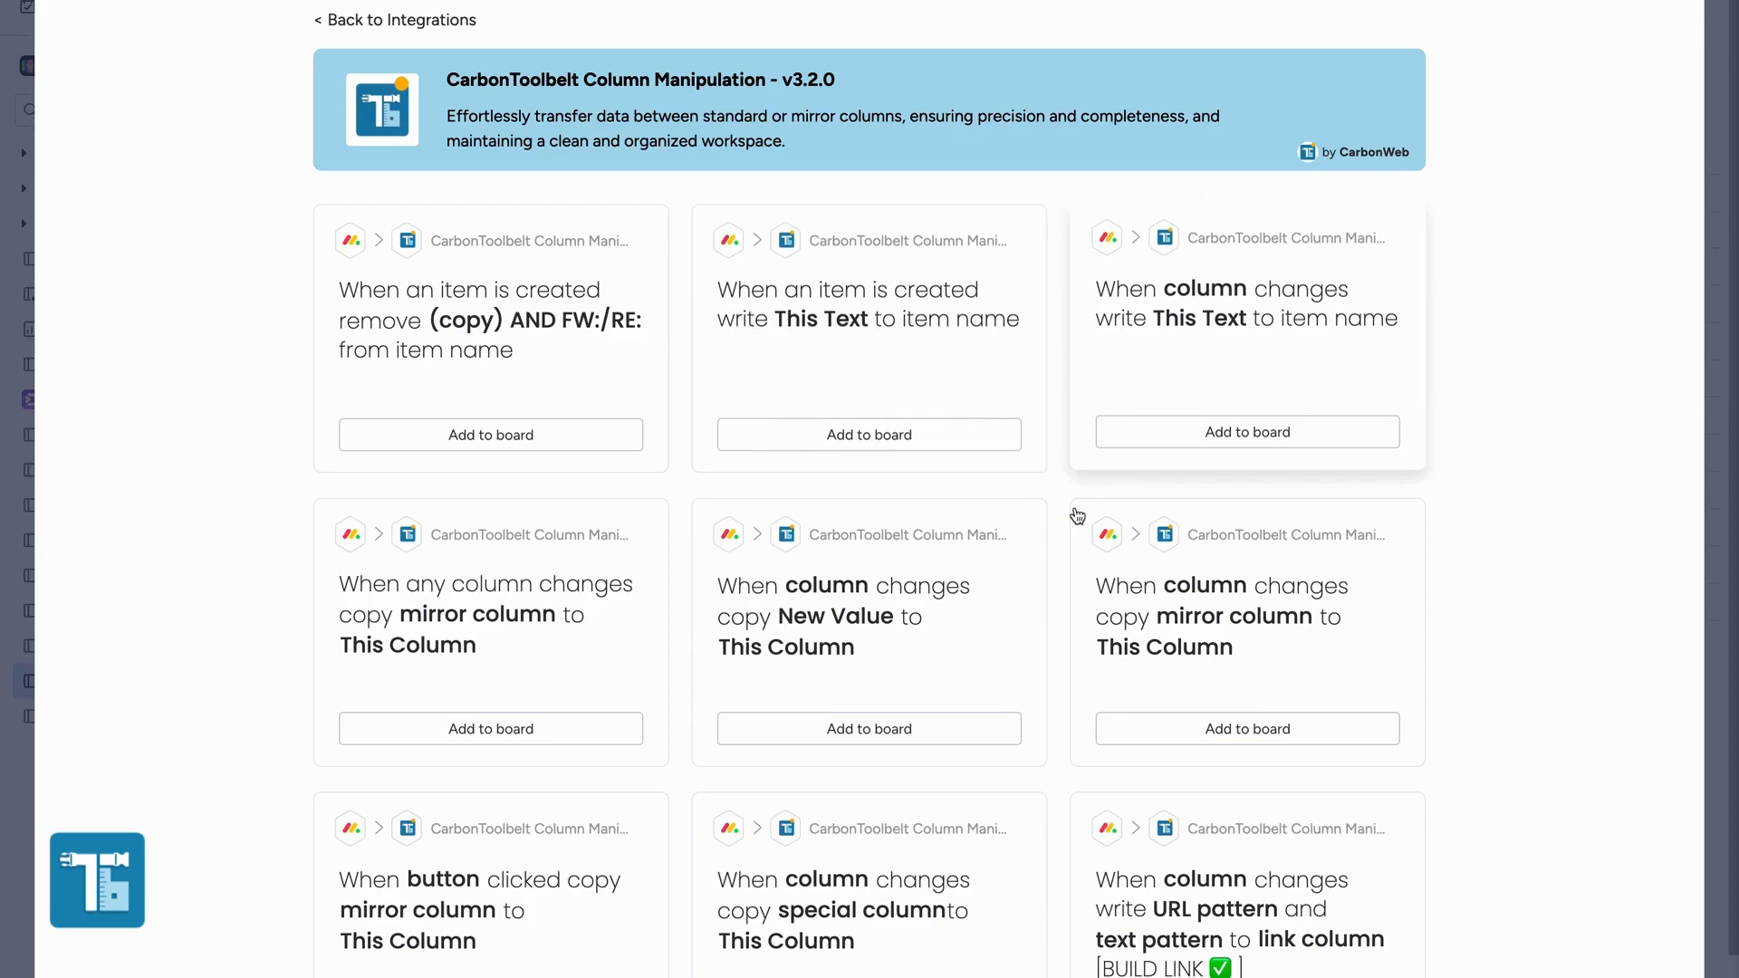
# Start the recipe that copies a mirror column when a button is clicked, and add a new Button column for its trigger.
pyautogui.scroll(-1, 1077, 516)
pyautogui.scroll(-1, 1077, 516)
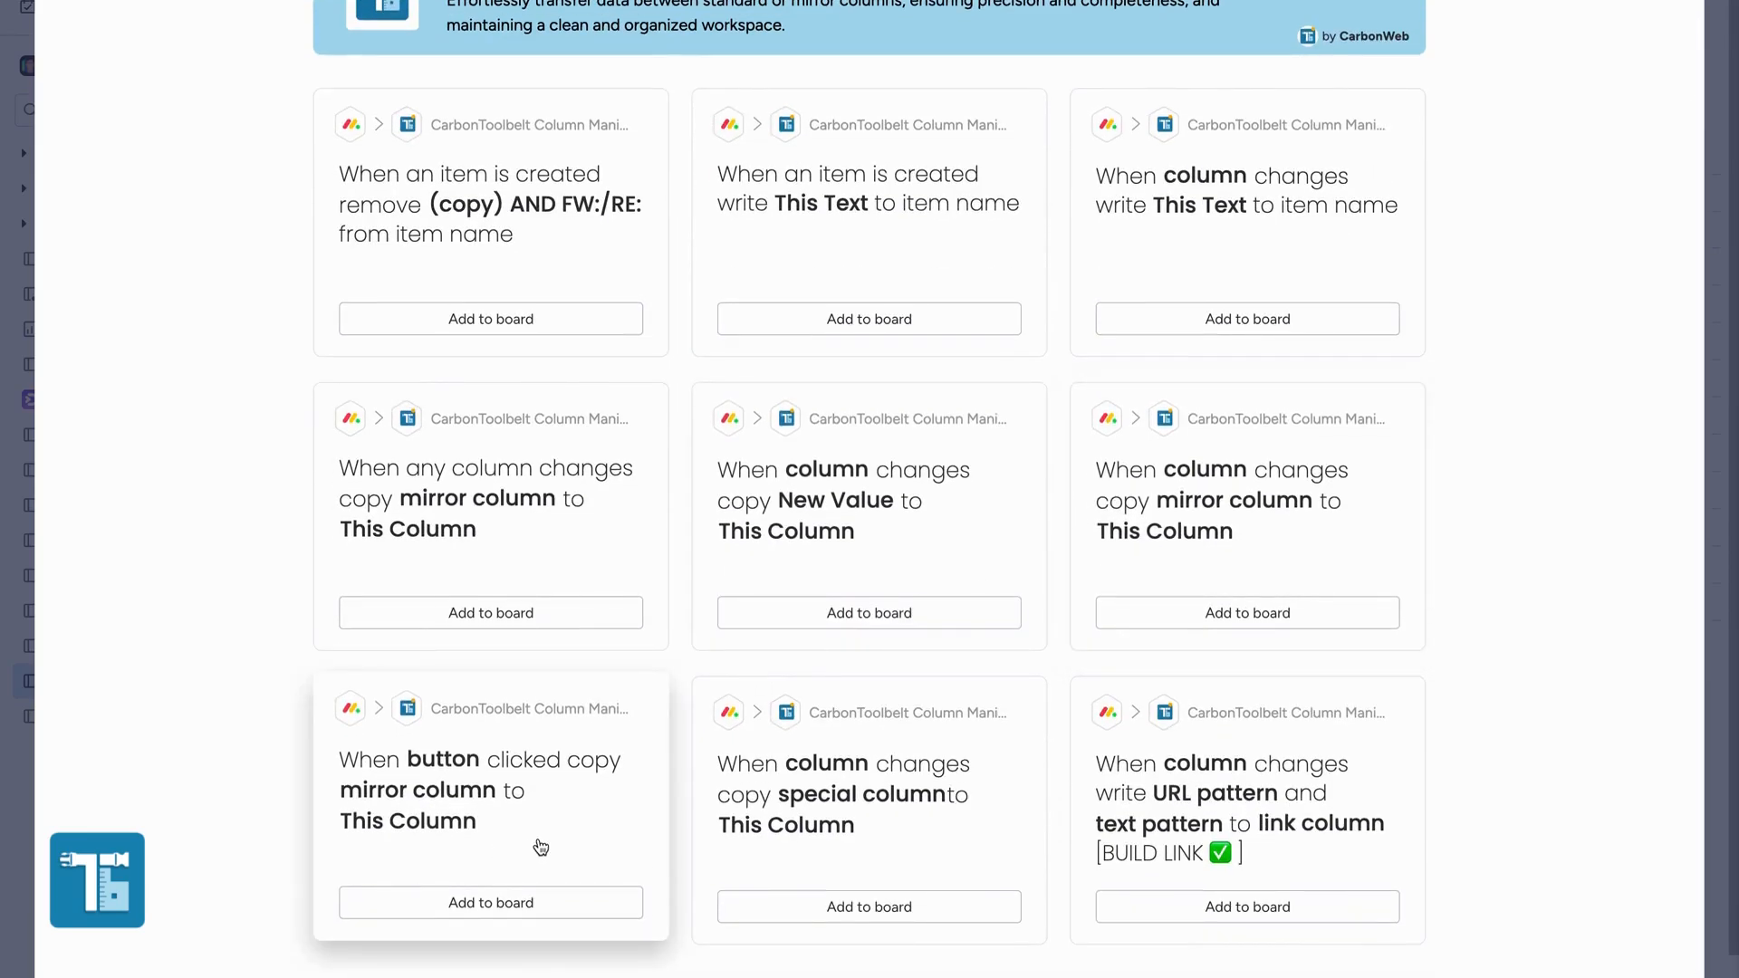
pyautogui.click(500, 902)
pyautogui.click(598, 404)
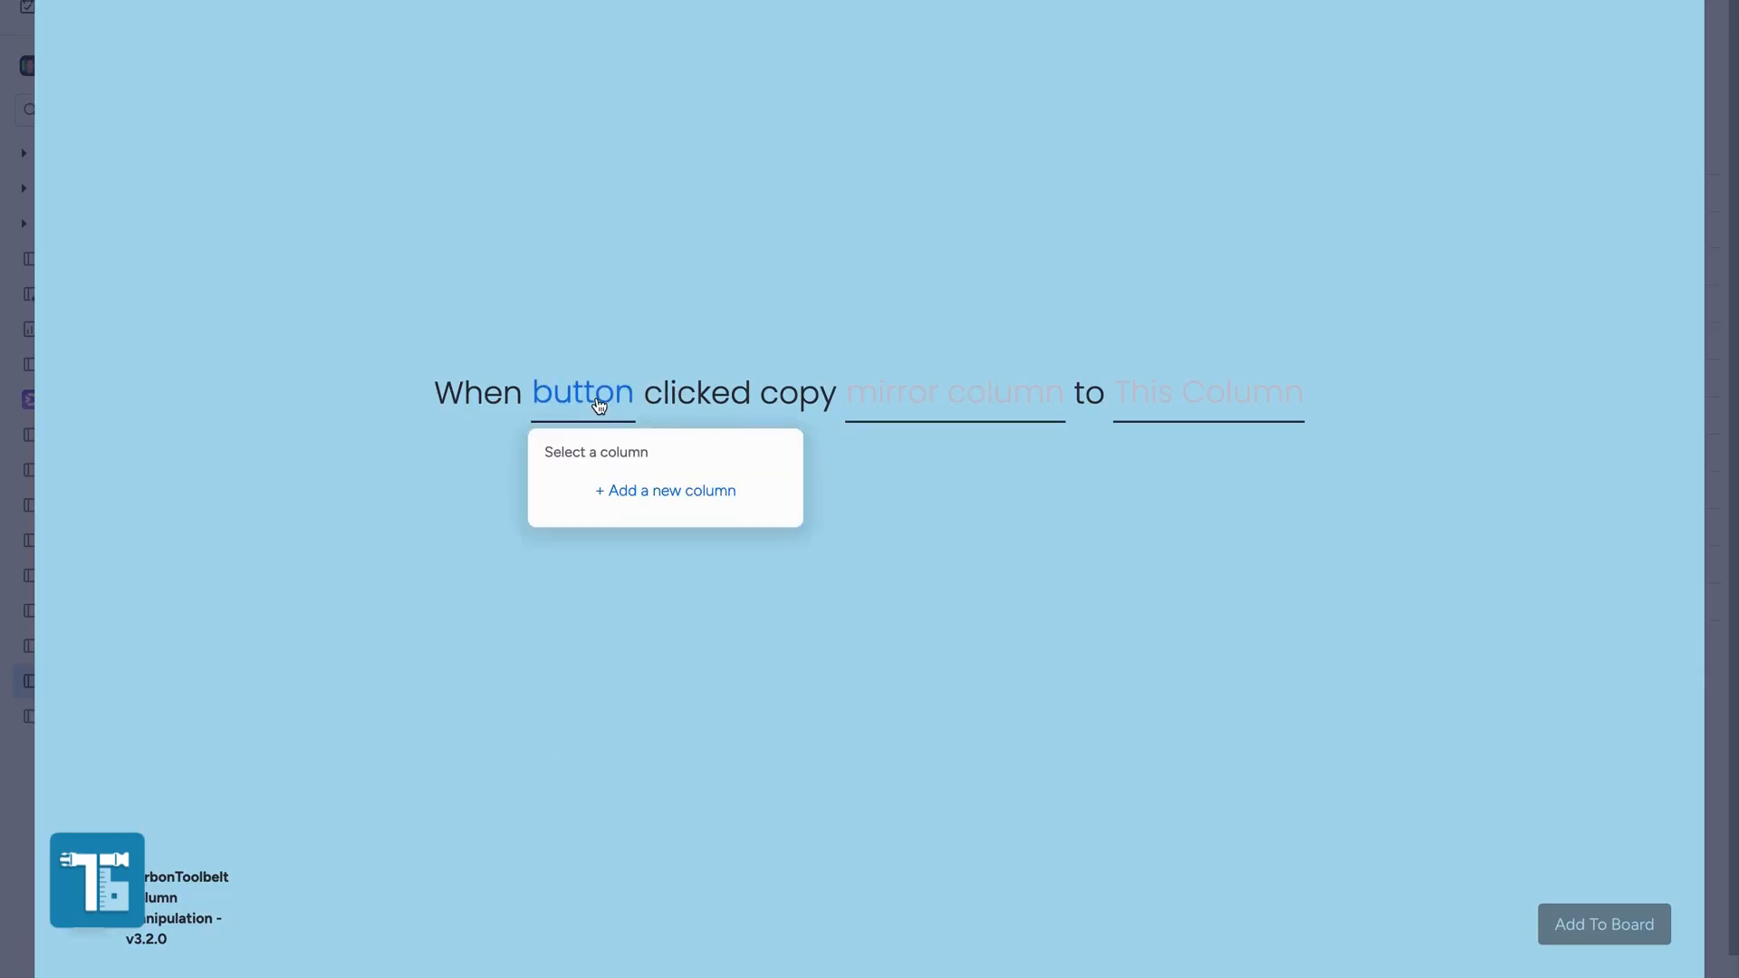
pyautogui.click(637, 494)
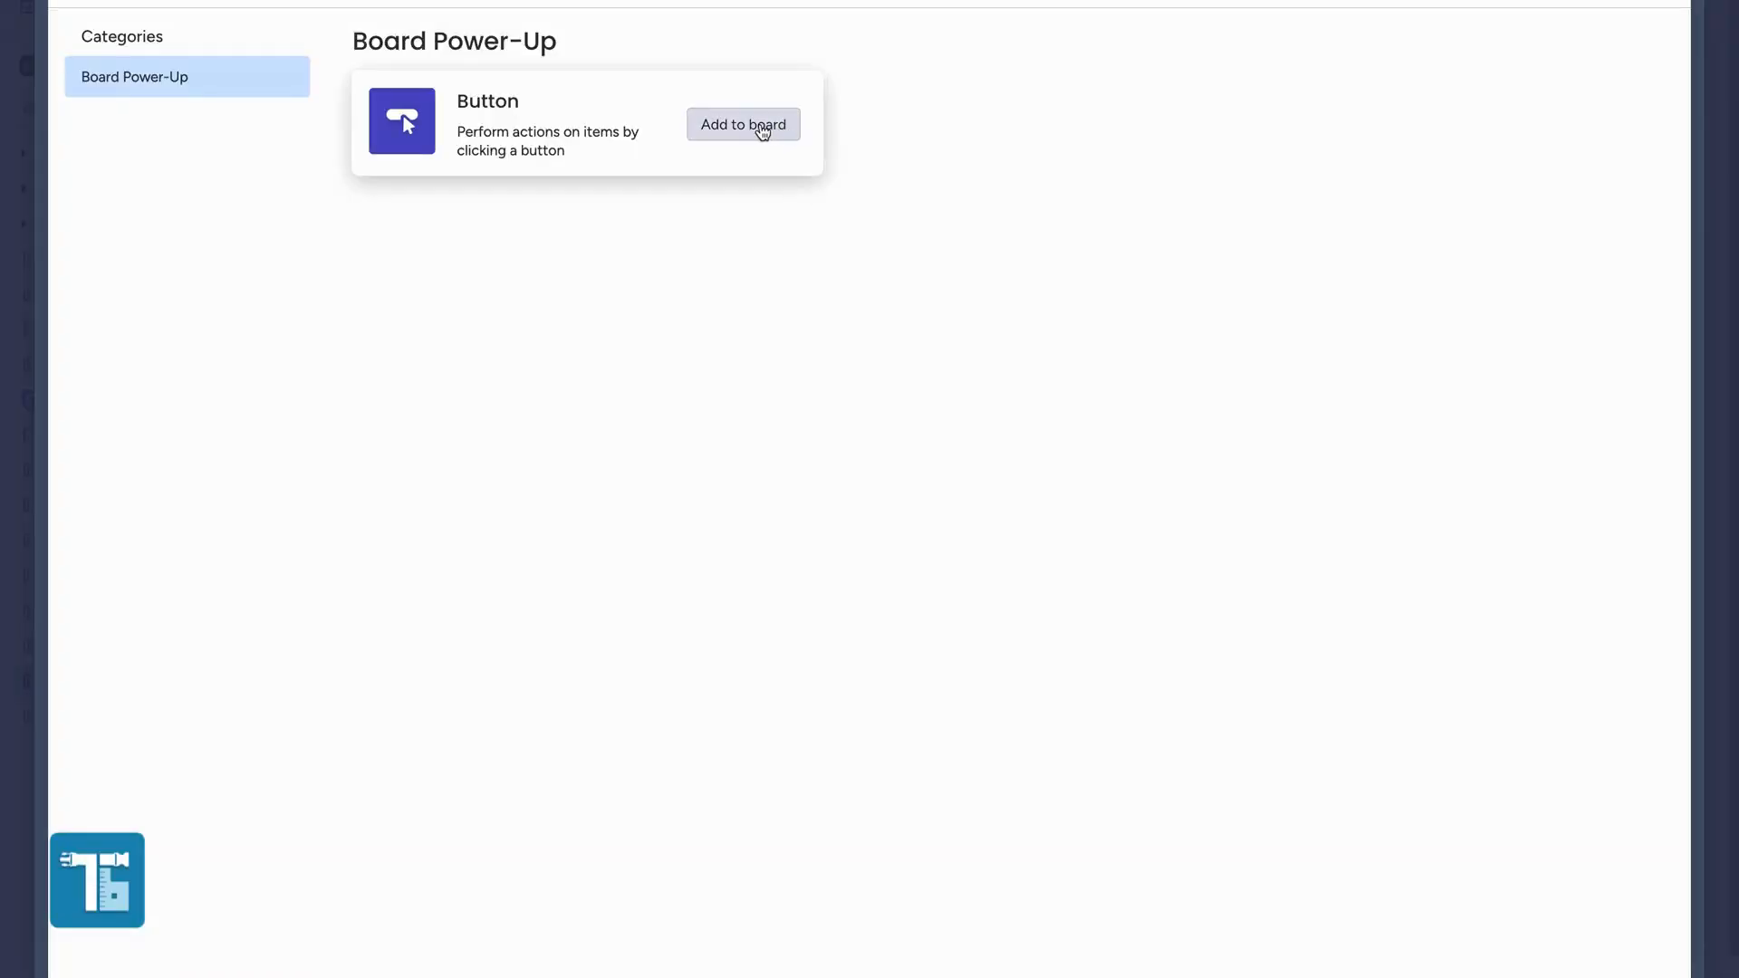
pyautogui.click(759, 124)
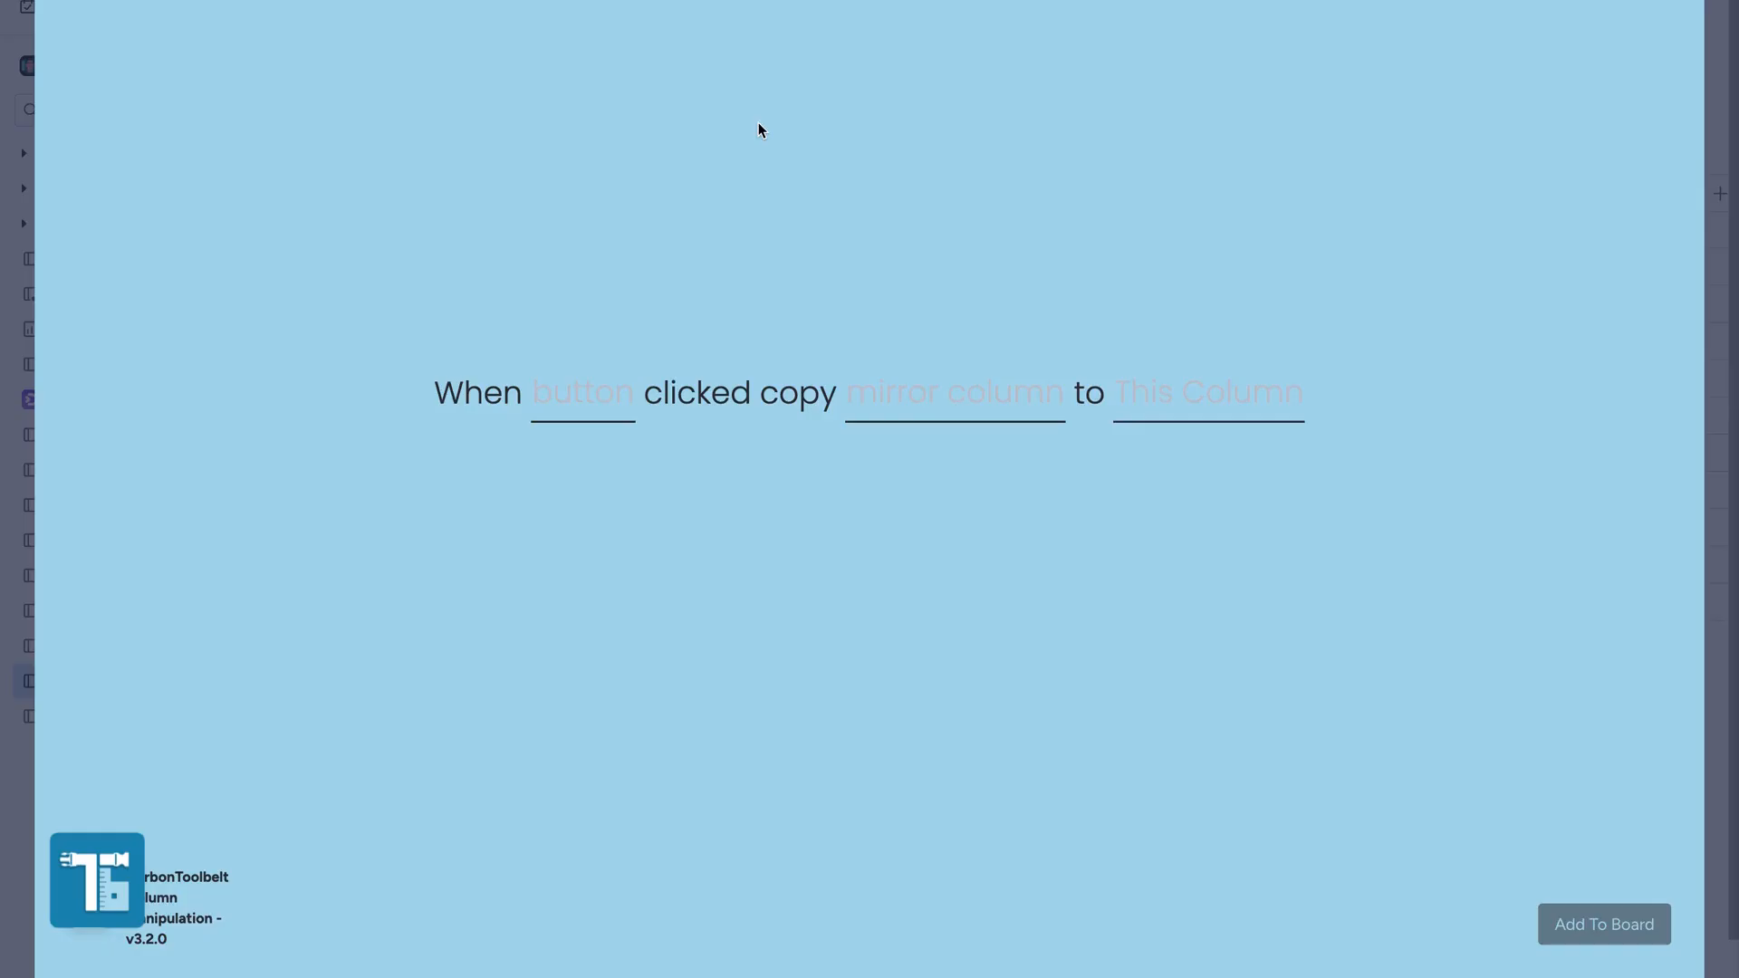
# Set the recipe to copy Mirror [Status Mirror] to Input [Text] when Button is clicked, and add it to the board.
pyautogui.click(584, 402)
pyautogui.click(597, 487)
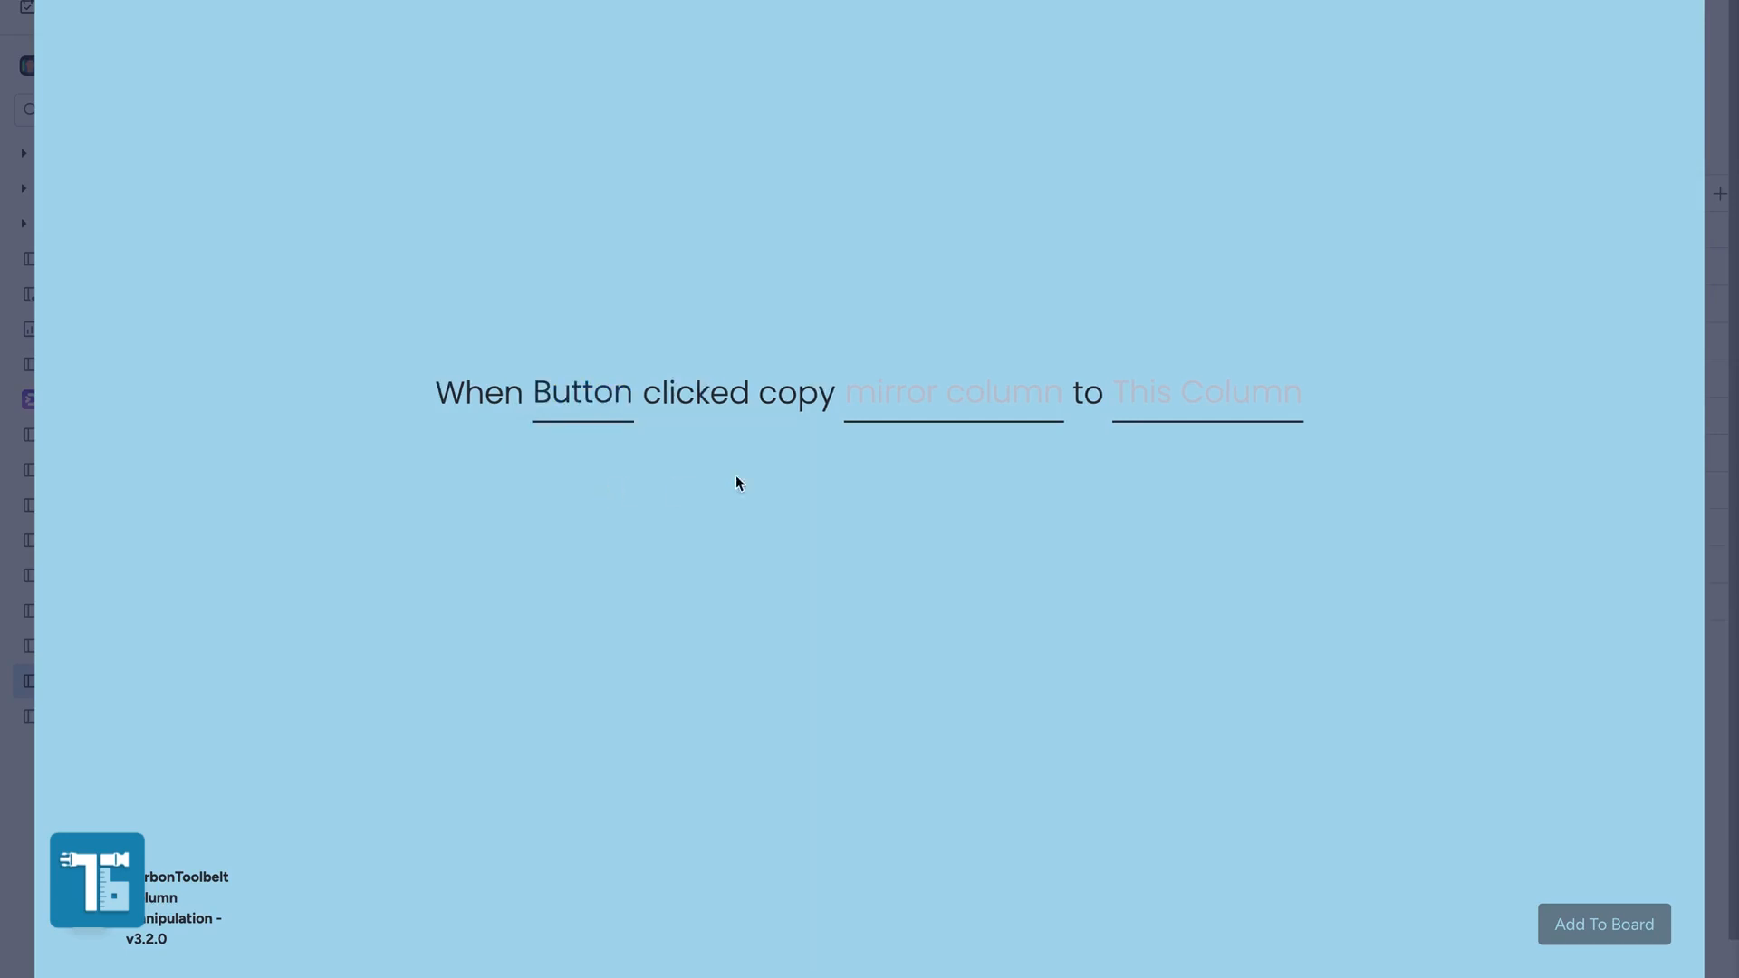
pyautogui.click(960, 406)
pyautogui.click(947, 494)
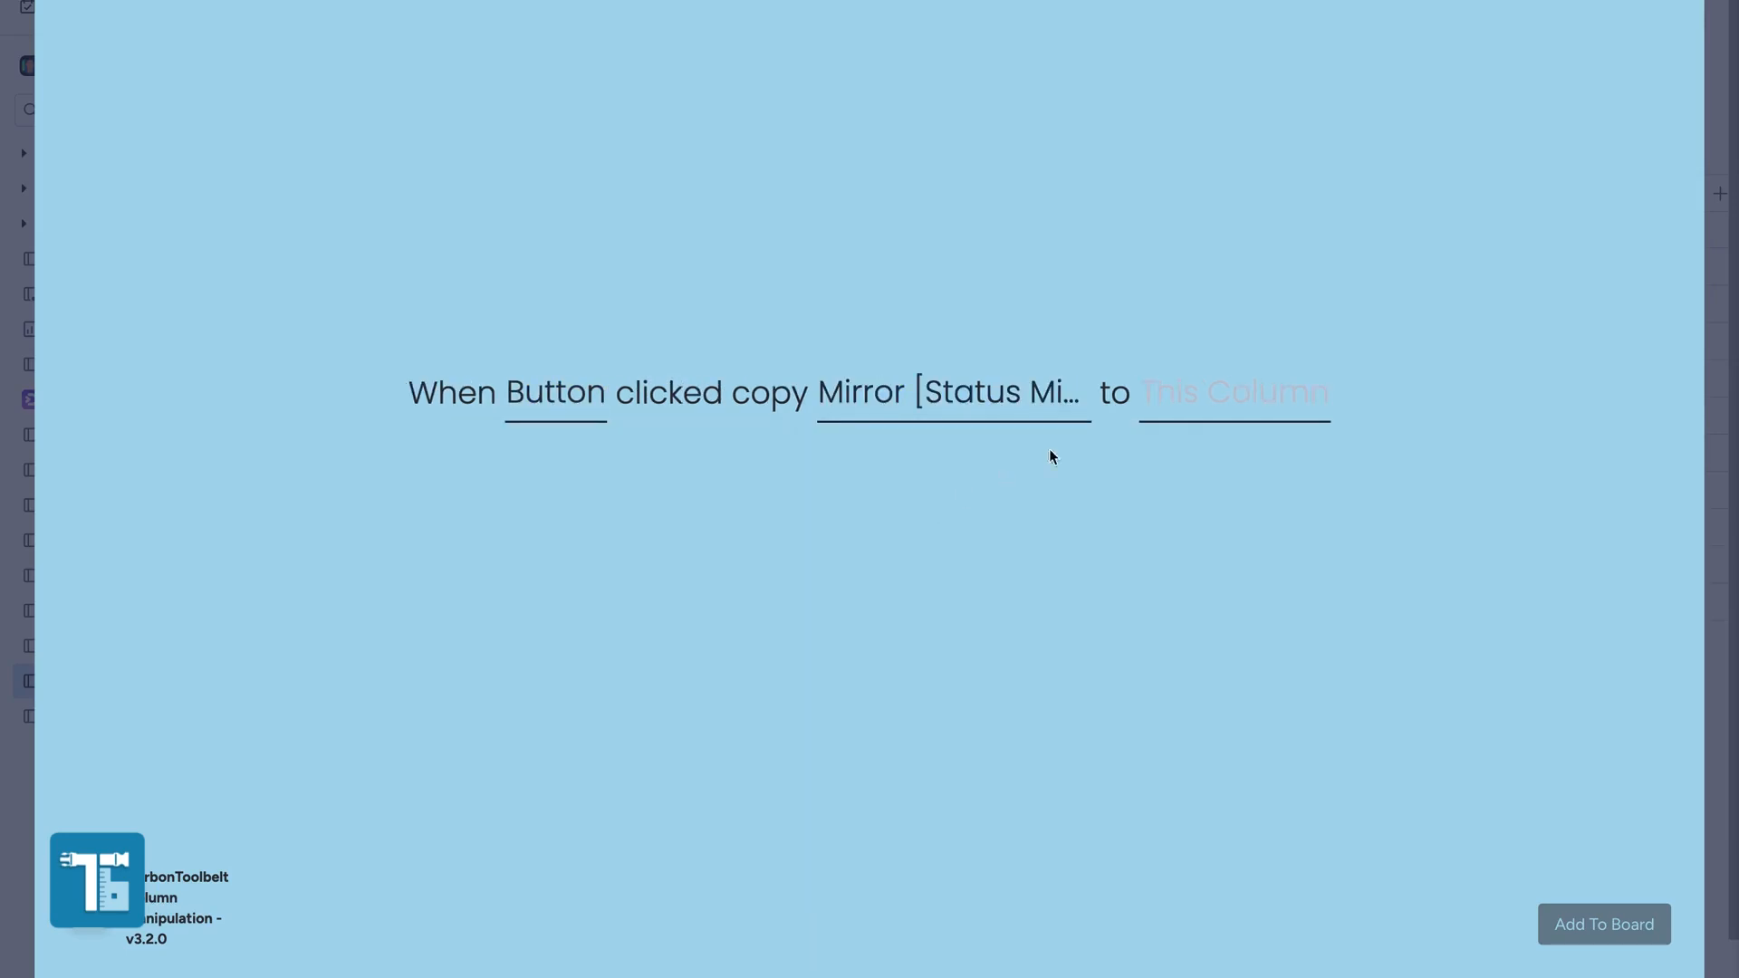
pyautogui.click(1263, 405)
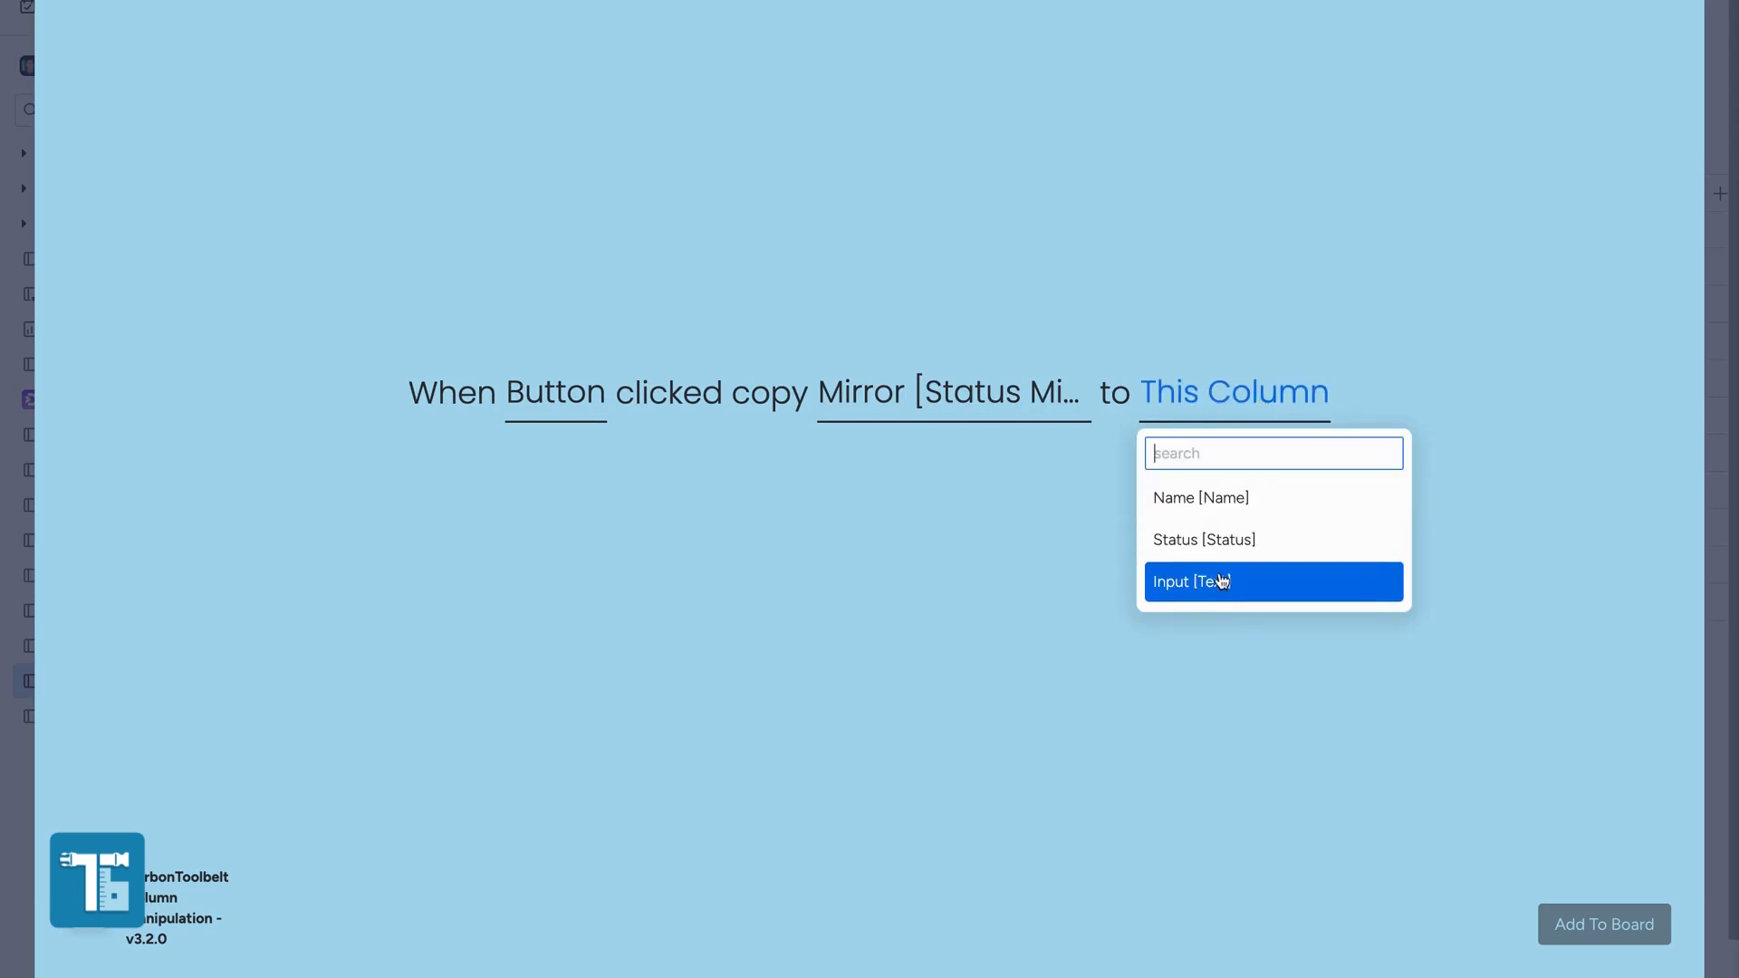
pyautogui.click(1218, 584)
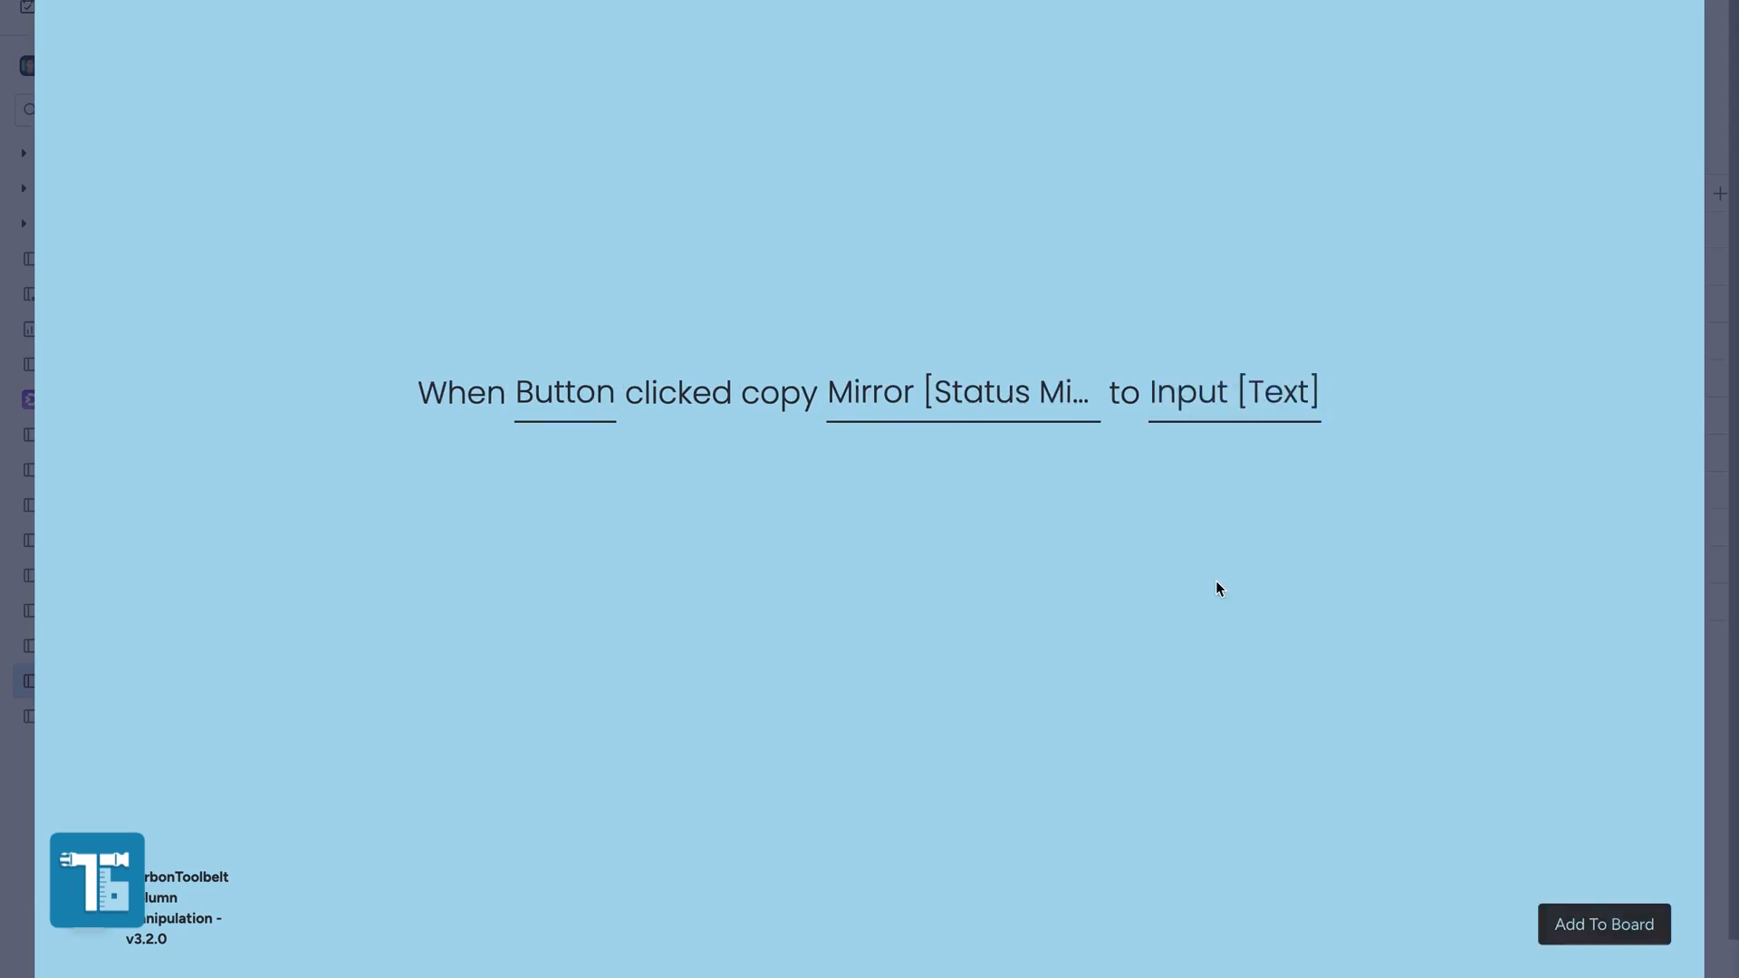
pyautogui.click(1575, 920)
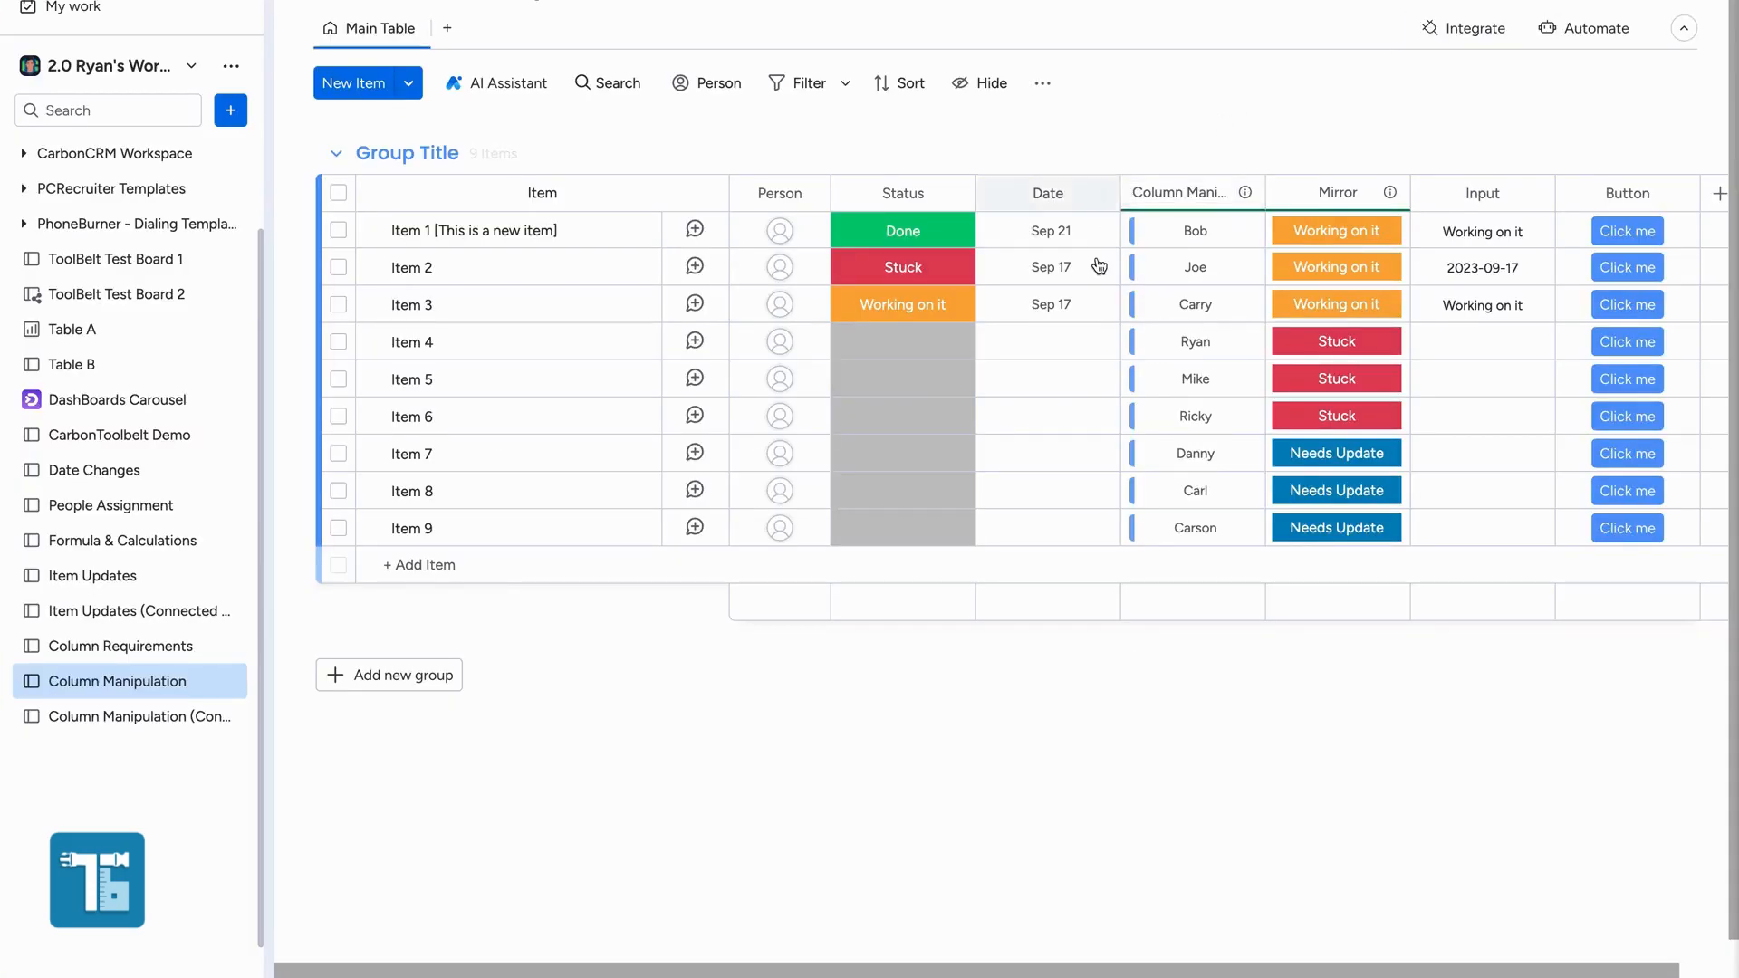
# Trigger the Button column for Item 4 to test copying its Mirror value to the Input column.
pyautogui.hscroll(2, 969, 751)
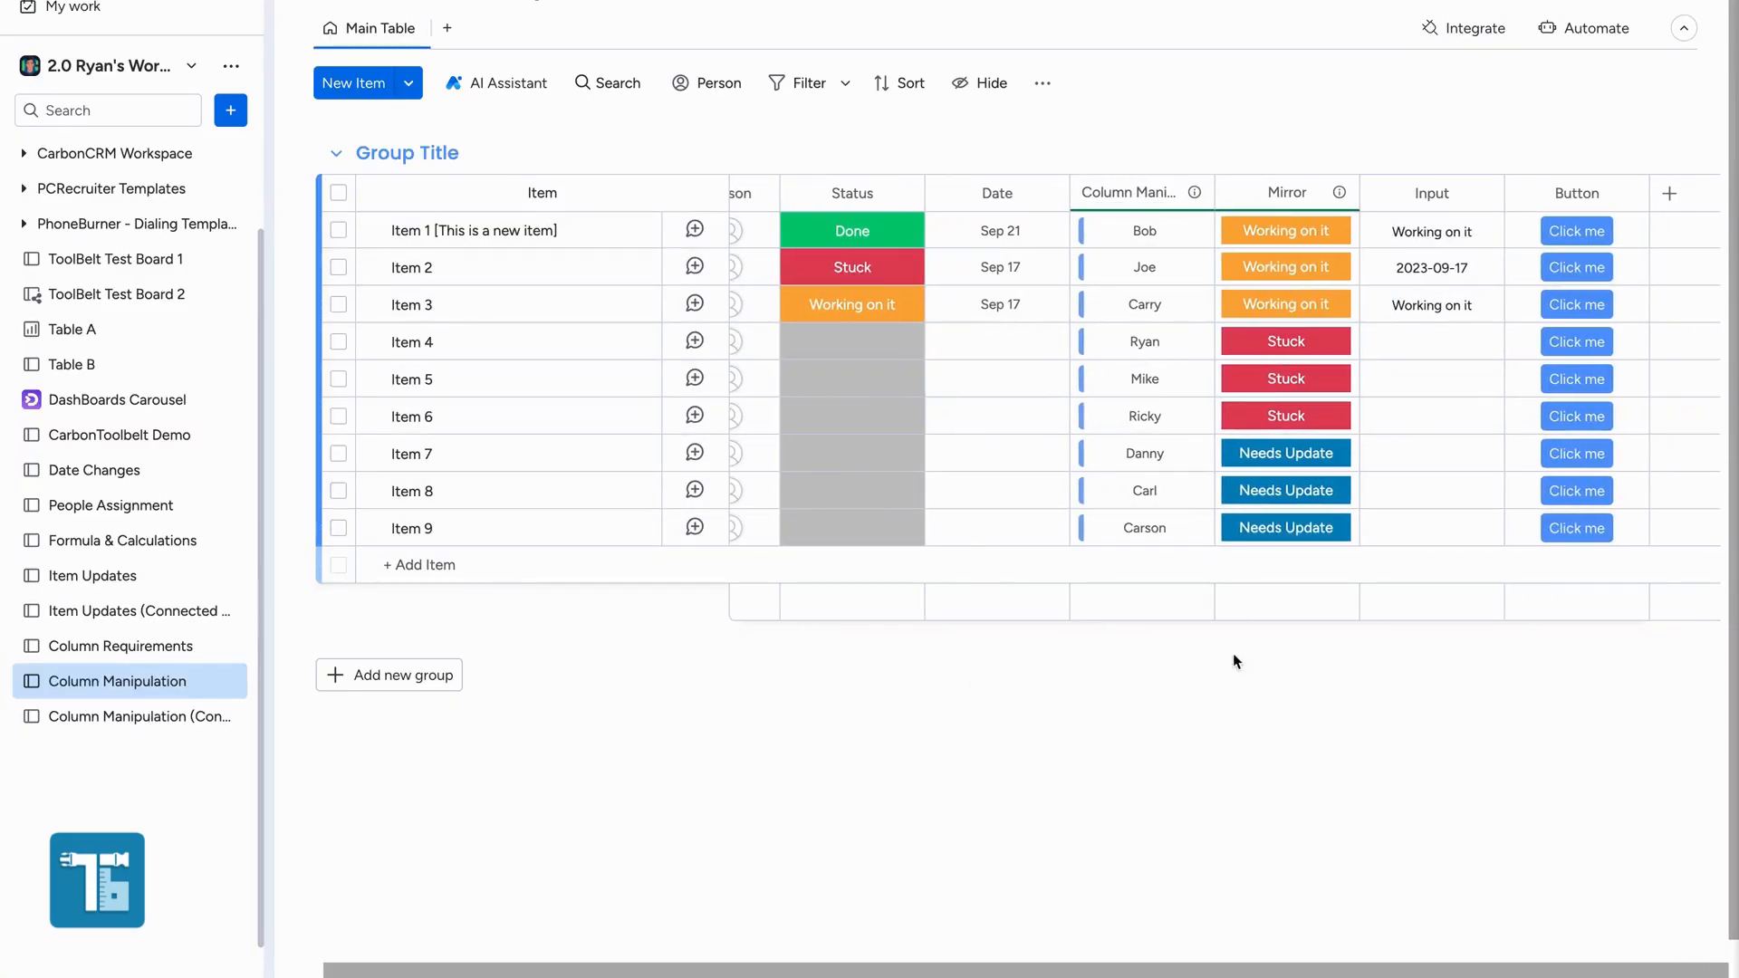
pyautogui.click(1586, 345)
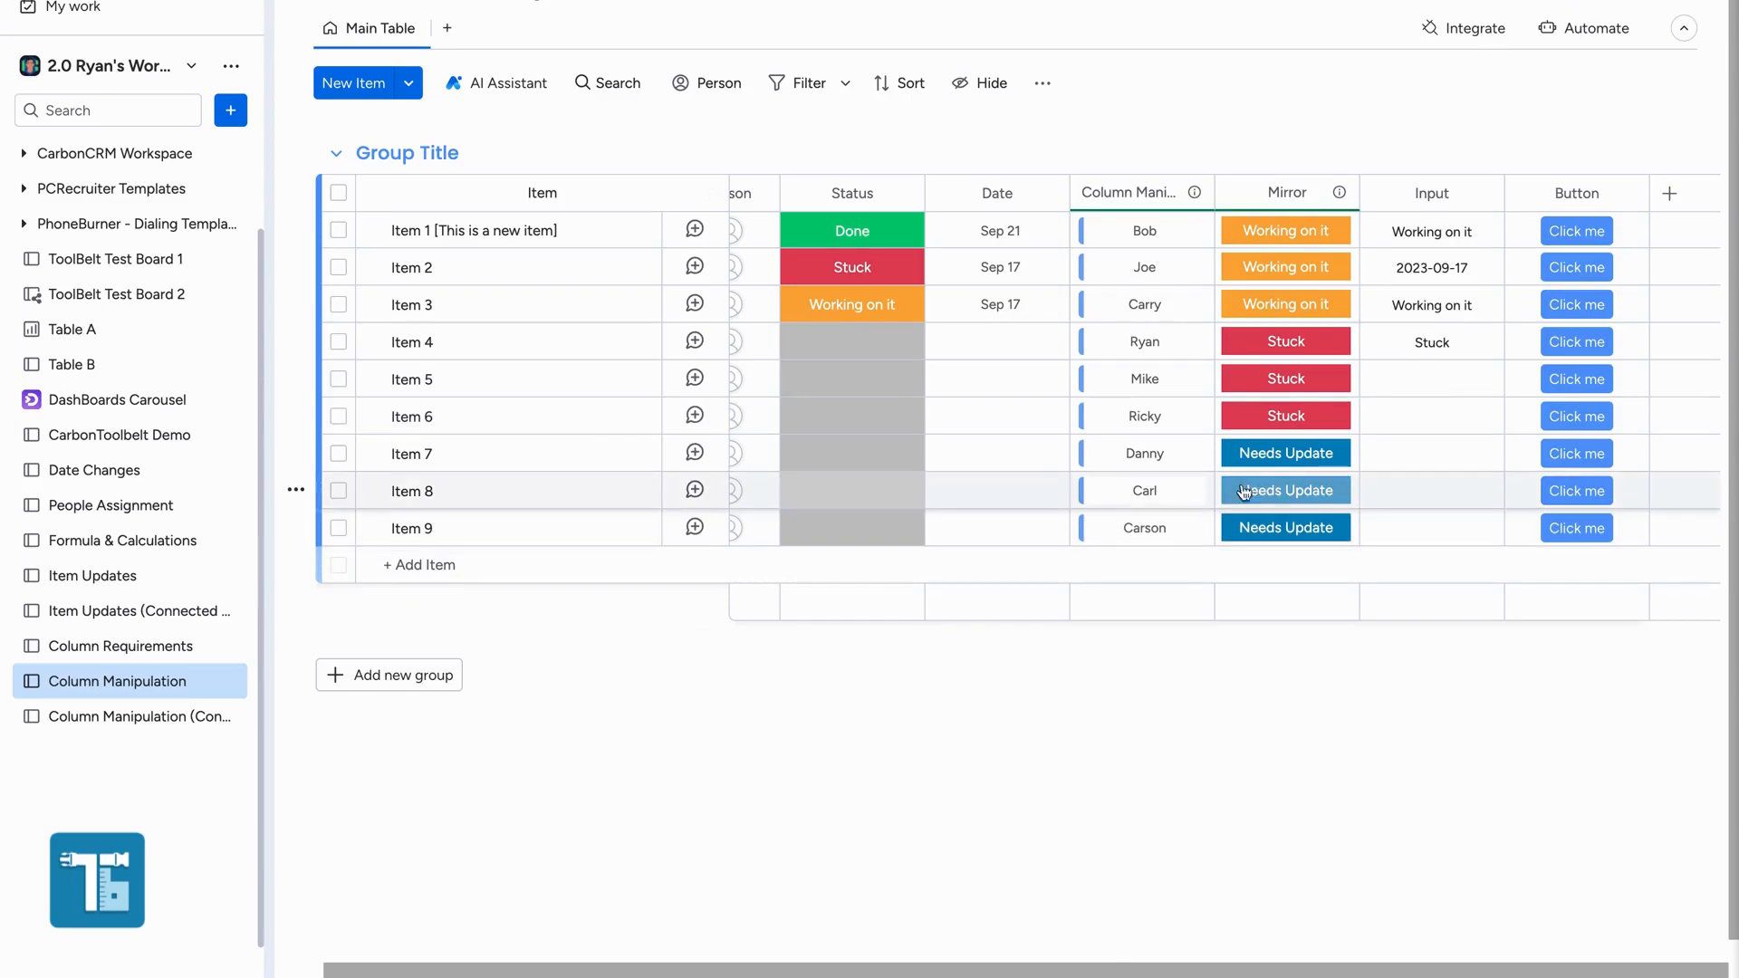
# Turn off the Button-triggered Mirror copy integration and reopen the CarbonToolbelt Column Manipulation - v3.2.0 recipes with the search "Column manip".
pyautogui.click(1488, 38)
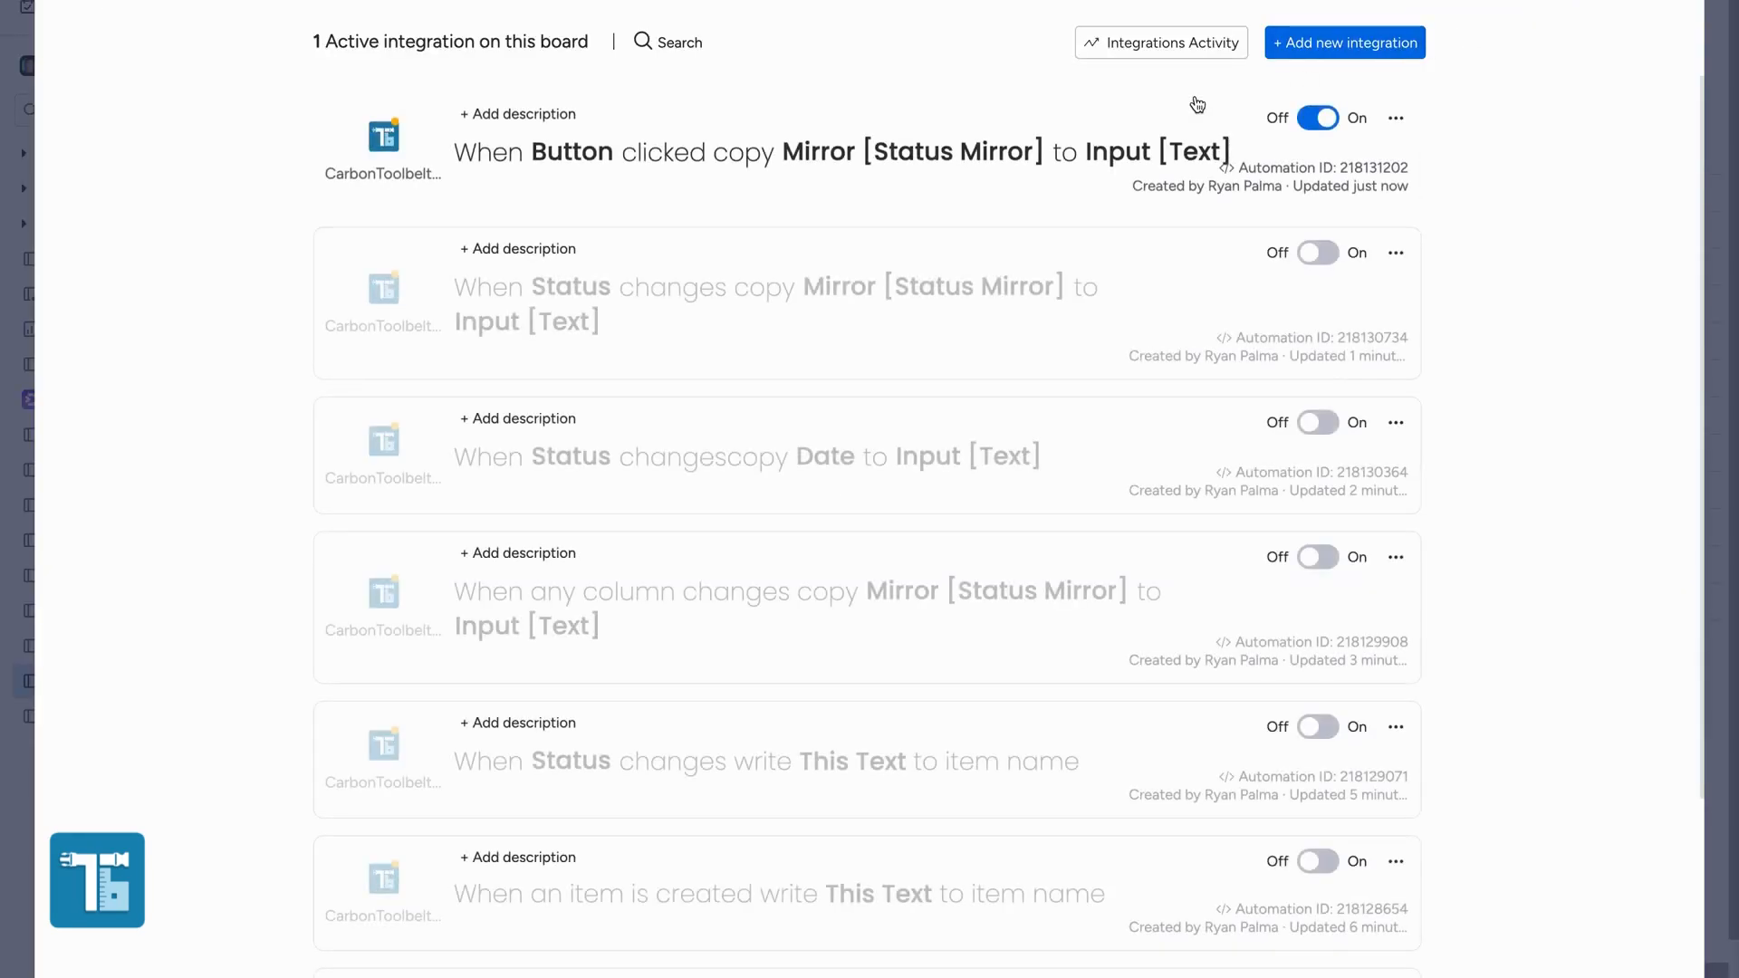
pyautogui.click(1323, 115)
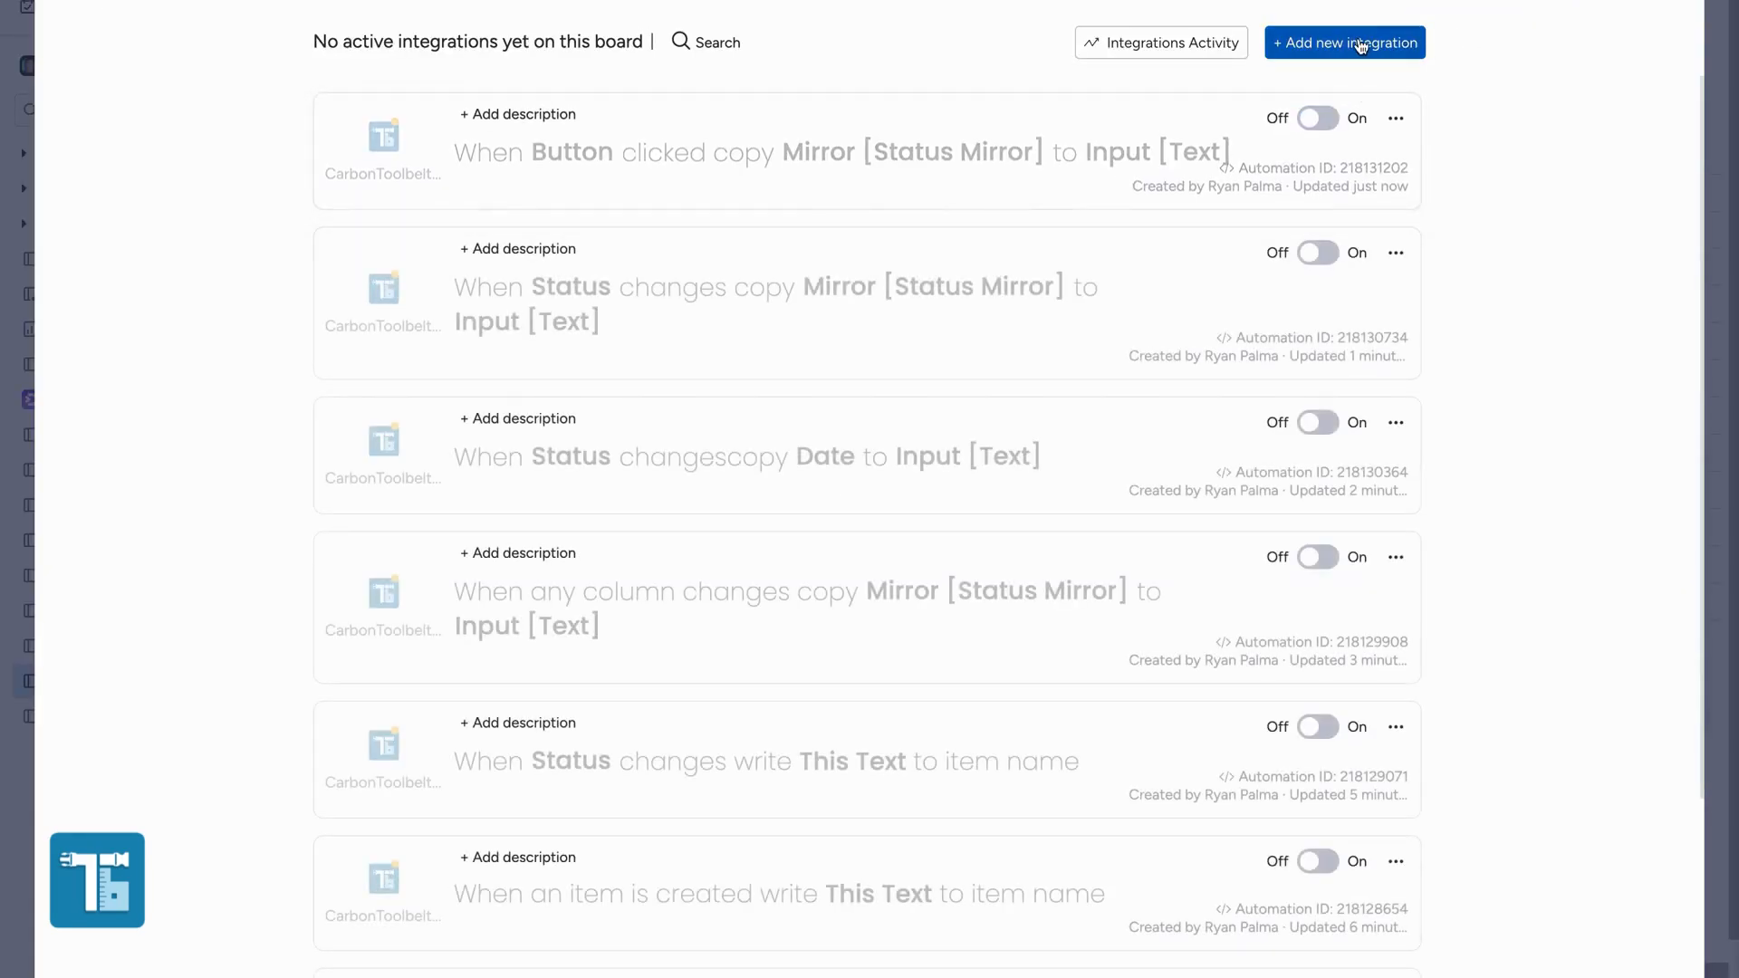
pyautogui.click(1359, 46)
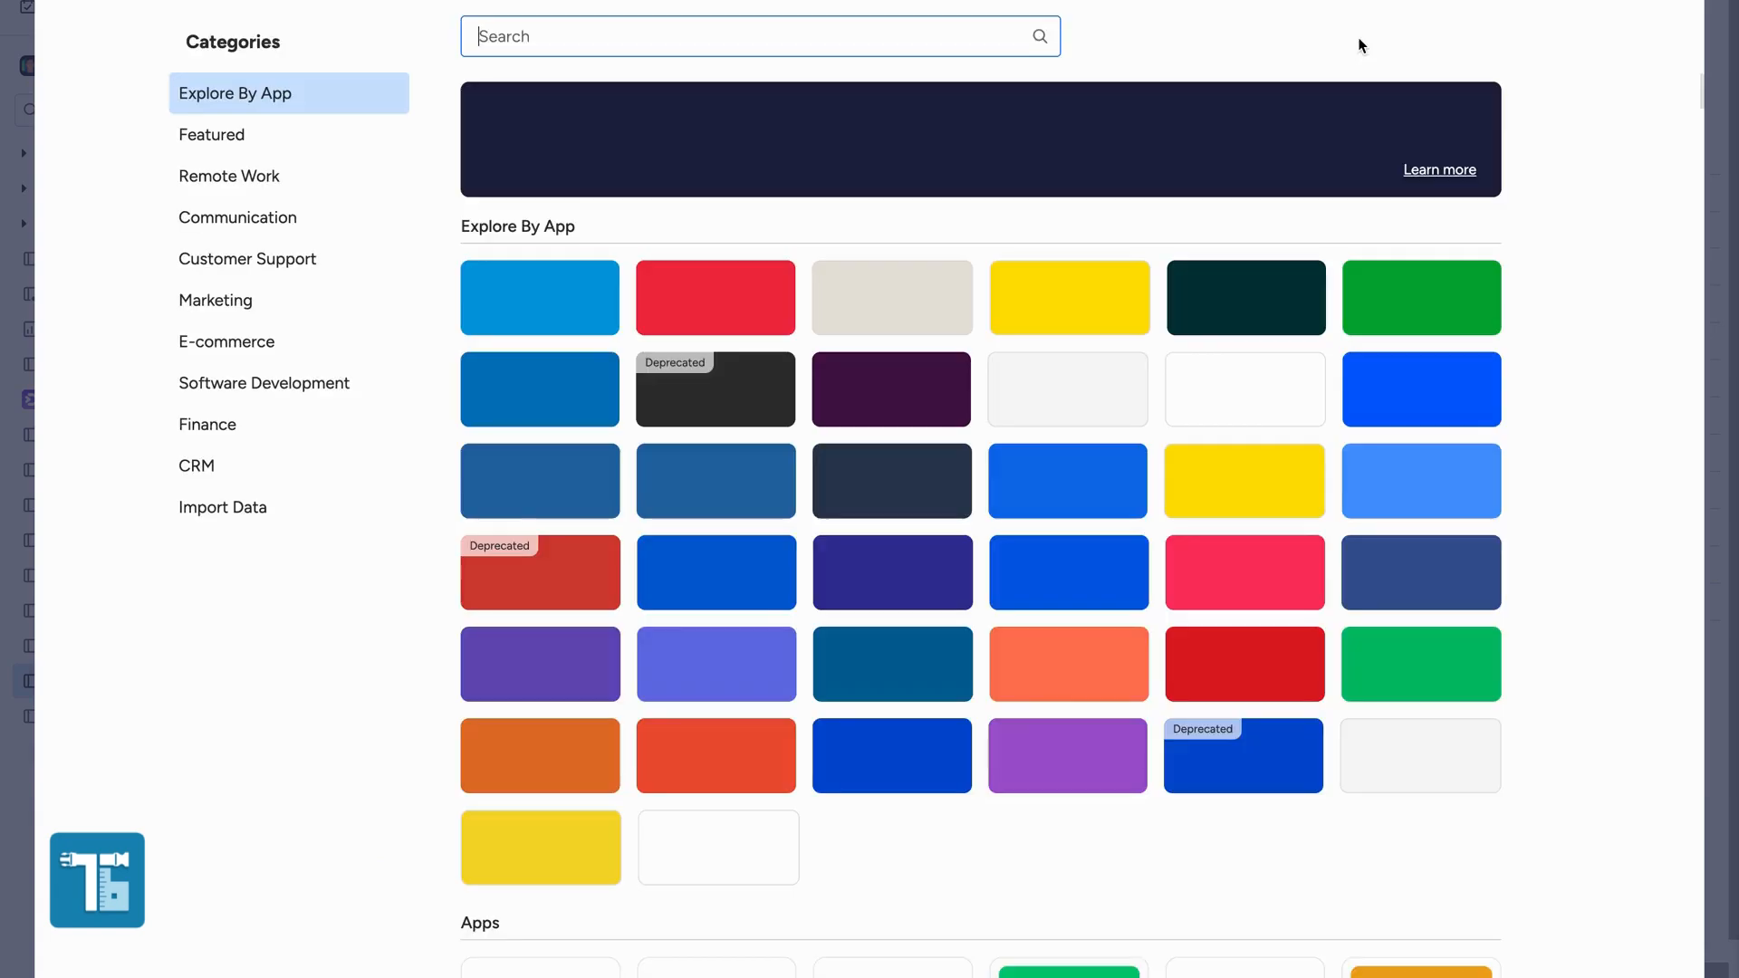
pyautogui.write('Column manip')
pyautogui.click(774, 289)
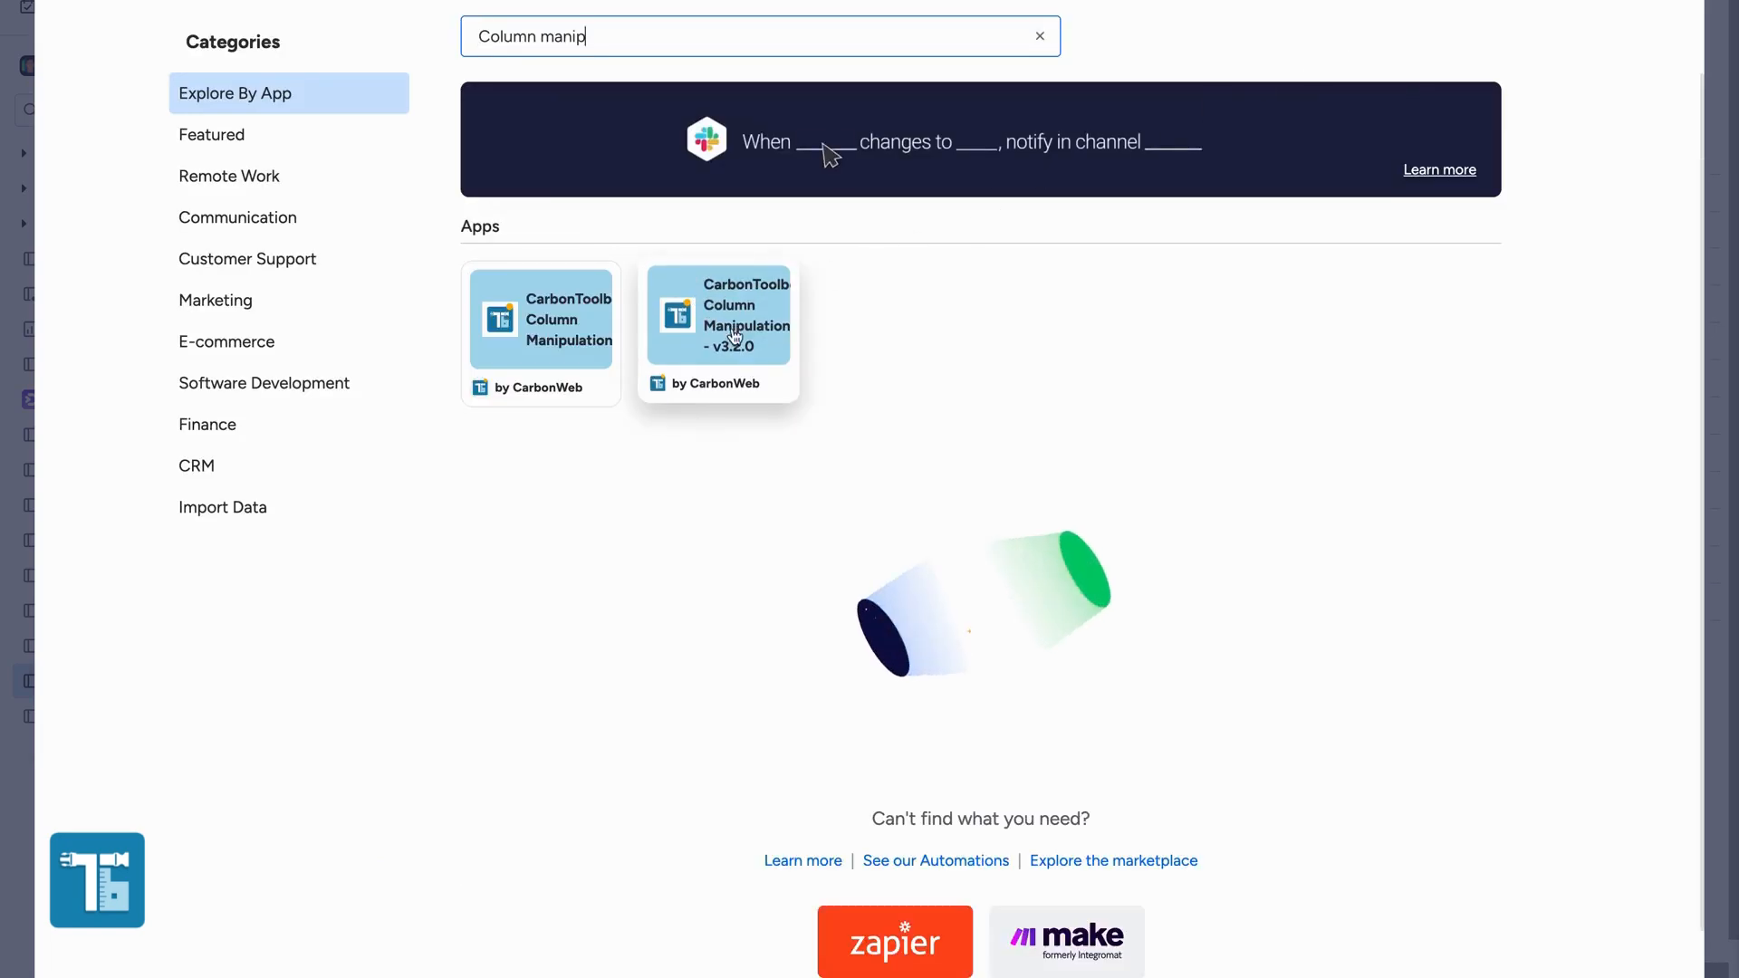
pyautogui.scroll(-1, 887, 587)
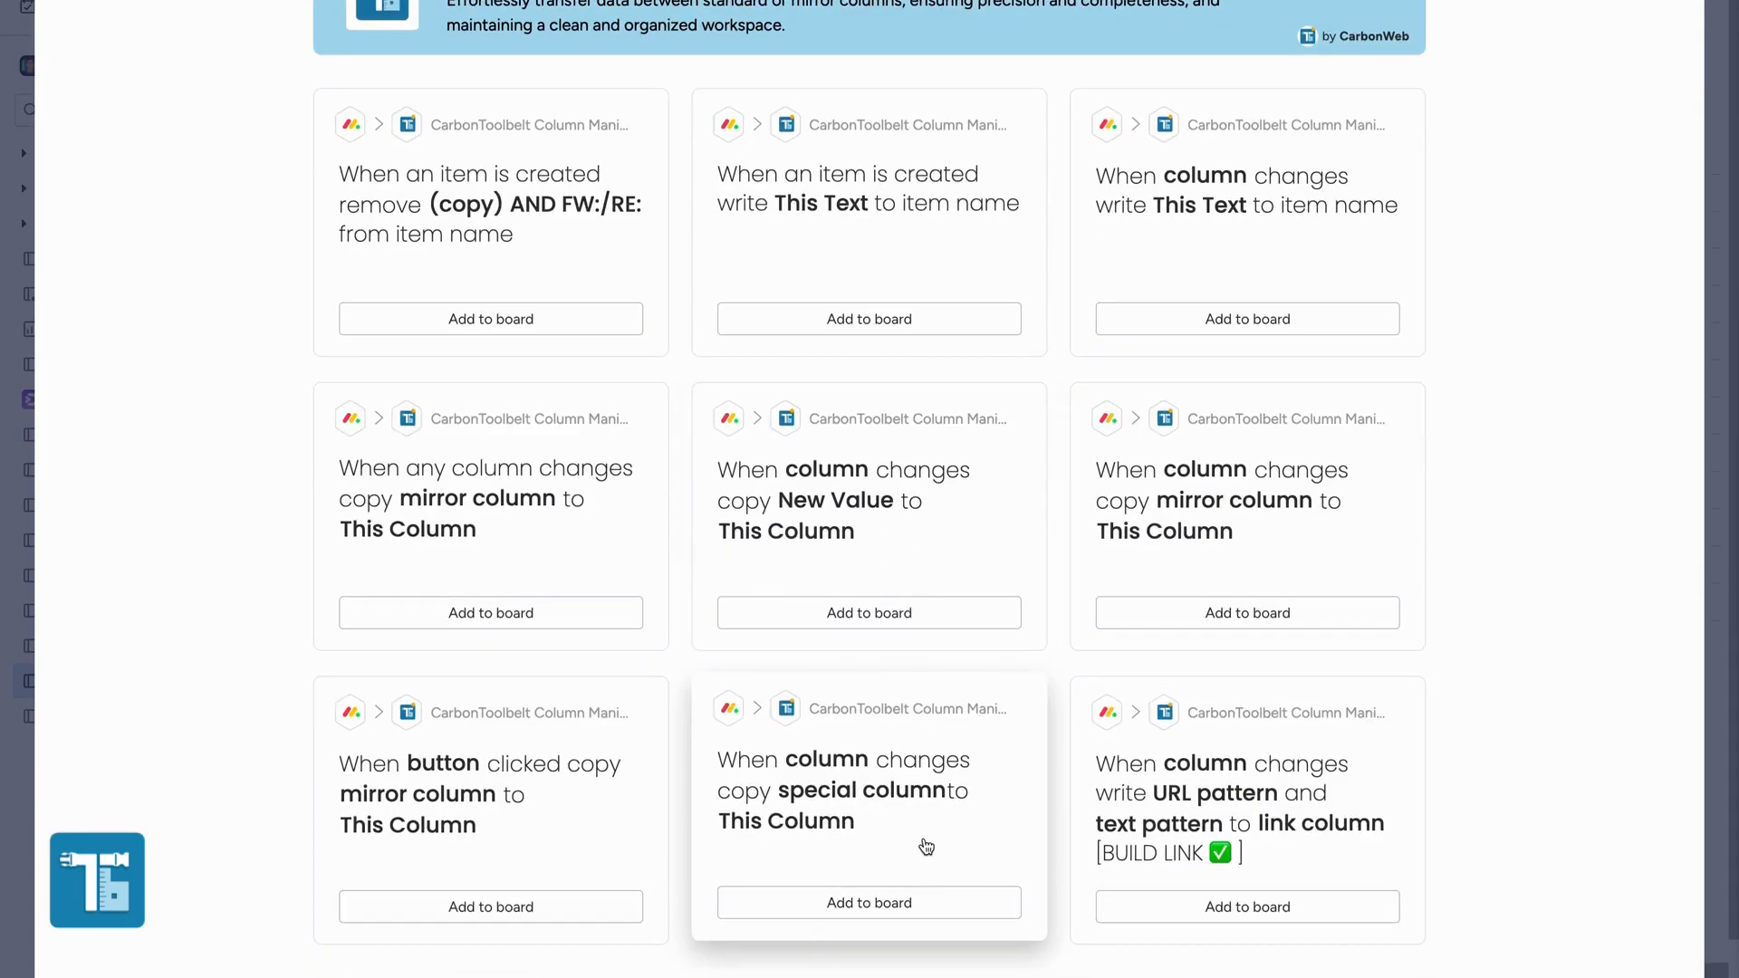
# Add the special column recipe to the board, set to copy Name [Name] to Input [Text] when Status changes.
pyautogui.click(873, 902)
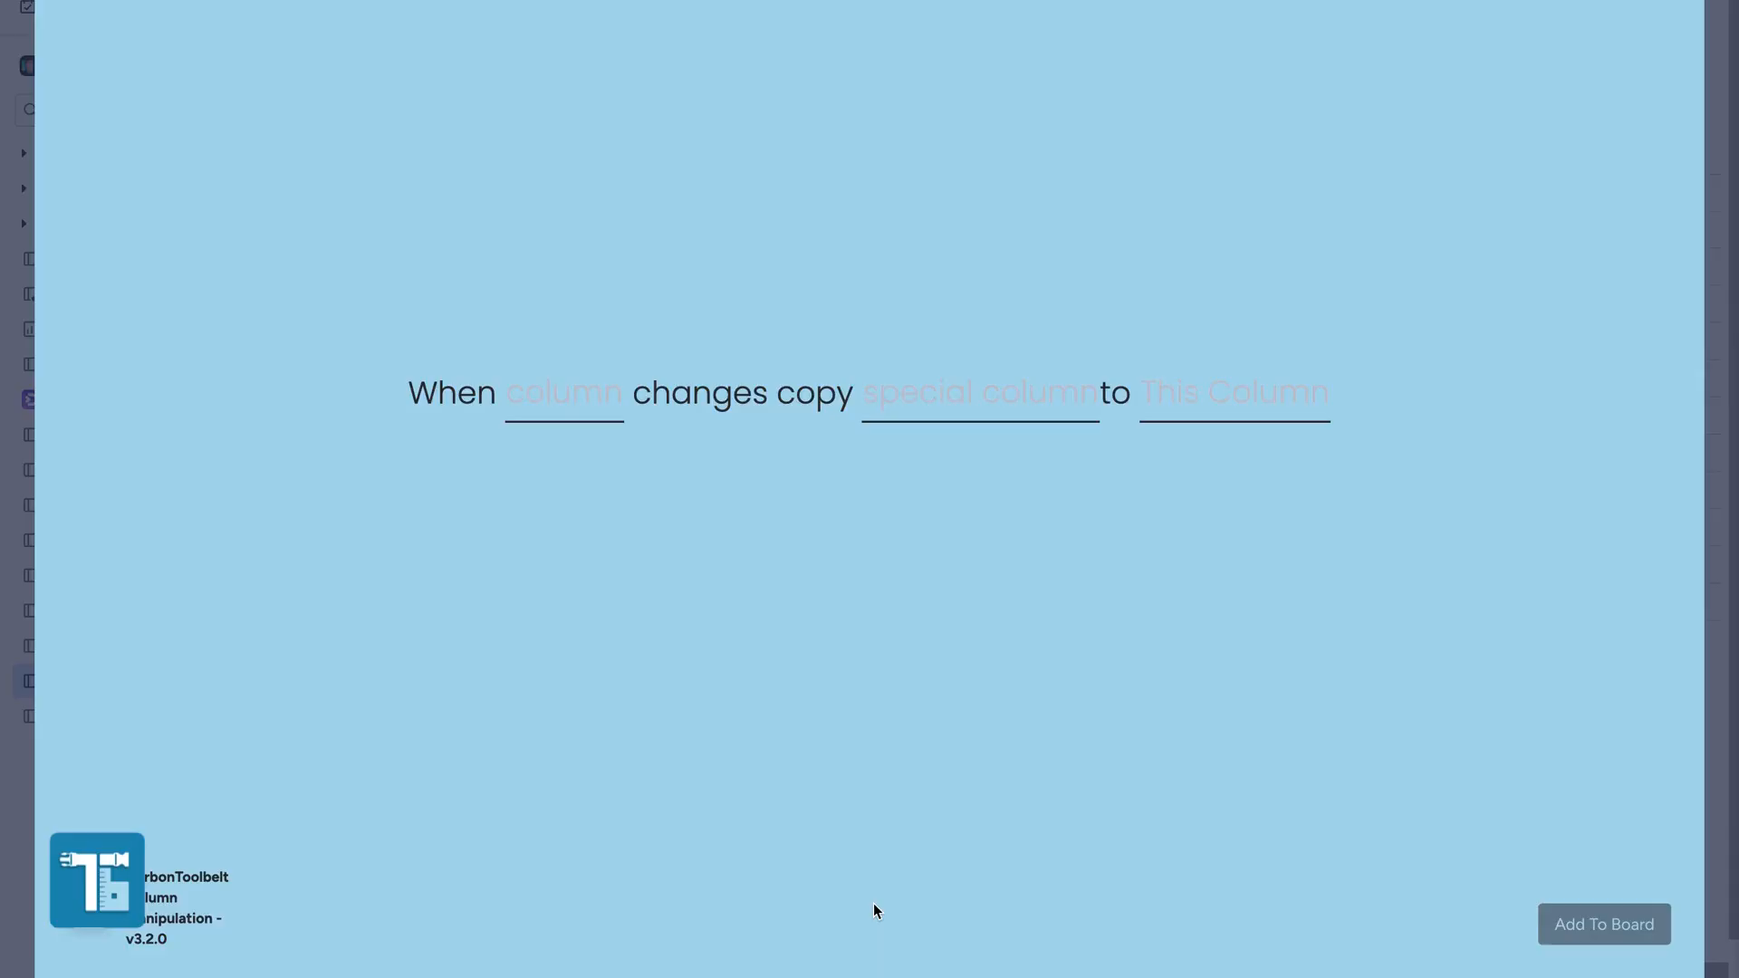
pyautogui.click(585, 424)
pyautogui.click(543, 515)
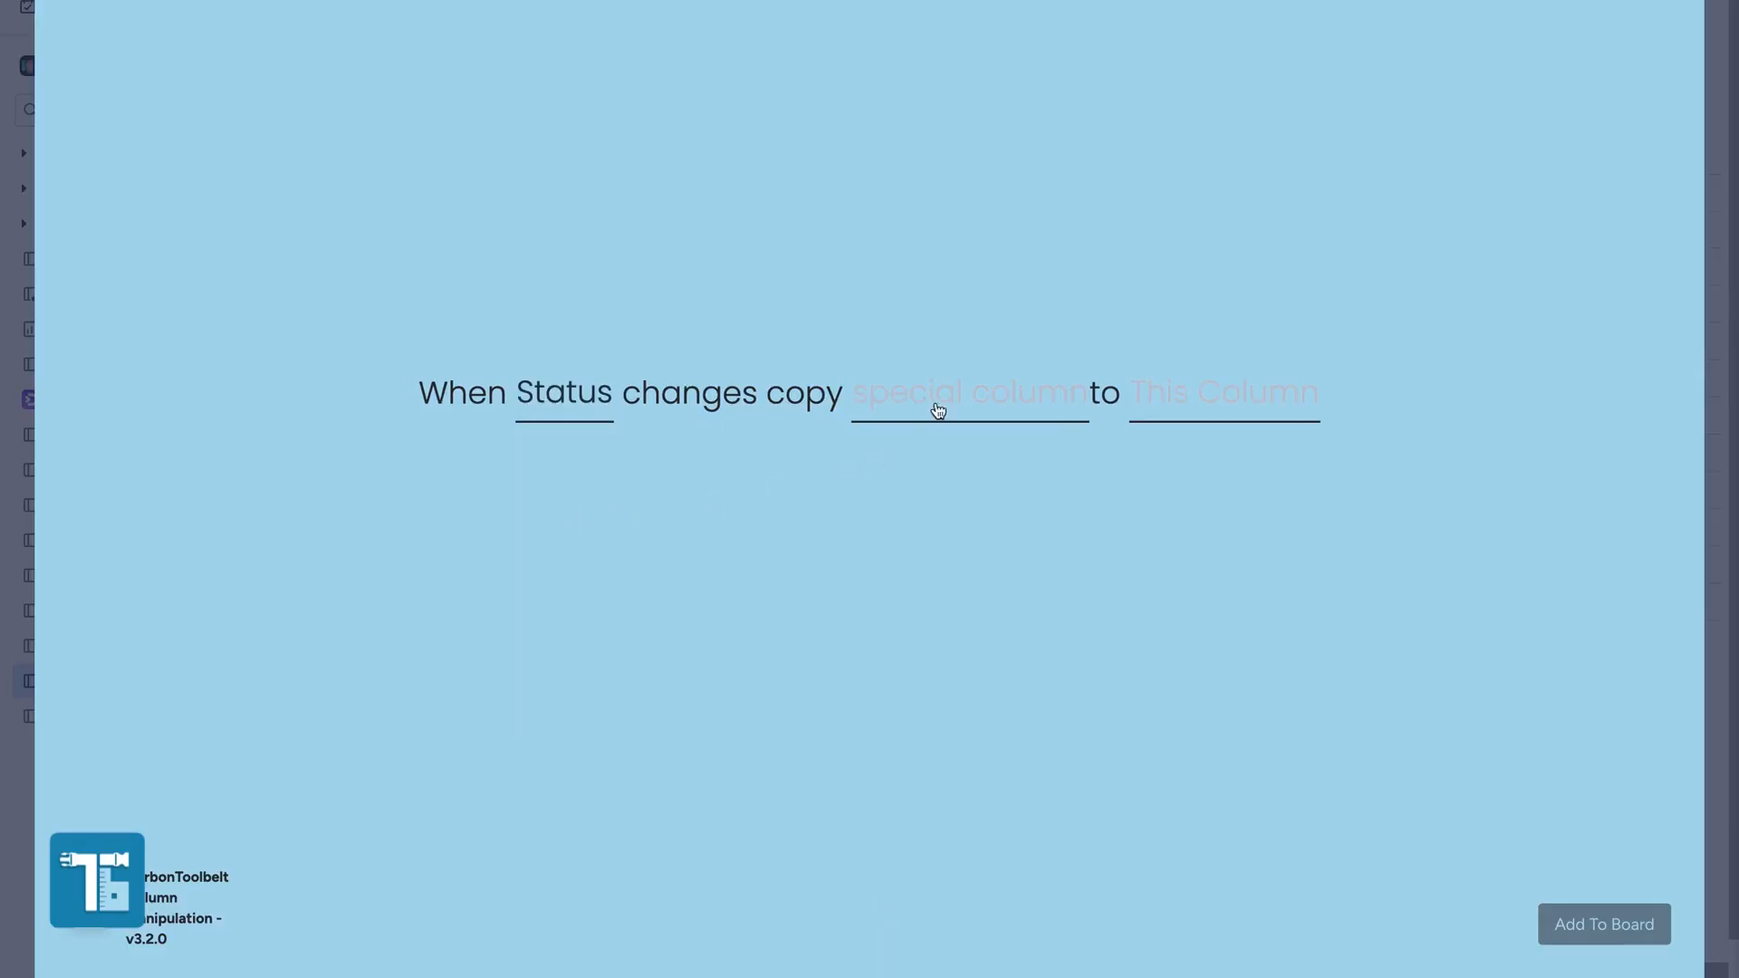
pyautogui.click(938, 410)
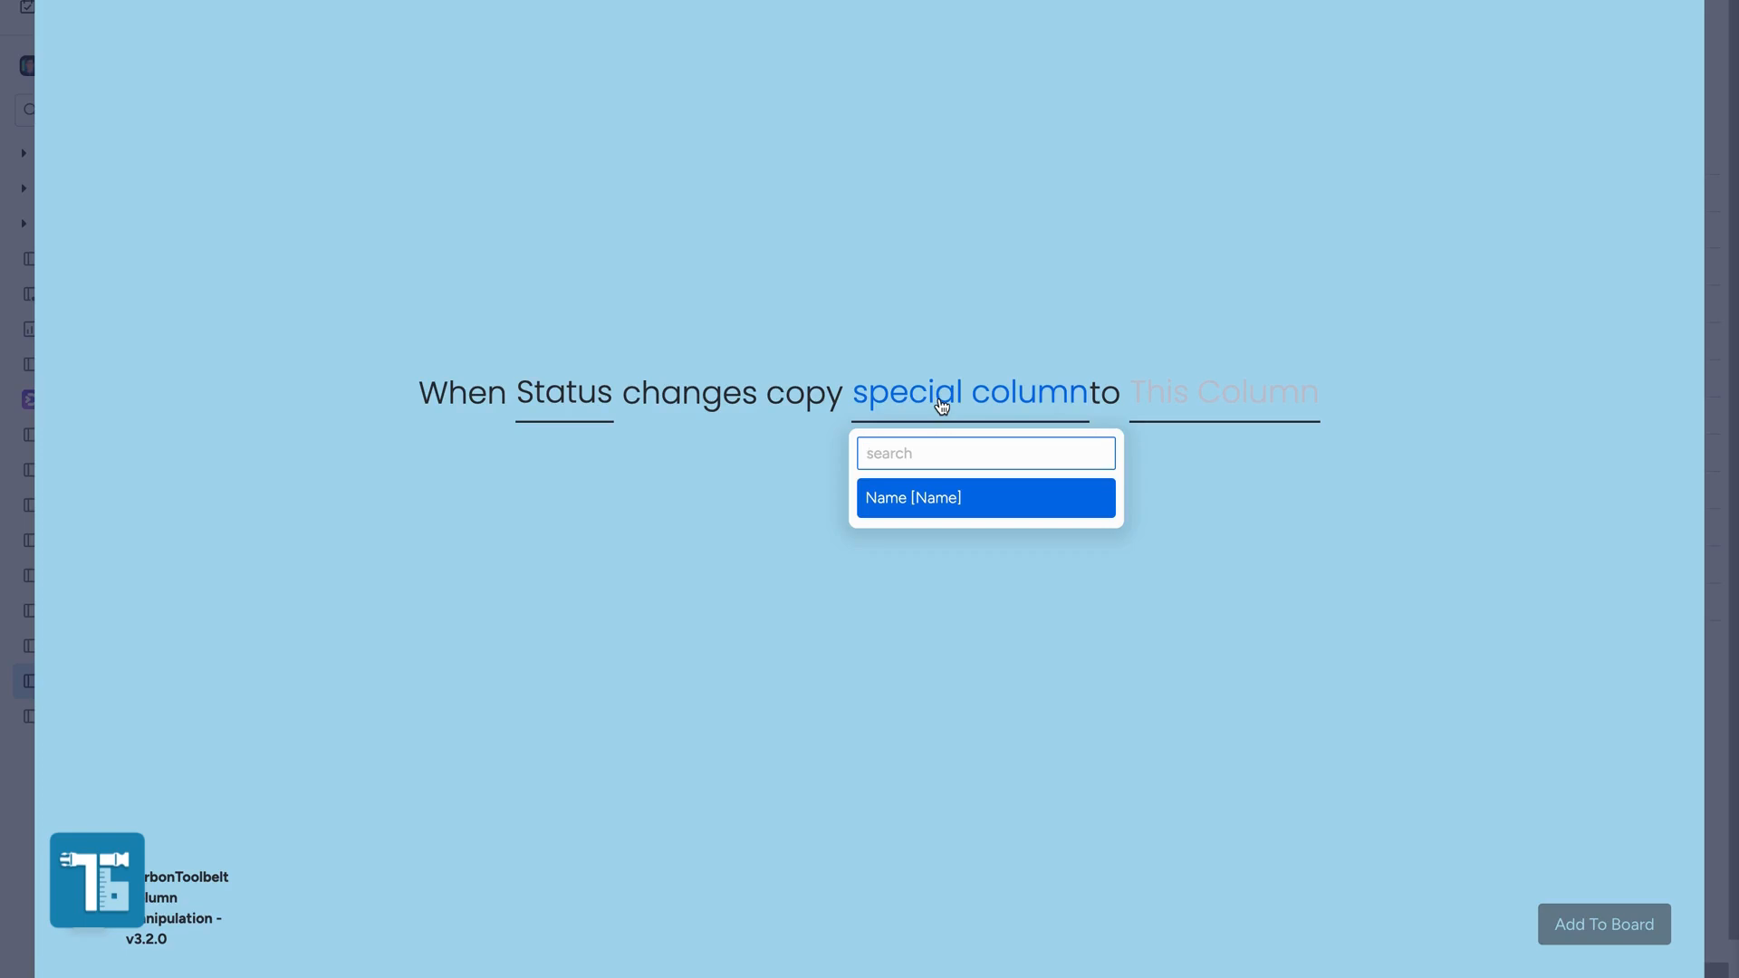
pyautogui.click(976, 503)
pyautogui.click(1224, 415)
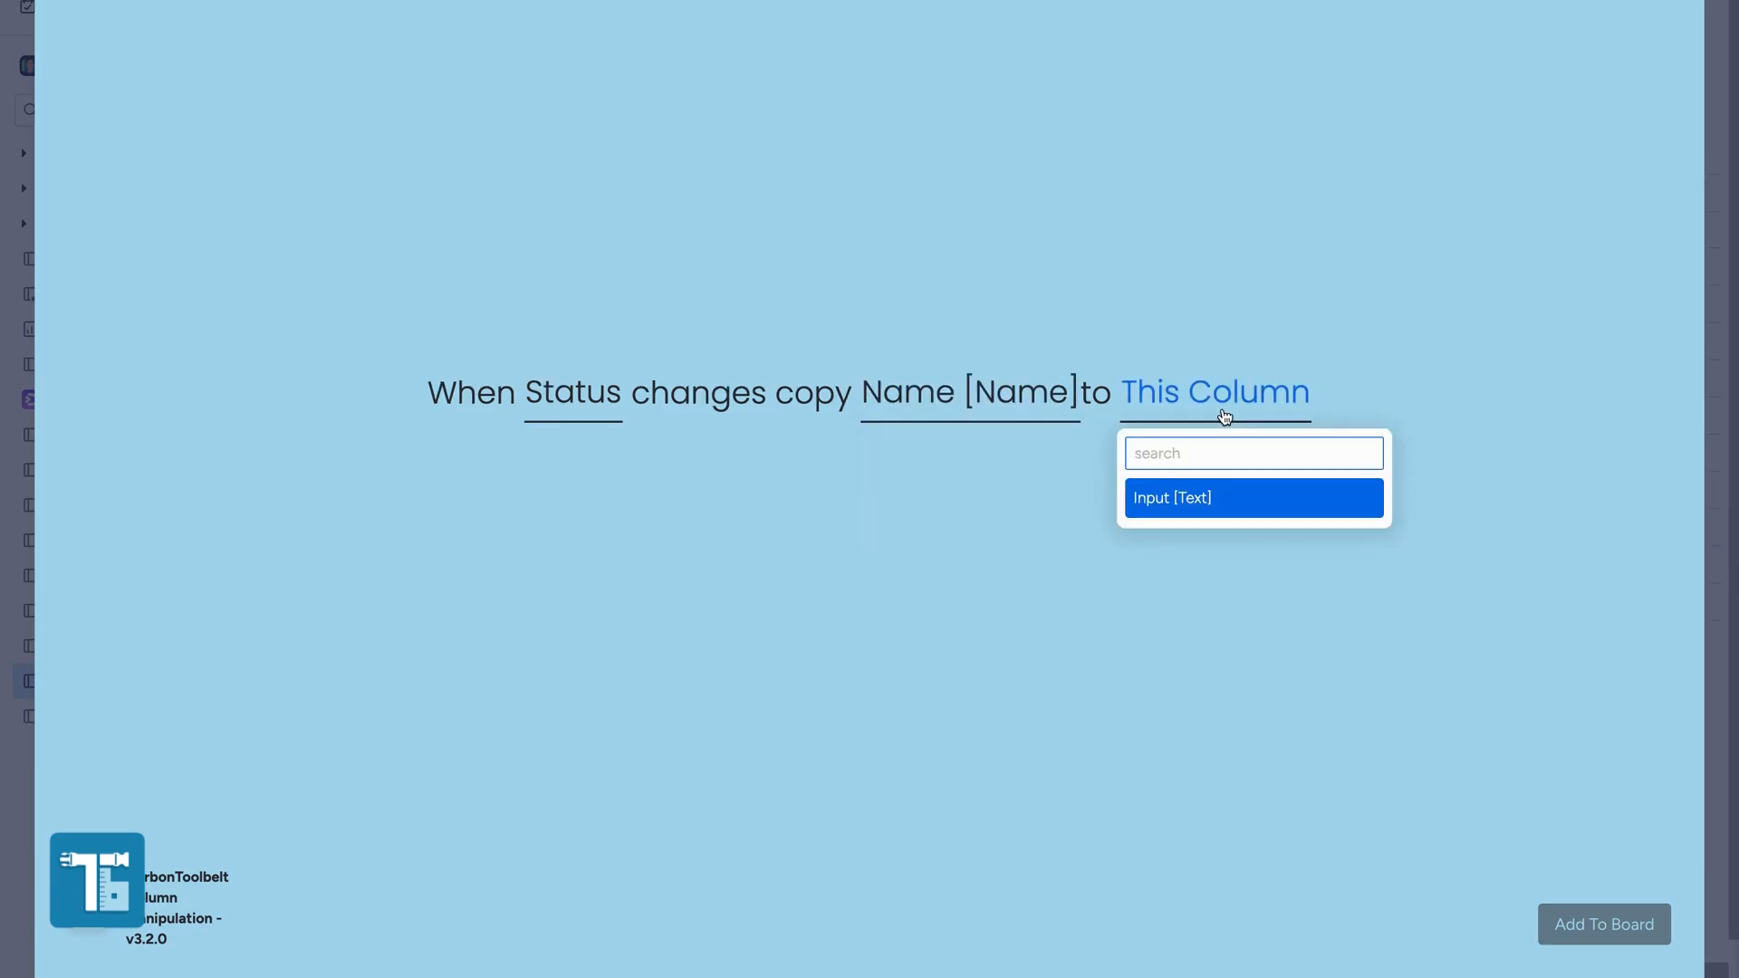
pyautogui.click(1188, 500)
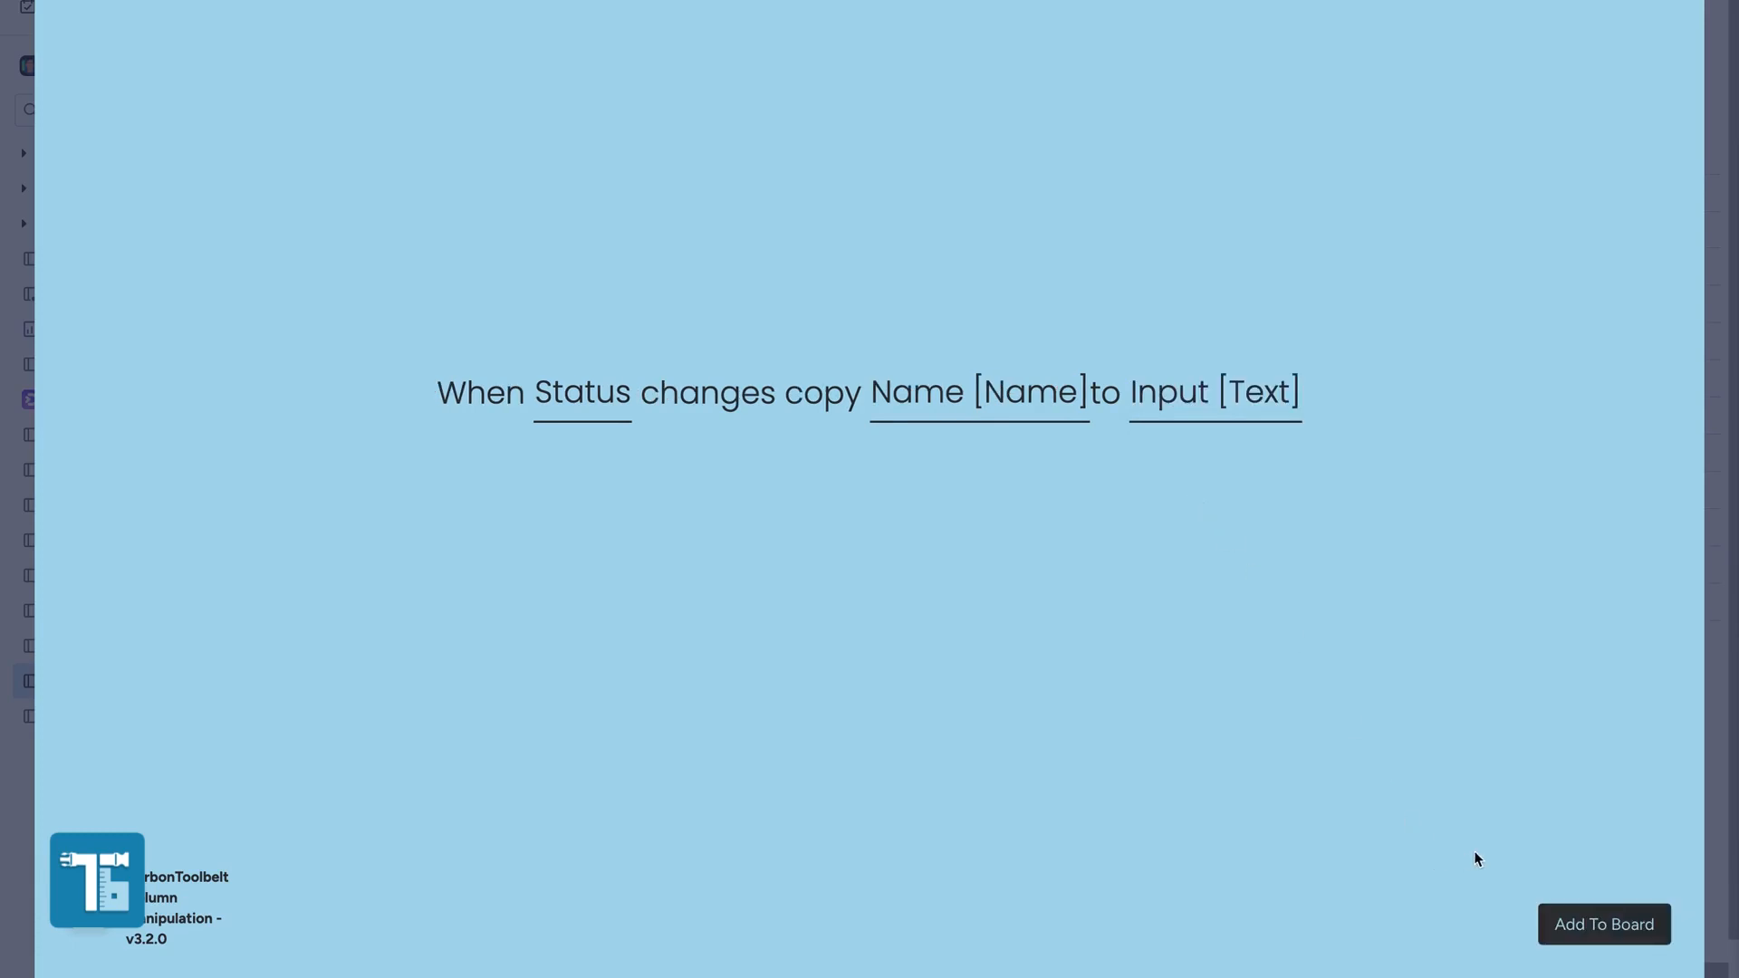
pyautogui.click(1604, 925)
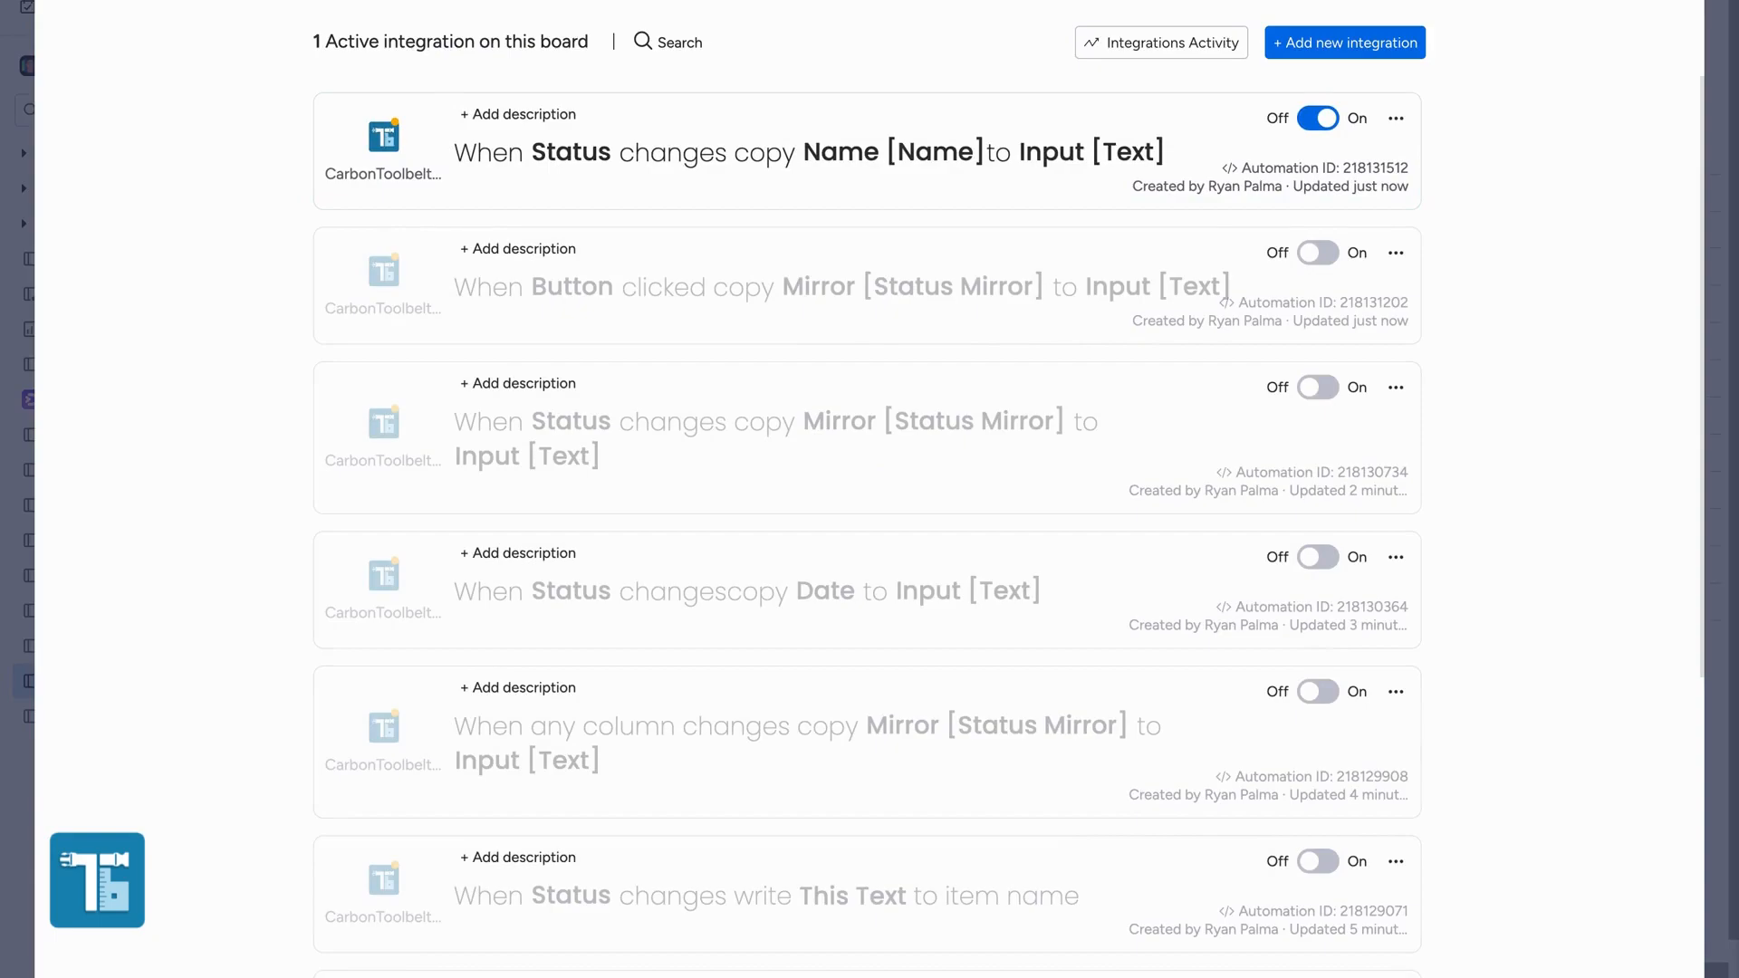
pyautogui.press('Escape')
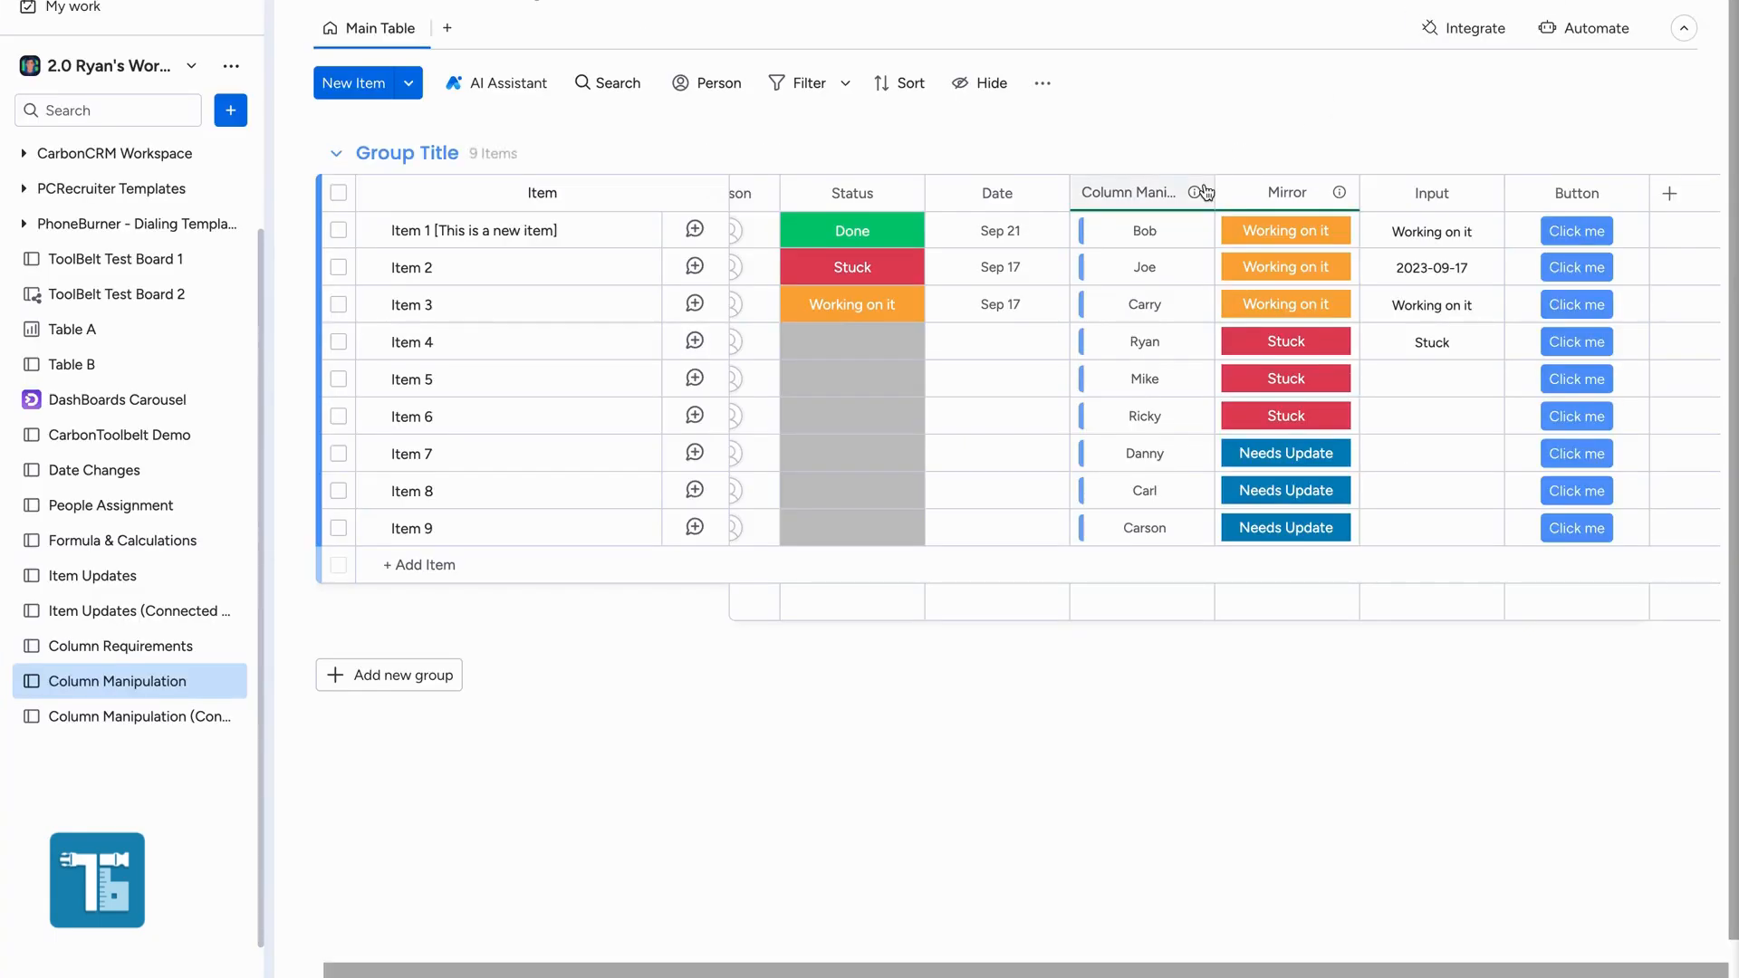
# Test the name copy by setting Item 5's Status to Working on it and Item 6's Status to Stuck.
pyautogui.hscroll(-1, 949, 408)
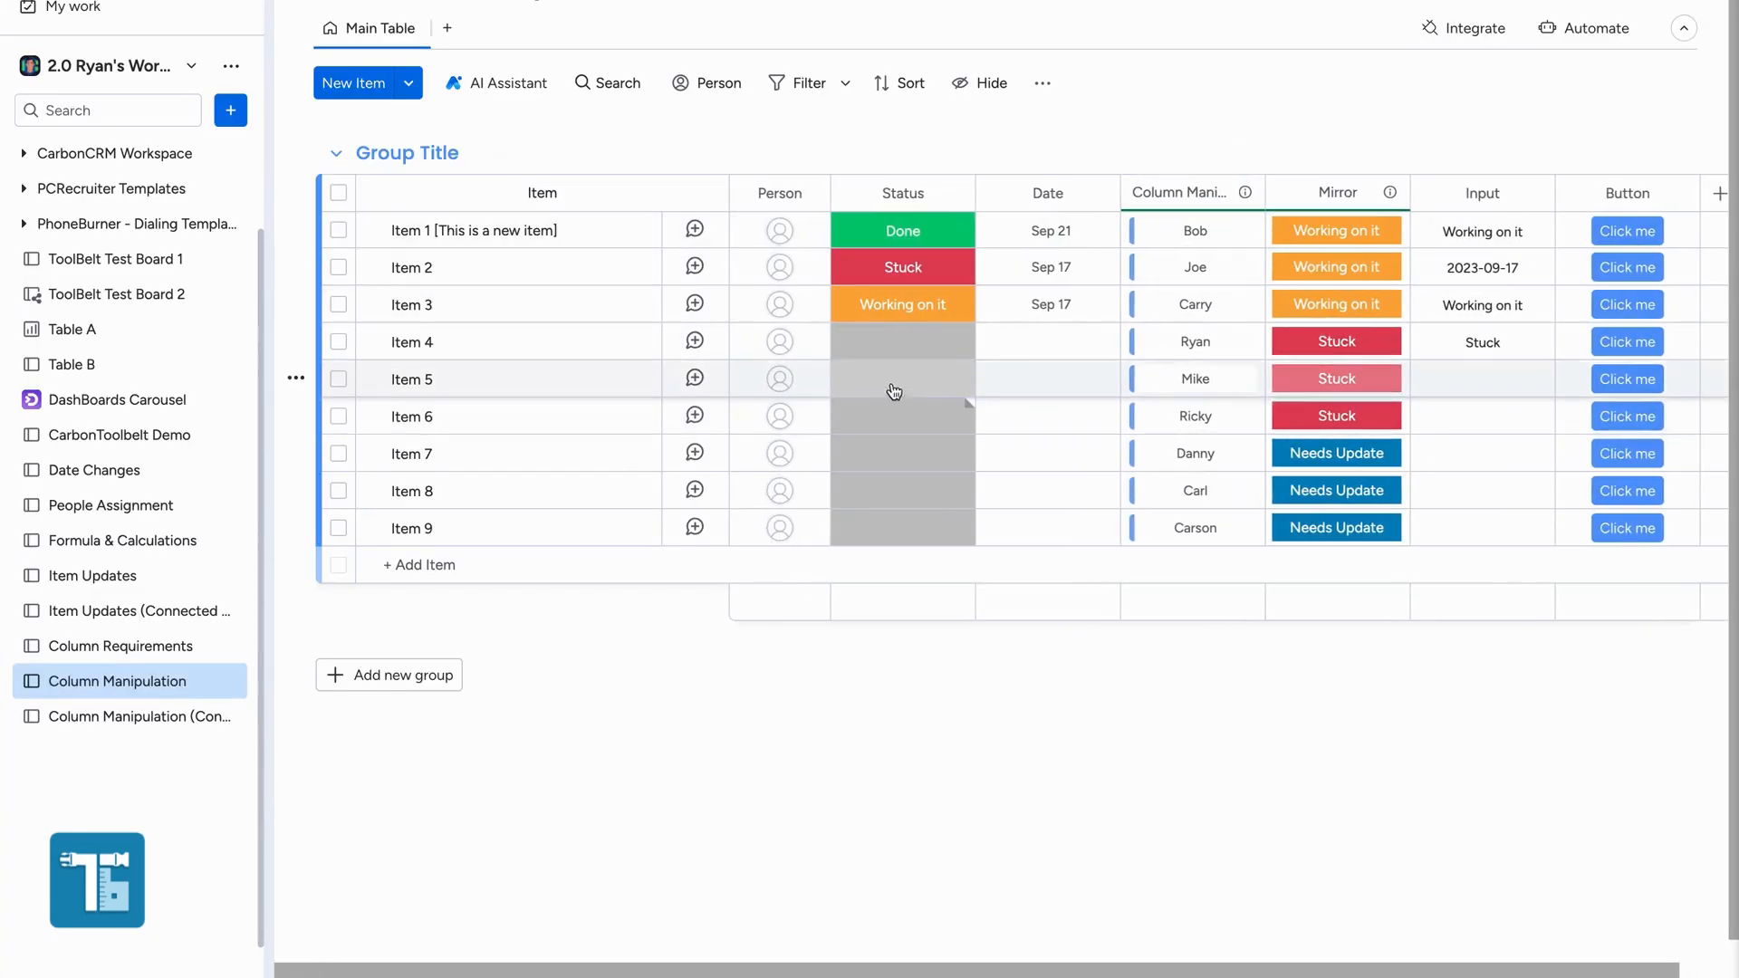
pyautogui.click(910, 387)
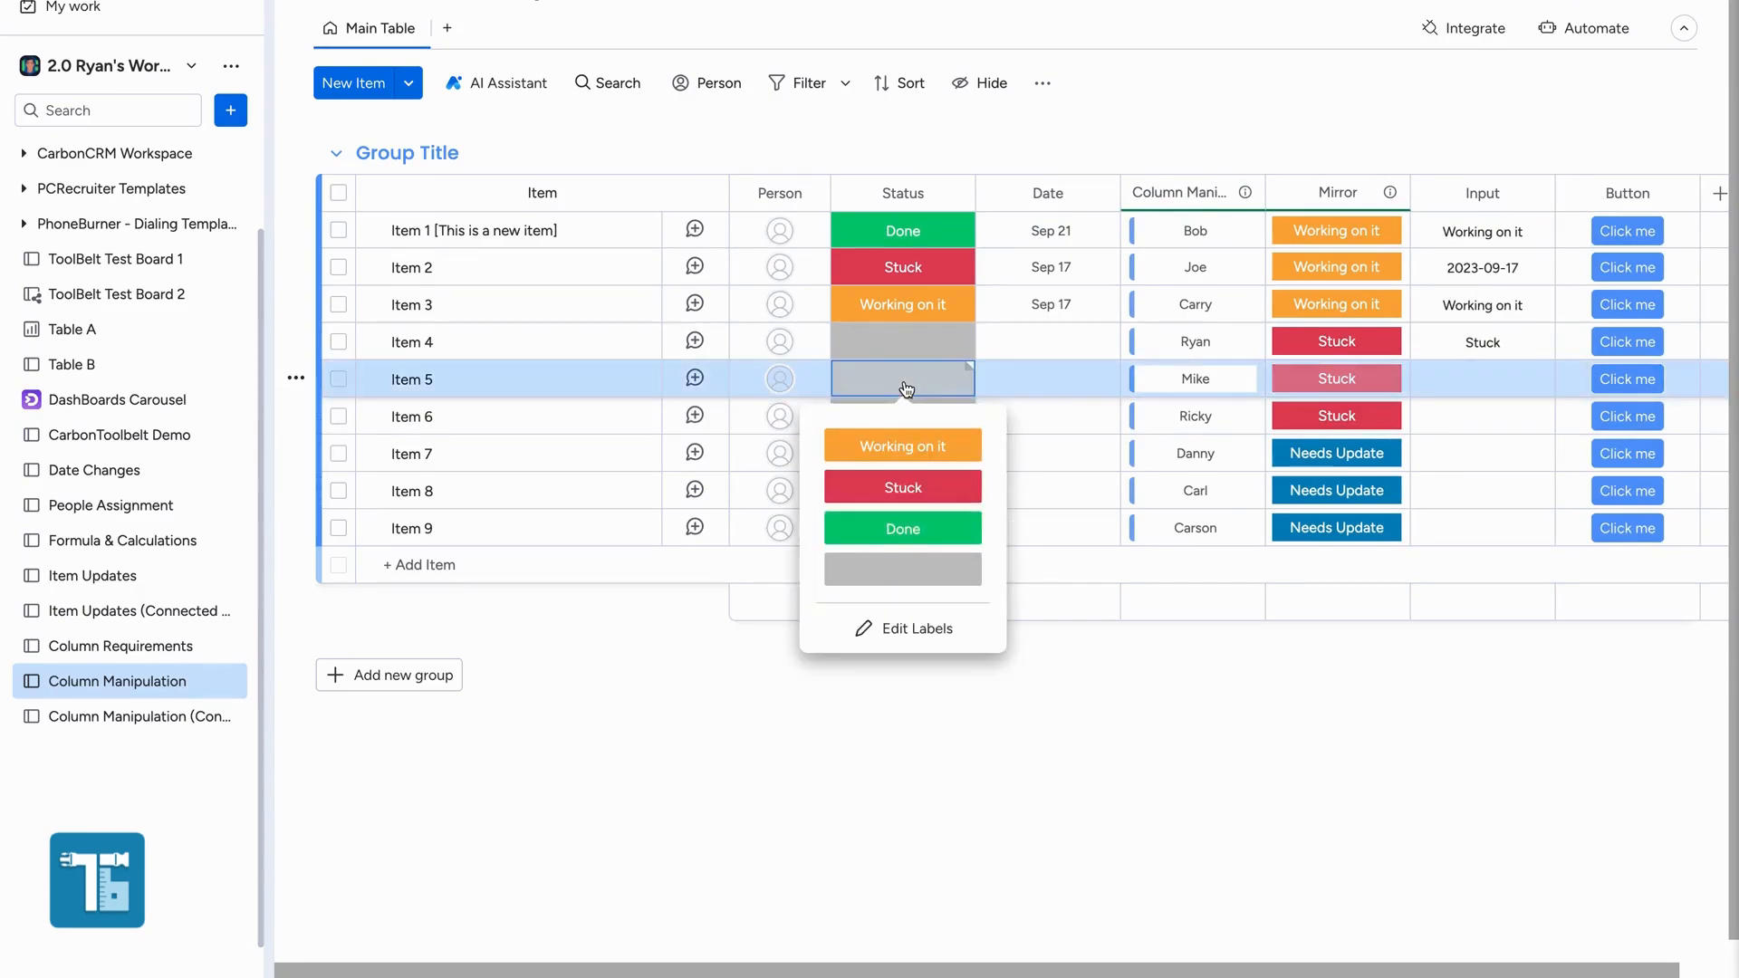
pyautogui.click(901, 444)
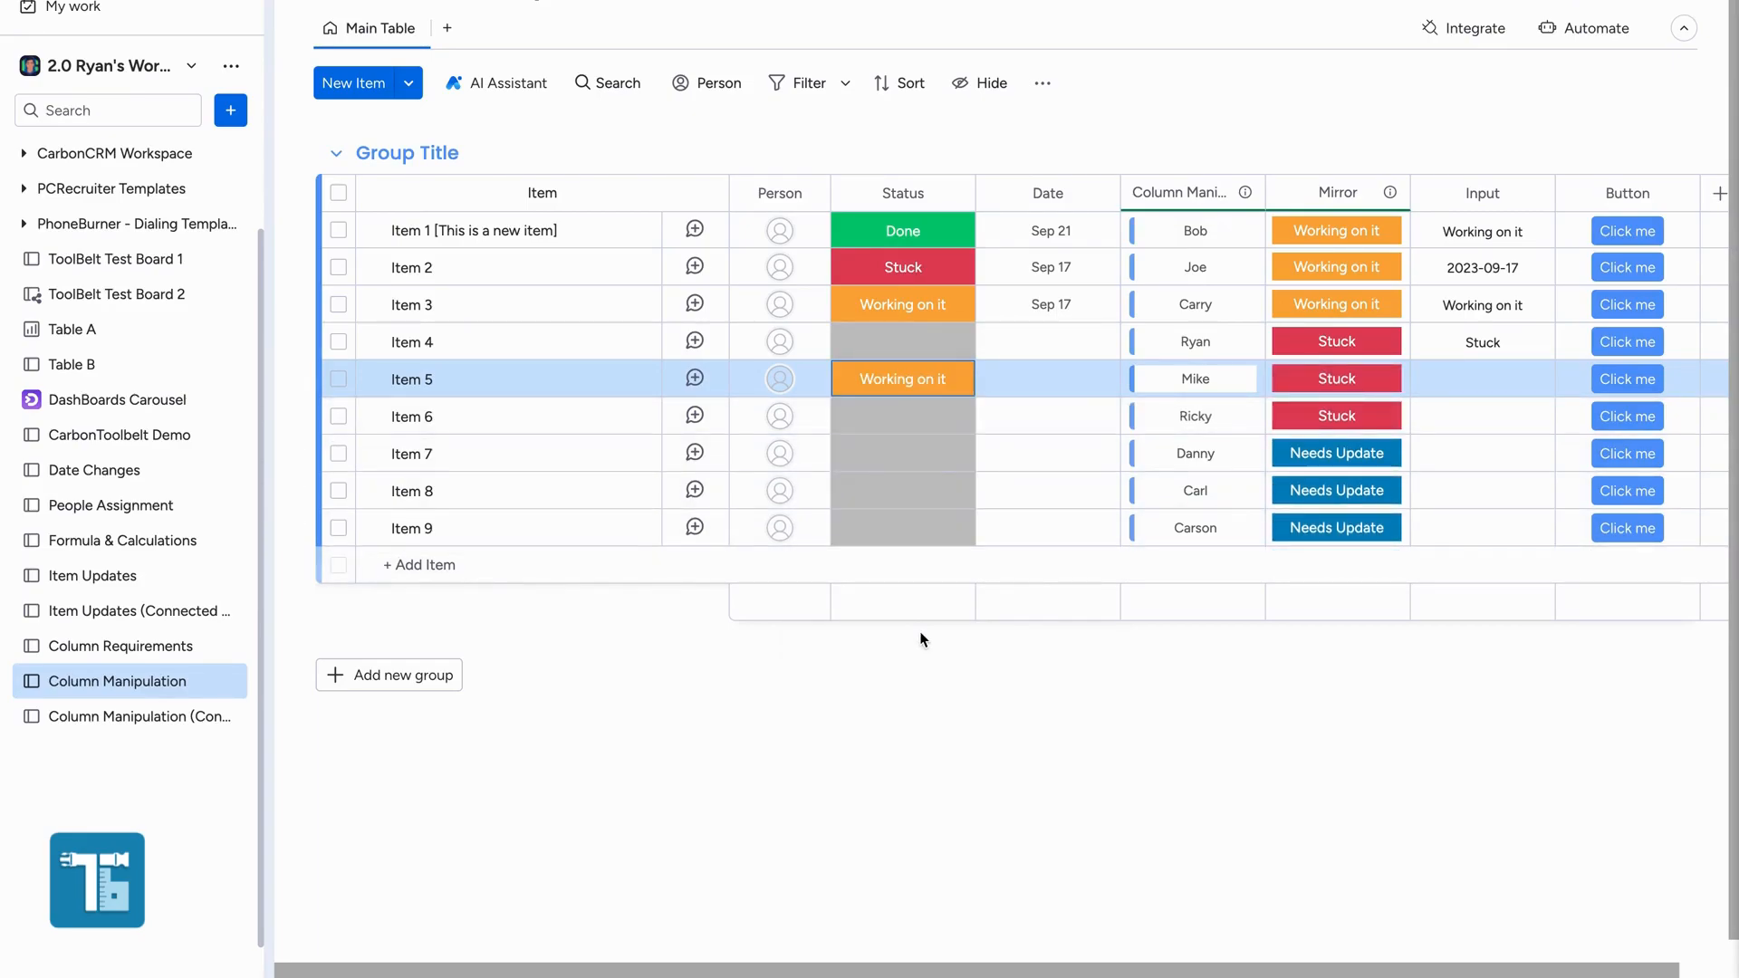
pyautogui.click(896, 421)
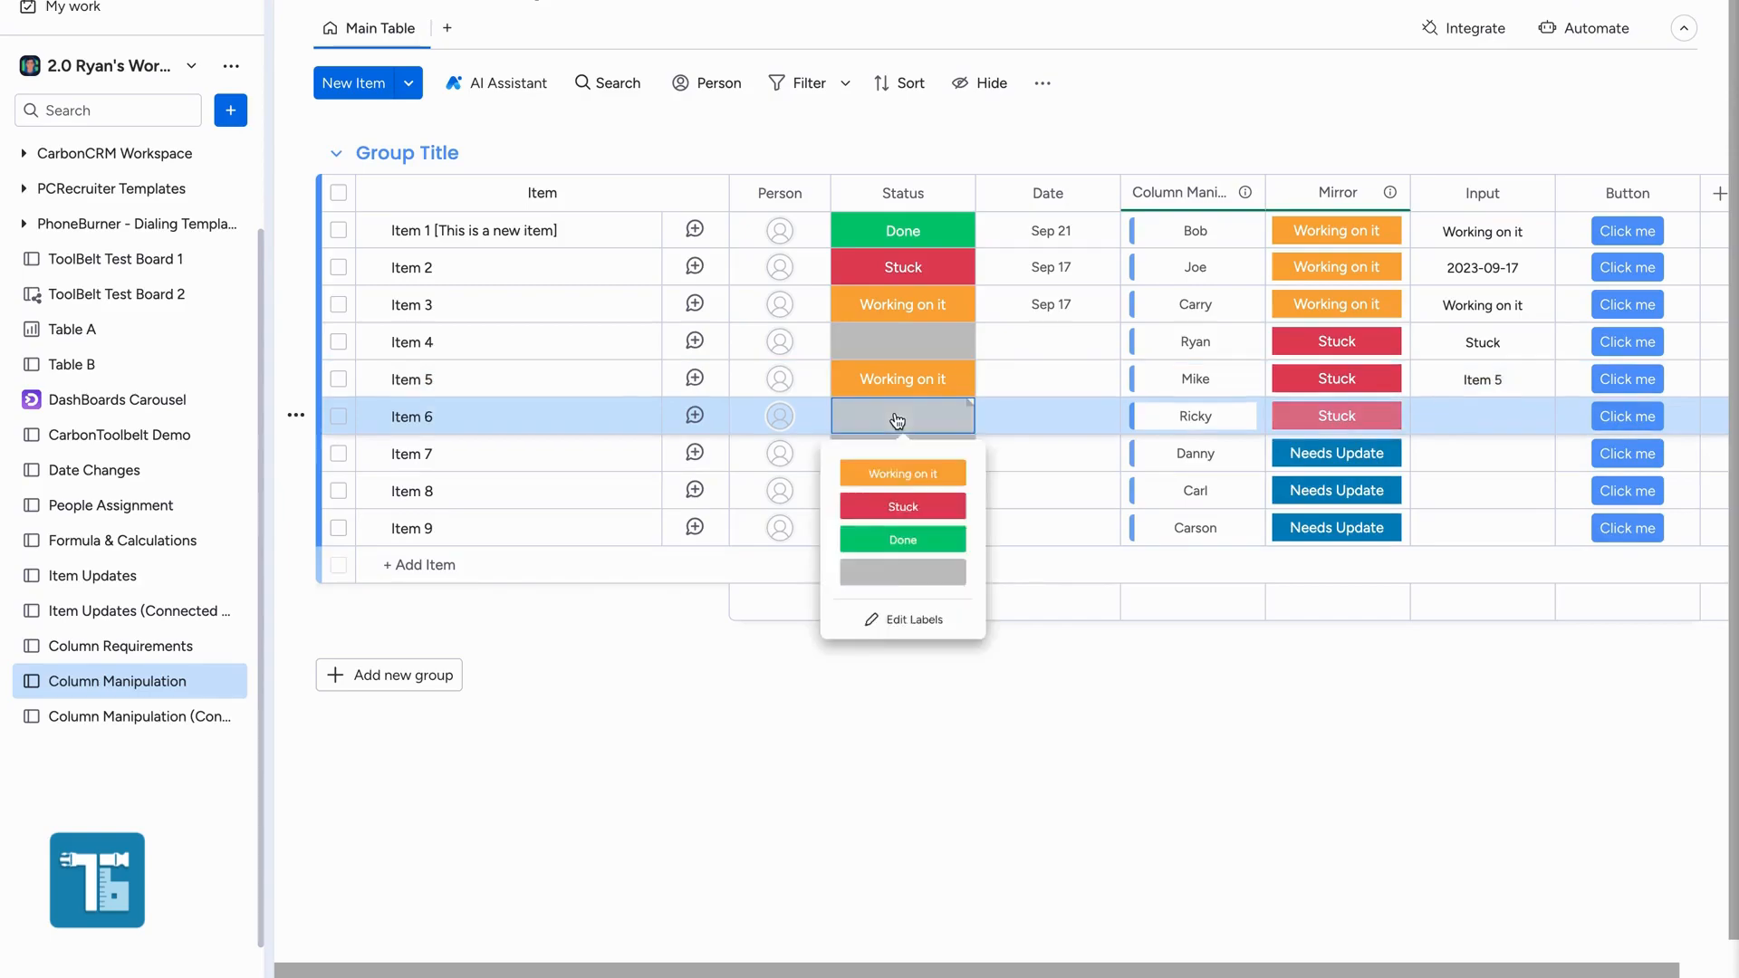
pyautogui.click(916, 525)
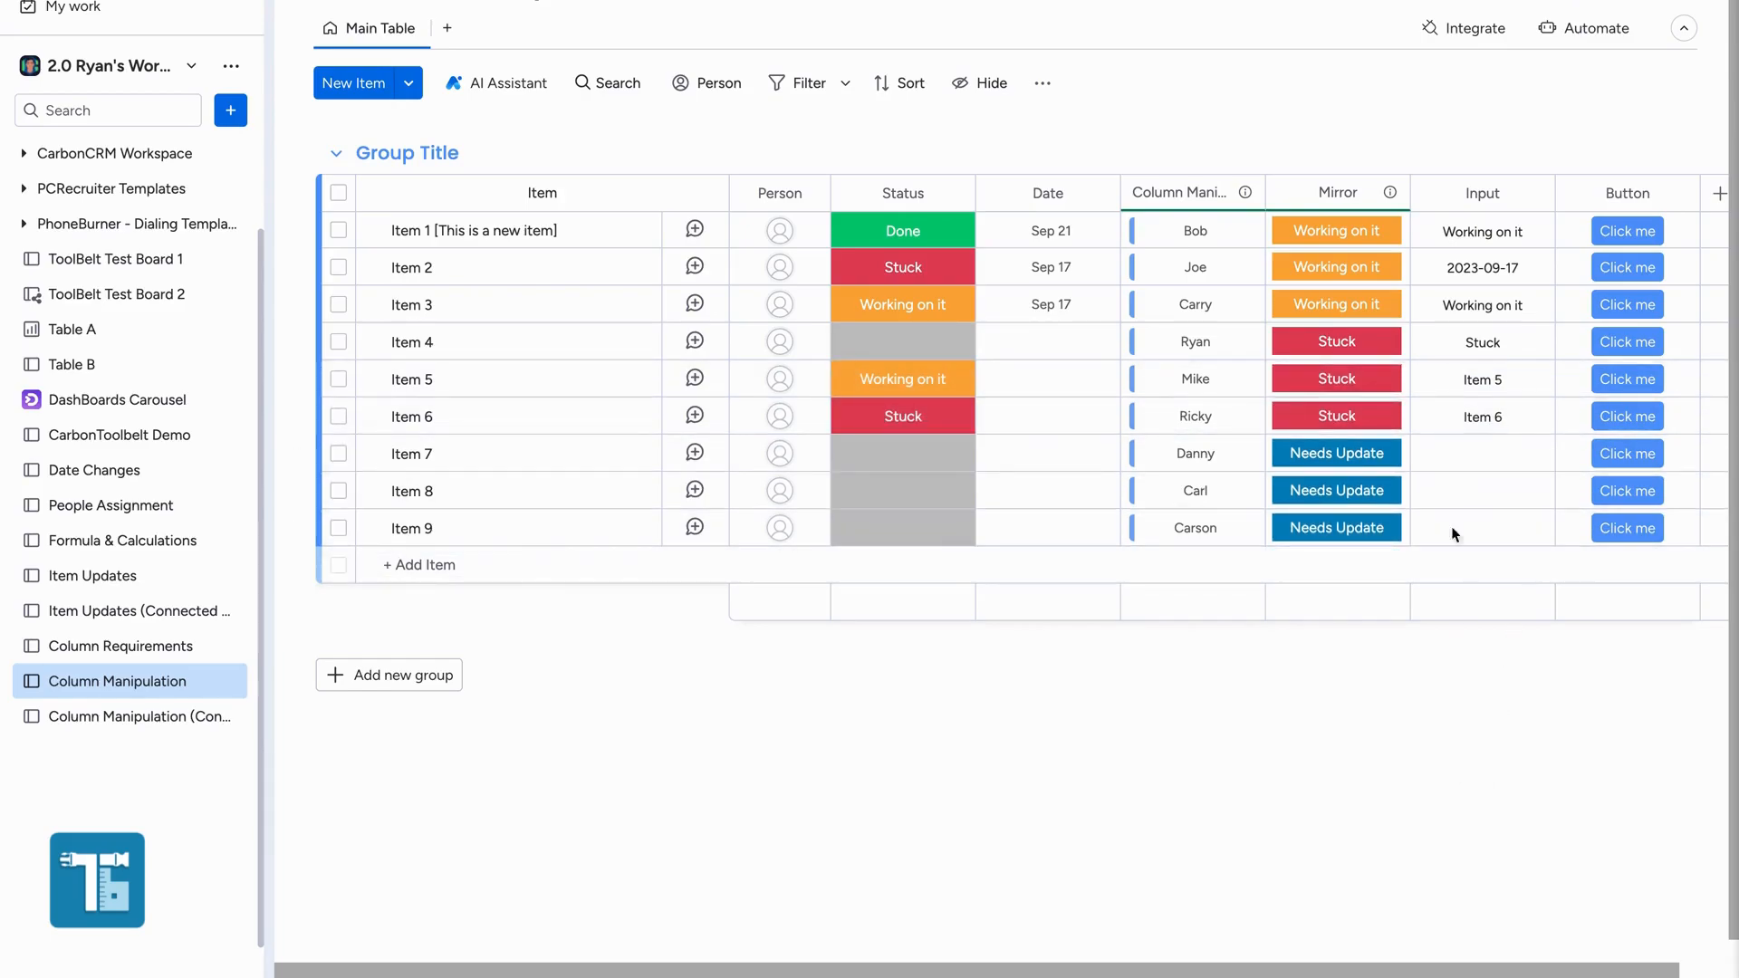
# Turn off the Status-triggered Name copy integration and search "Column manip" to return to the CarbonToolbelt Column Manipulation - v3.2.0 recipes.
pyautogui.click(1474, 25)
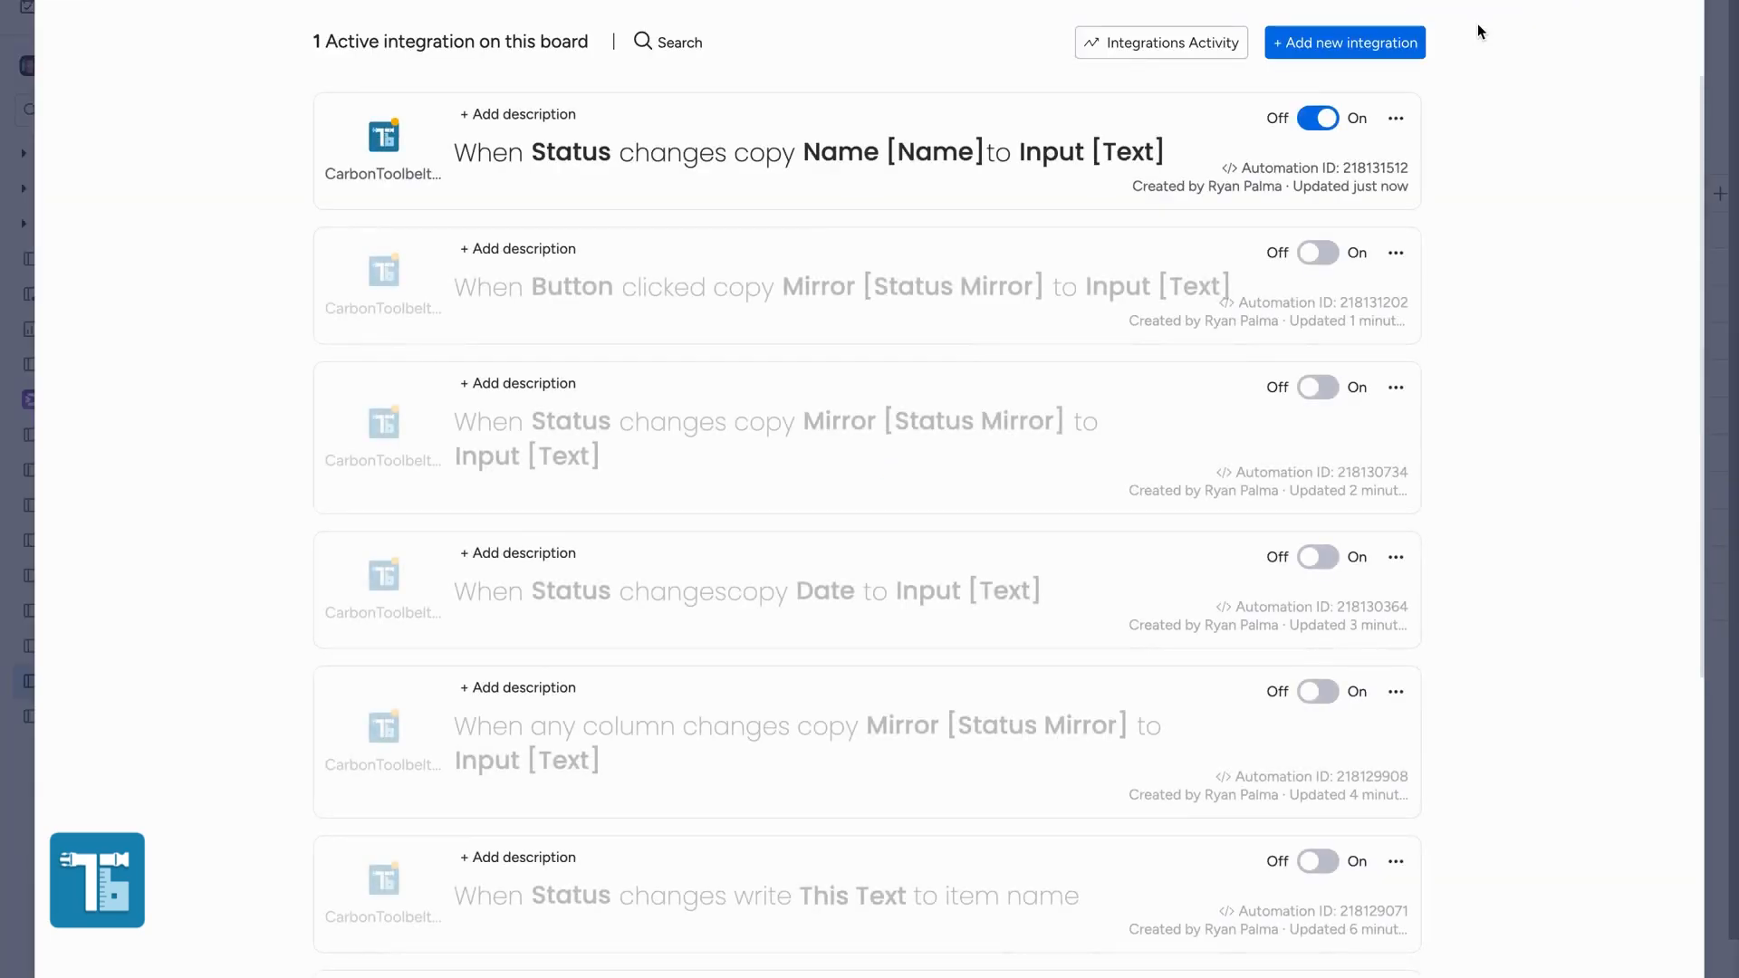
pyautogui.click(1317, 118)
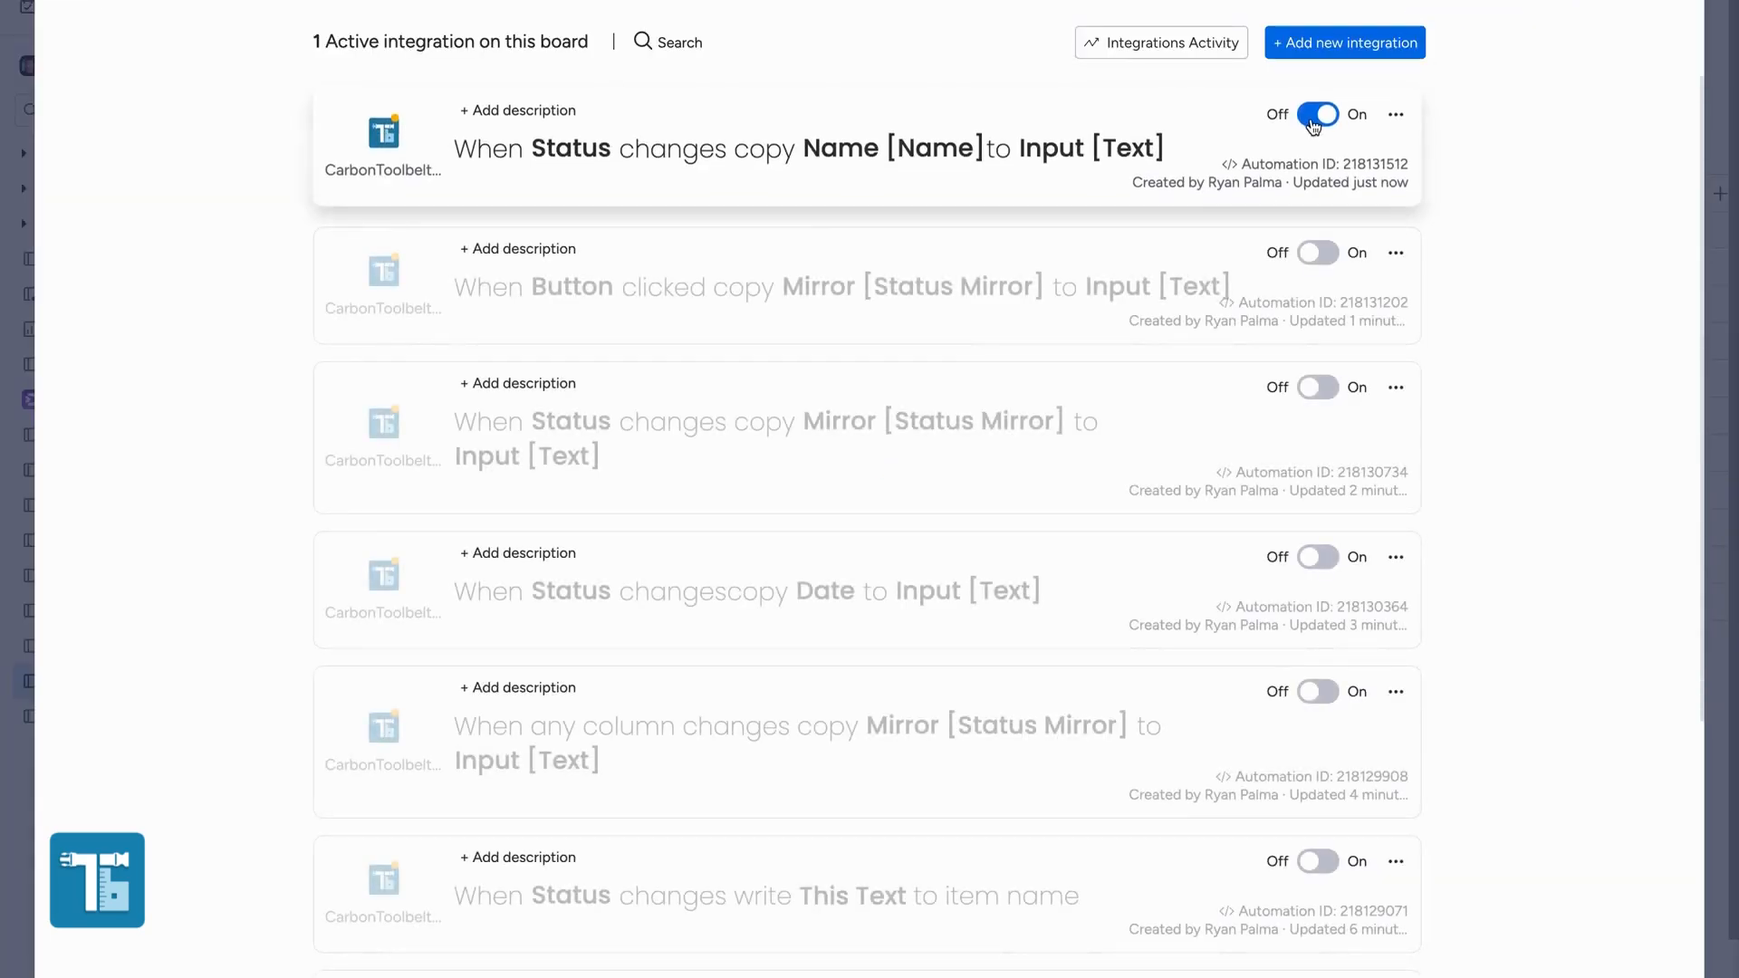
pyautogui.click(1349, 46)
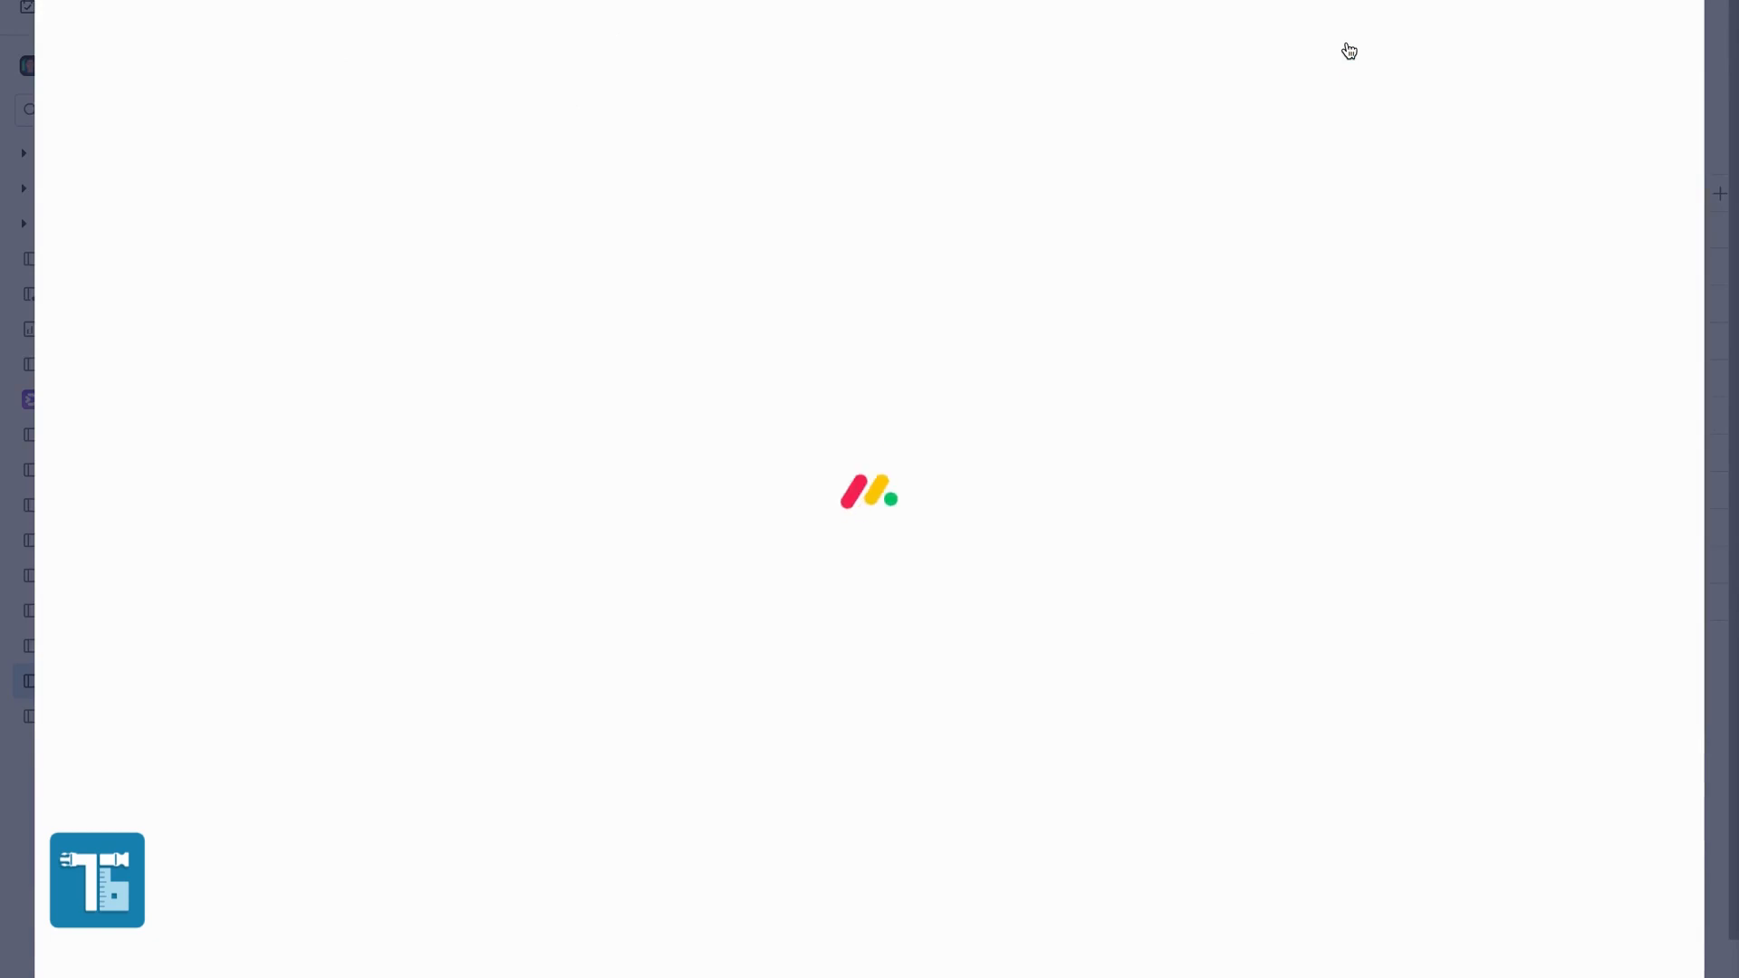
pyautogui.write('Column manip')
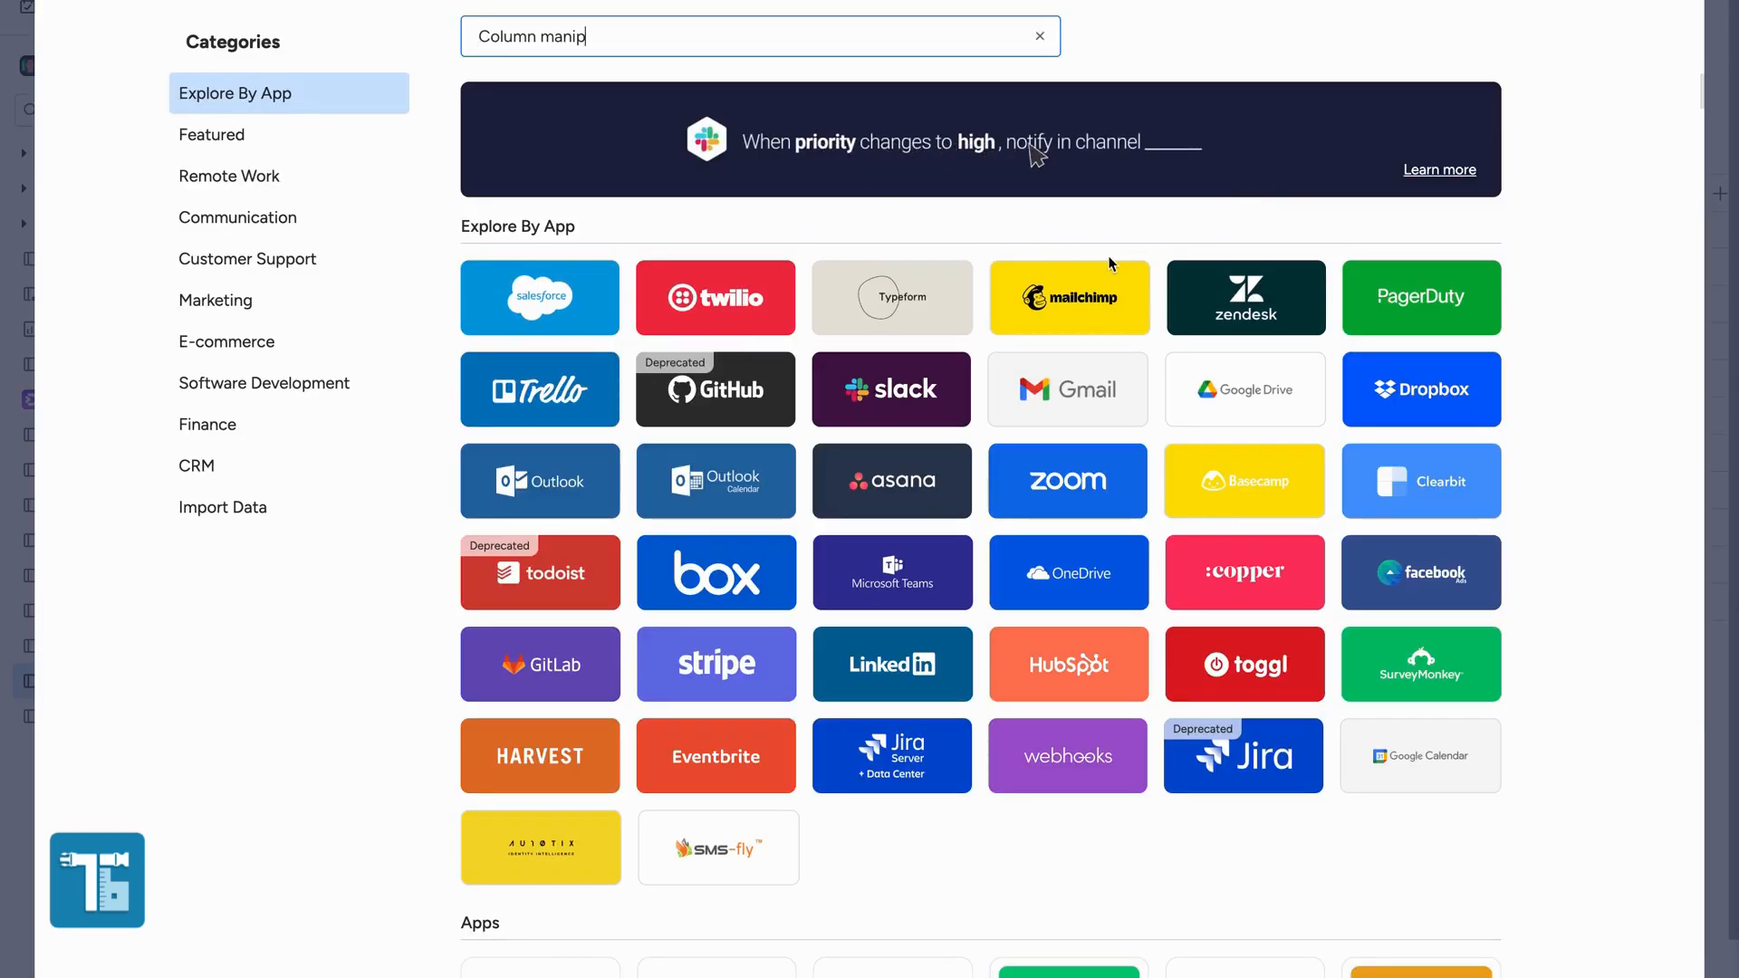
pyautogui.click(724, 349)
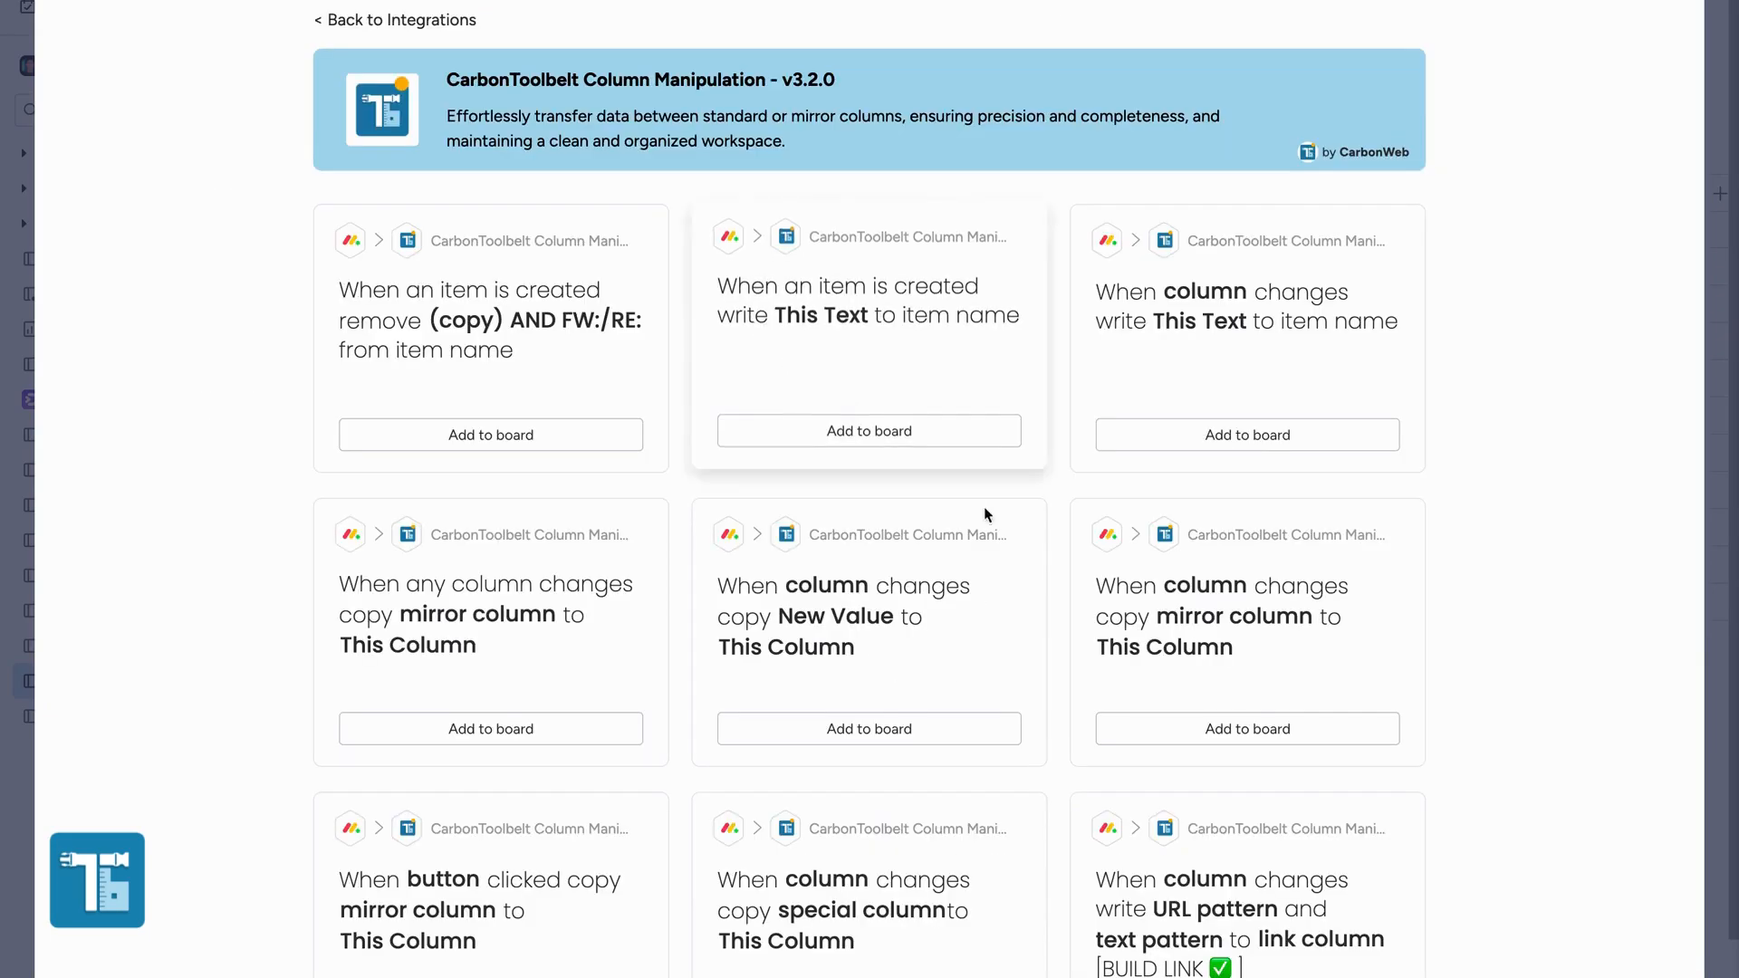
pyautogui.scroll(-1, 1032, 637)
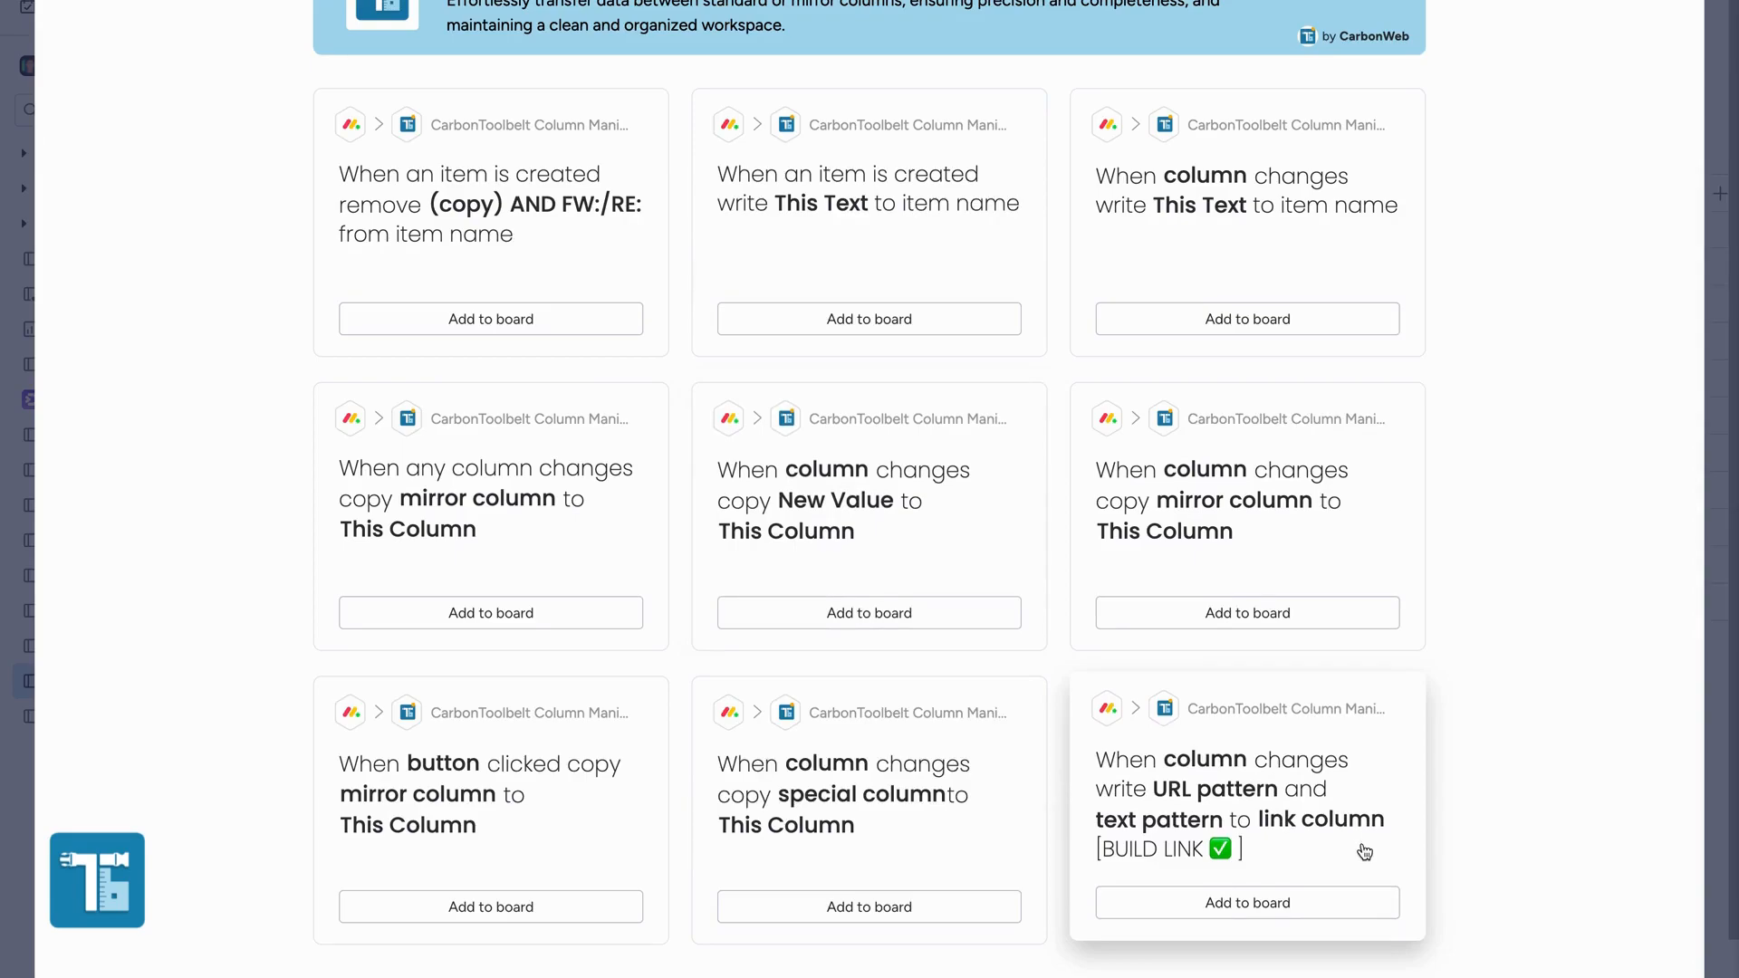
pyautogui.click(1293, 902)
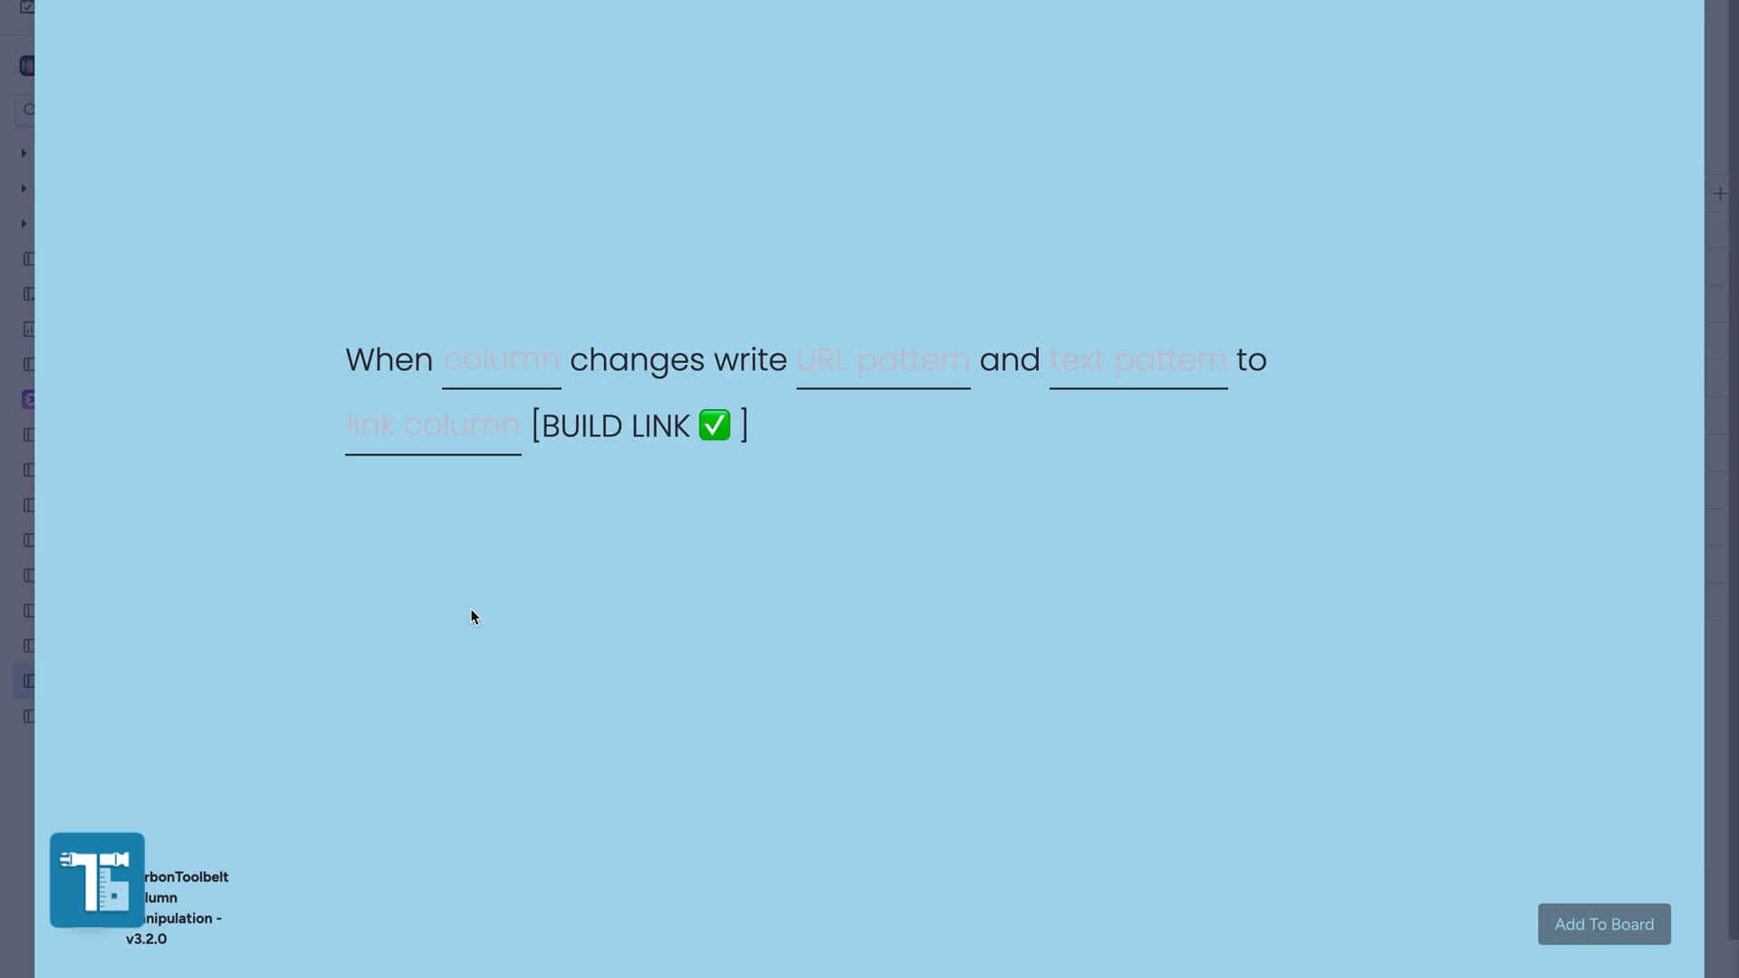
pyautogui.click(498, 362)
pyautogui.click(528, 493)
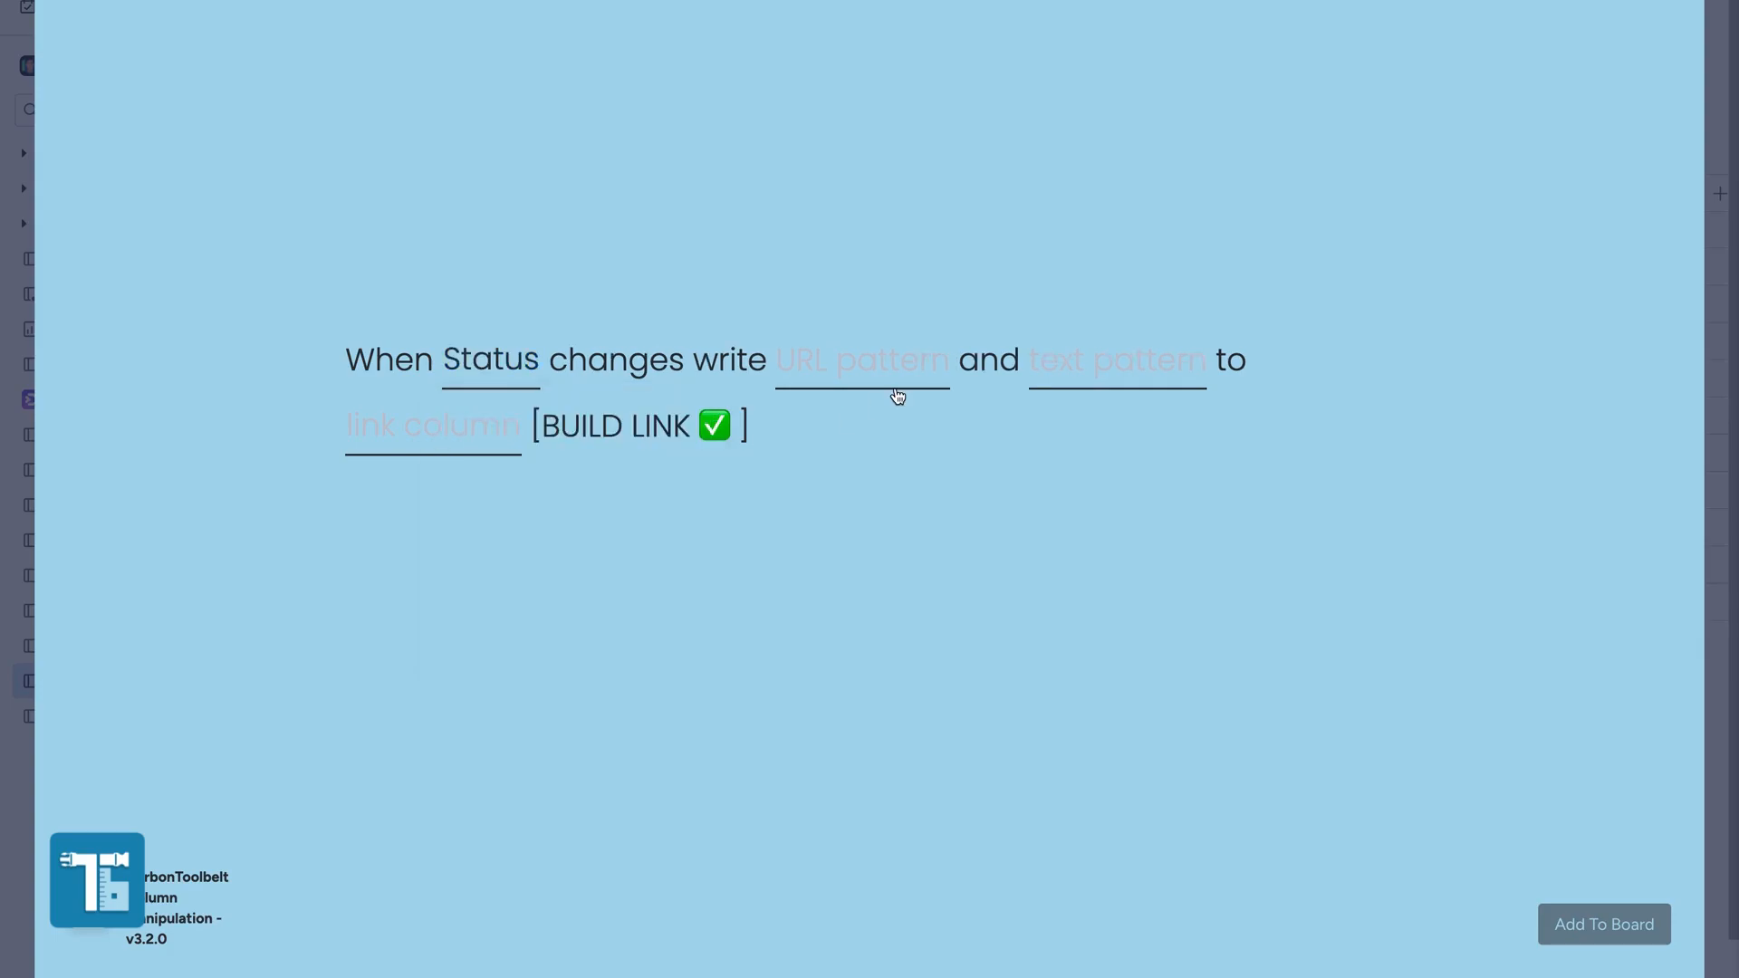
pyautogui.click(873, 375)
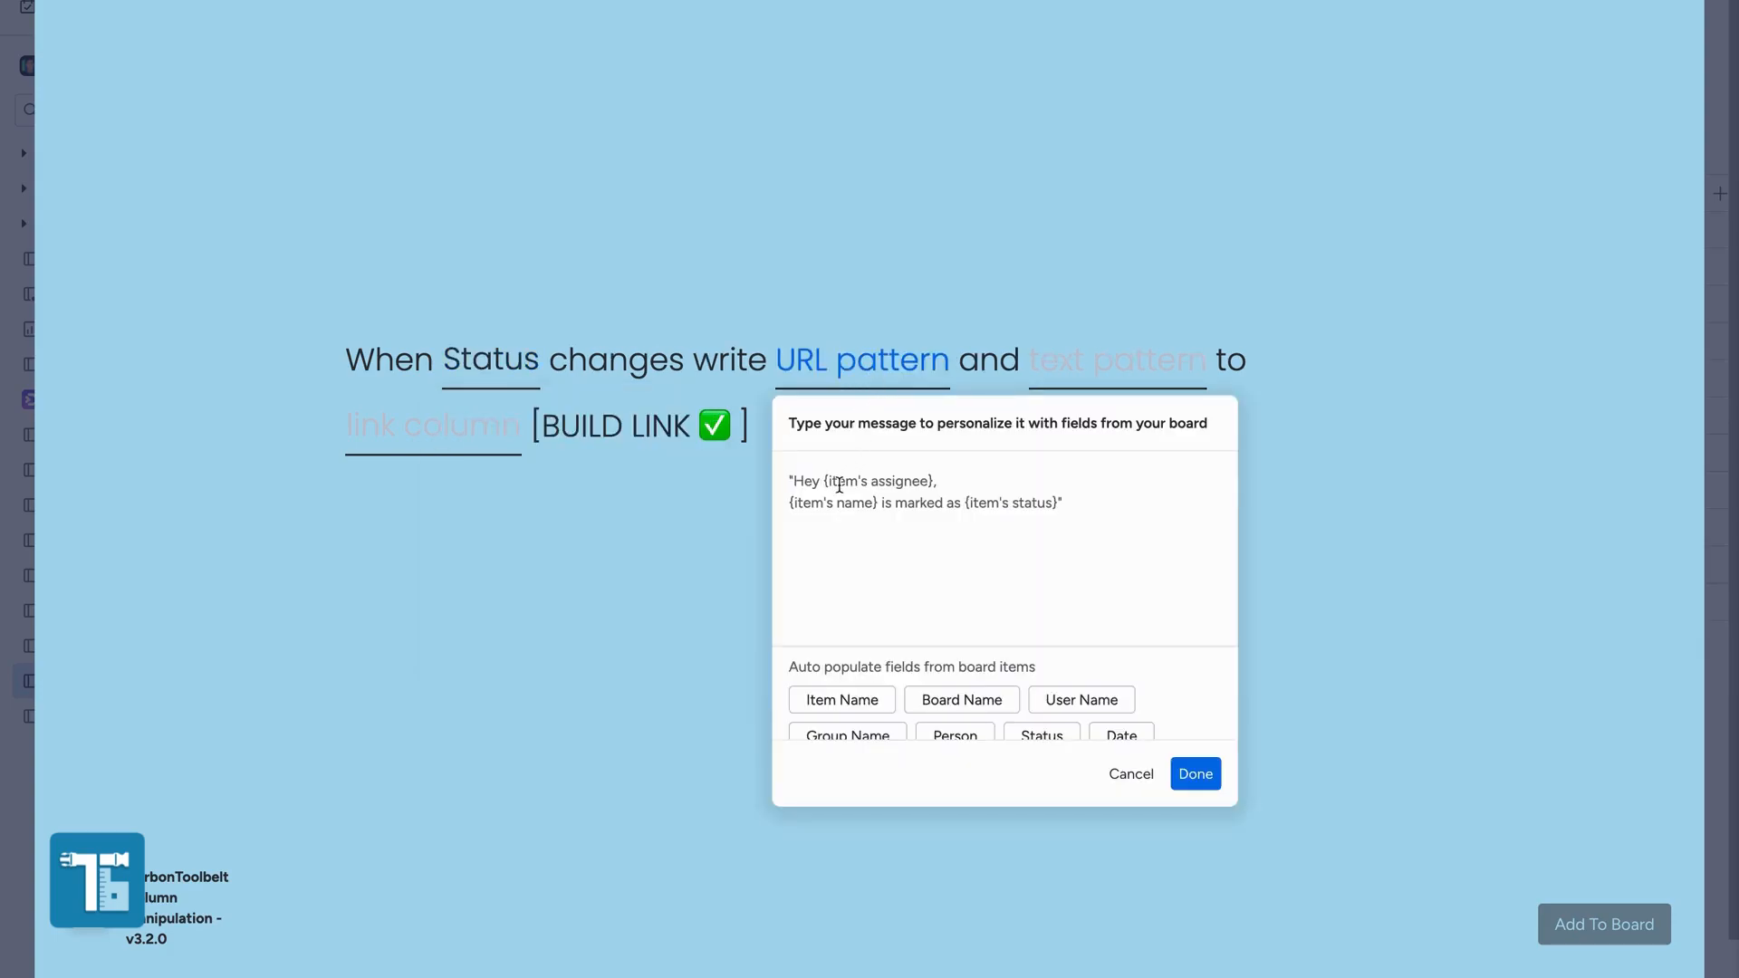
pyautogui.write('www.carbonweb.co')
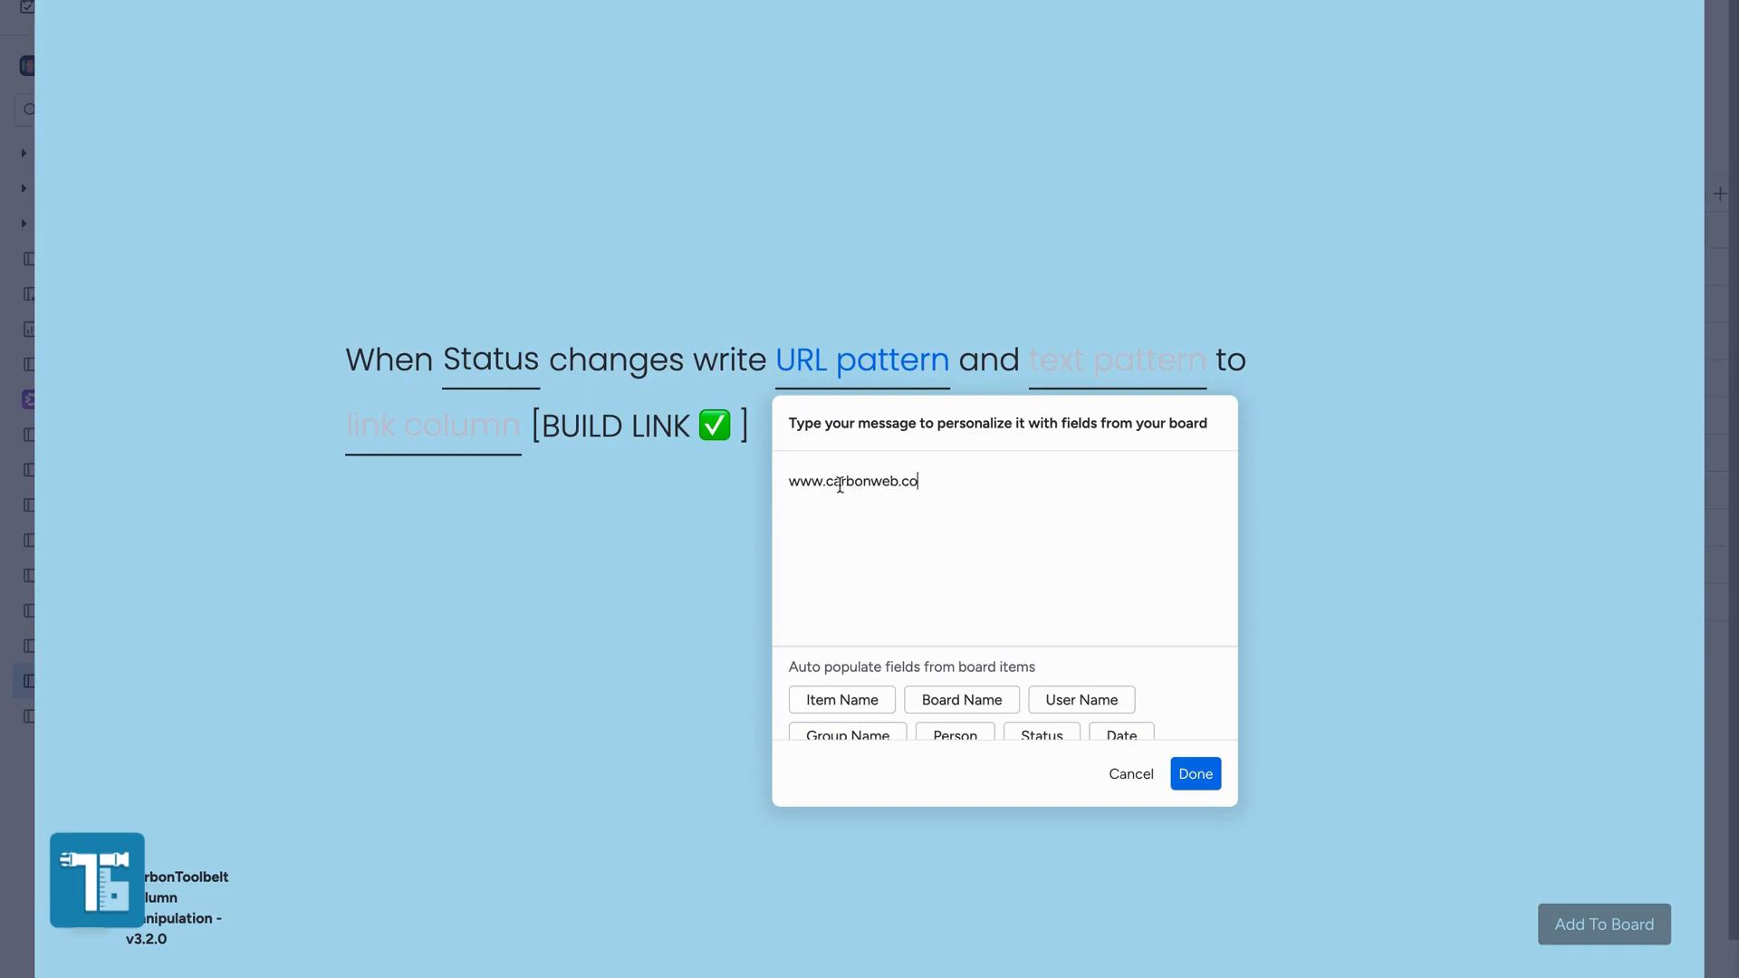
pyautogui.click(1243, 485)
pyautogui.click(1113, 363)
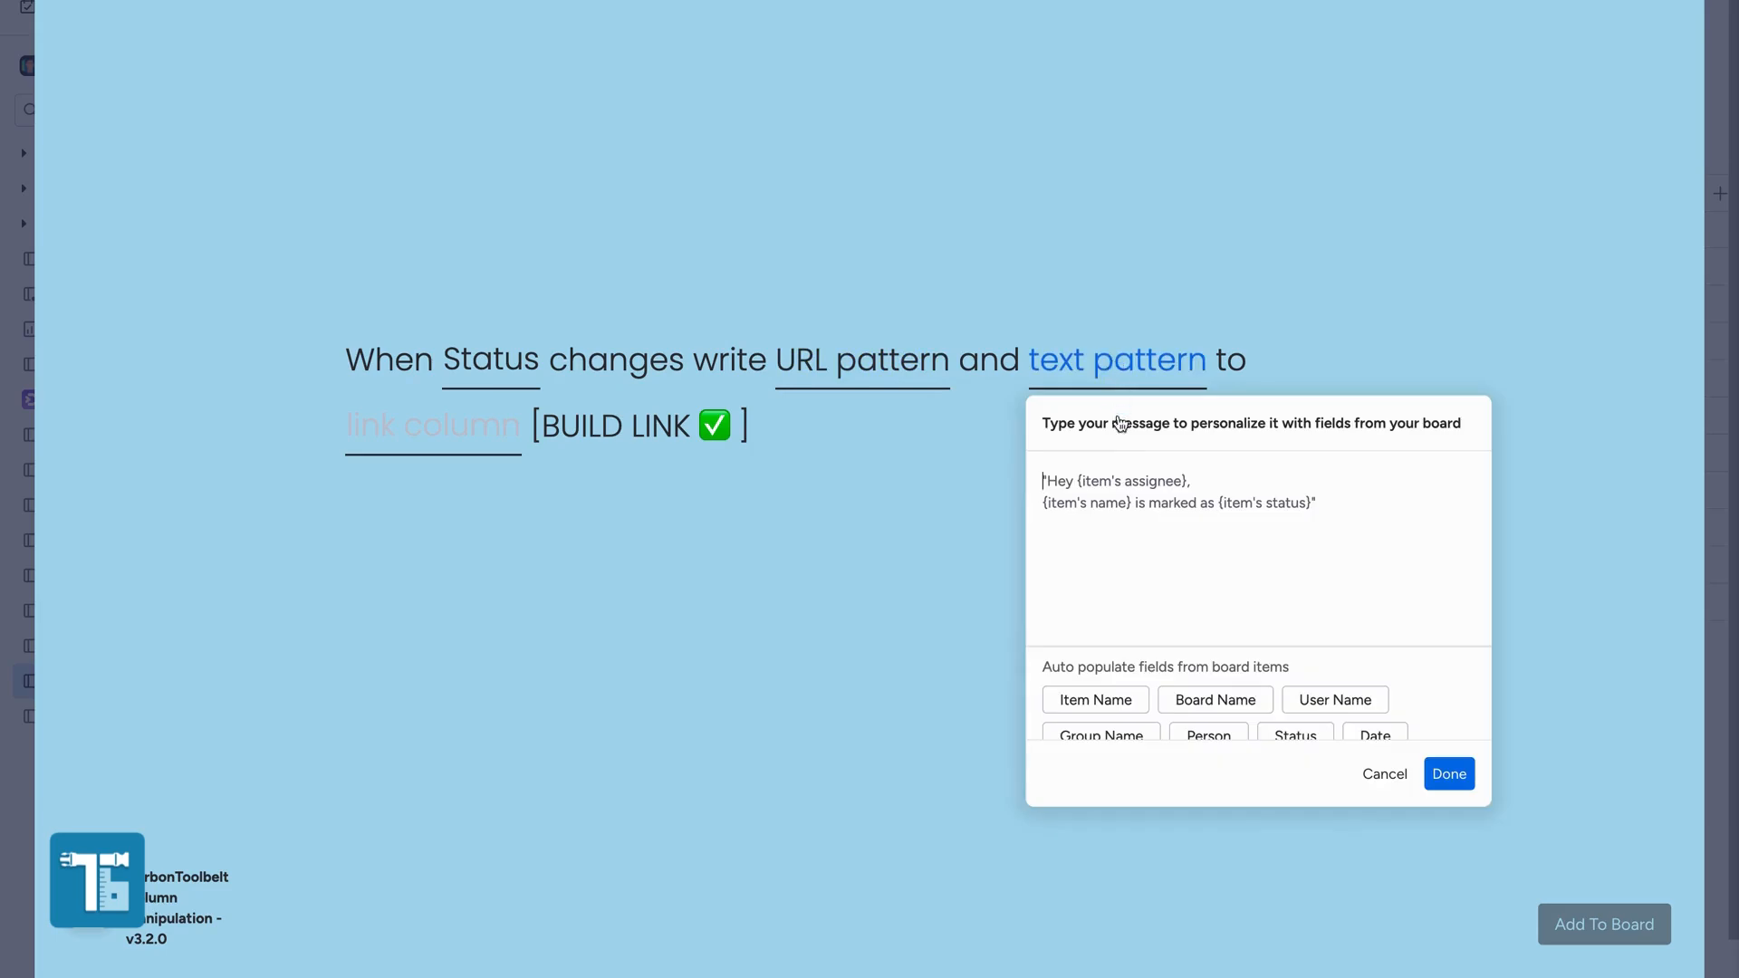
pyautogui.write('Carbon')
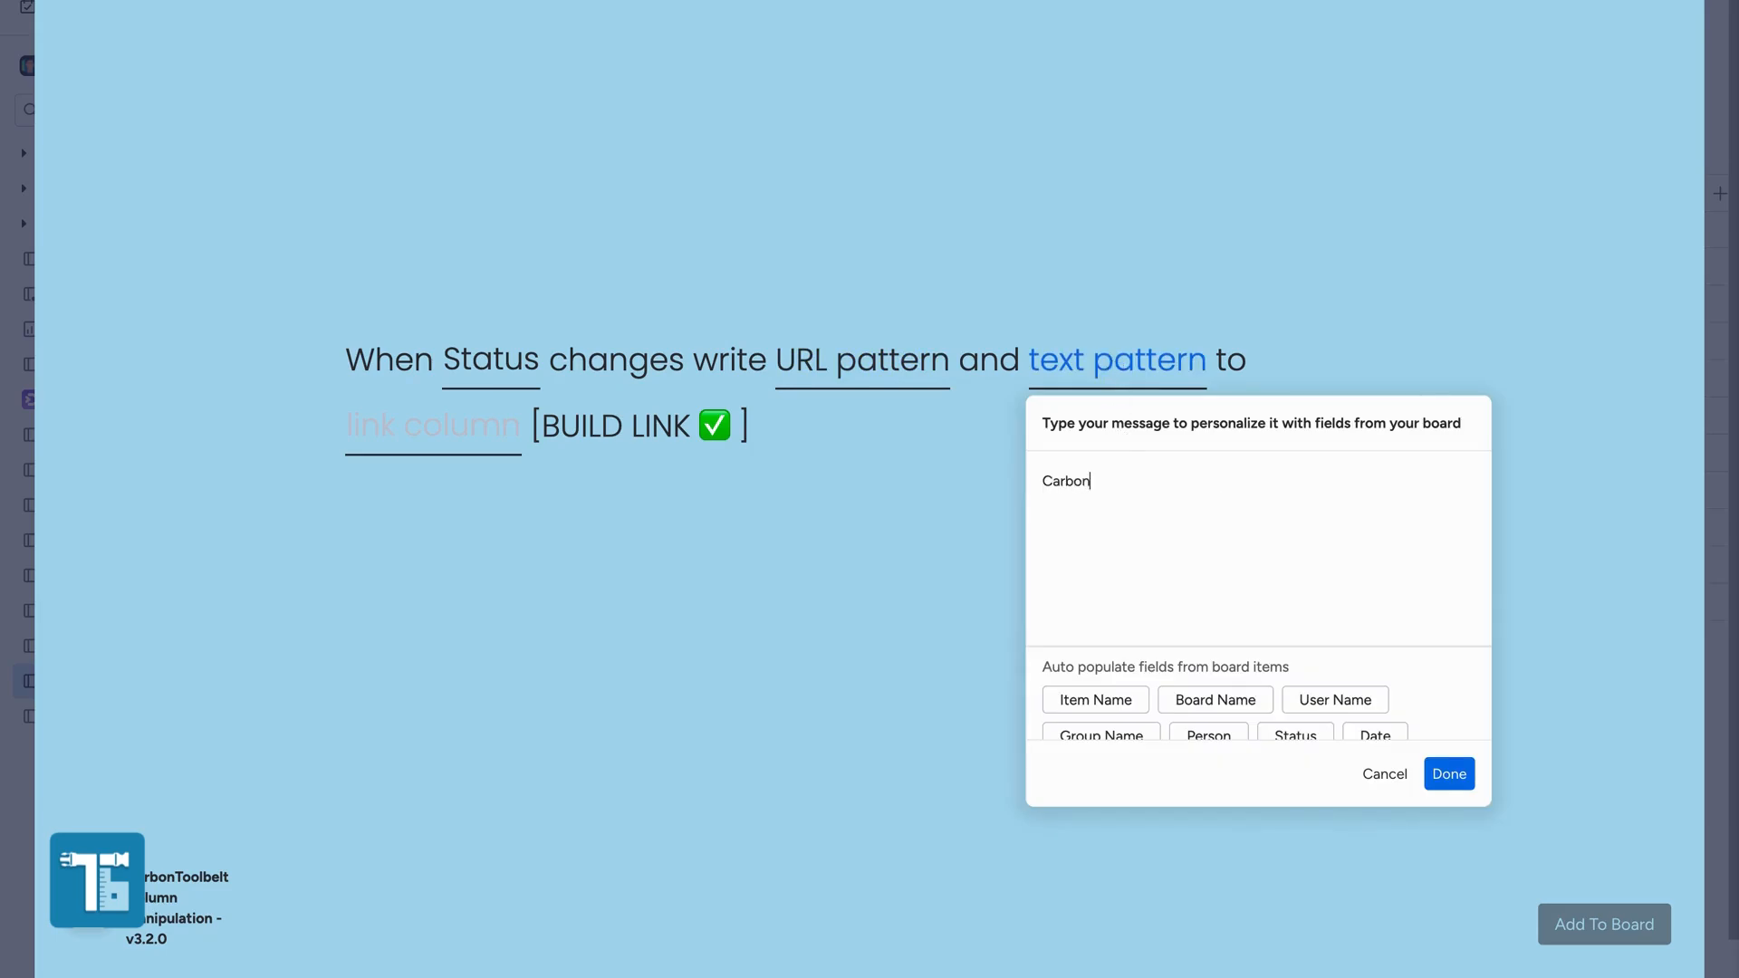
pyautogui.click(816, 558)
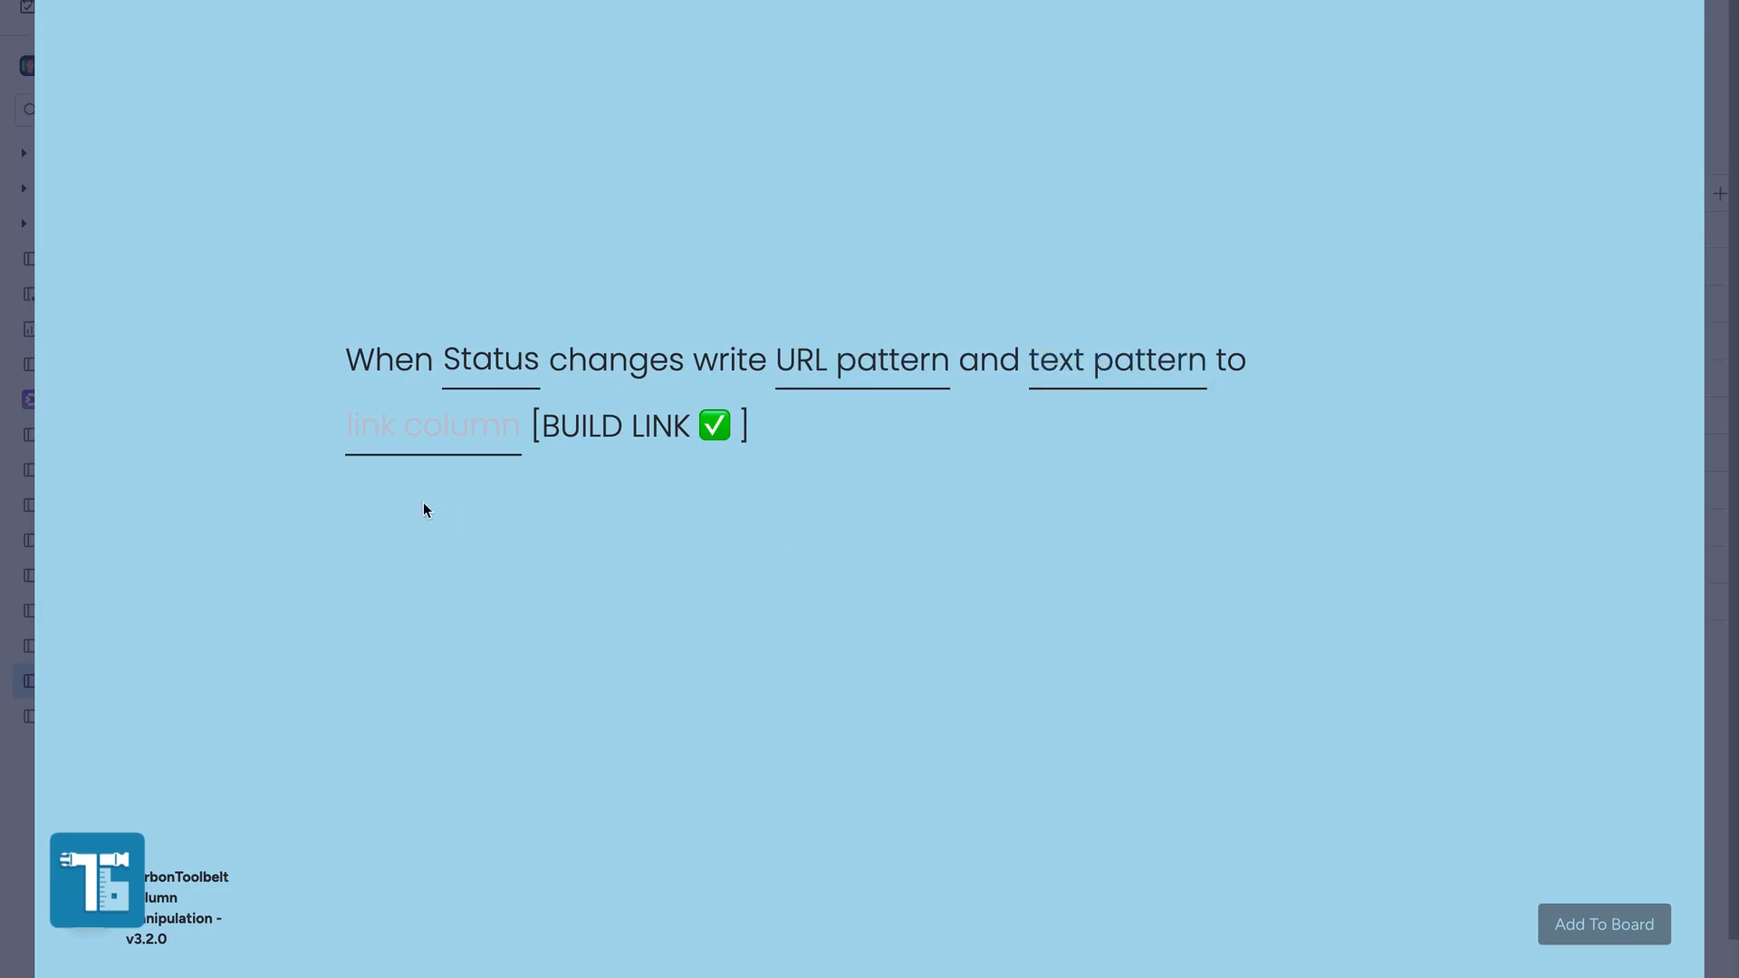
# Add a new Link column to the board and choose it as the recipe's link column.
pyautogui.click(426, 443)
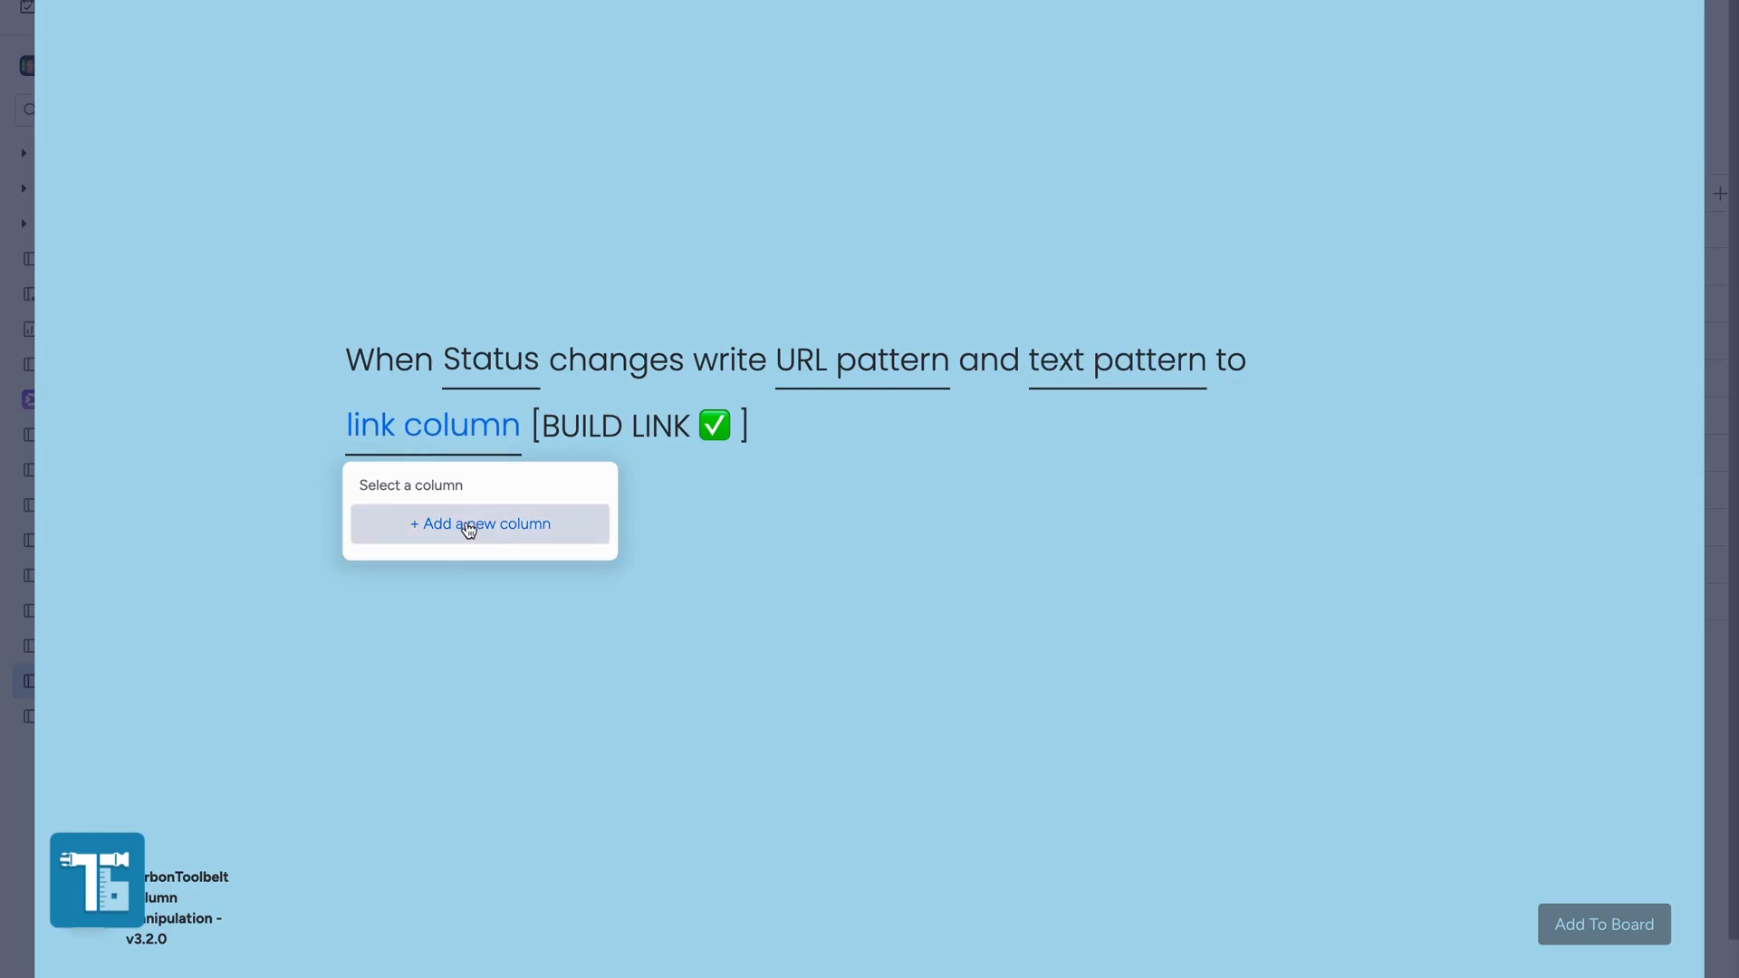
pyautogui.click(444, 523)
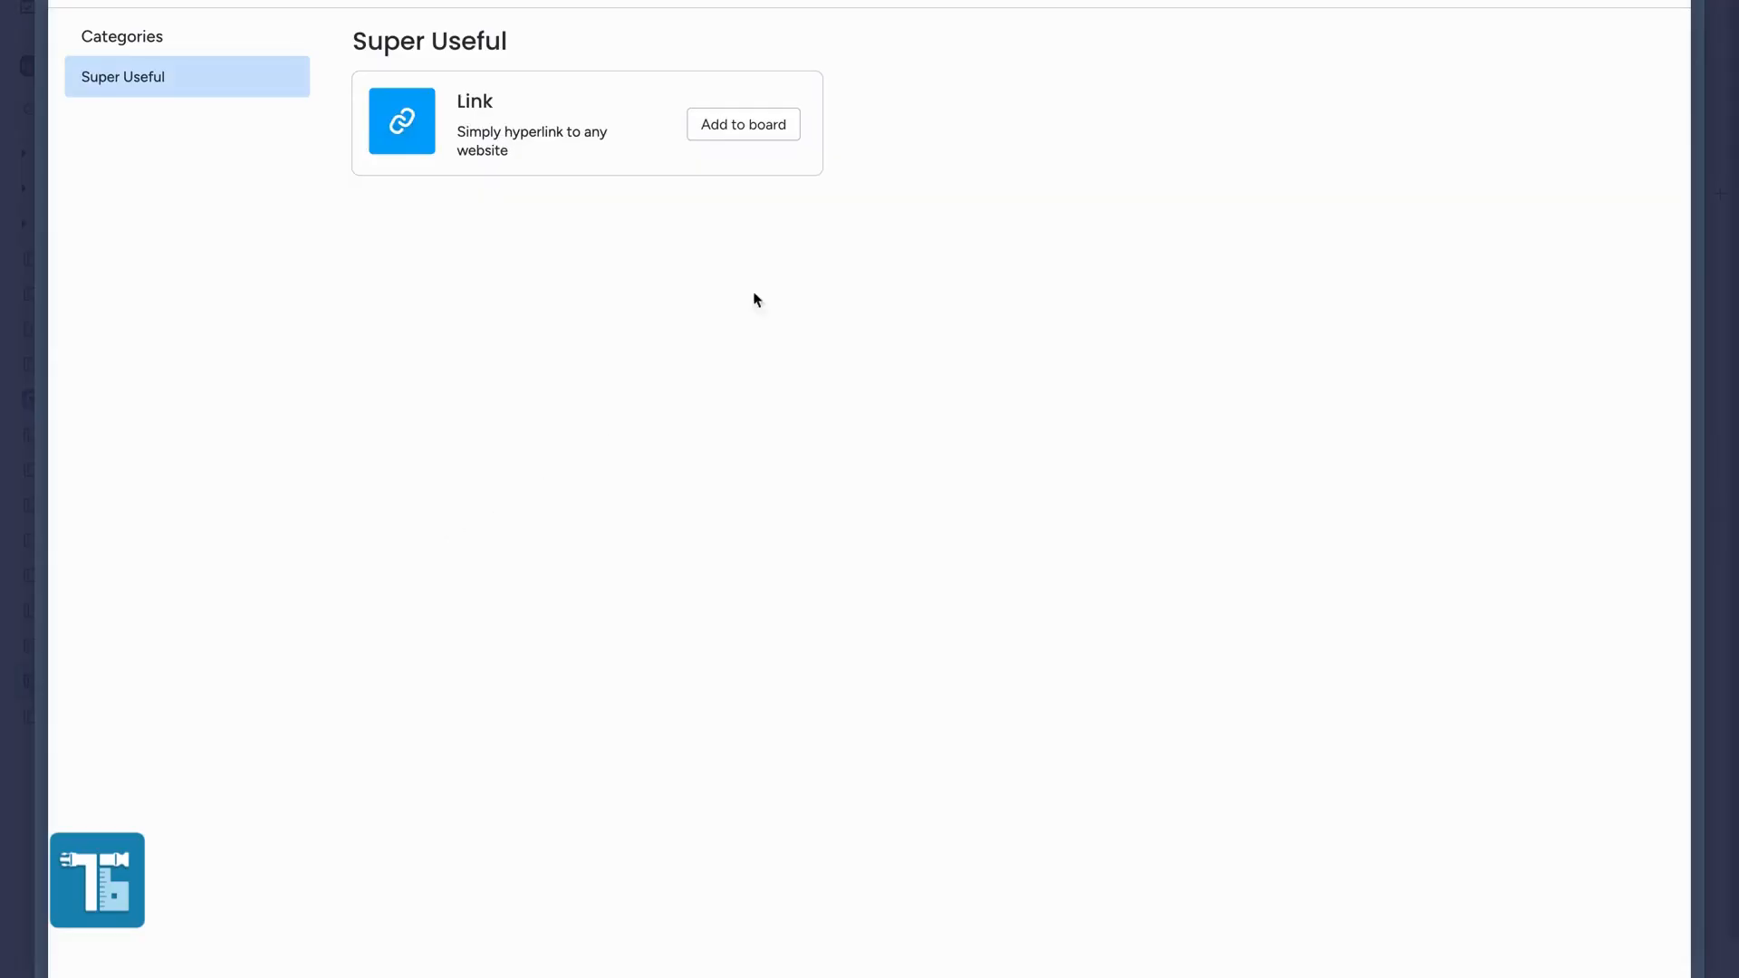
pyautogui.click(725, 136)
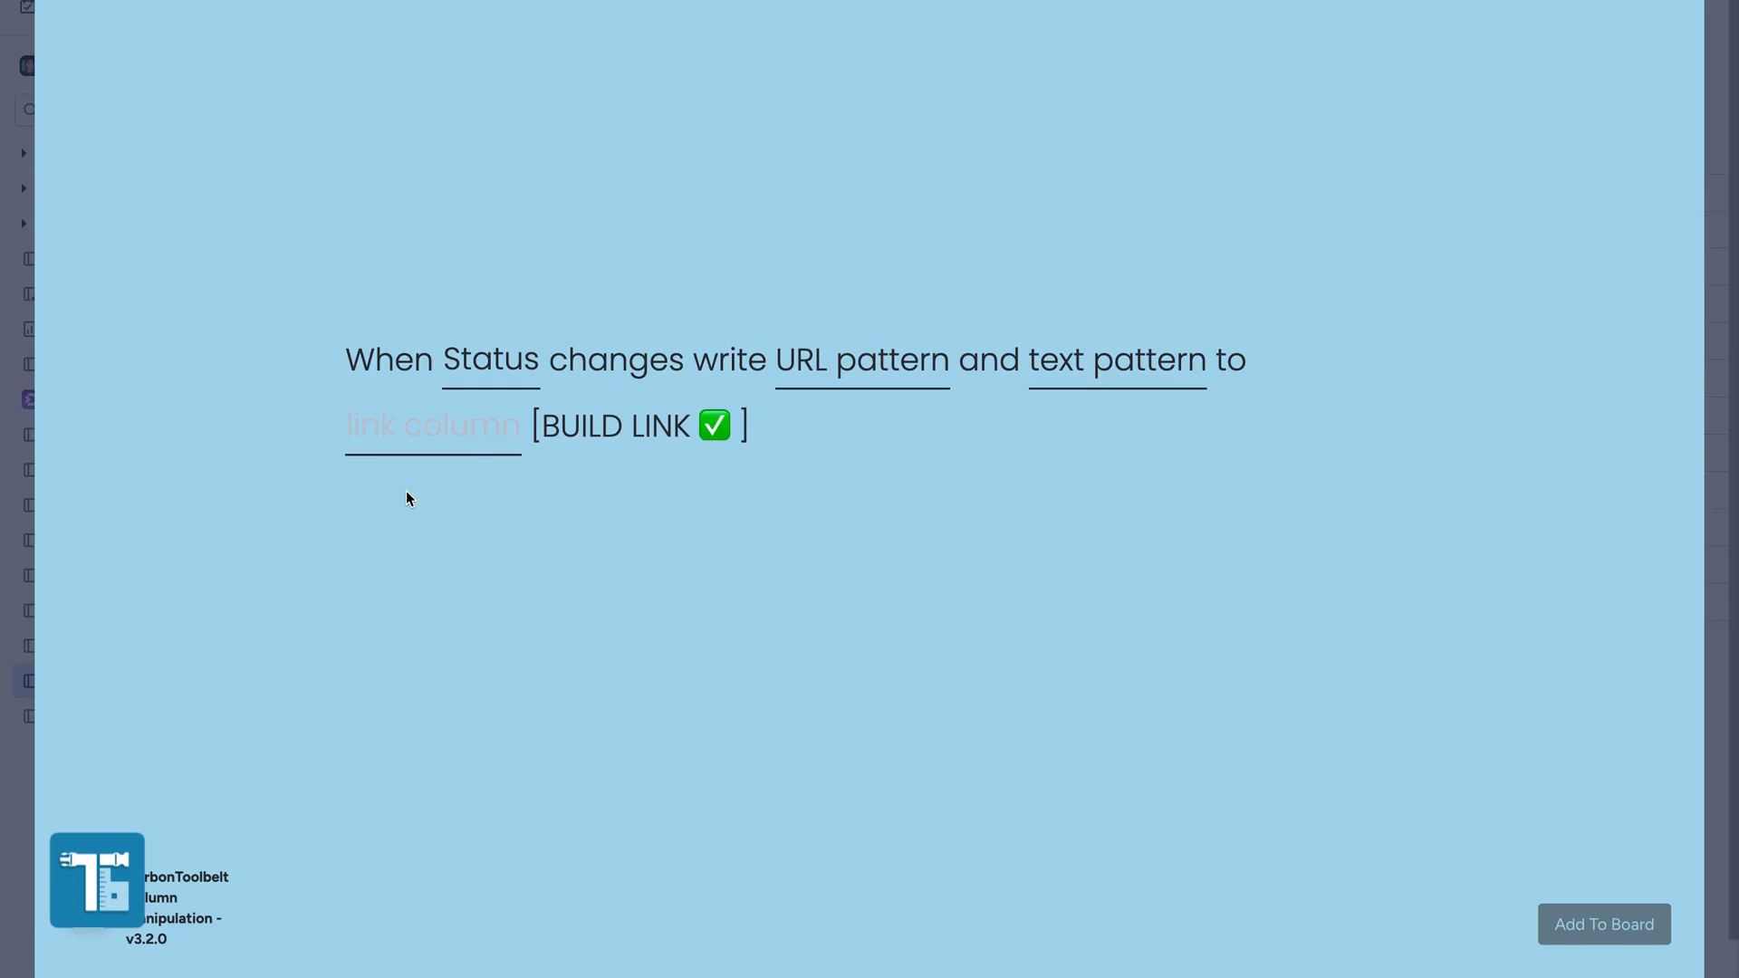
pyautogui.click(474, 437)
pyautogui.click(453, 518)
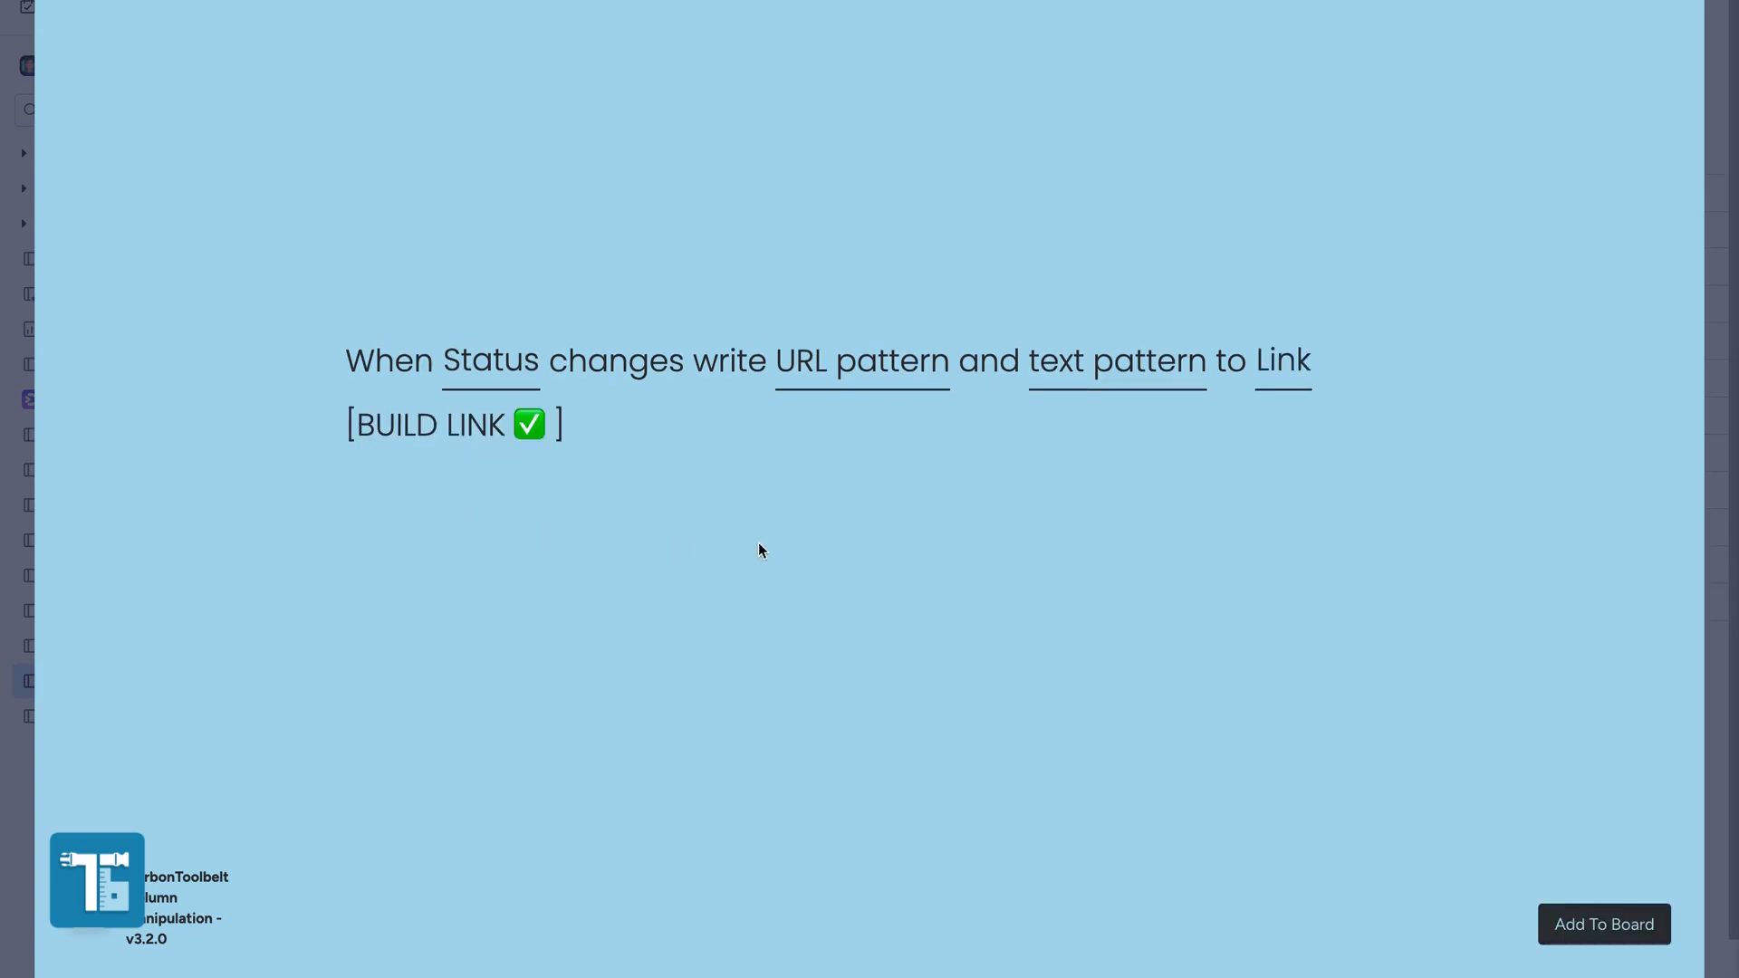
# Review the BUILD LINK recipe's URL pattern, text pattern and link column, add the recipe to the board and return to the board.
pyautogui.click(821, 367)
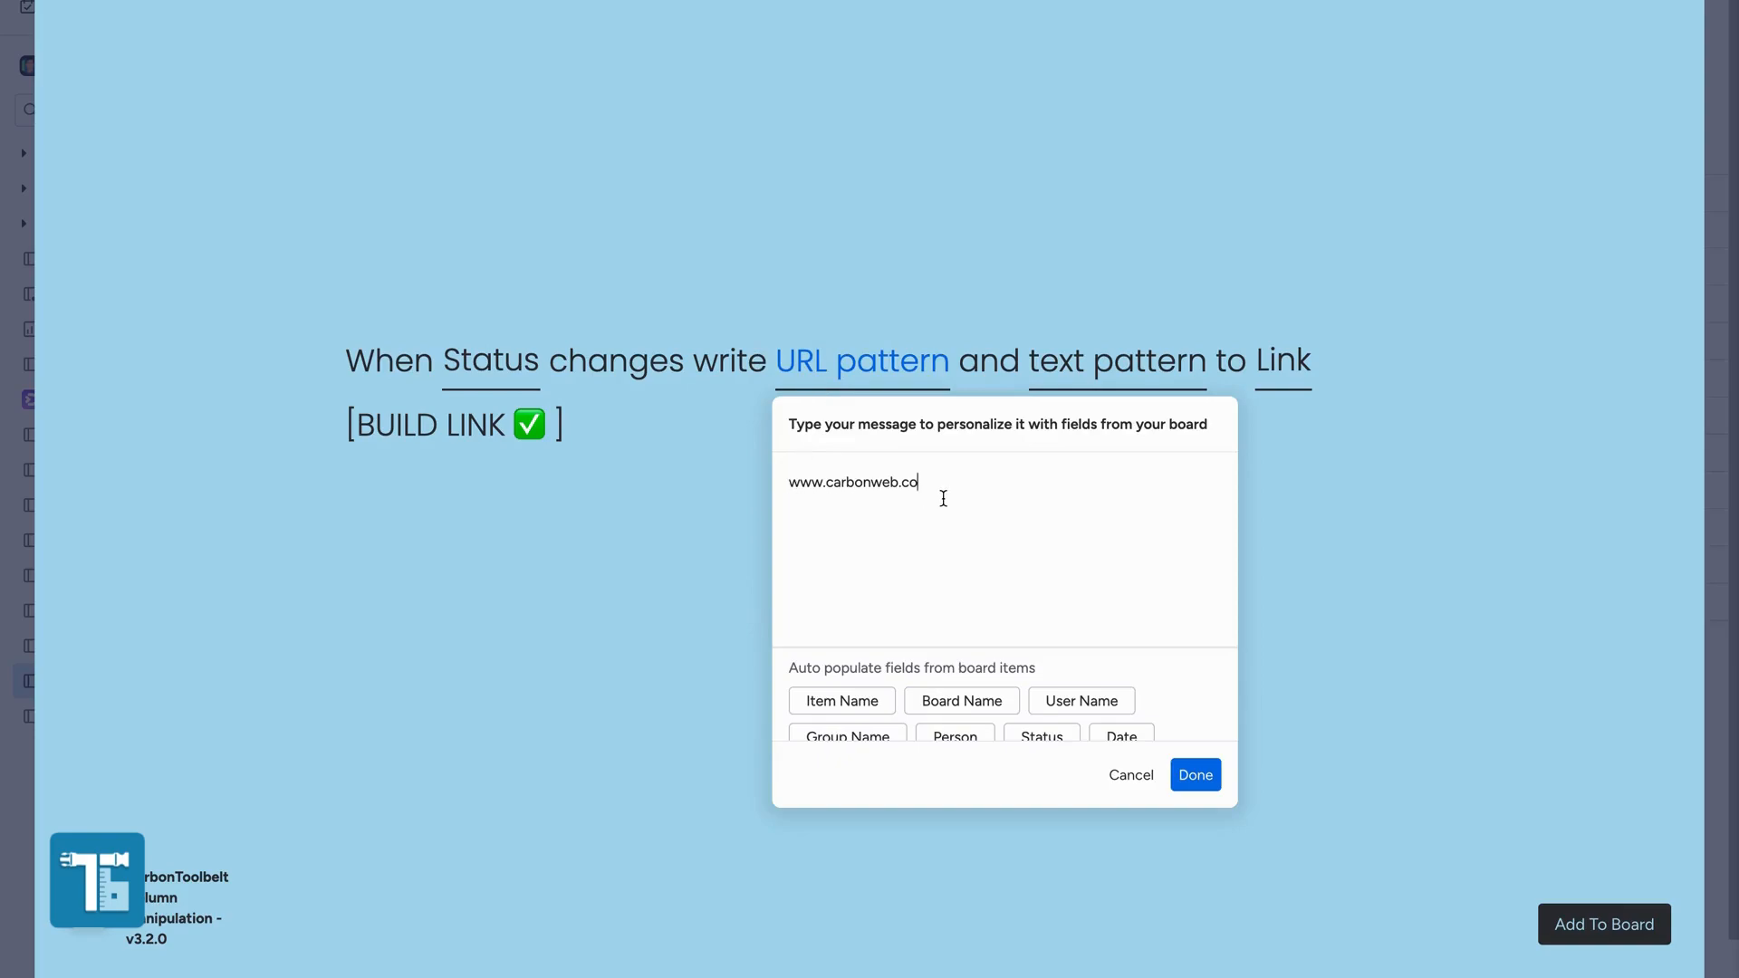
pyautogui.click(1309, 506)
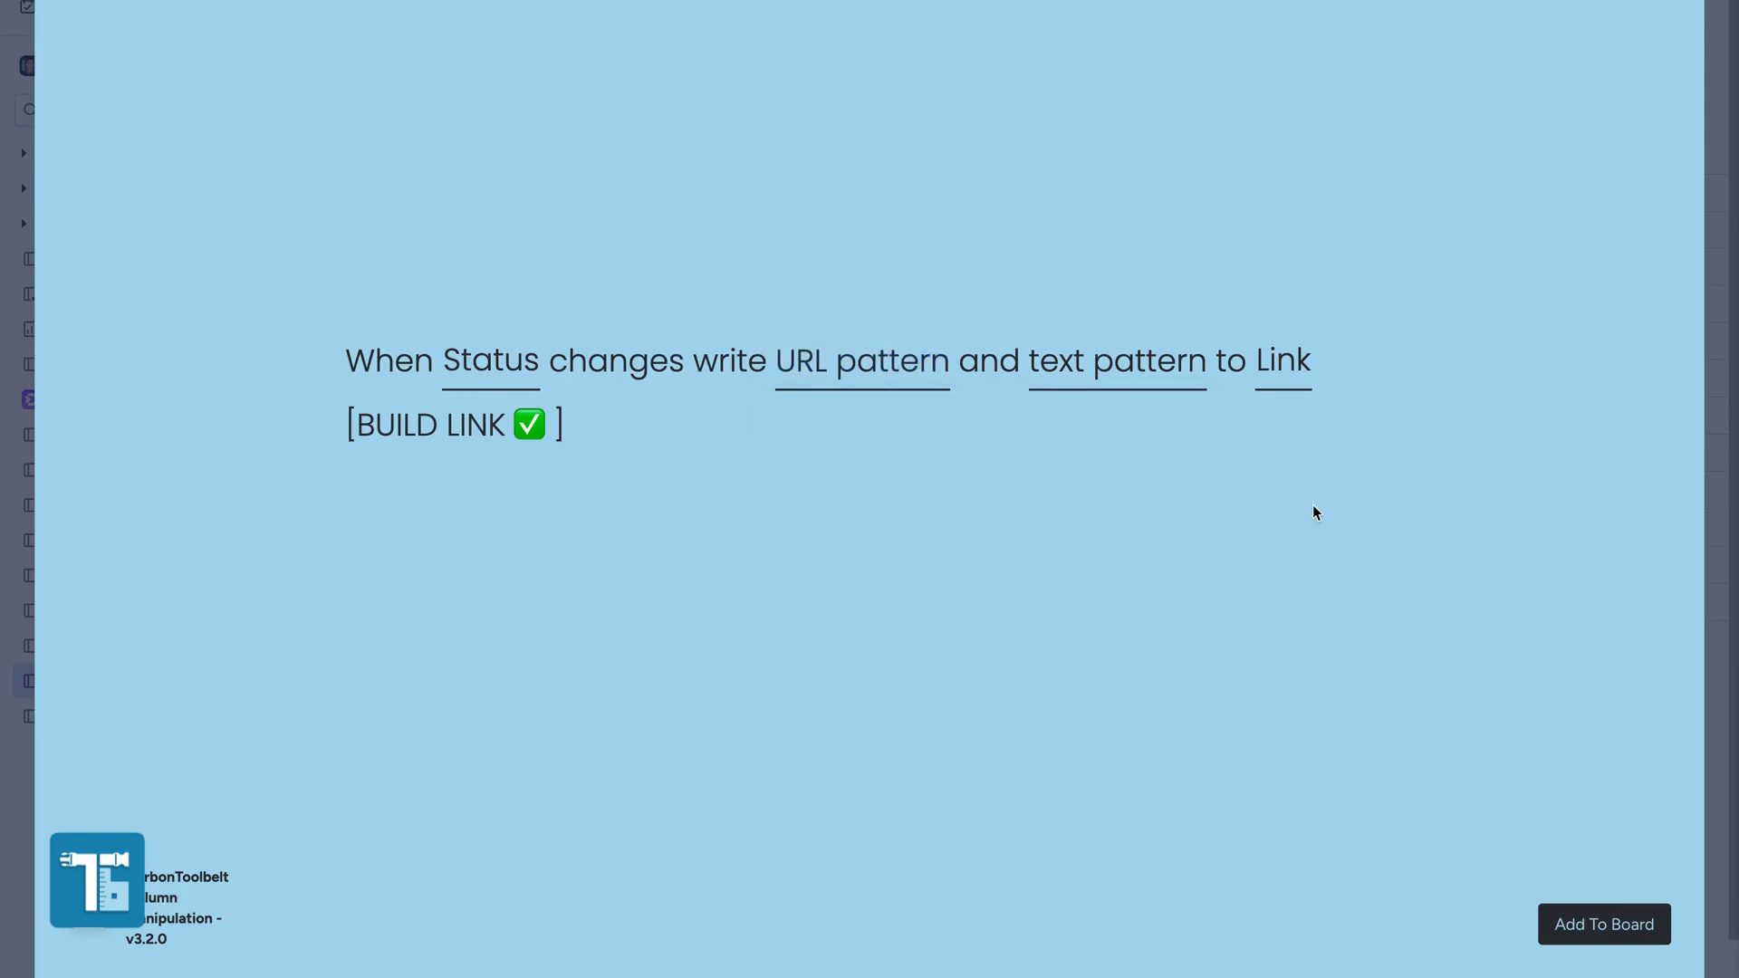
pyautogui.click(1113, 371)
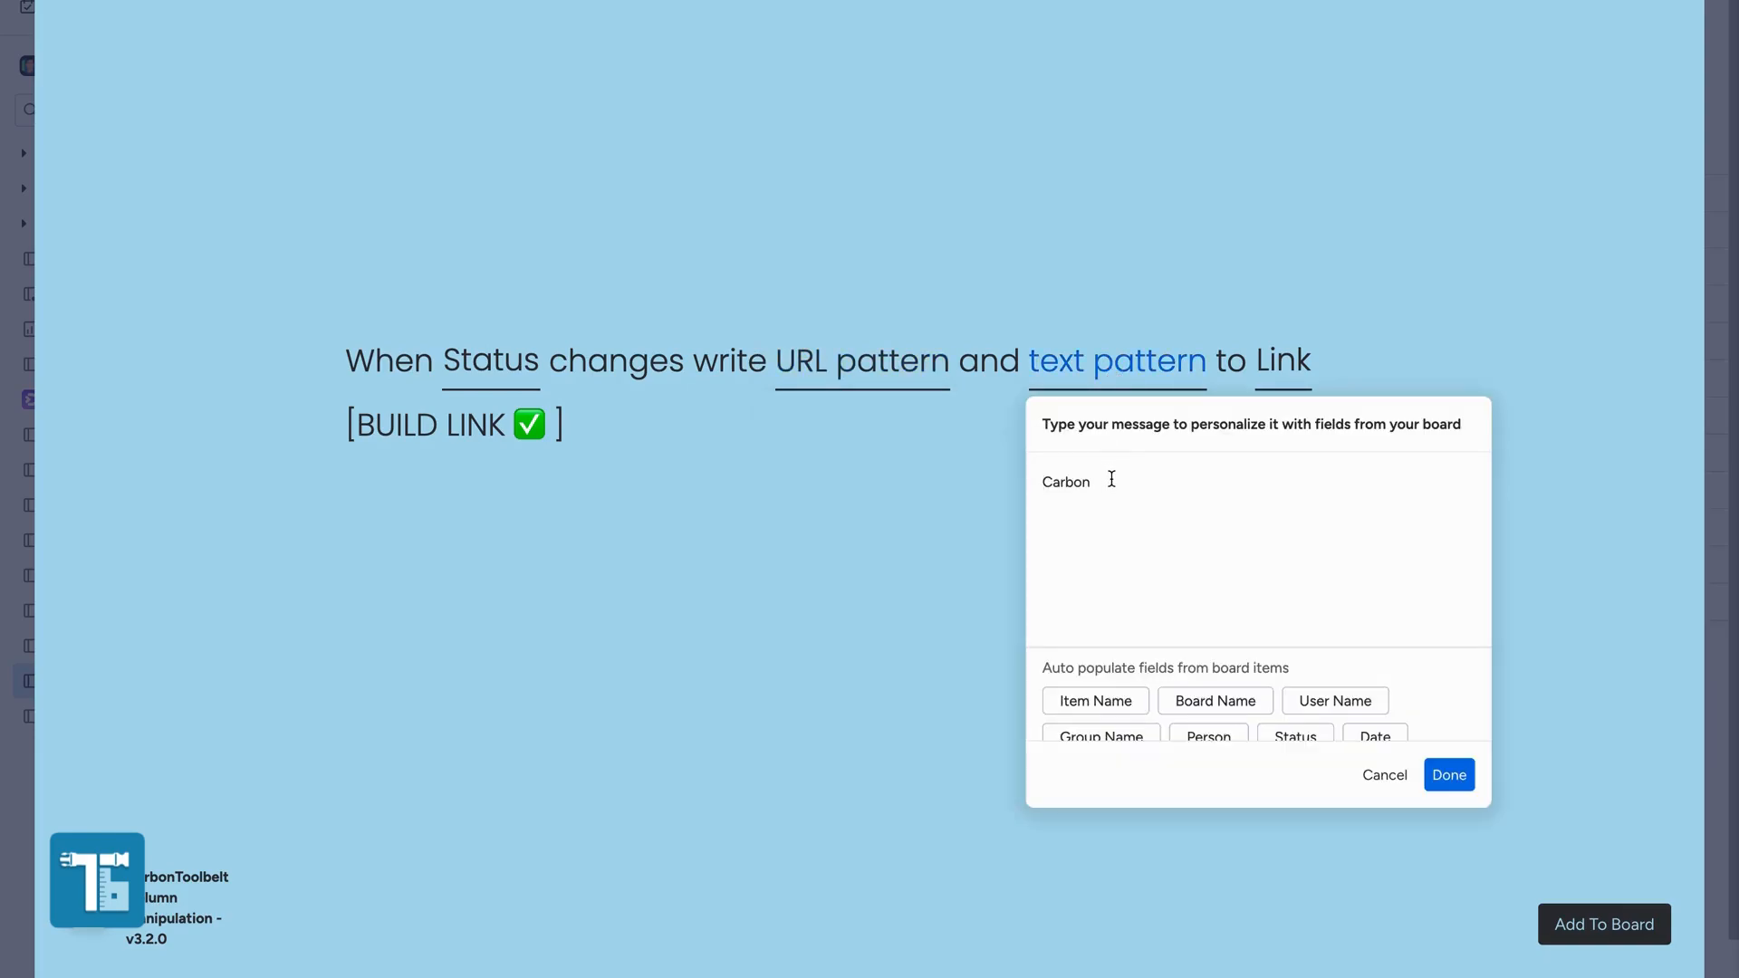
pyautogui.click(859, 463)
pyautogui.click(1281, 373)
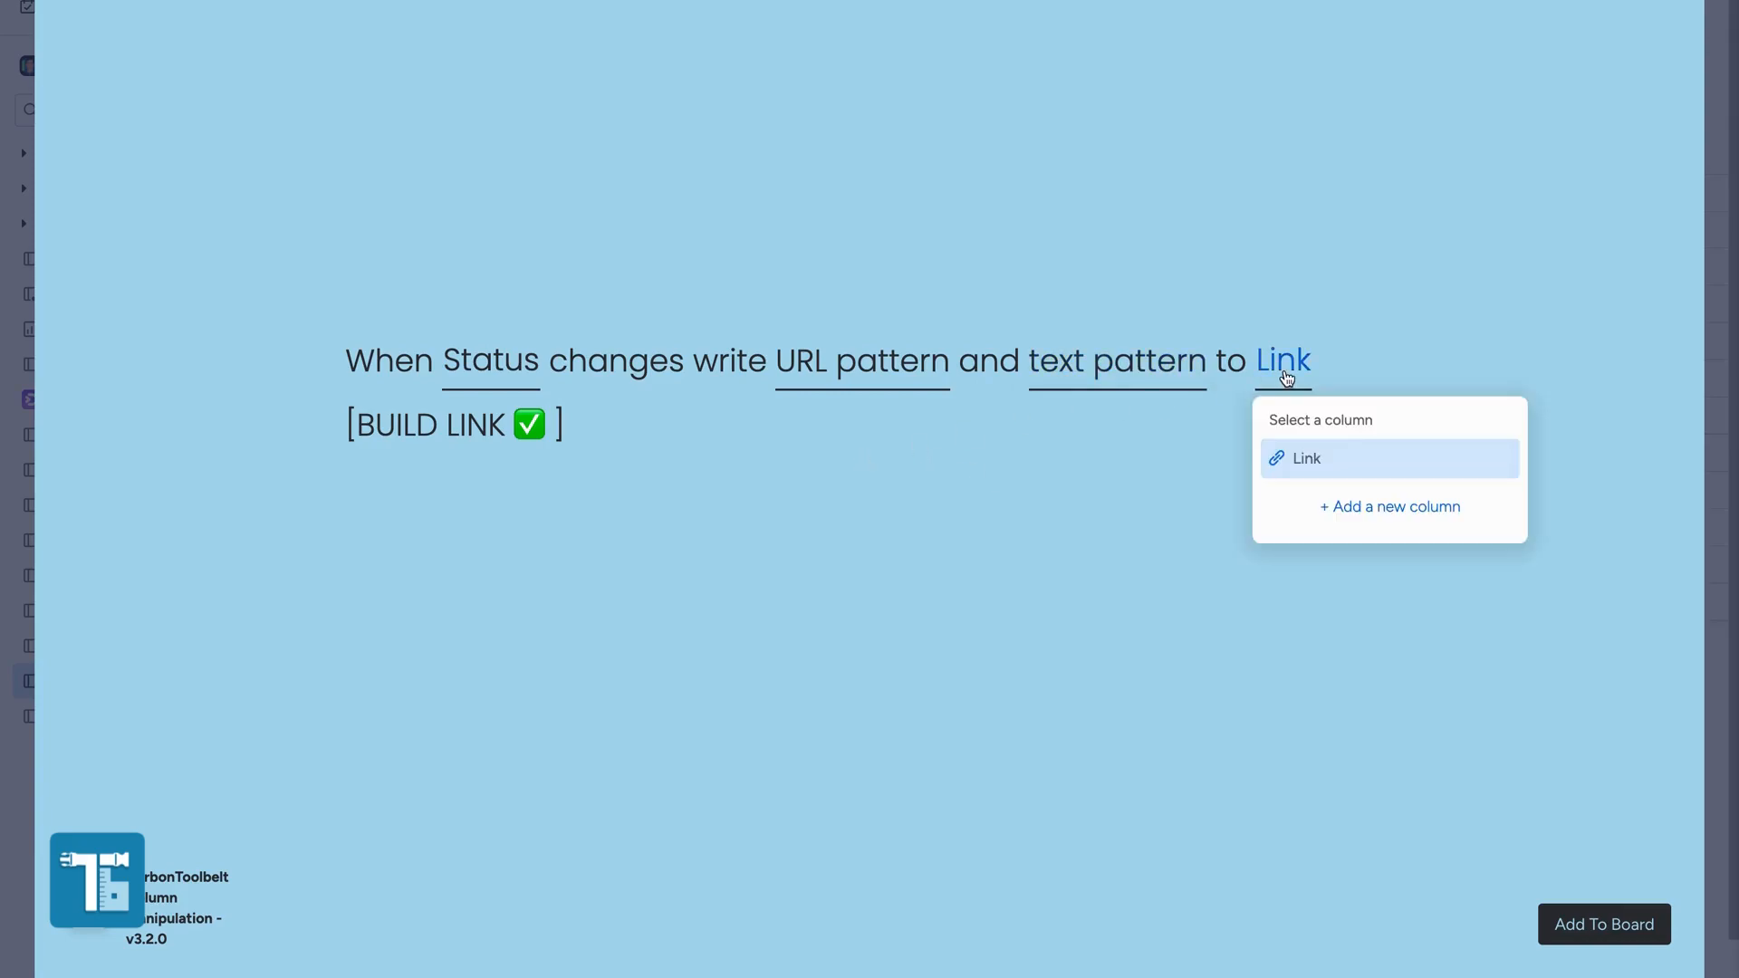
pyautogui.click(1393, 349)
pyautogui.click(1591, 921)
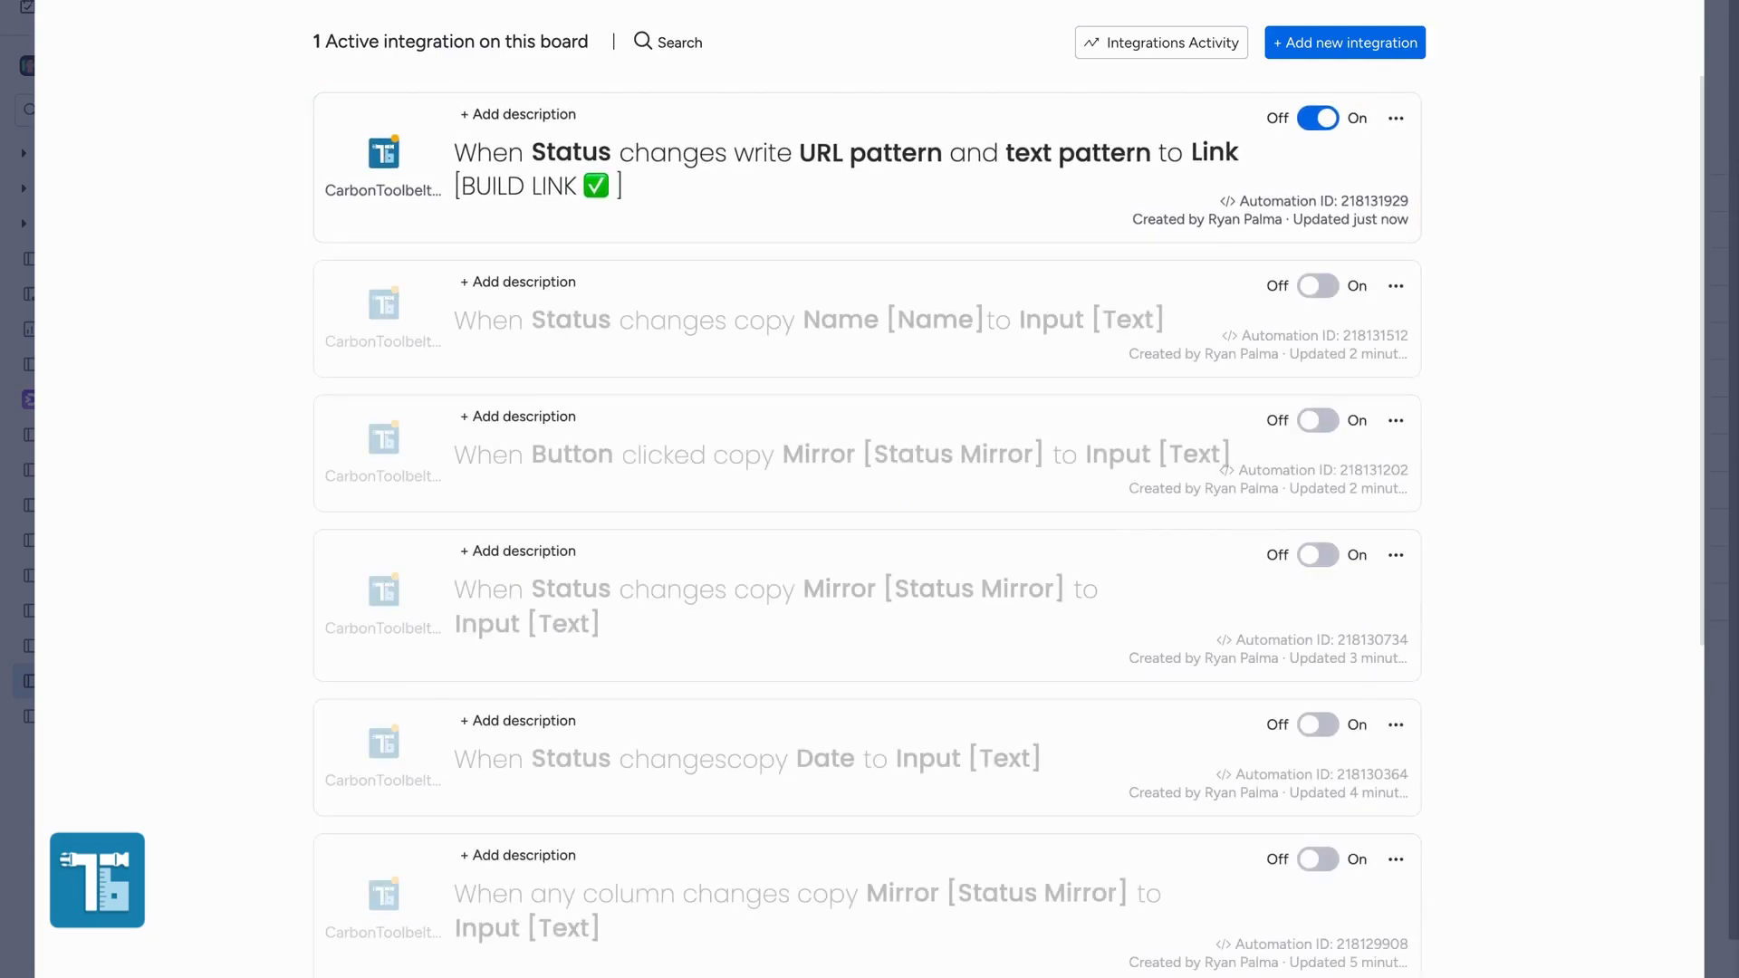
pyautogui.press('Escape')
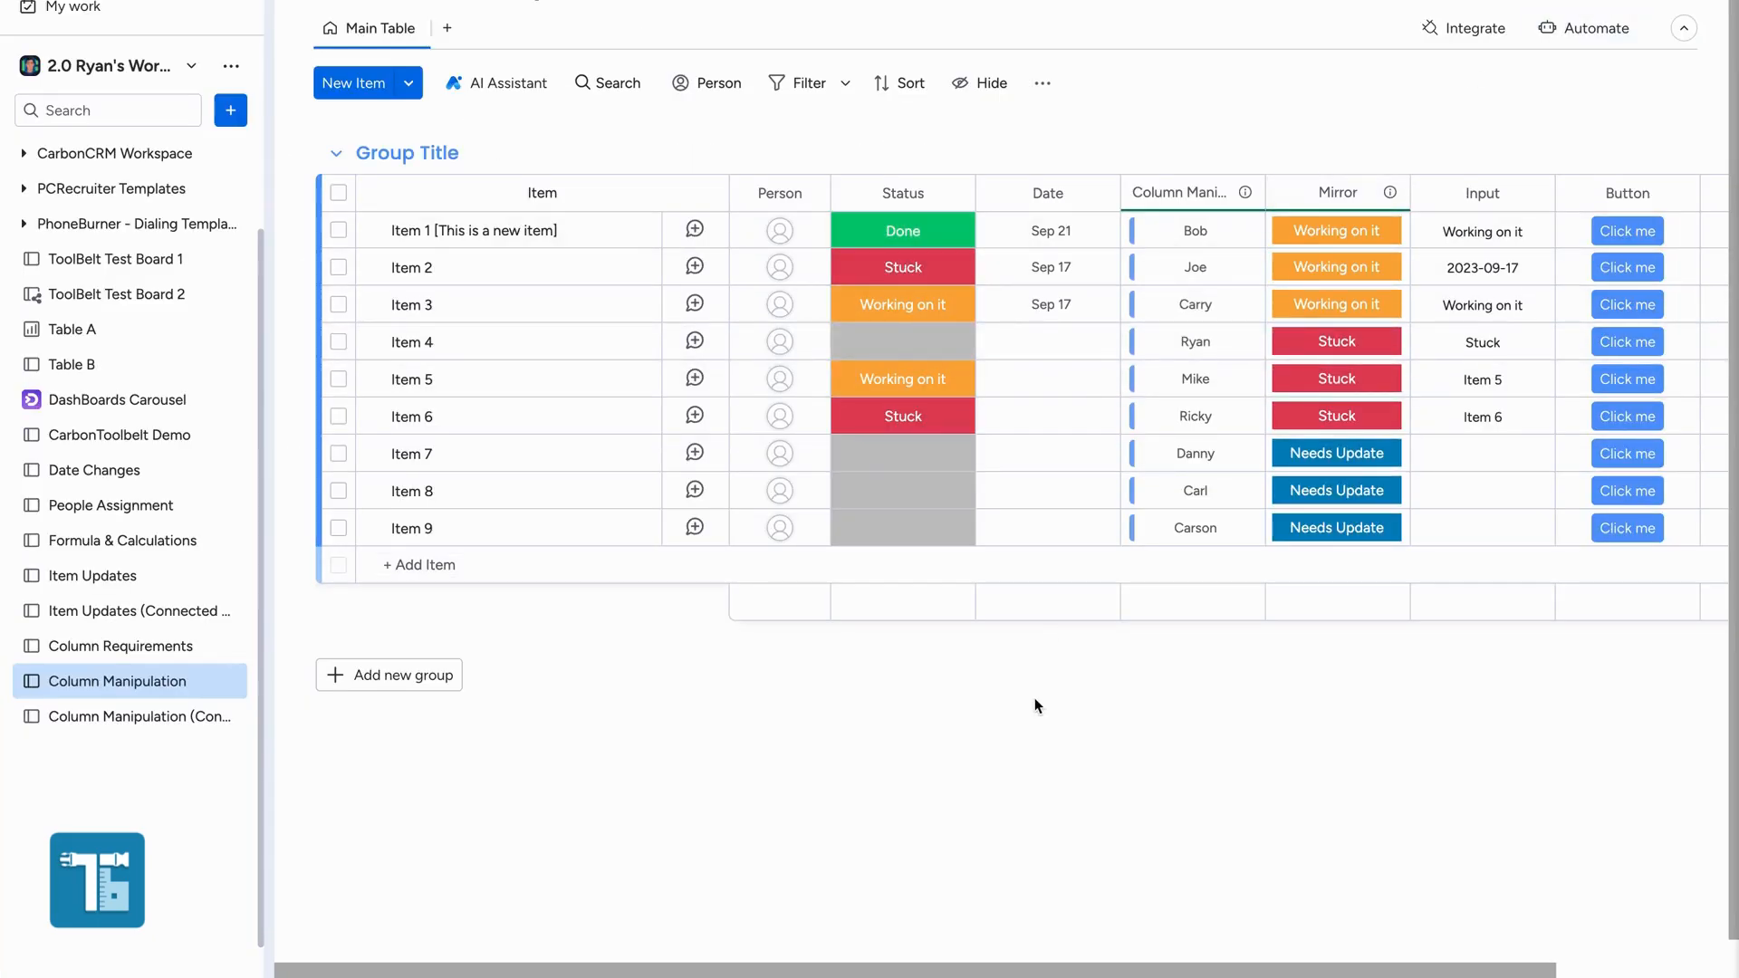
# Test the link-building recipe by setting the Status of Item 7, Item 8 and Item 9 to Done.
pyautogui.hscroll(2, 1035, 698)
pyautogui.hscroll(-3, 1034, 698)
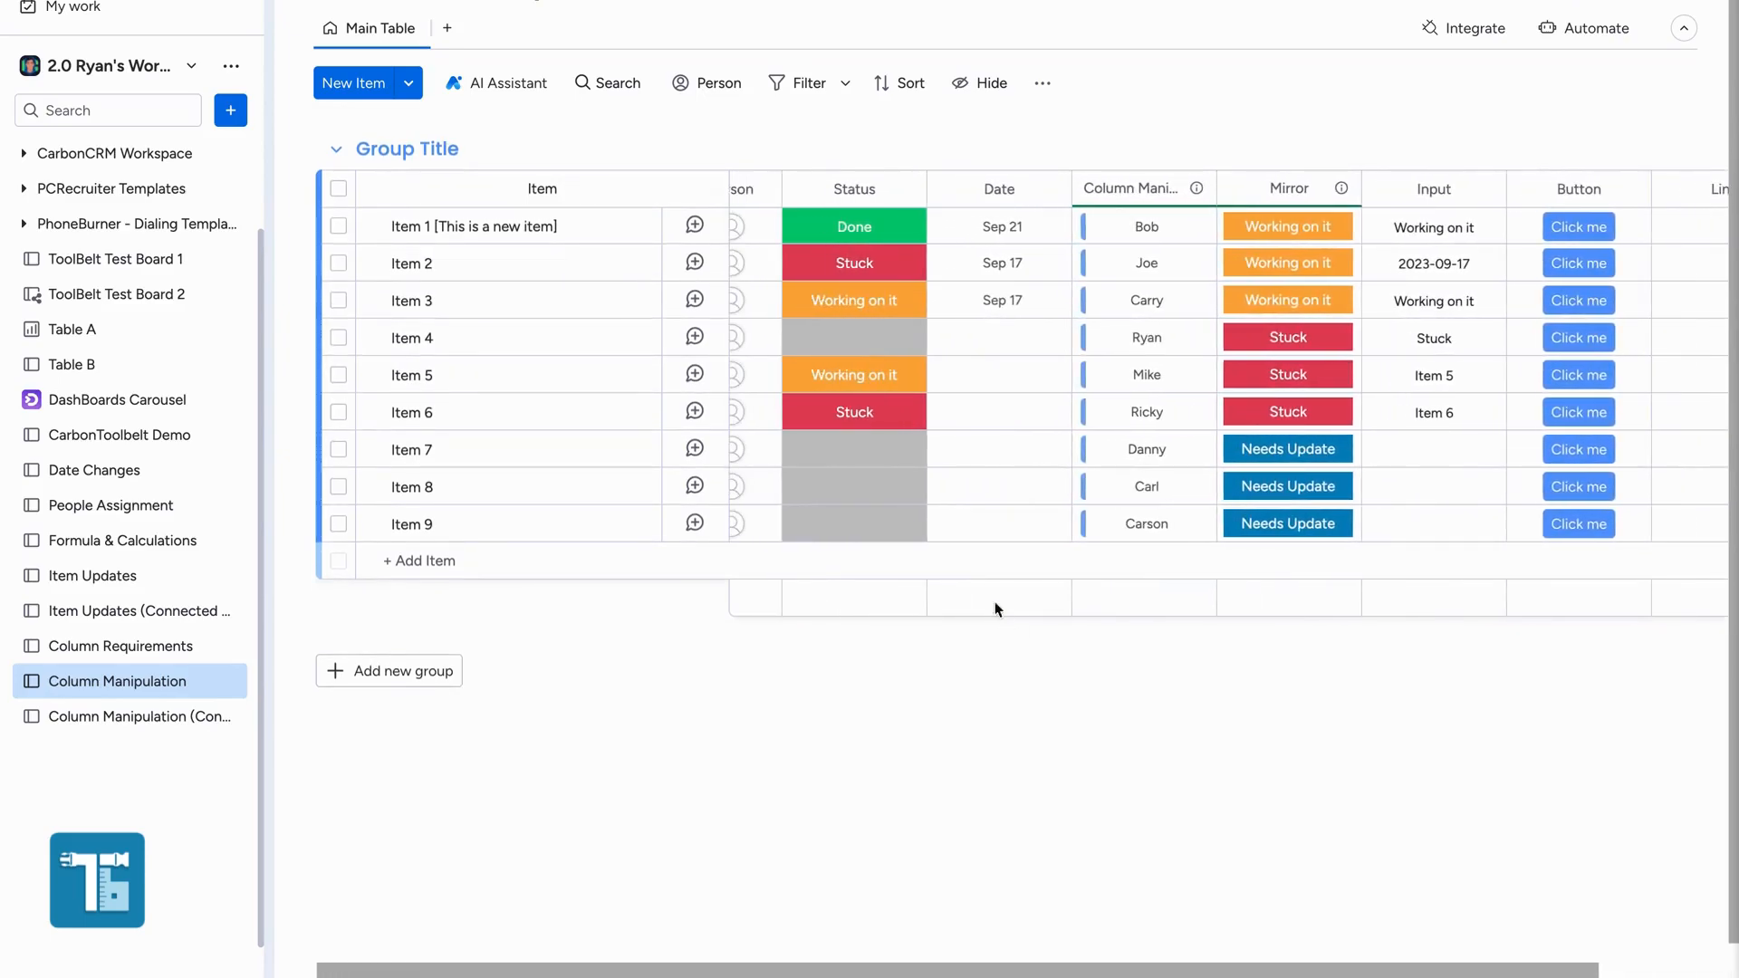
pyautogui.click(835, 457)
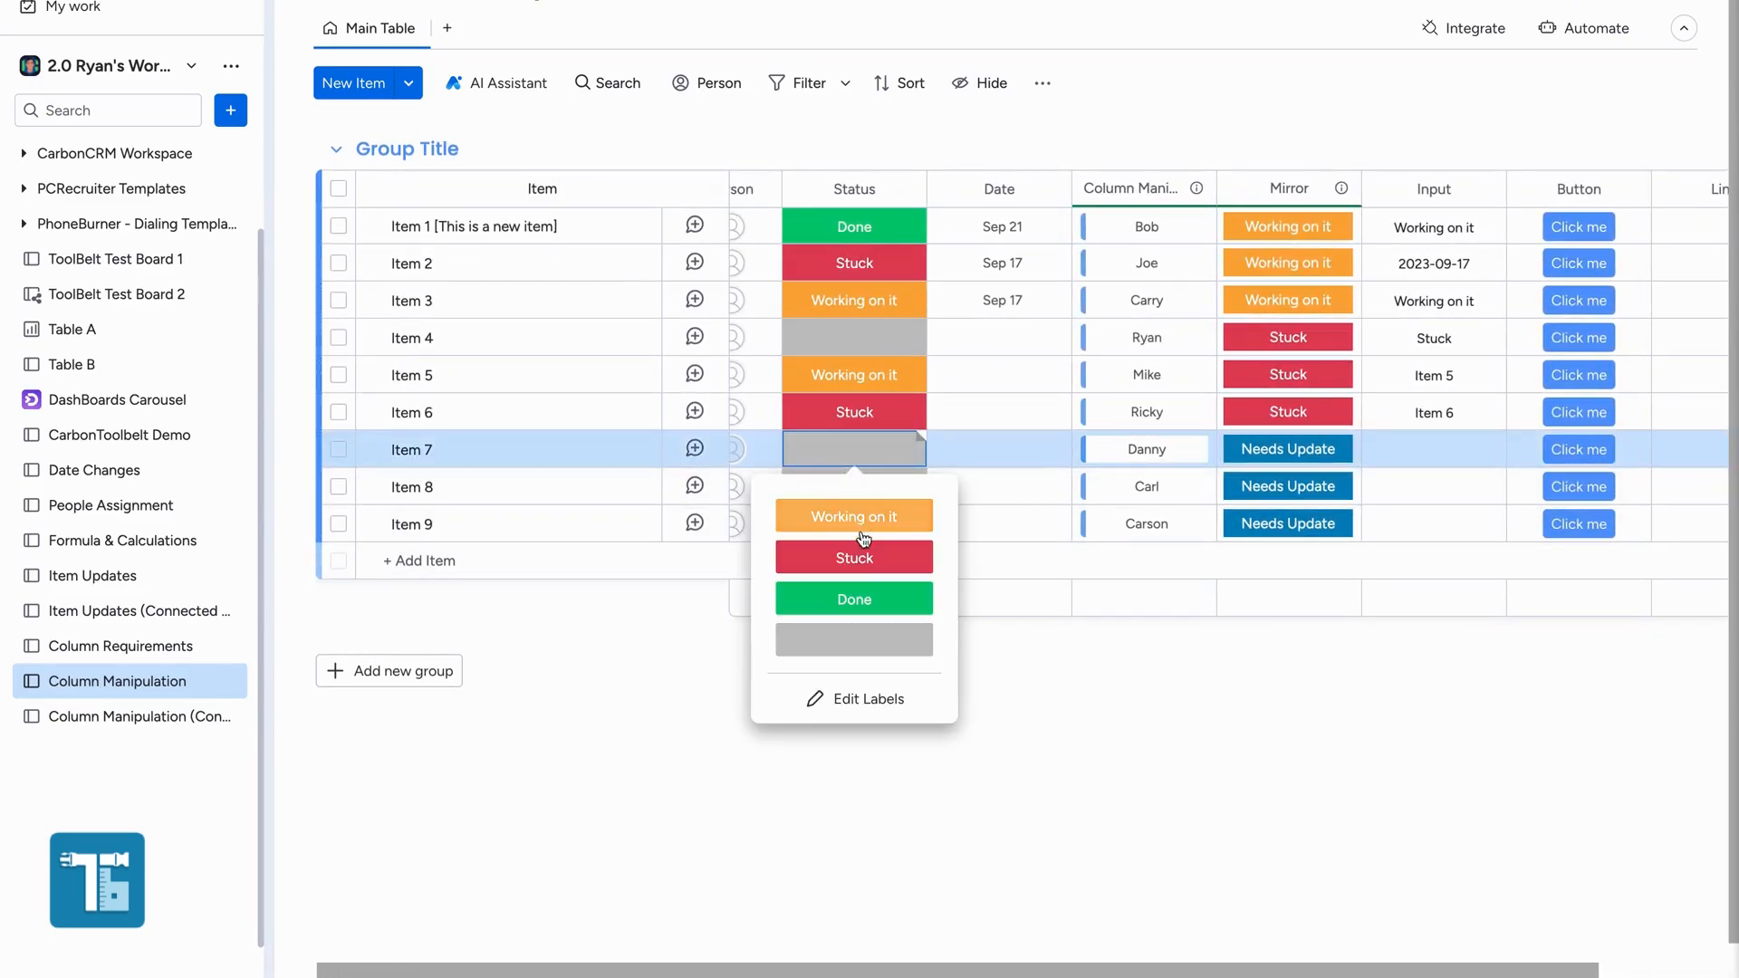
pyautogui.click(851, 600)
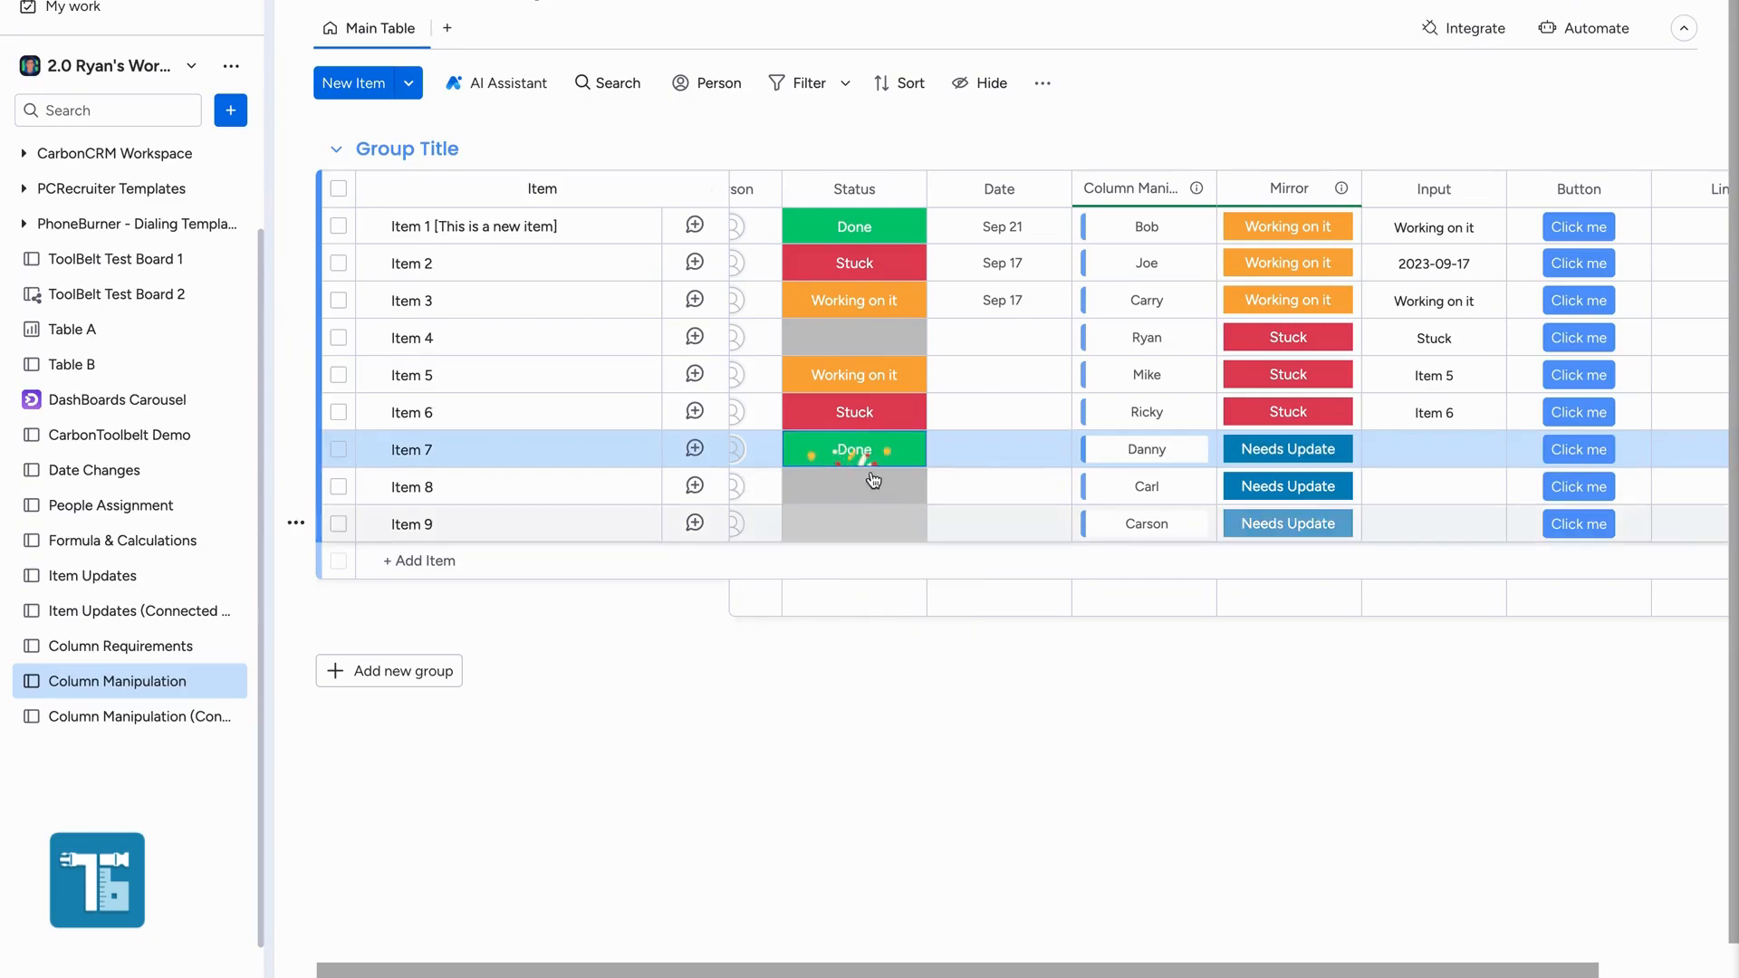
pyautogui.click(869, 488)
pyautogui.click(850, 635)
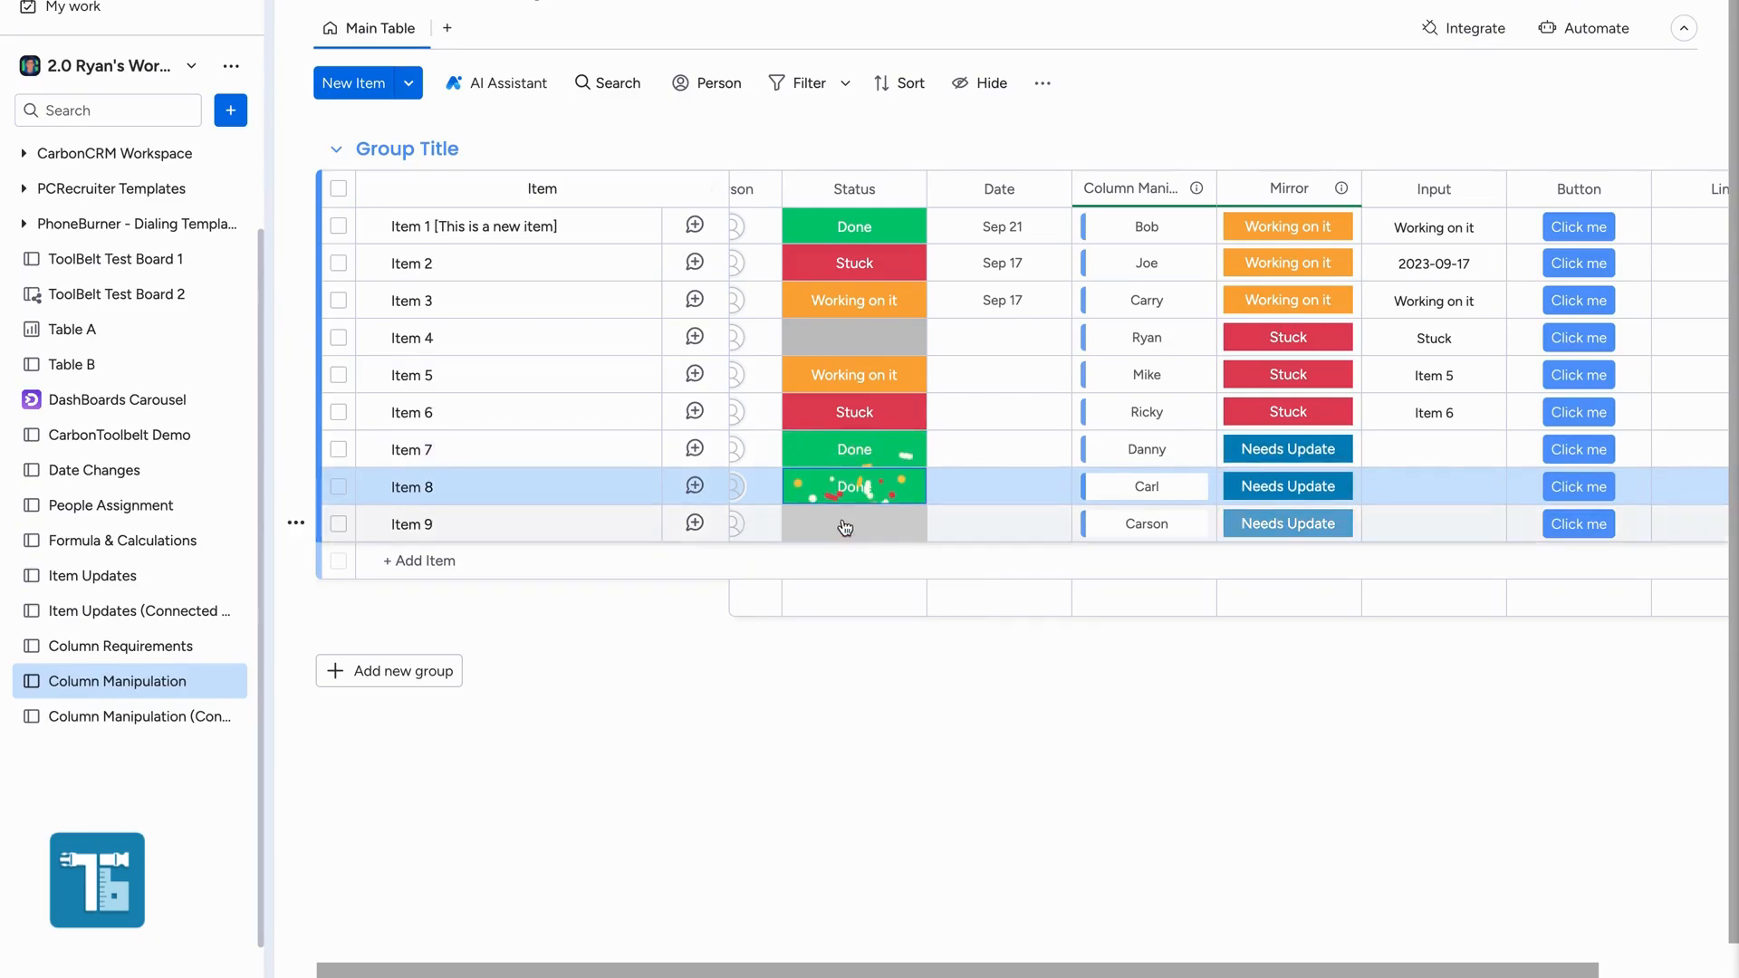
pyautogui.click(842, 530)
pyautogui.click(850, 668)
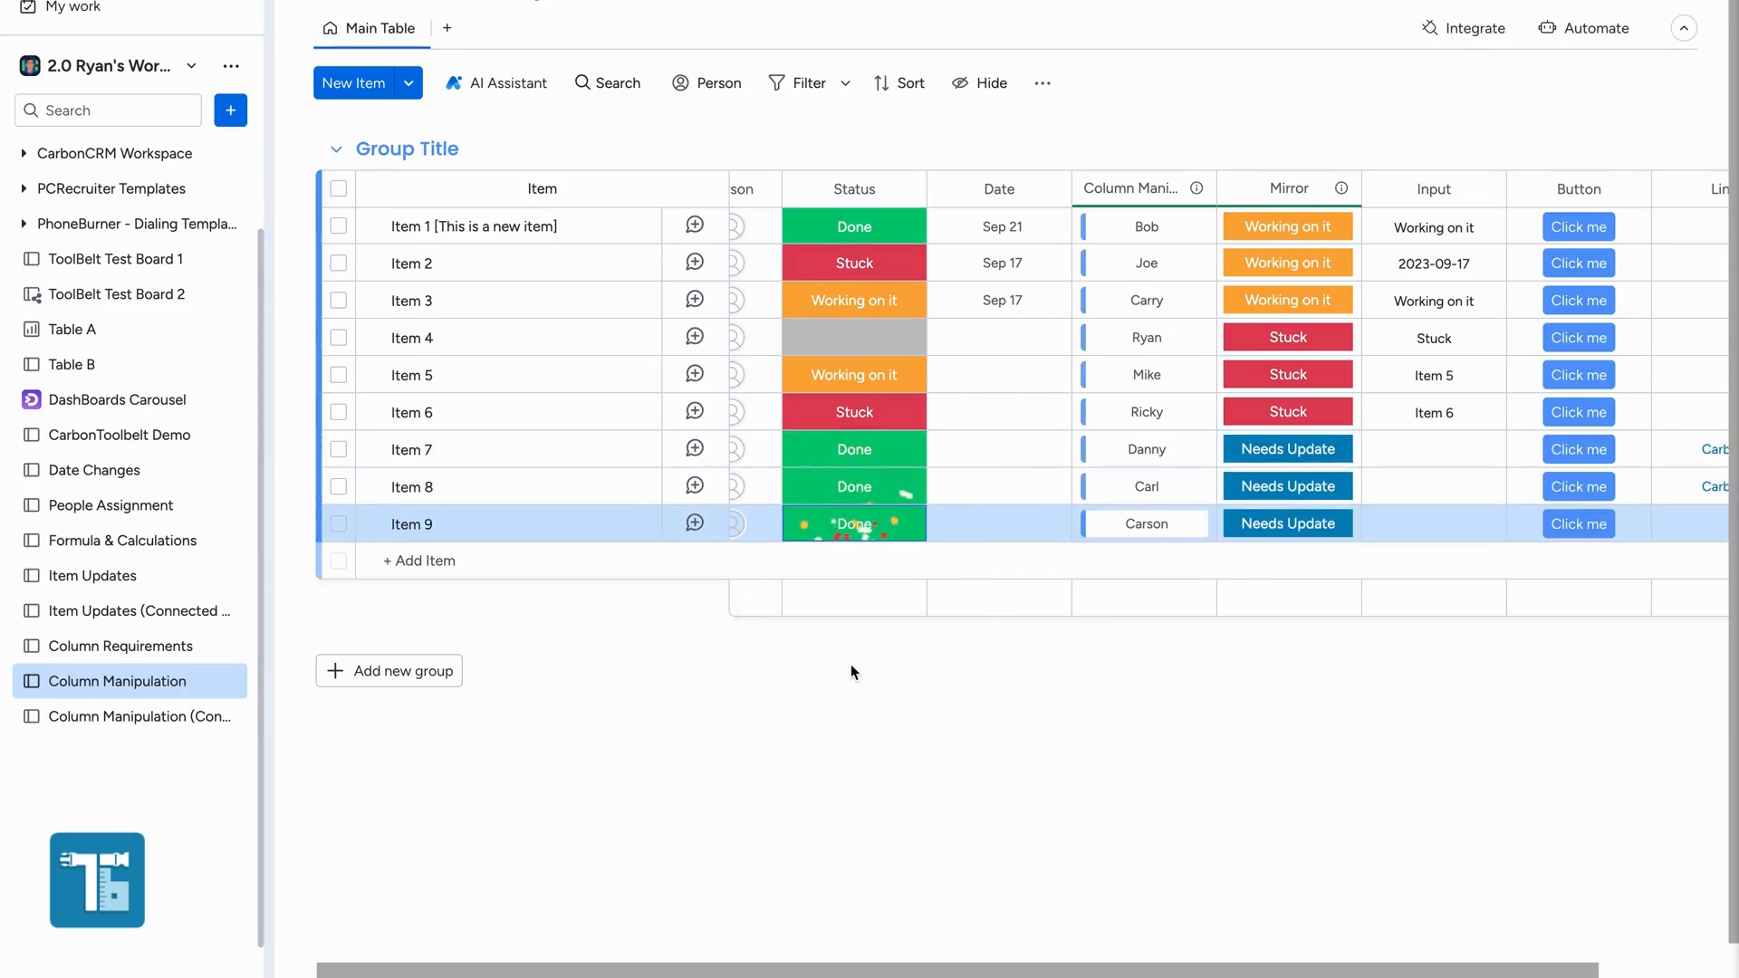
# Check the generated links in the Link column, examining the web address and display text of Item 7's link.
pyautogui.hscroll(3, 951, 720)
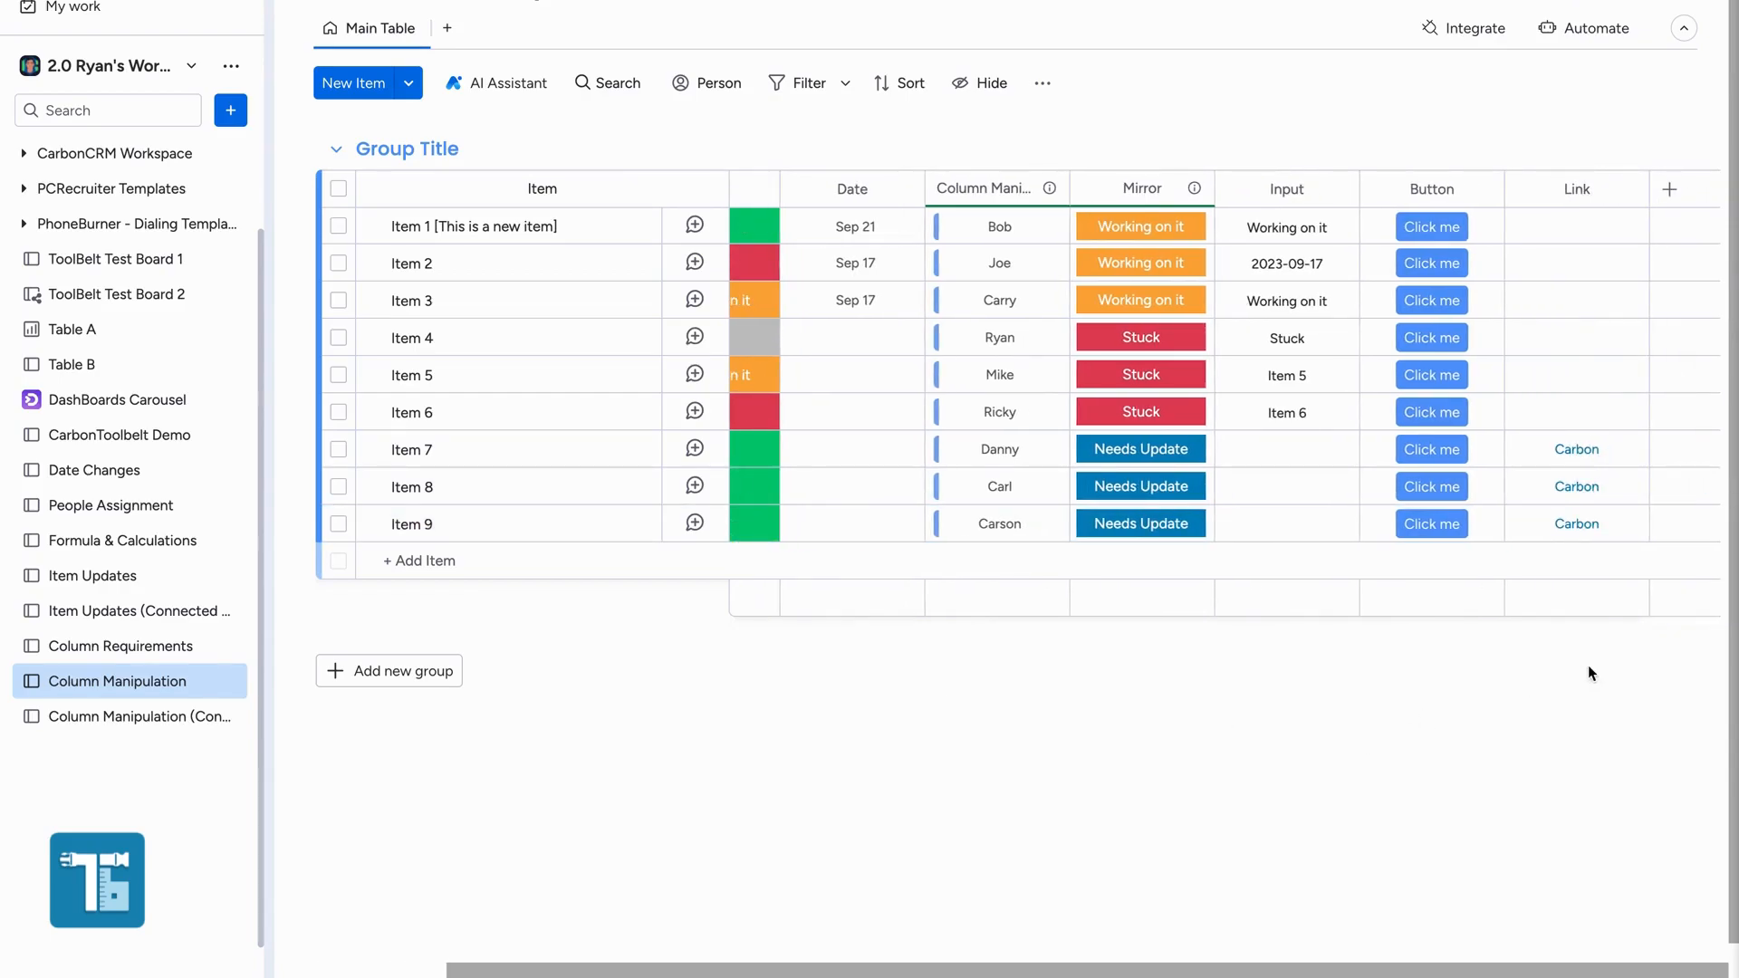
pyautogui.click(1609, 451)
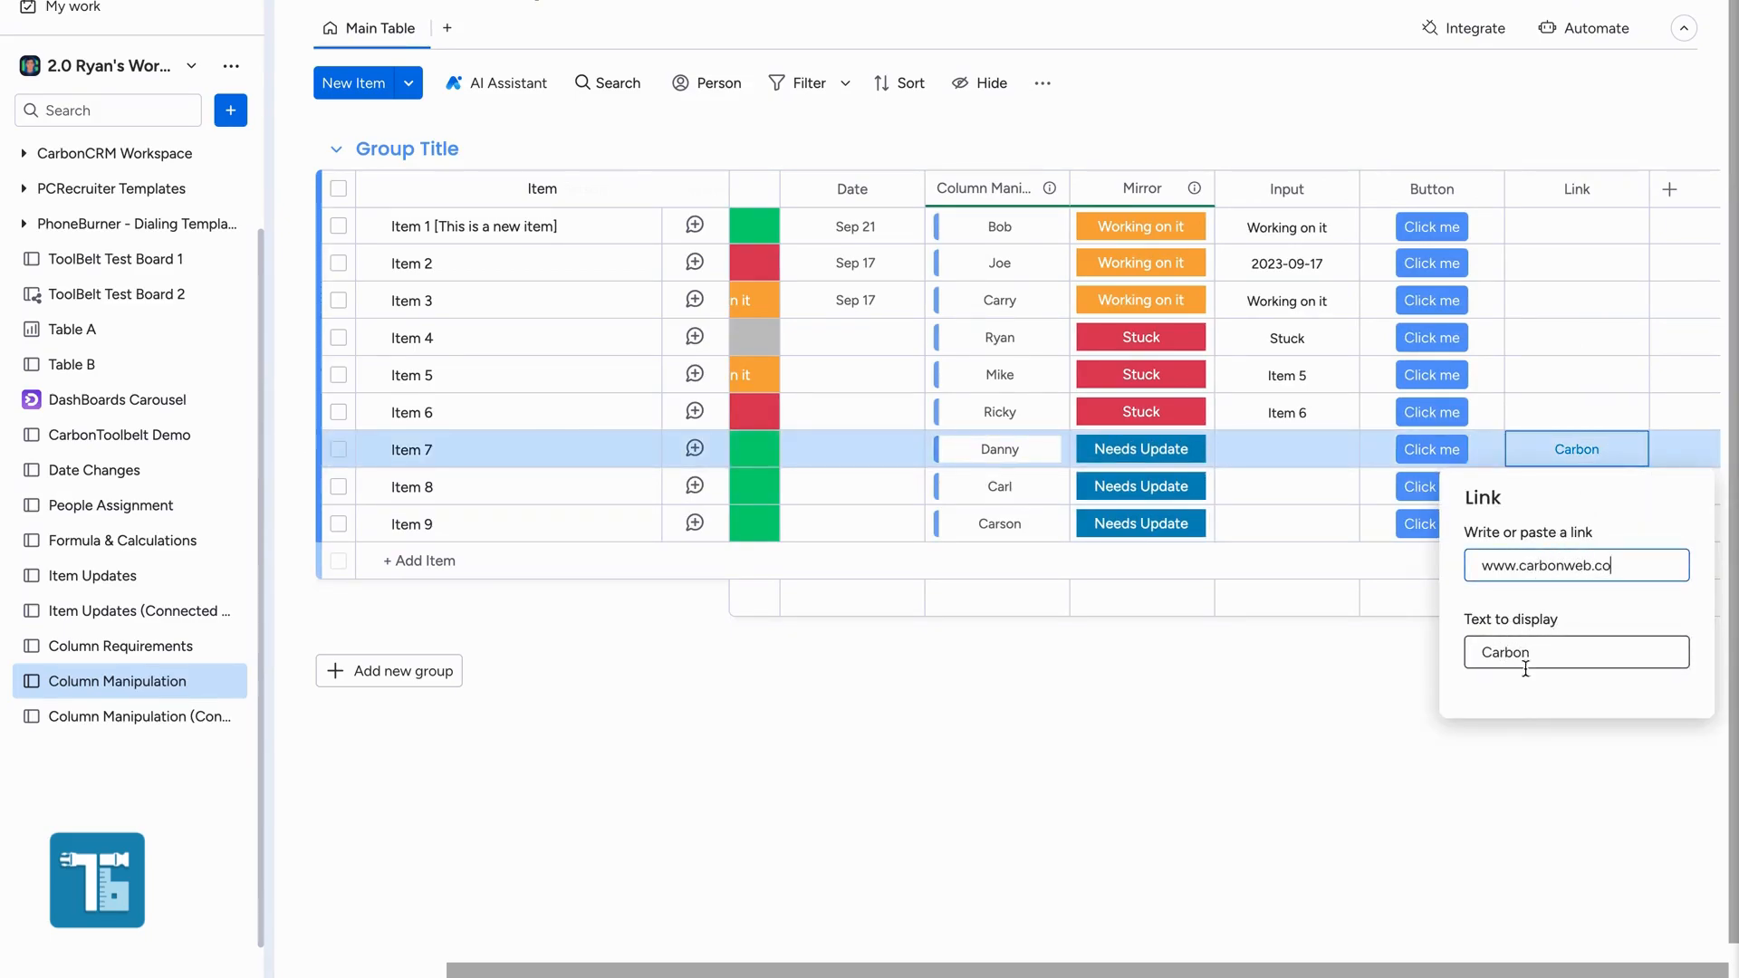
pyautogui.click(1491, 763)
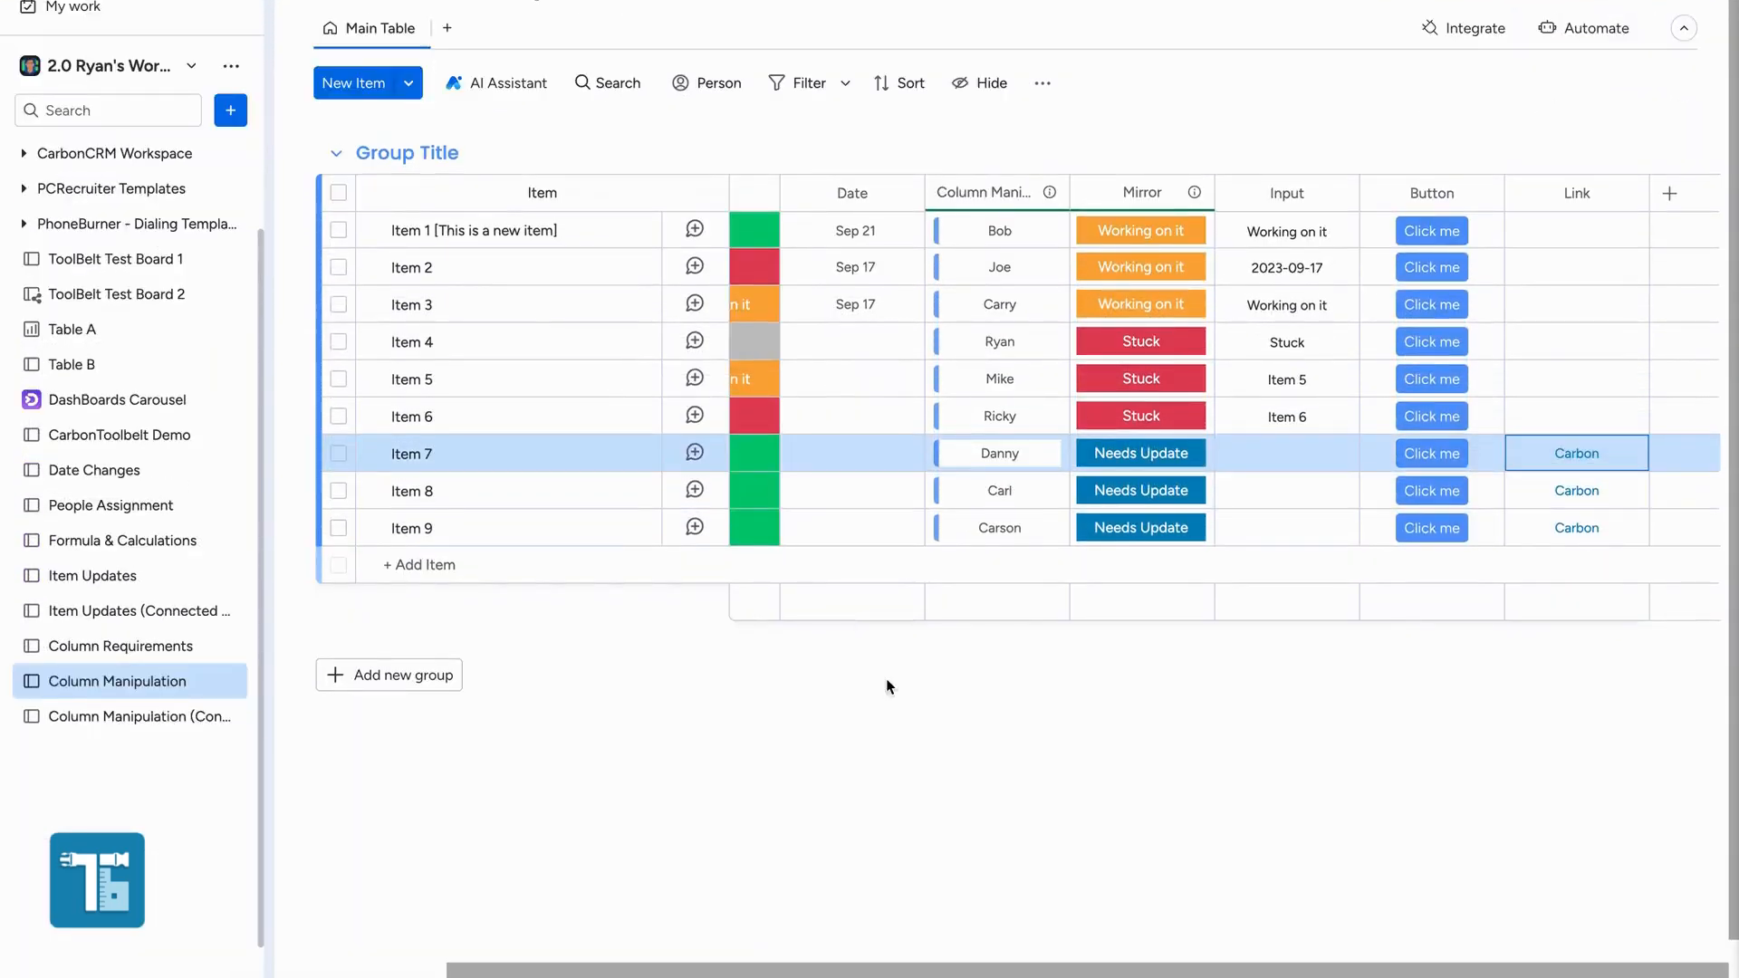
pyautogui.click(984, 725)
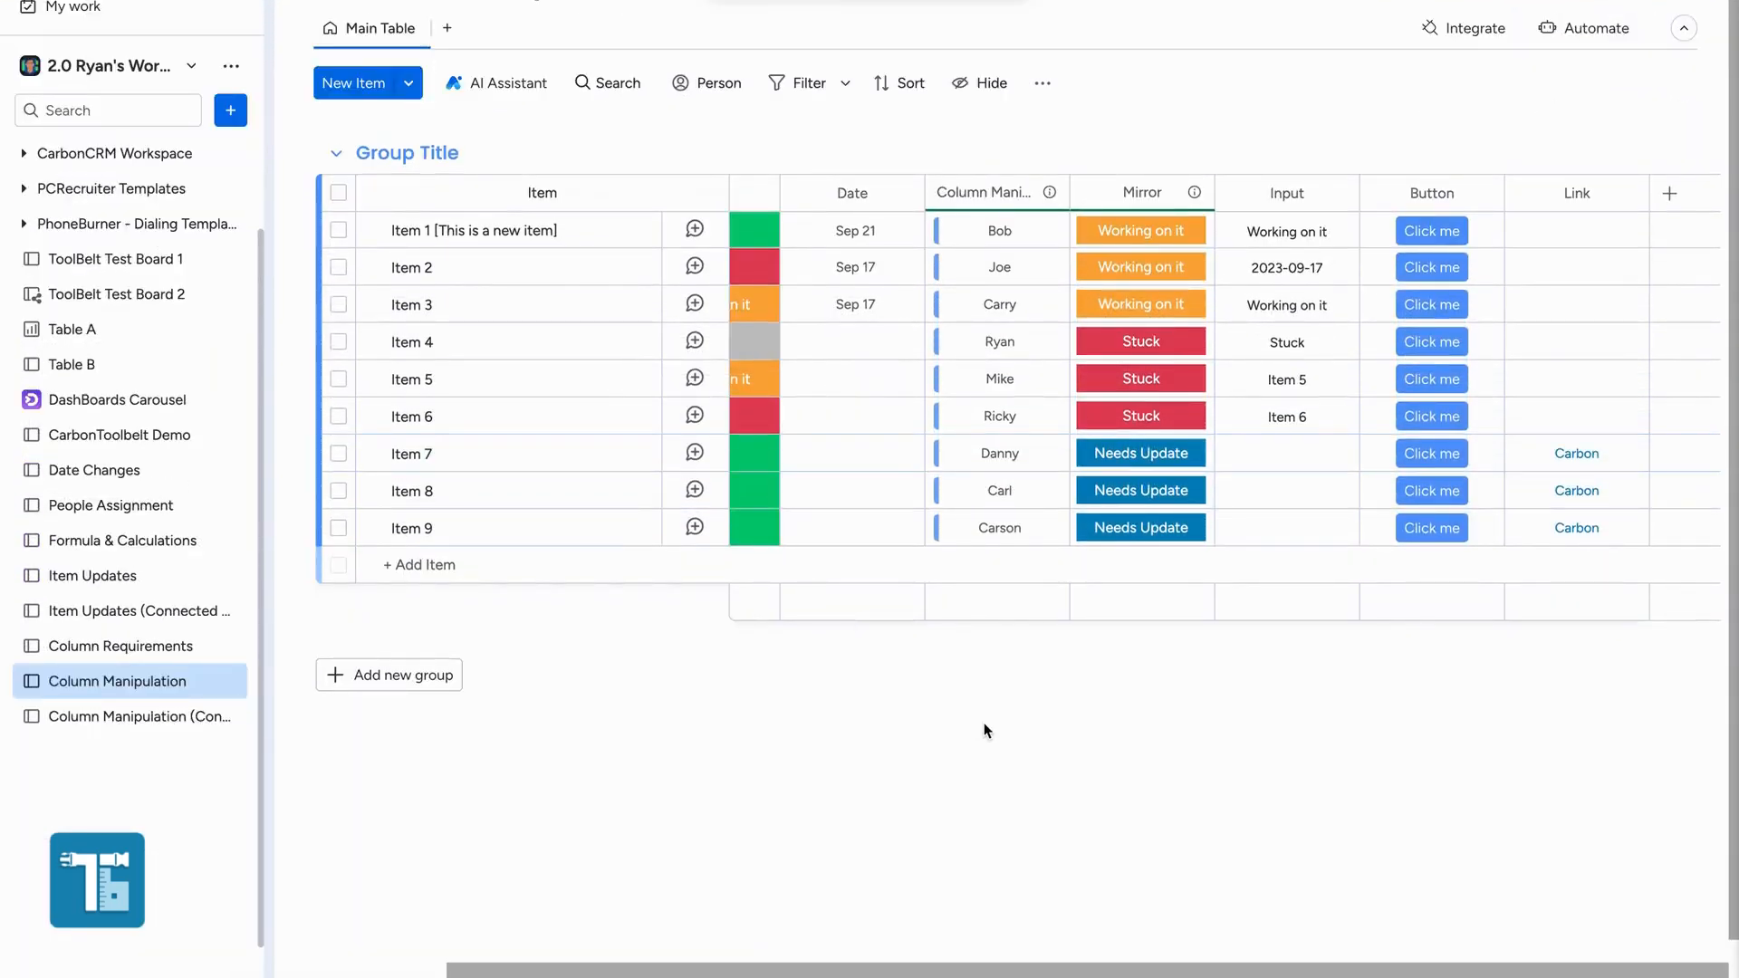
pyautogui.hscroll(-3, 1241, 748)
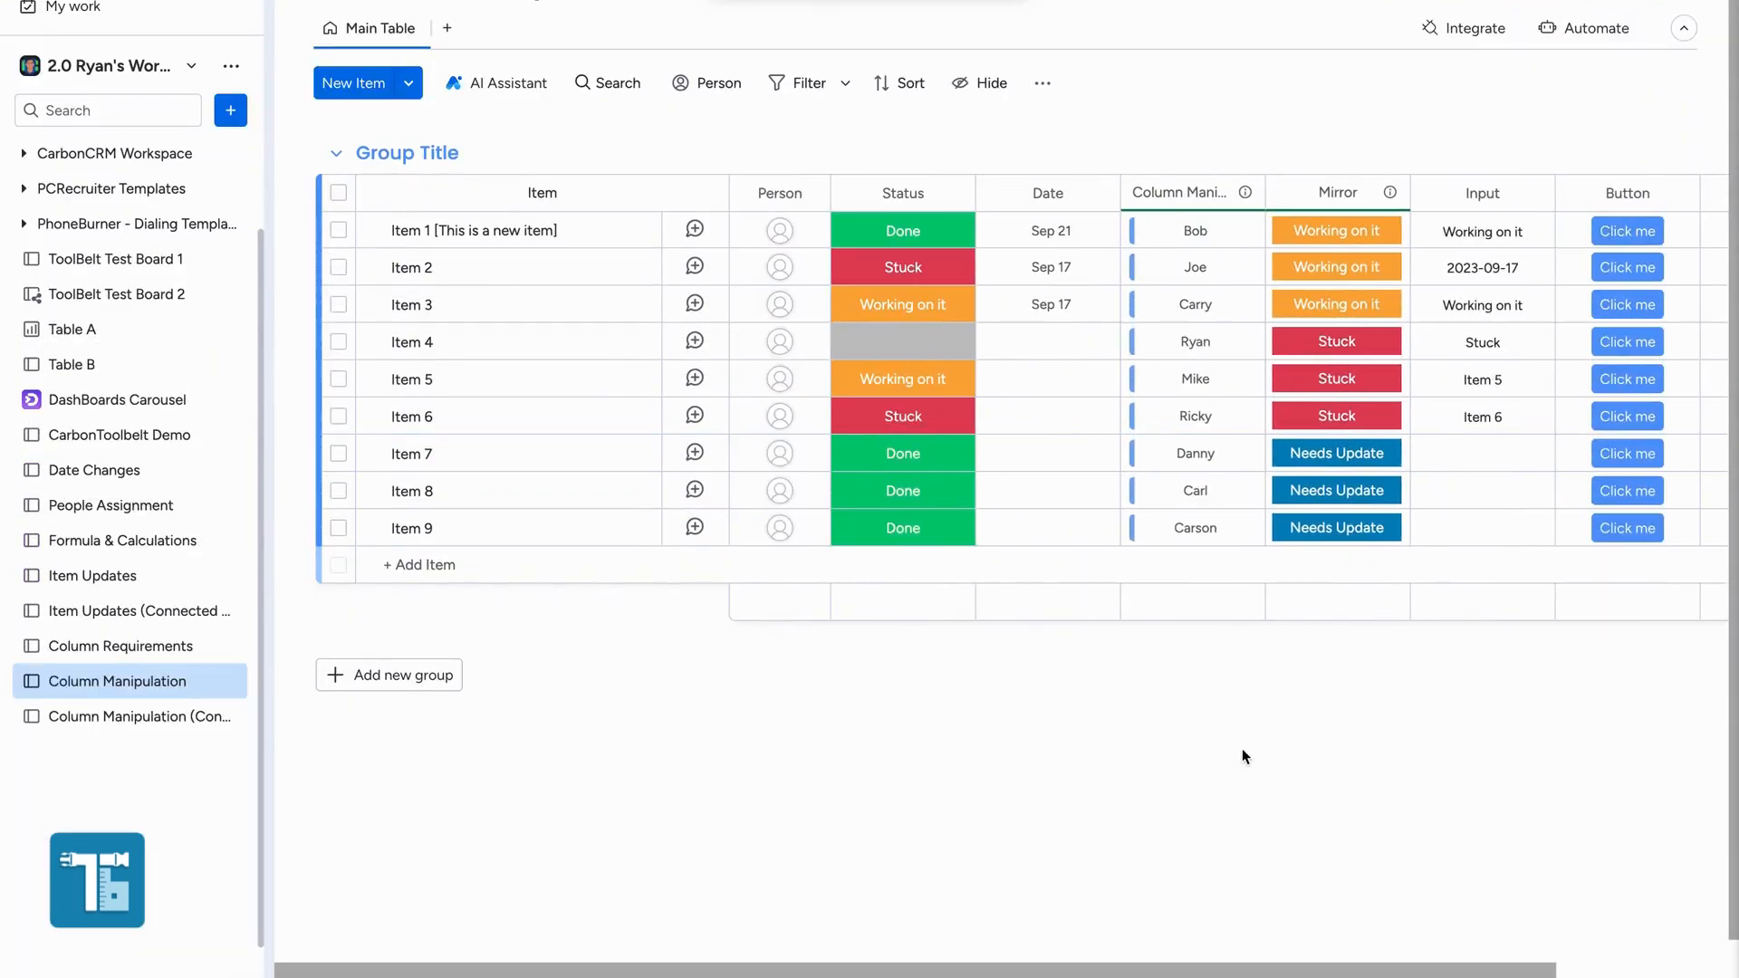